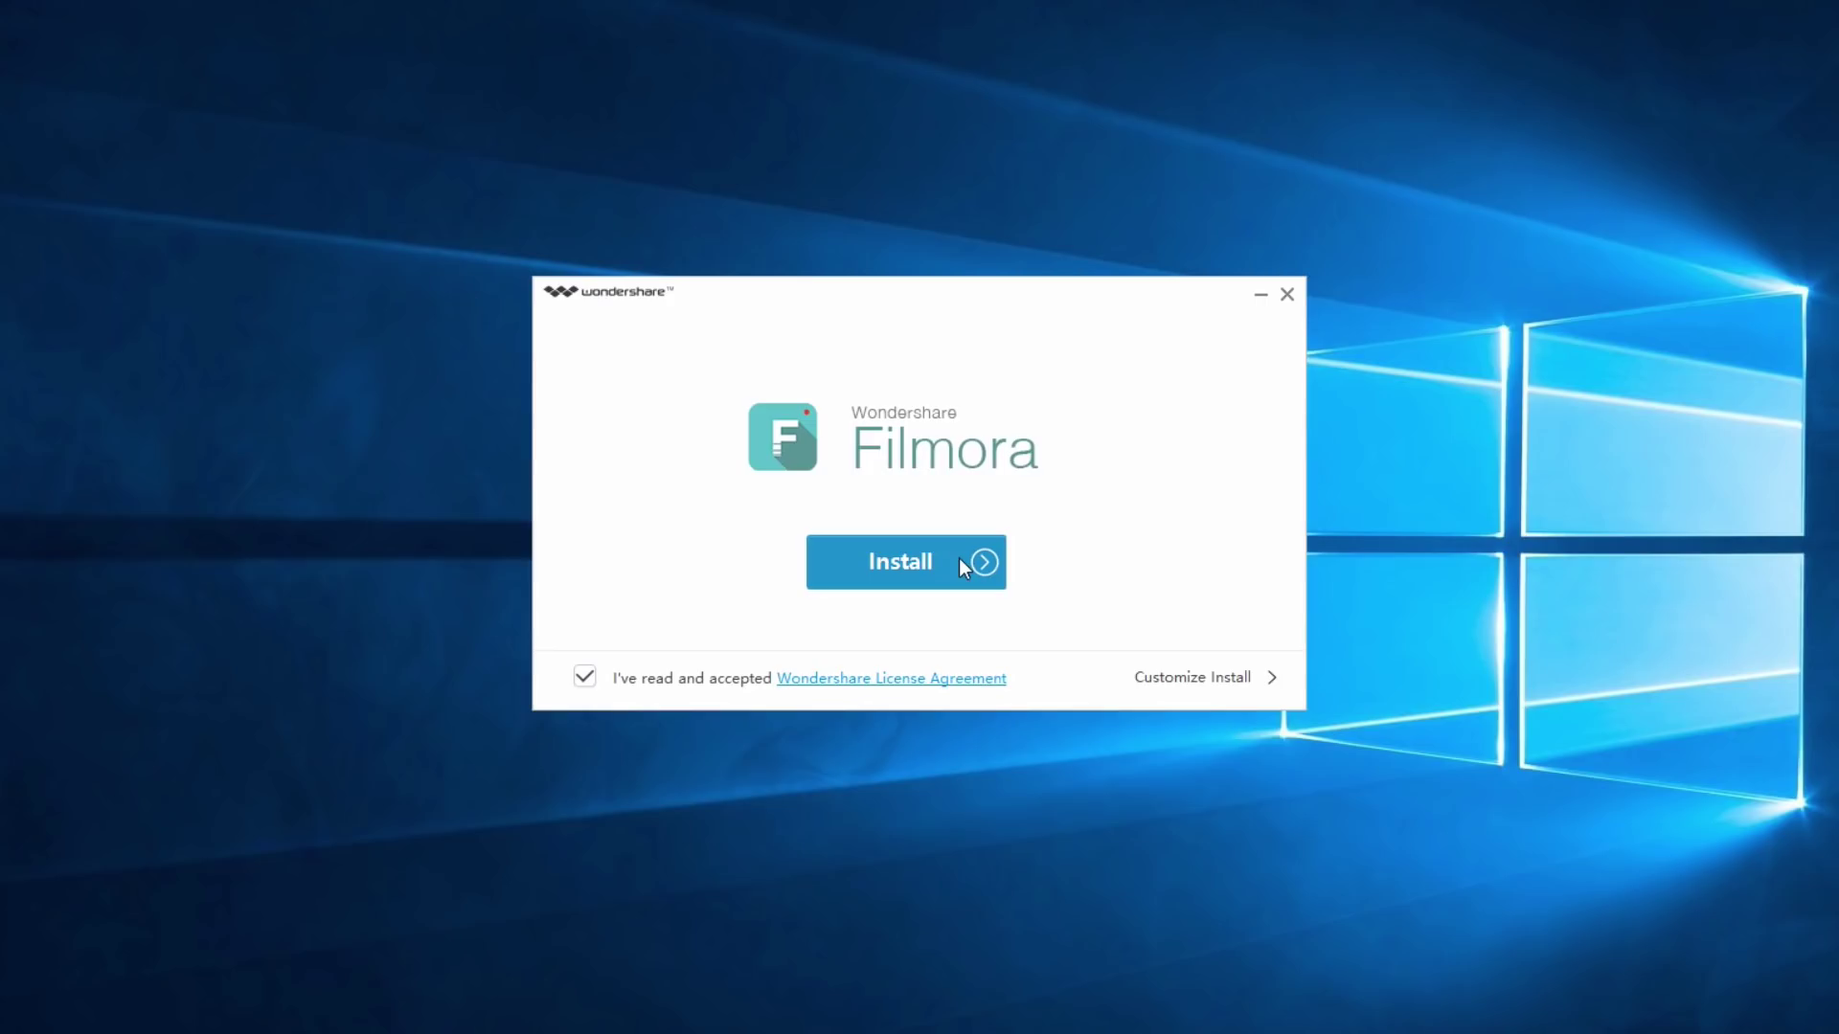
Install Wondershare Filmora, launch it, and open a new movie in Full Feature Mode.
{"action": "left_click", "coordinate": [961, 563]}
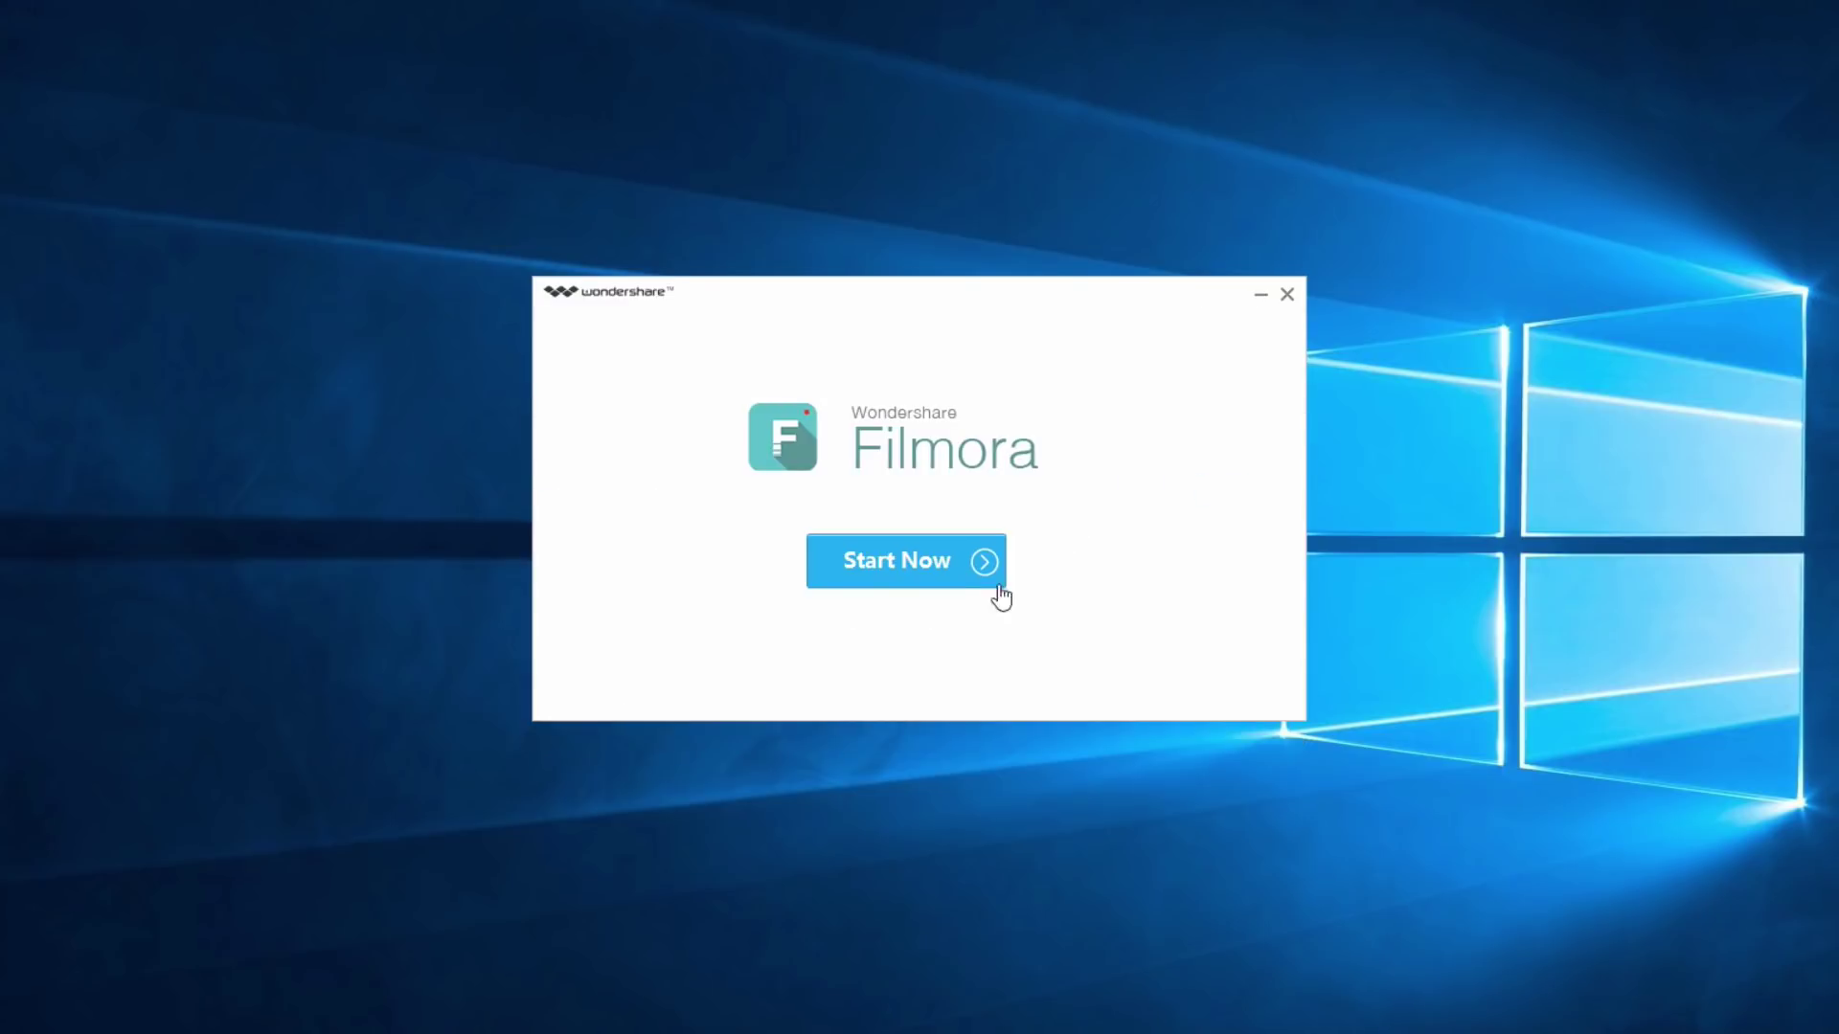
{"action": "left_click", "coordinate": [961, 562]}
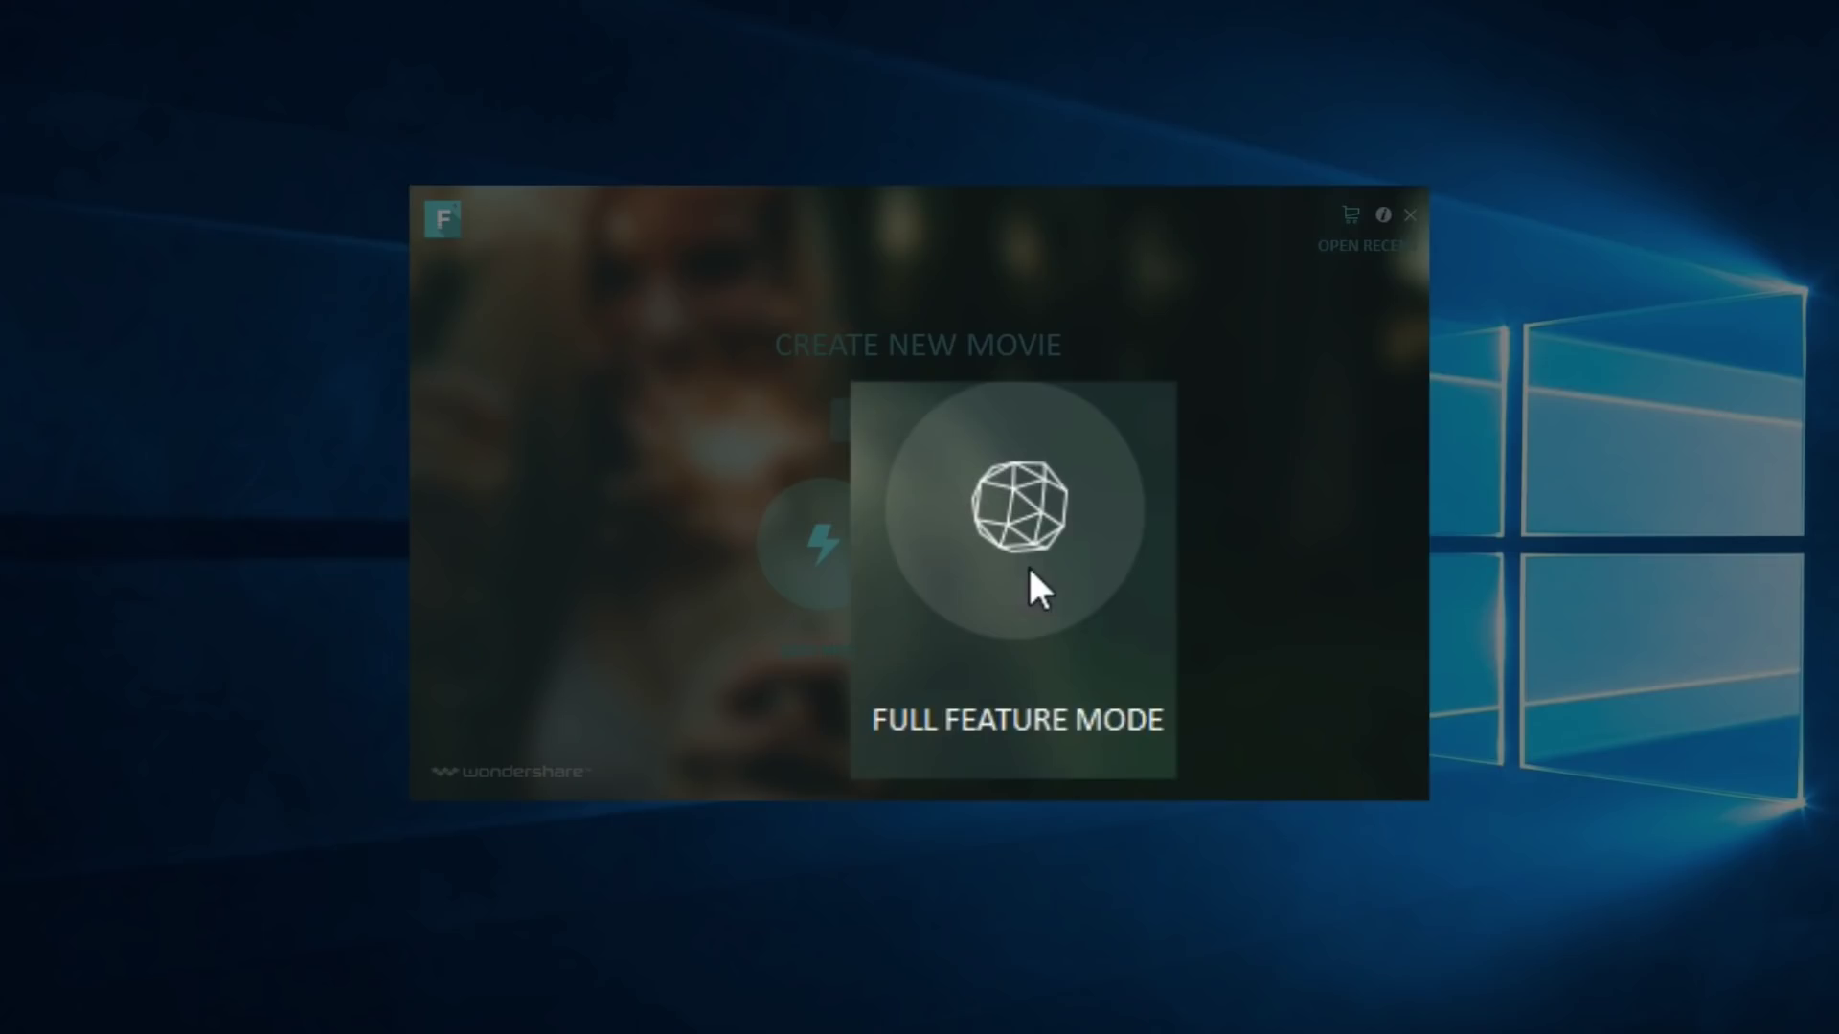
{"action": "left_click", "coordinate": [1027, 566]}
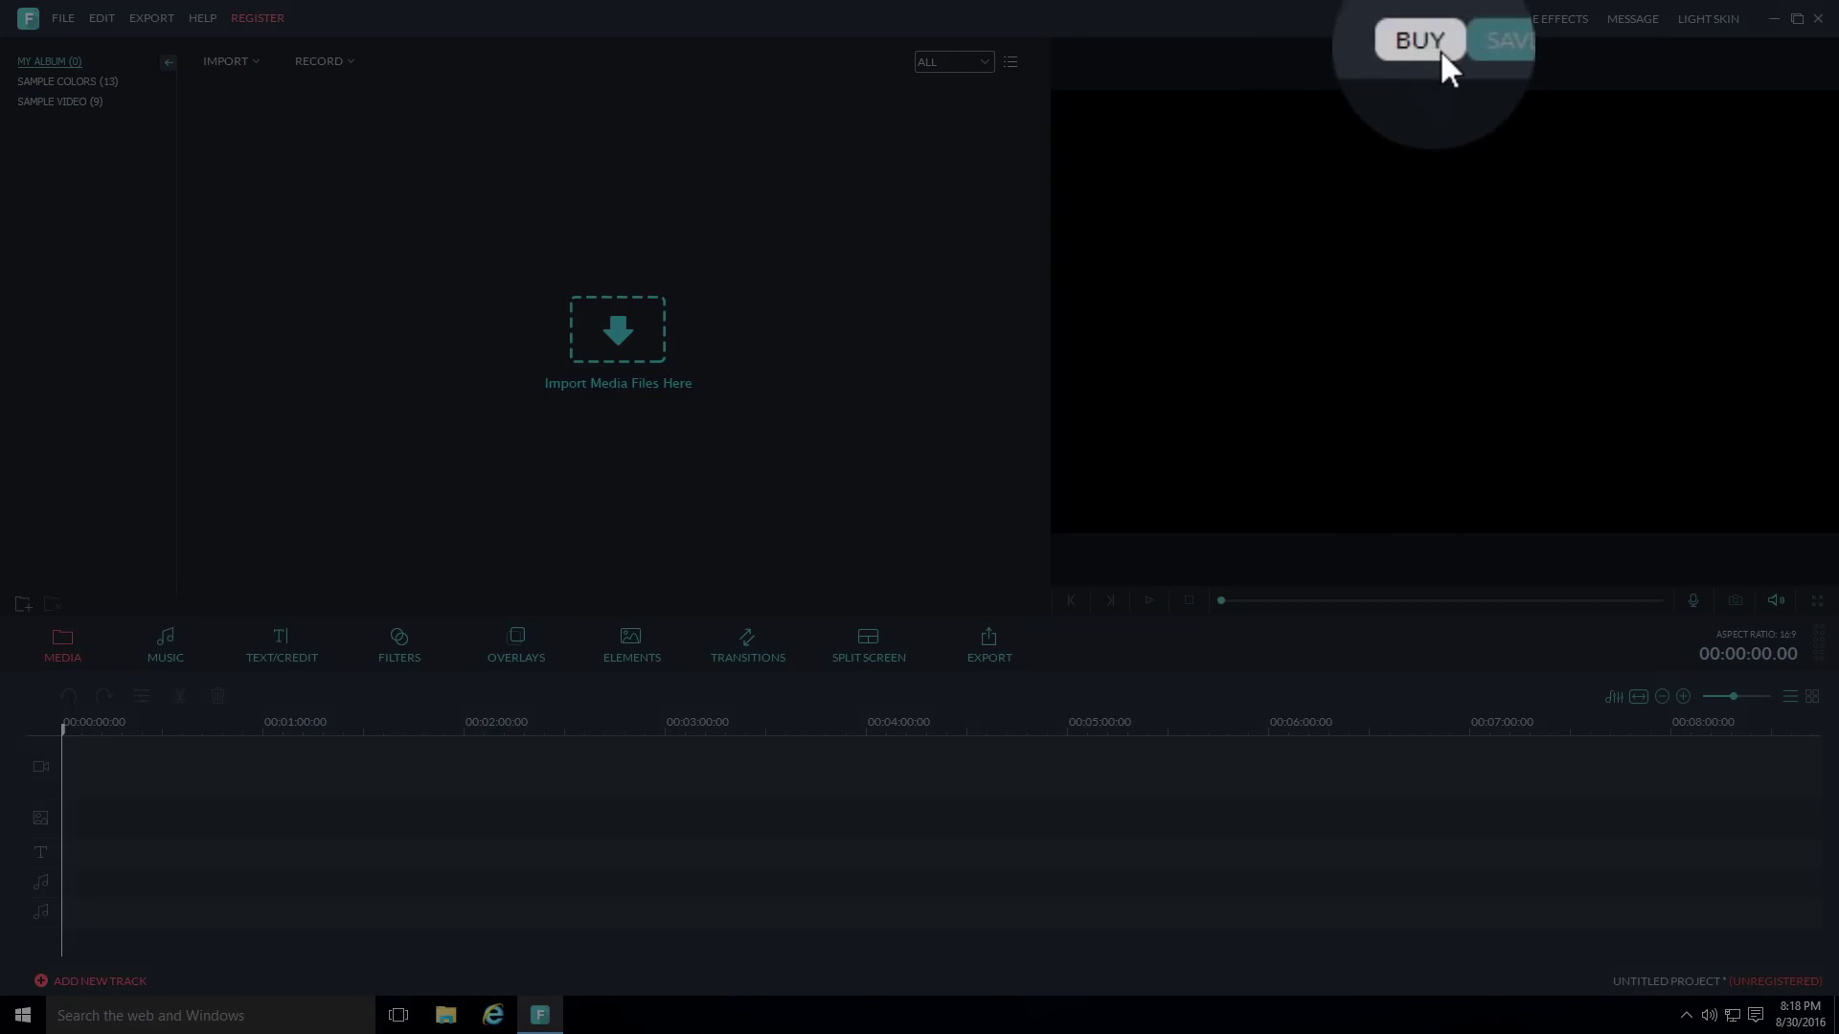
Open the Filmora purchase page and examine the Lifetime License offer for one PC.
{"action": "left_click", "coordinate": [1431, 38]}
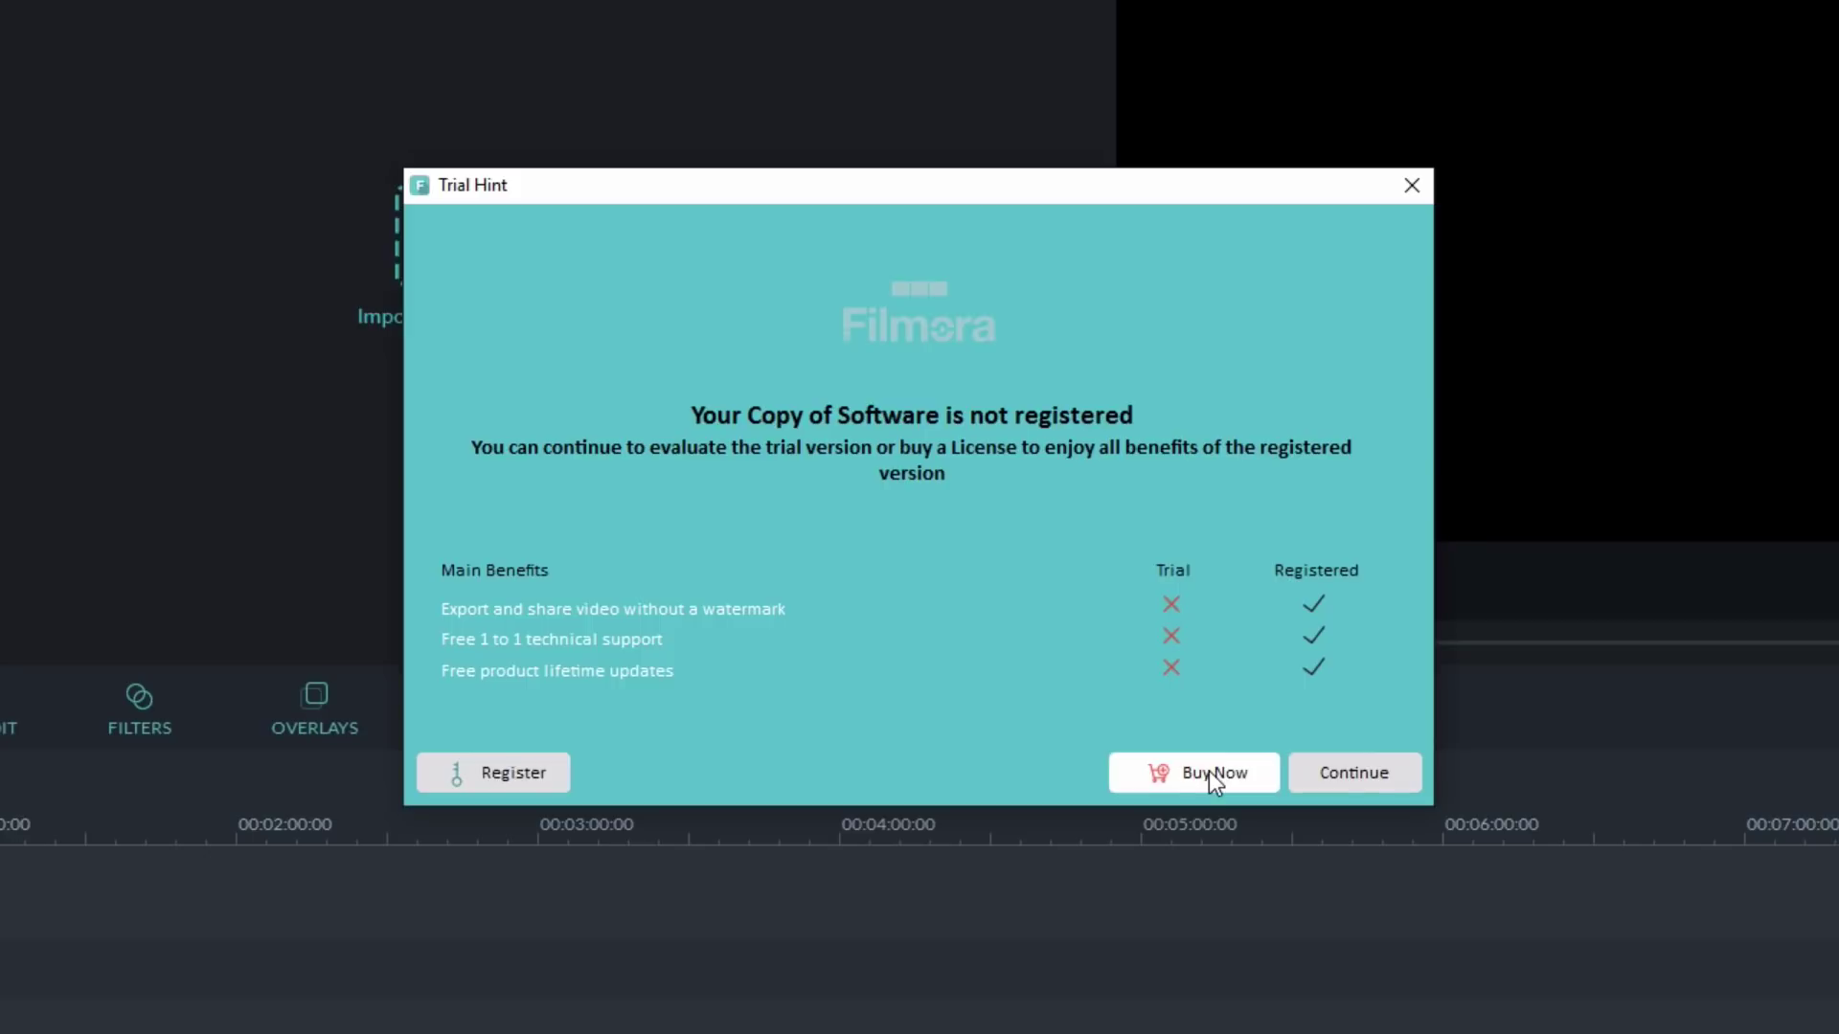
{"action": "left_click", "coordinate": [1208, 772]}
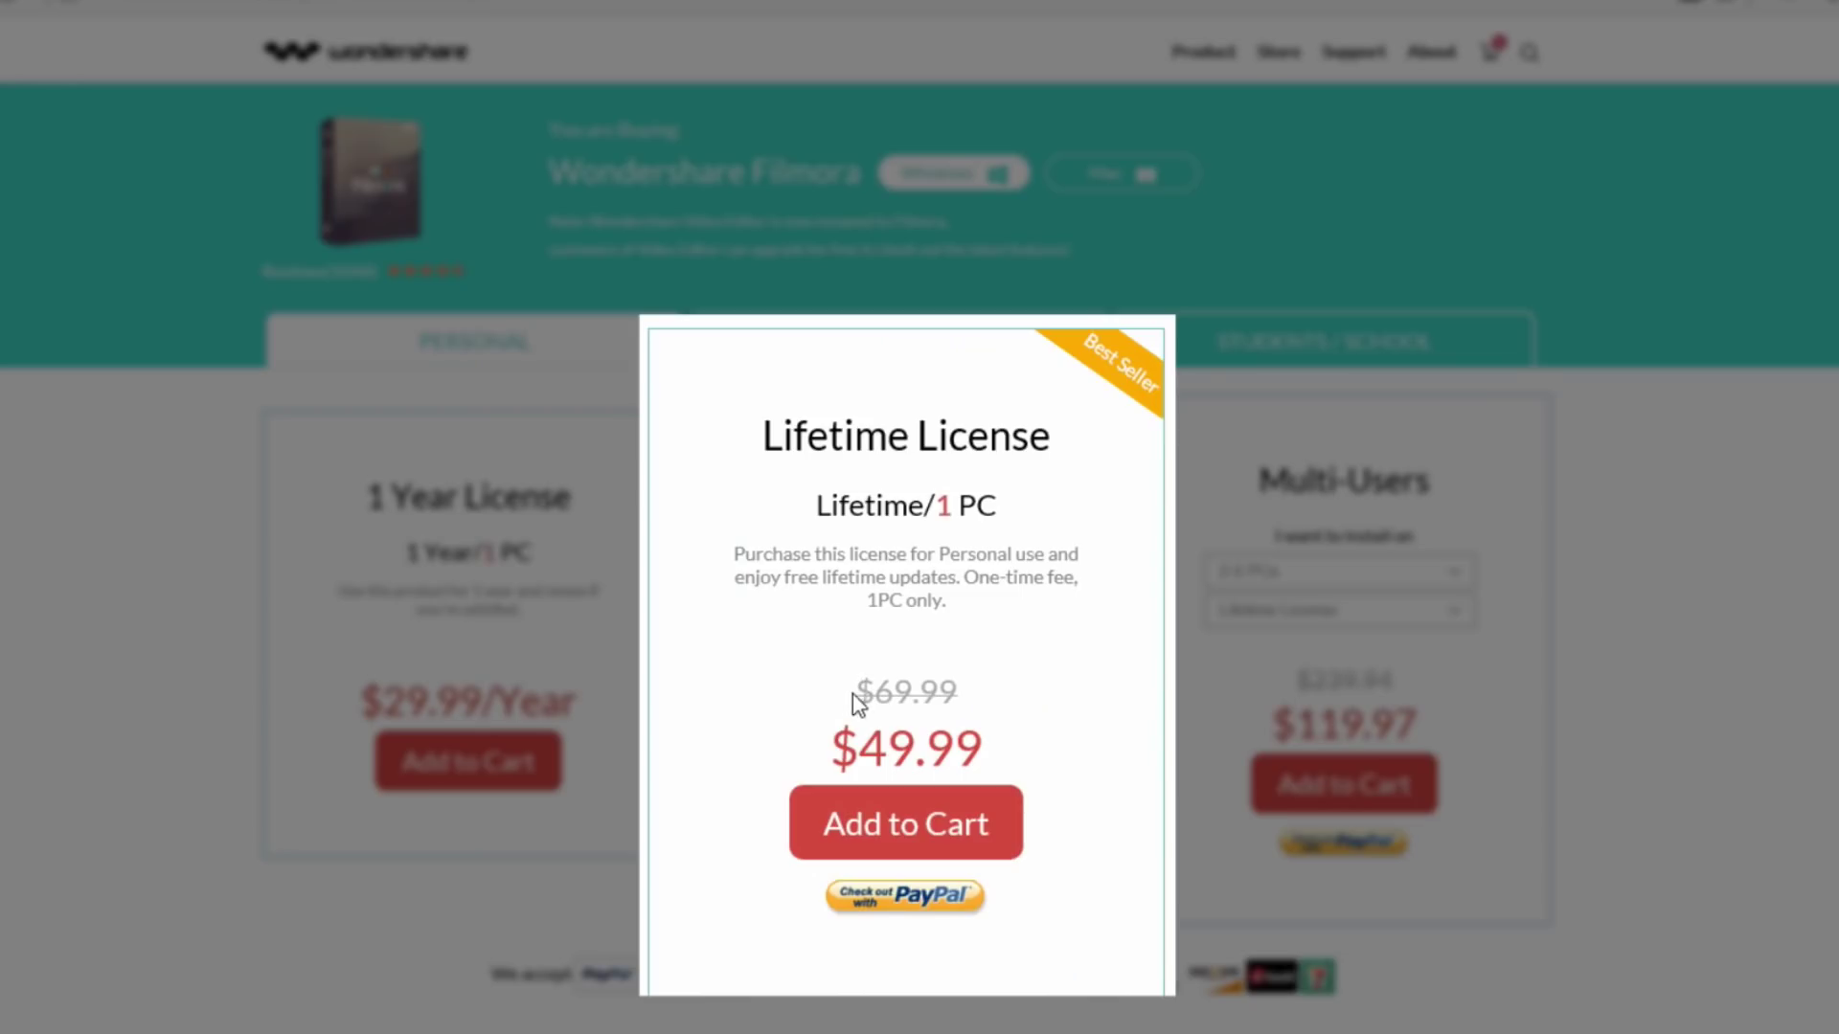
{"action": "left_click_drag", "start_coordinate": [863, 685], "coordinate": [947, 694]}
{"action": "left_click", "coordinate": [951, 726]}
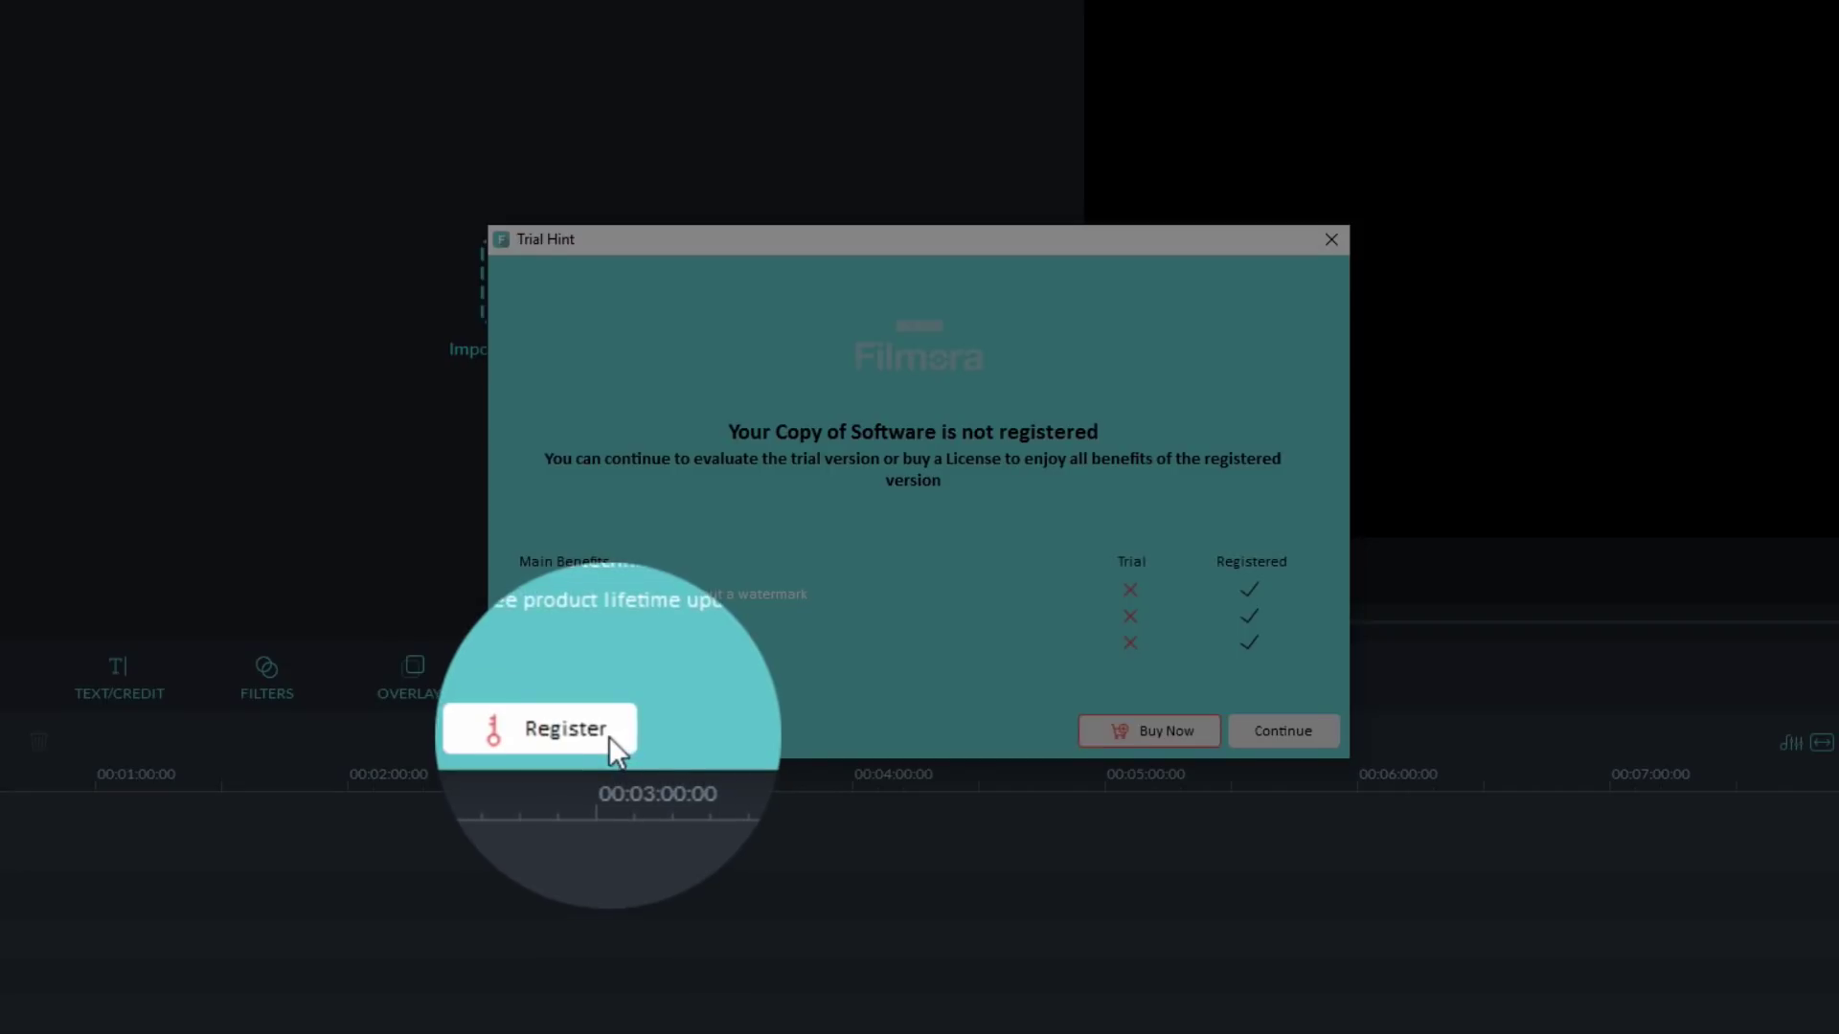
Register the software with the licensed e-mail and the registration code.
{"action": "left_click", "coordinate": [610, 740]}
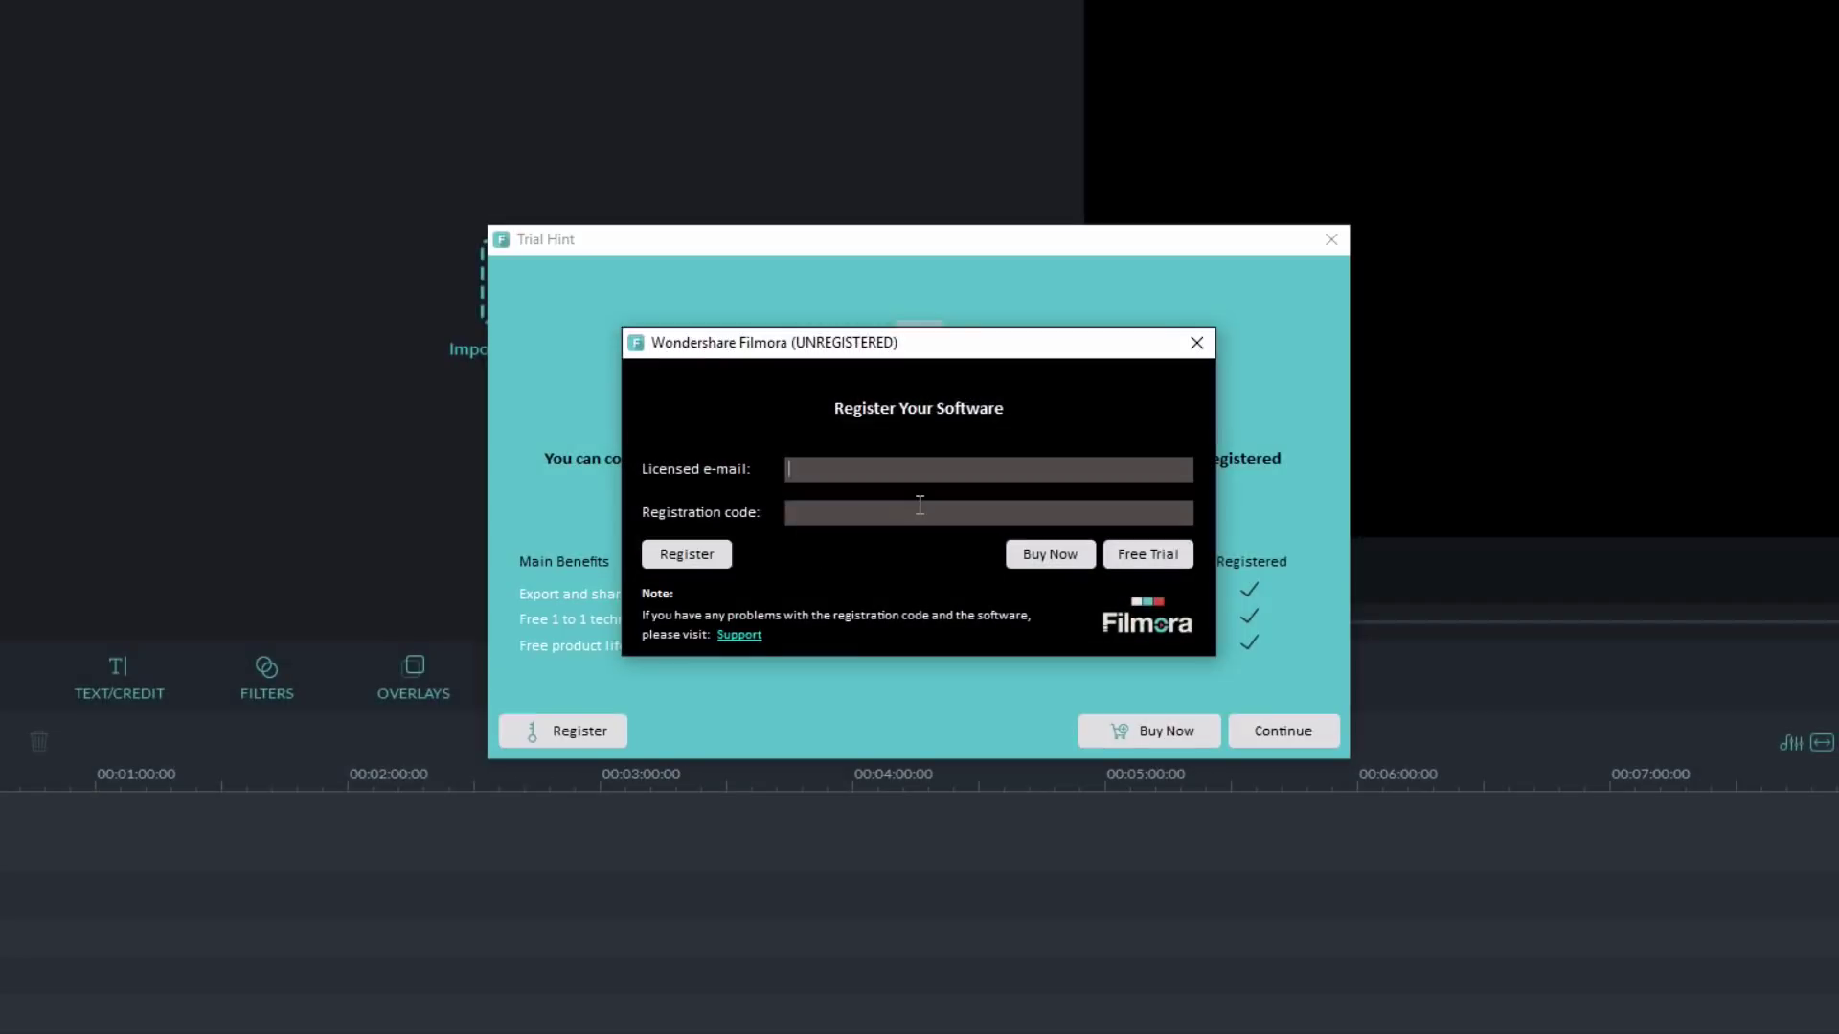
{"action": "left_click", "coordinate": [718, 554]}
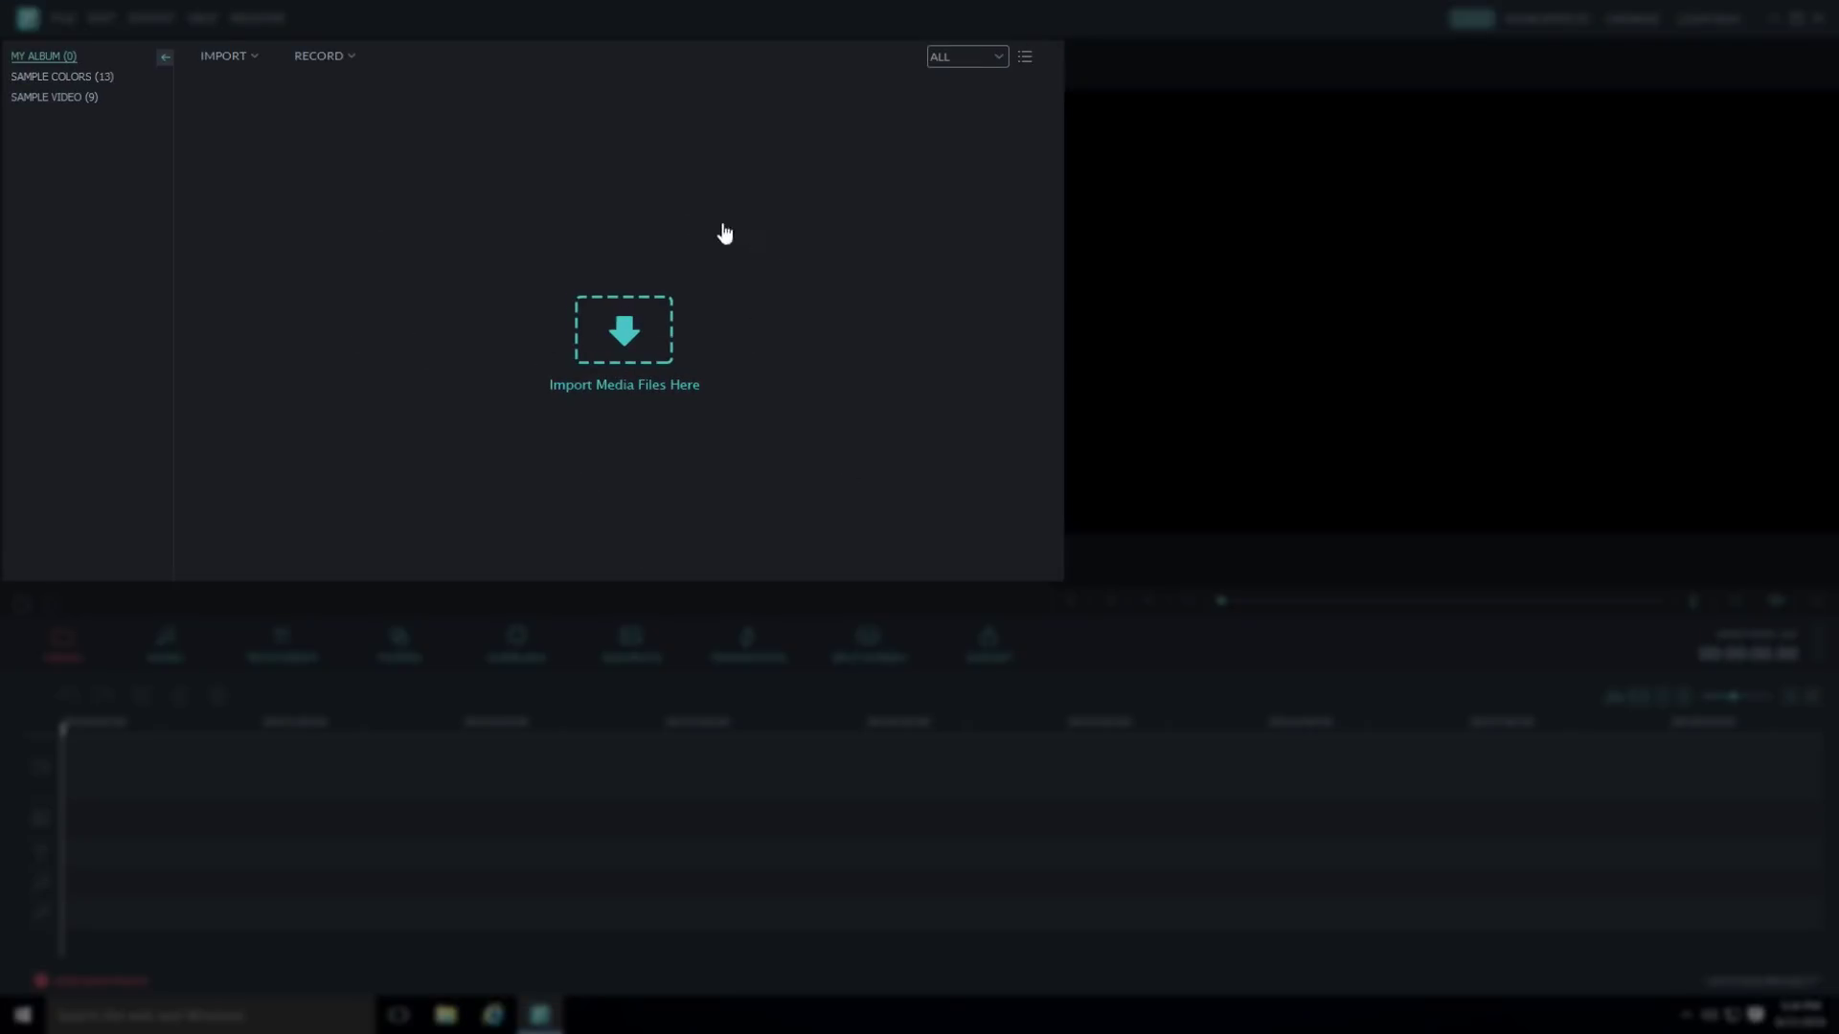
Import the drone video and footage-1 through footage-5 from the Videos folder into My Album.
{"action": "left_click", "coordinate": [253, 60]}
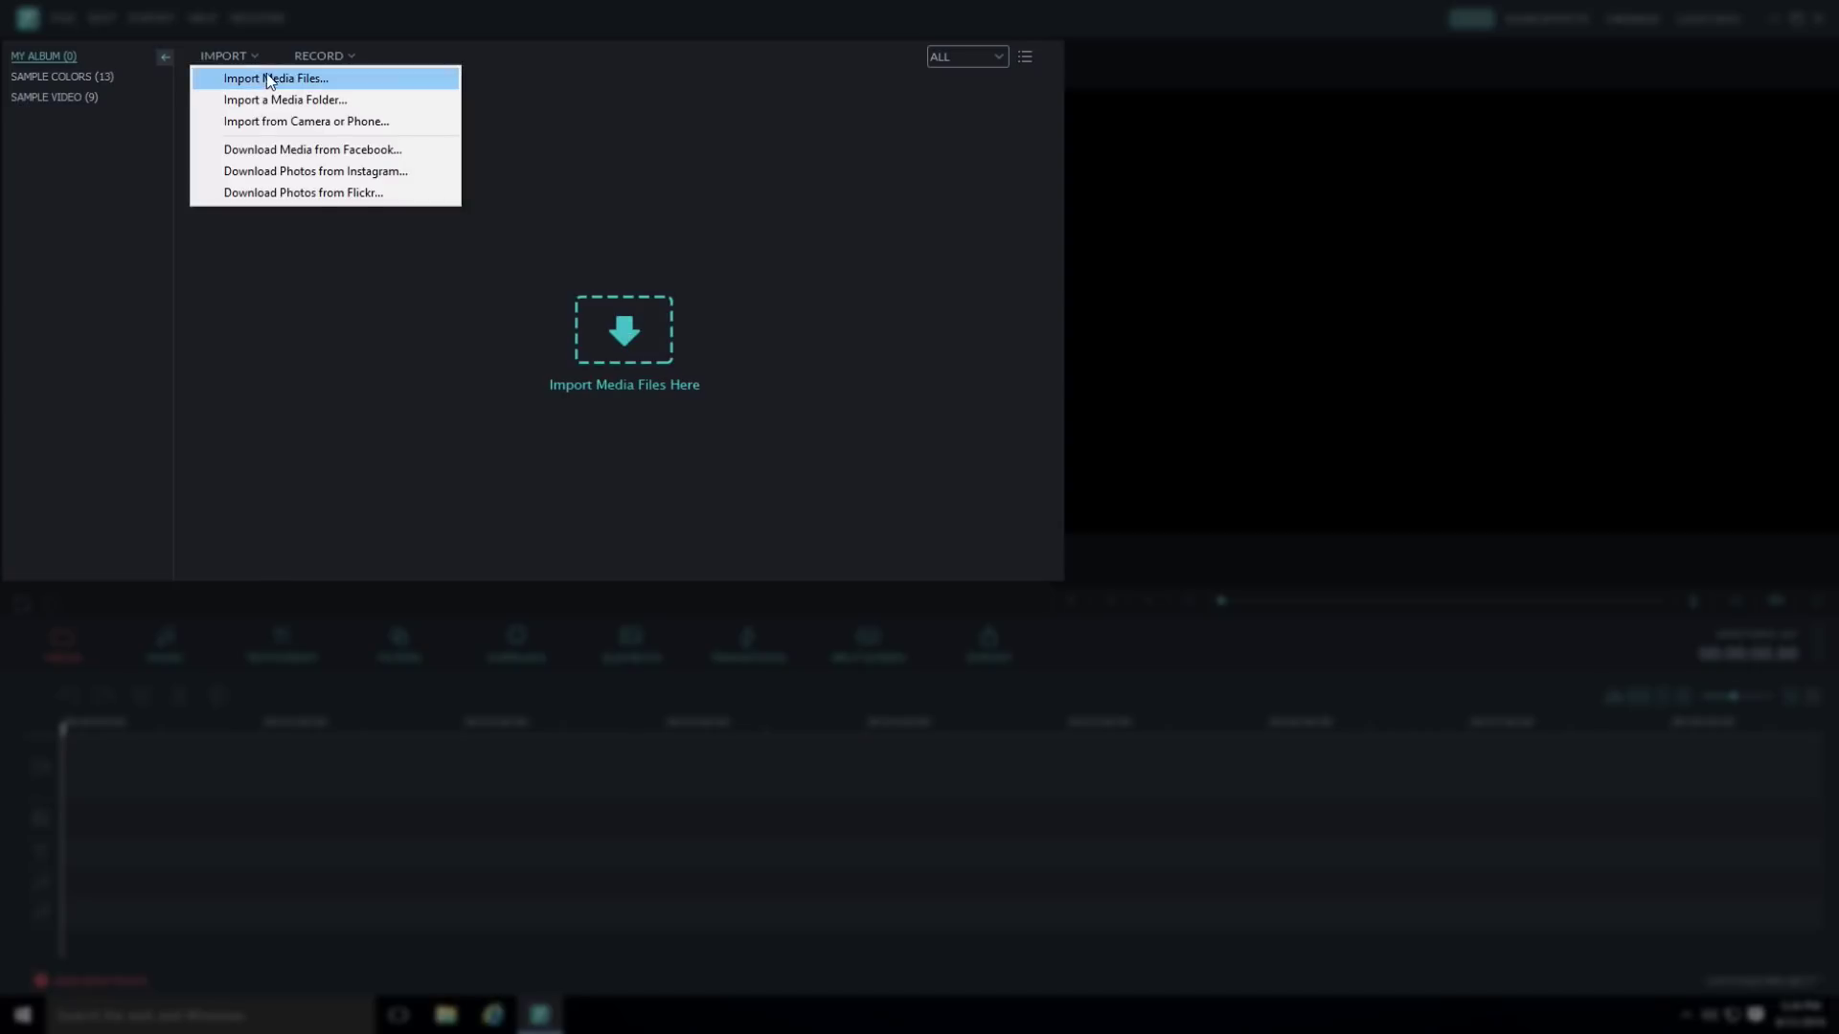
{"action": "left_click", "coordinate": [275, 78]}
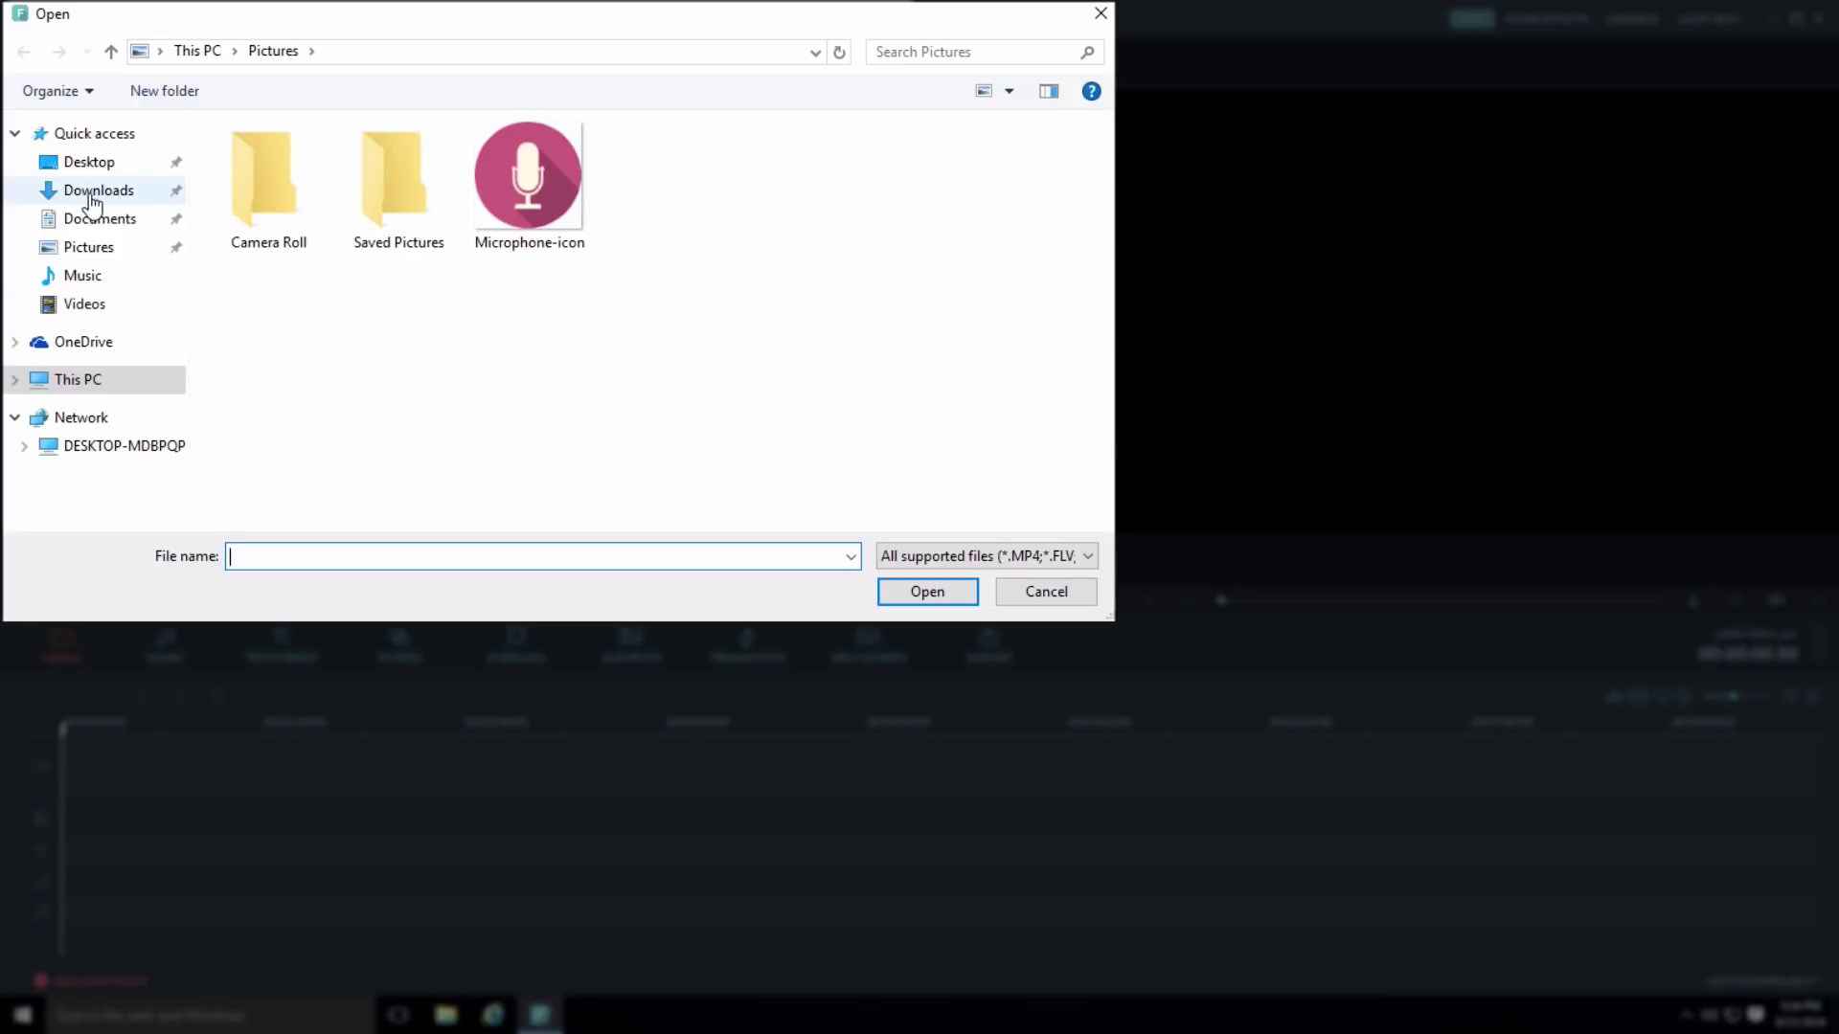
{"action": "left_click", "coordinate": [94, 304]}
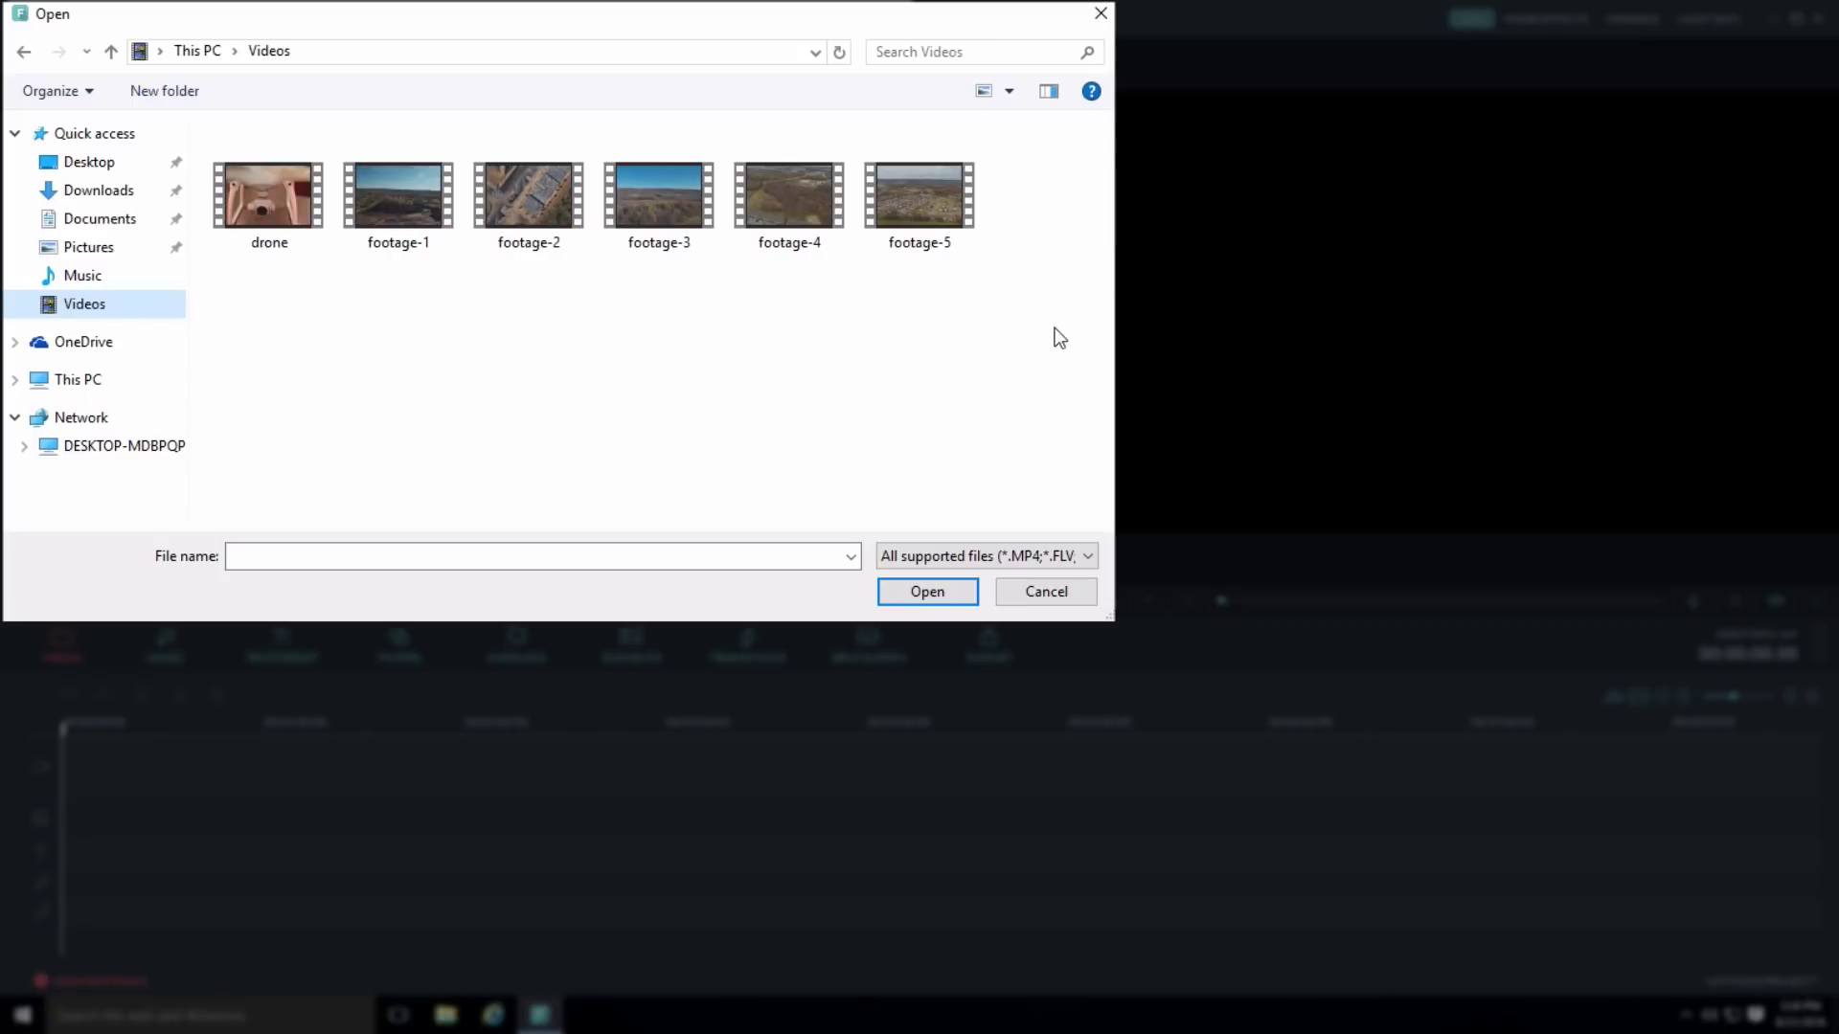
{"action": "left_click_drag", "start_coordinate": [1054, 327], "coordinate": [287, 199]}
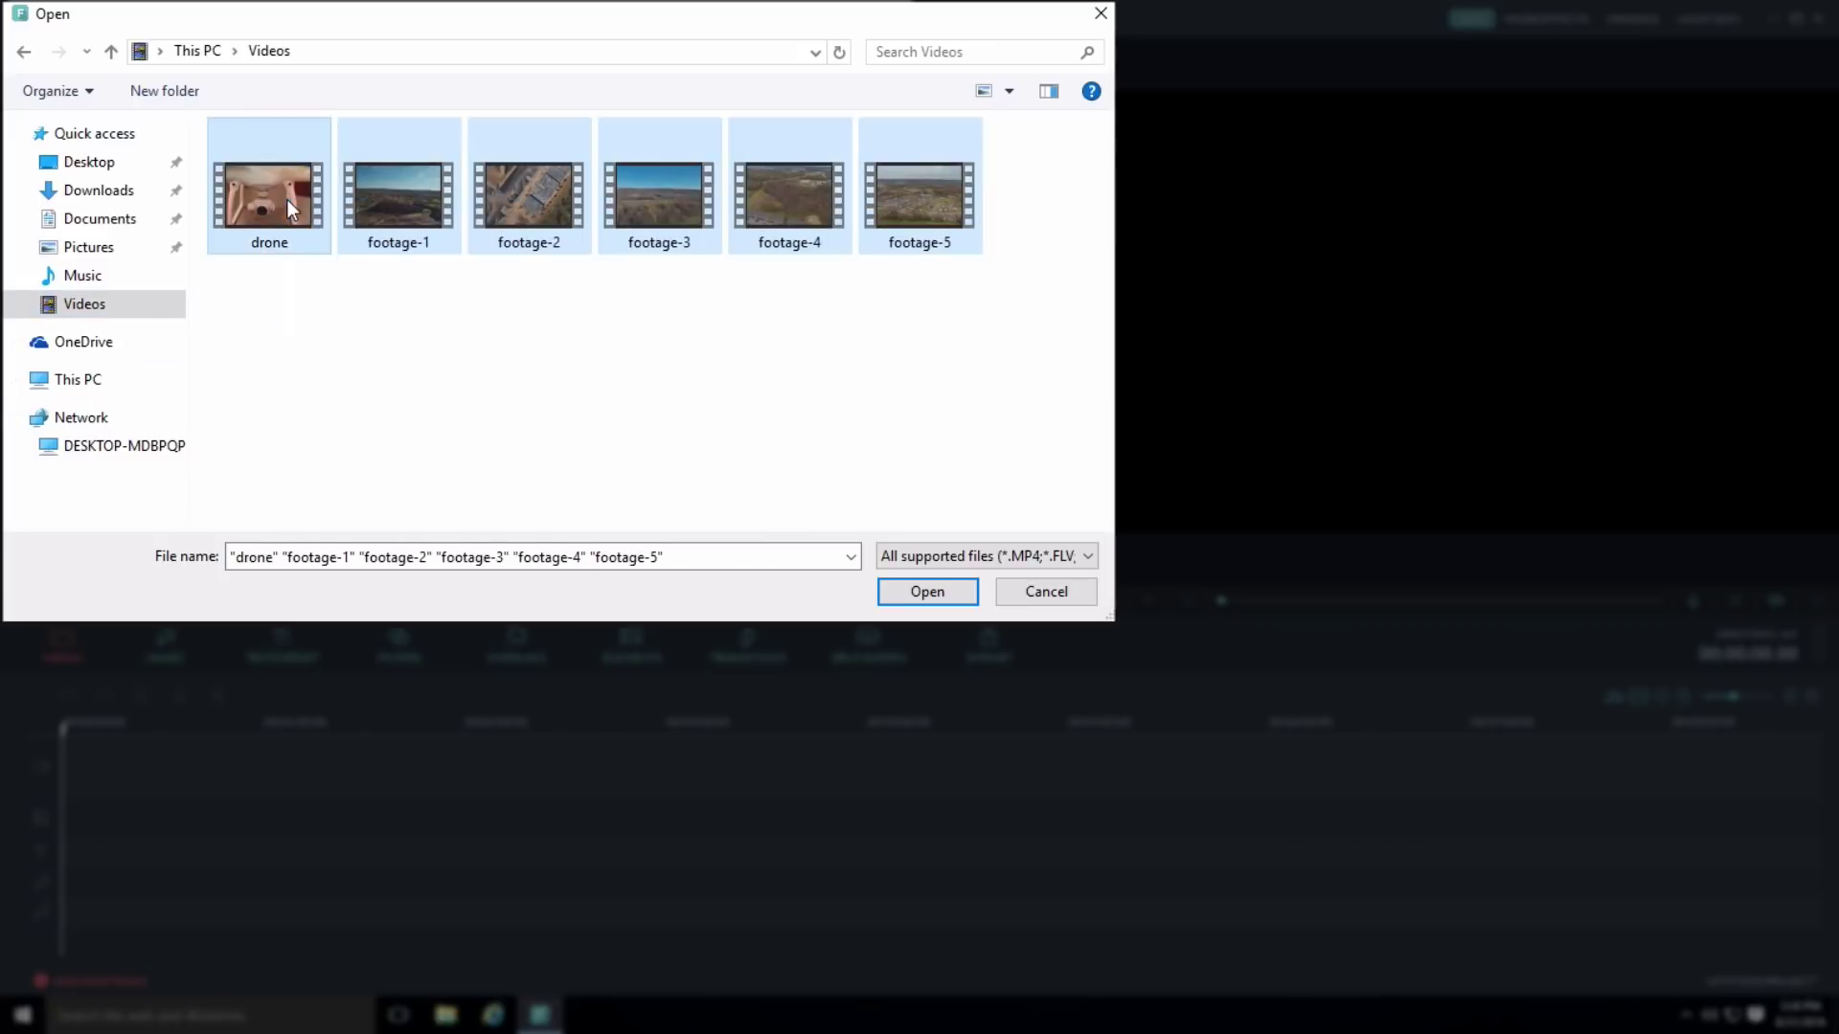
{"action": "left_click", "coordinate": [944, 594]}
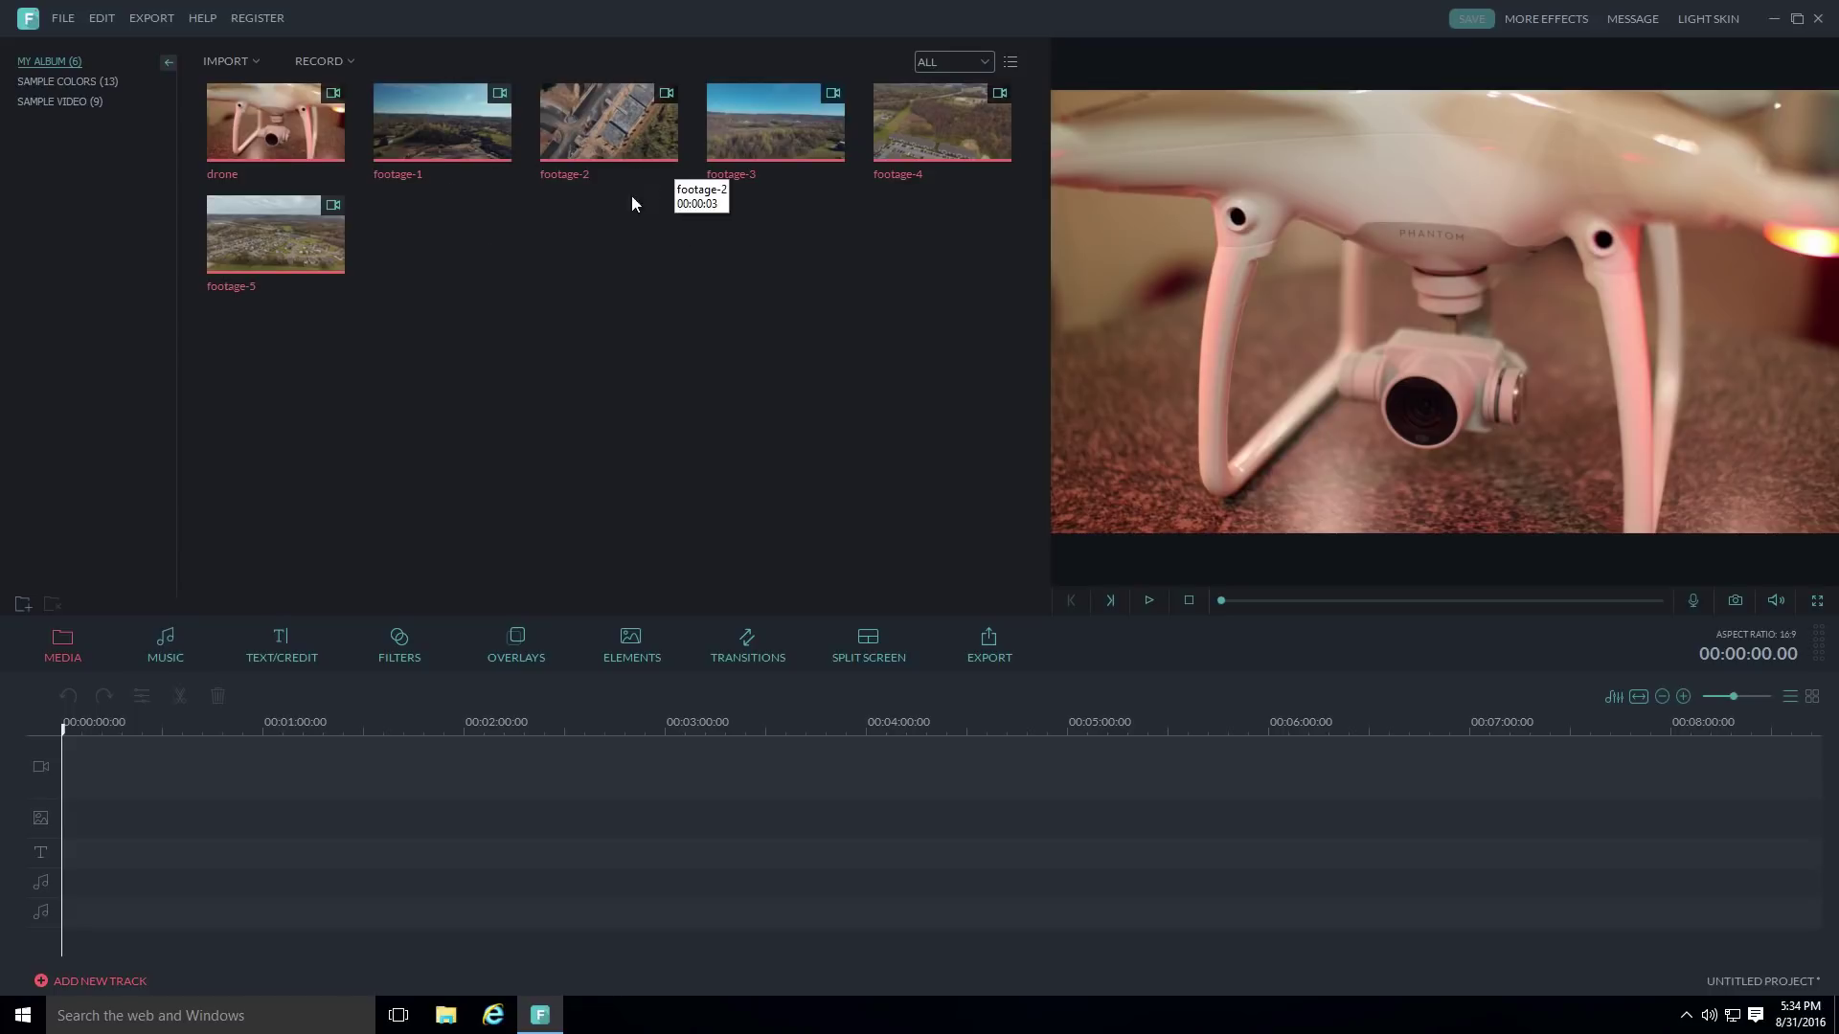
Import the Microphone-icon image from the Pictures folder into My Album.
{"action": "left_click", "coordinate": [229, 61]}
{"action": "left_click", "coordinate": [295, 71]}
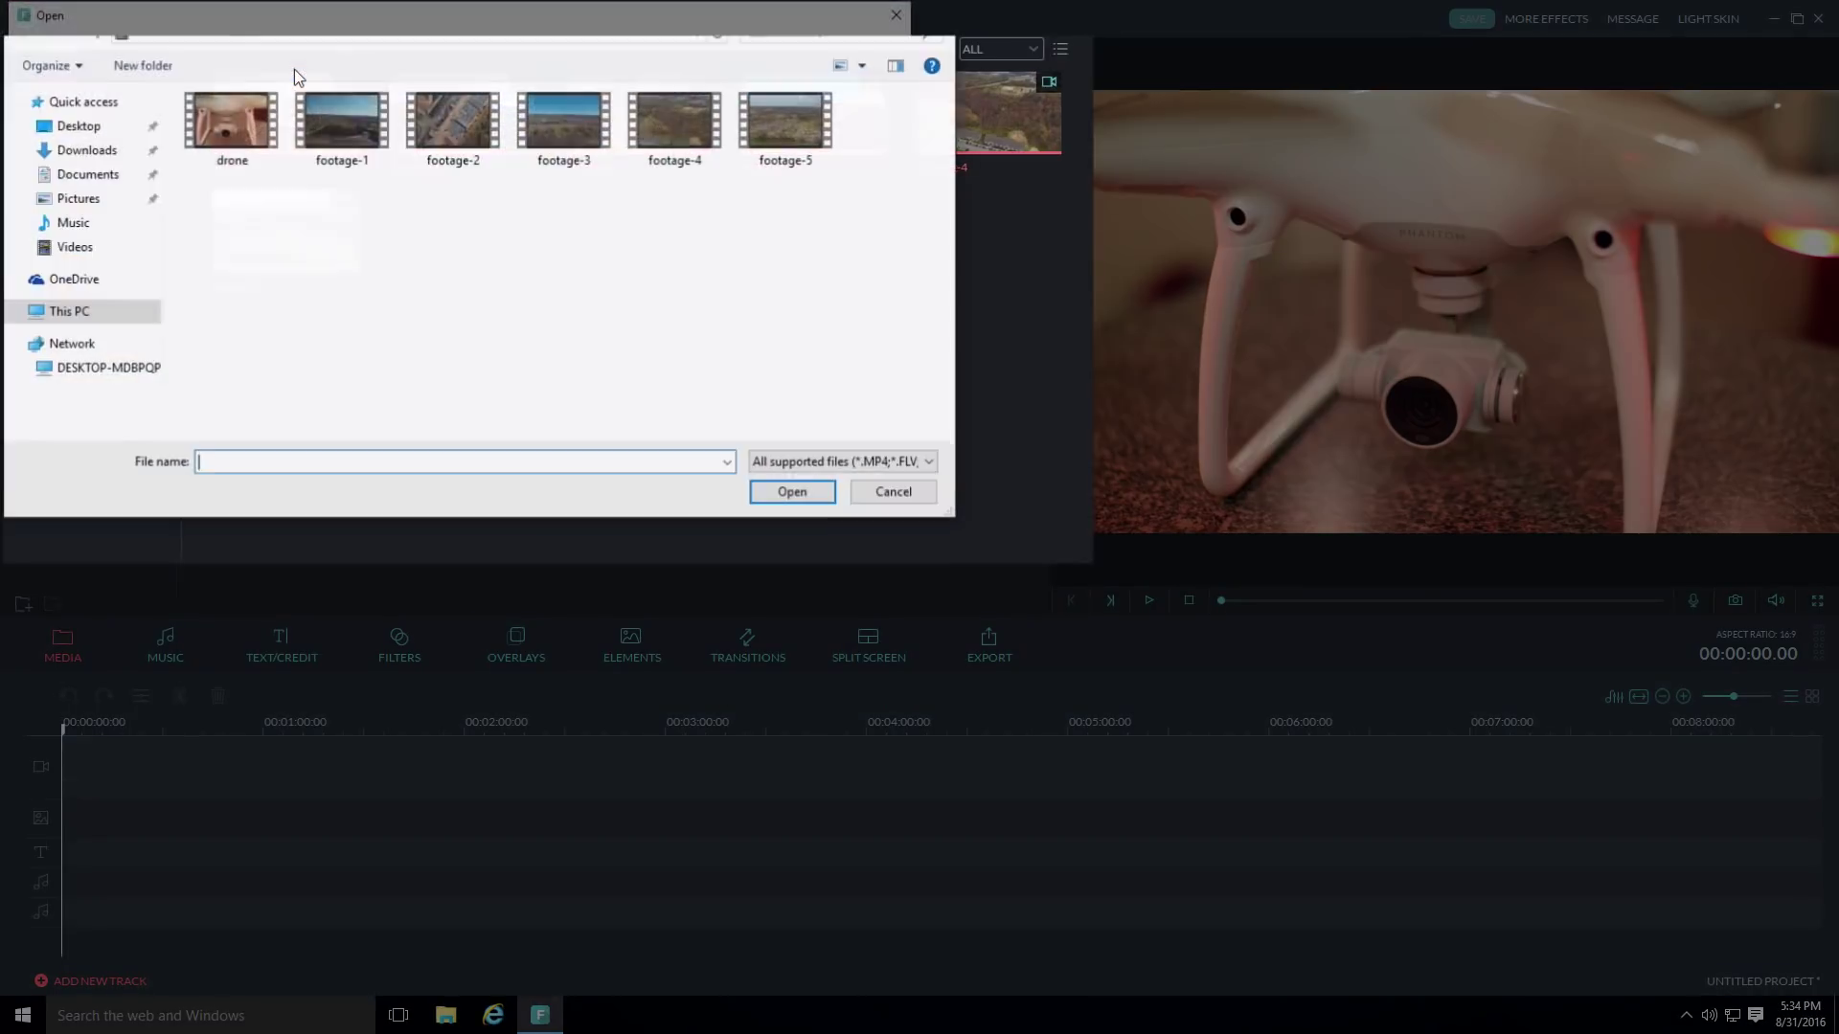
{"action": "left_click", "coordinate": [101, 203]}
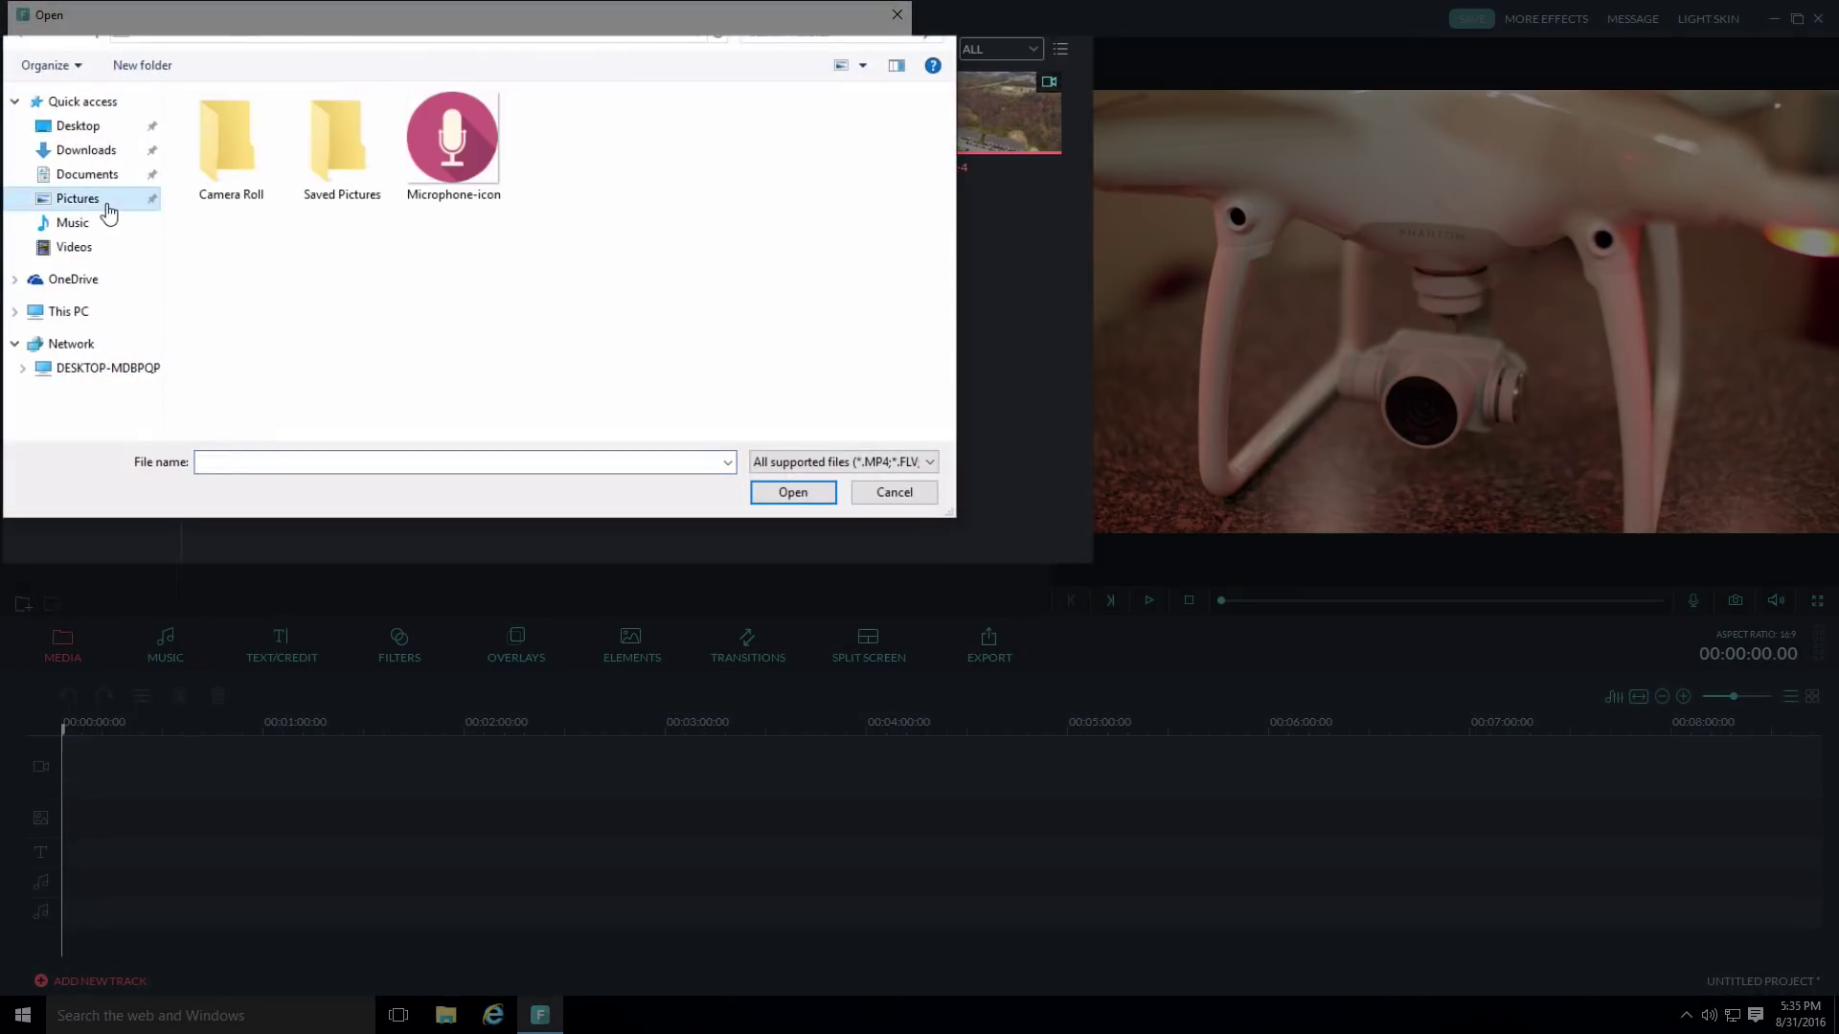
{"action": "double_click", "coordinate": [453, 153]}
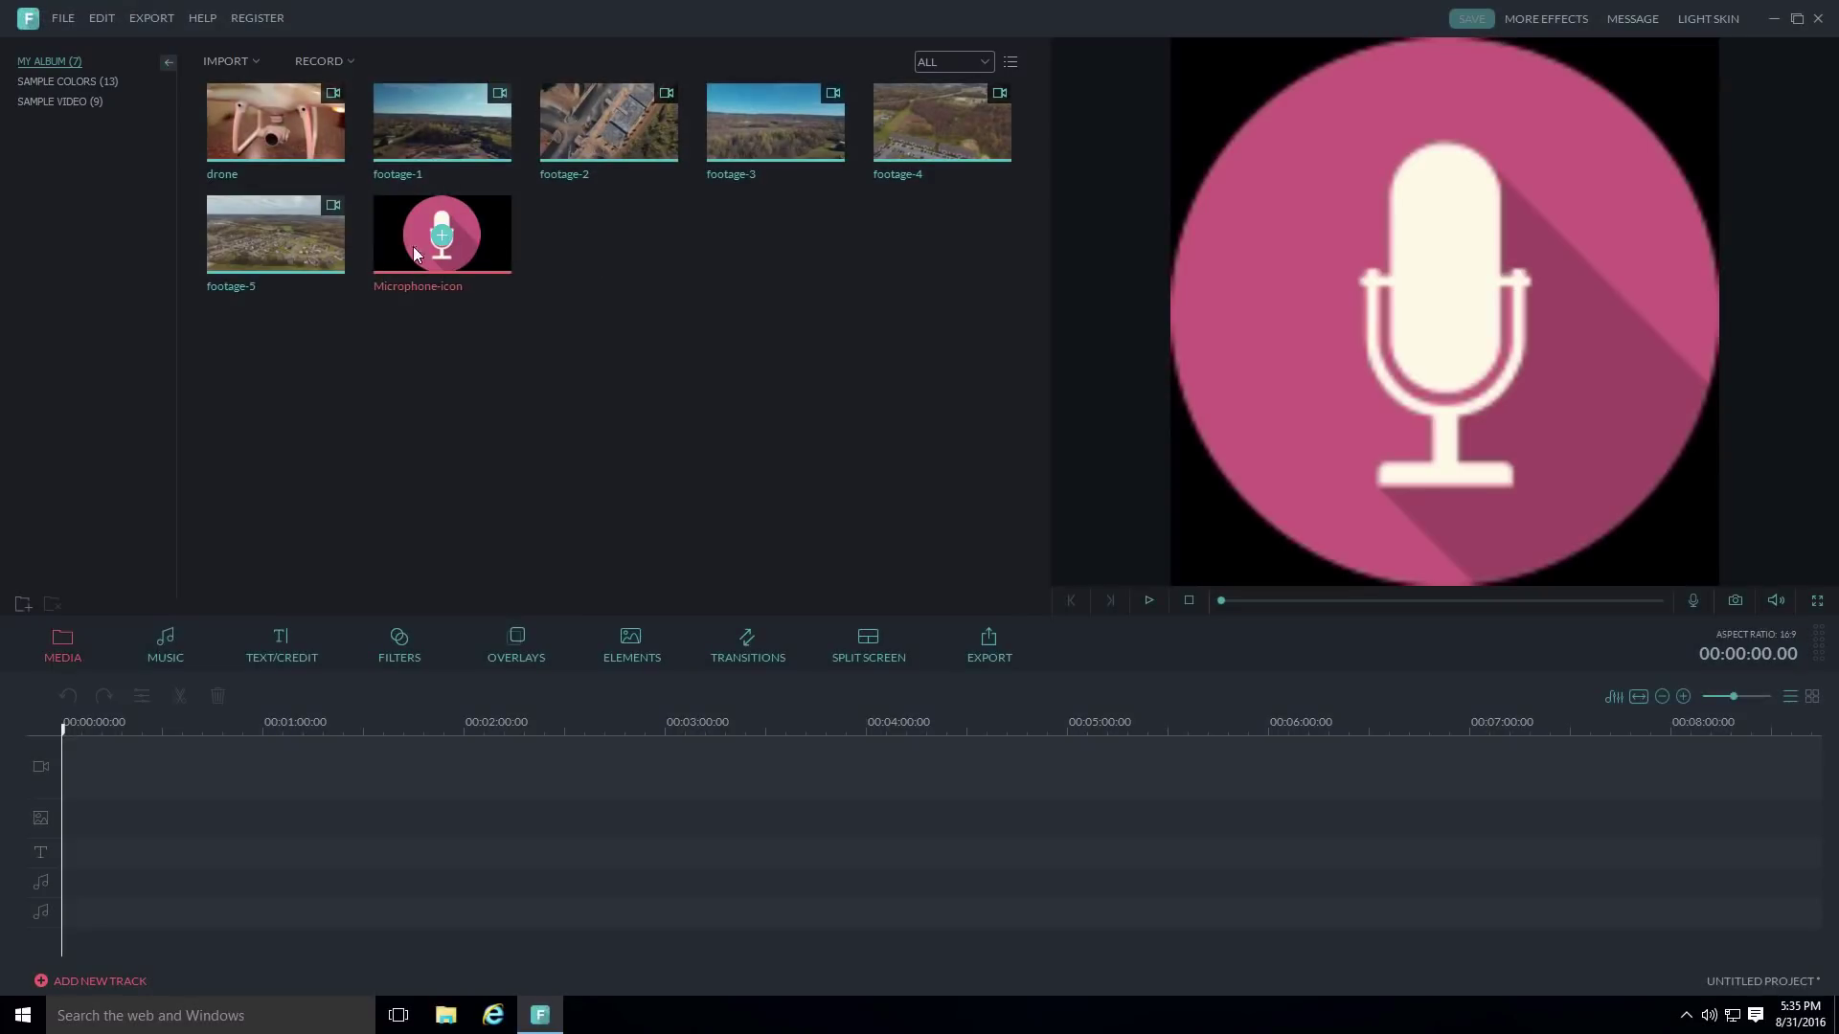
{"action": "left_click", "coordinate": [827, 429]}
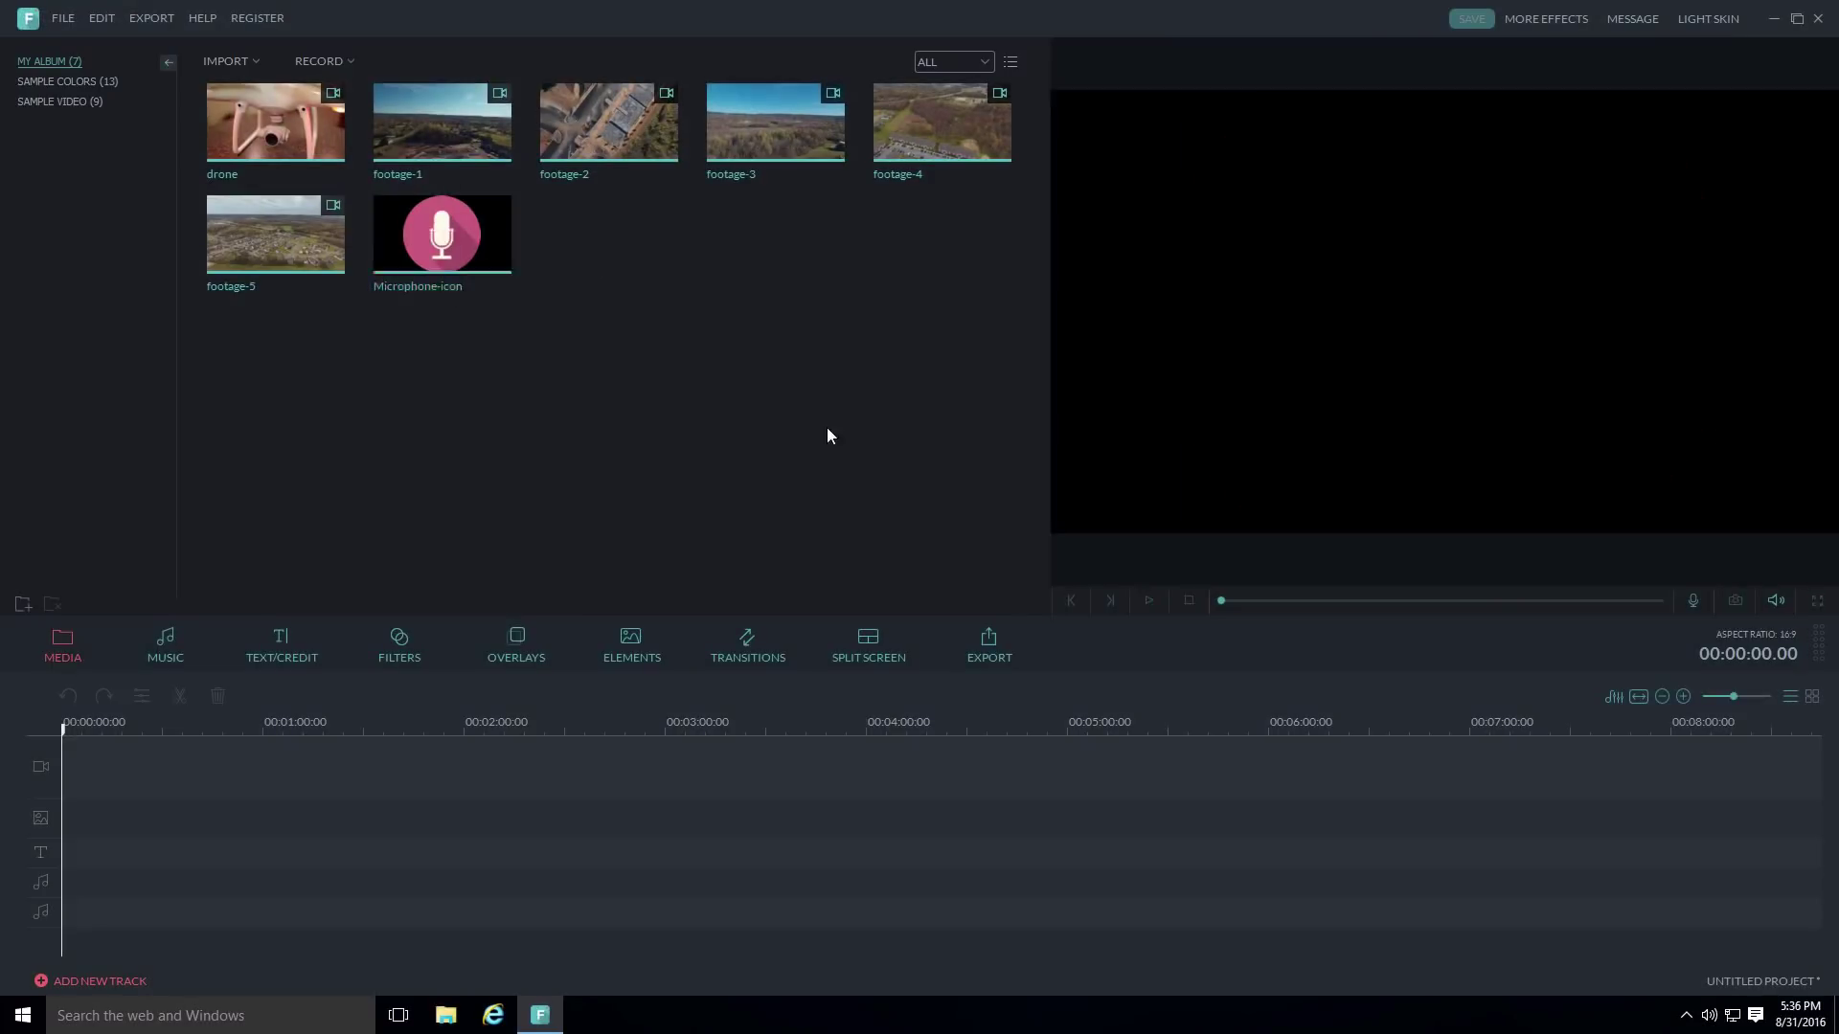
Import the Mechanolith audio file into My Album.
{"action": "left_click", "coordinate": [259, 55]}
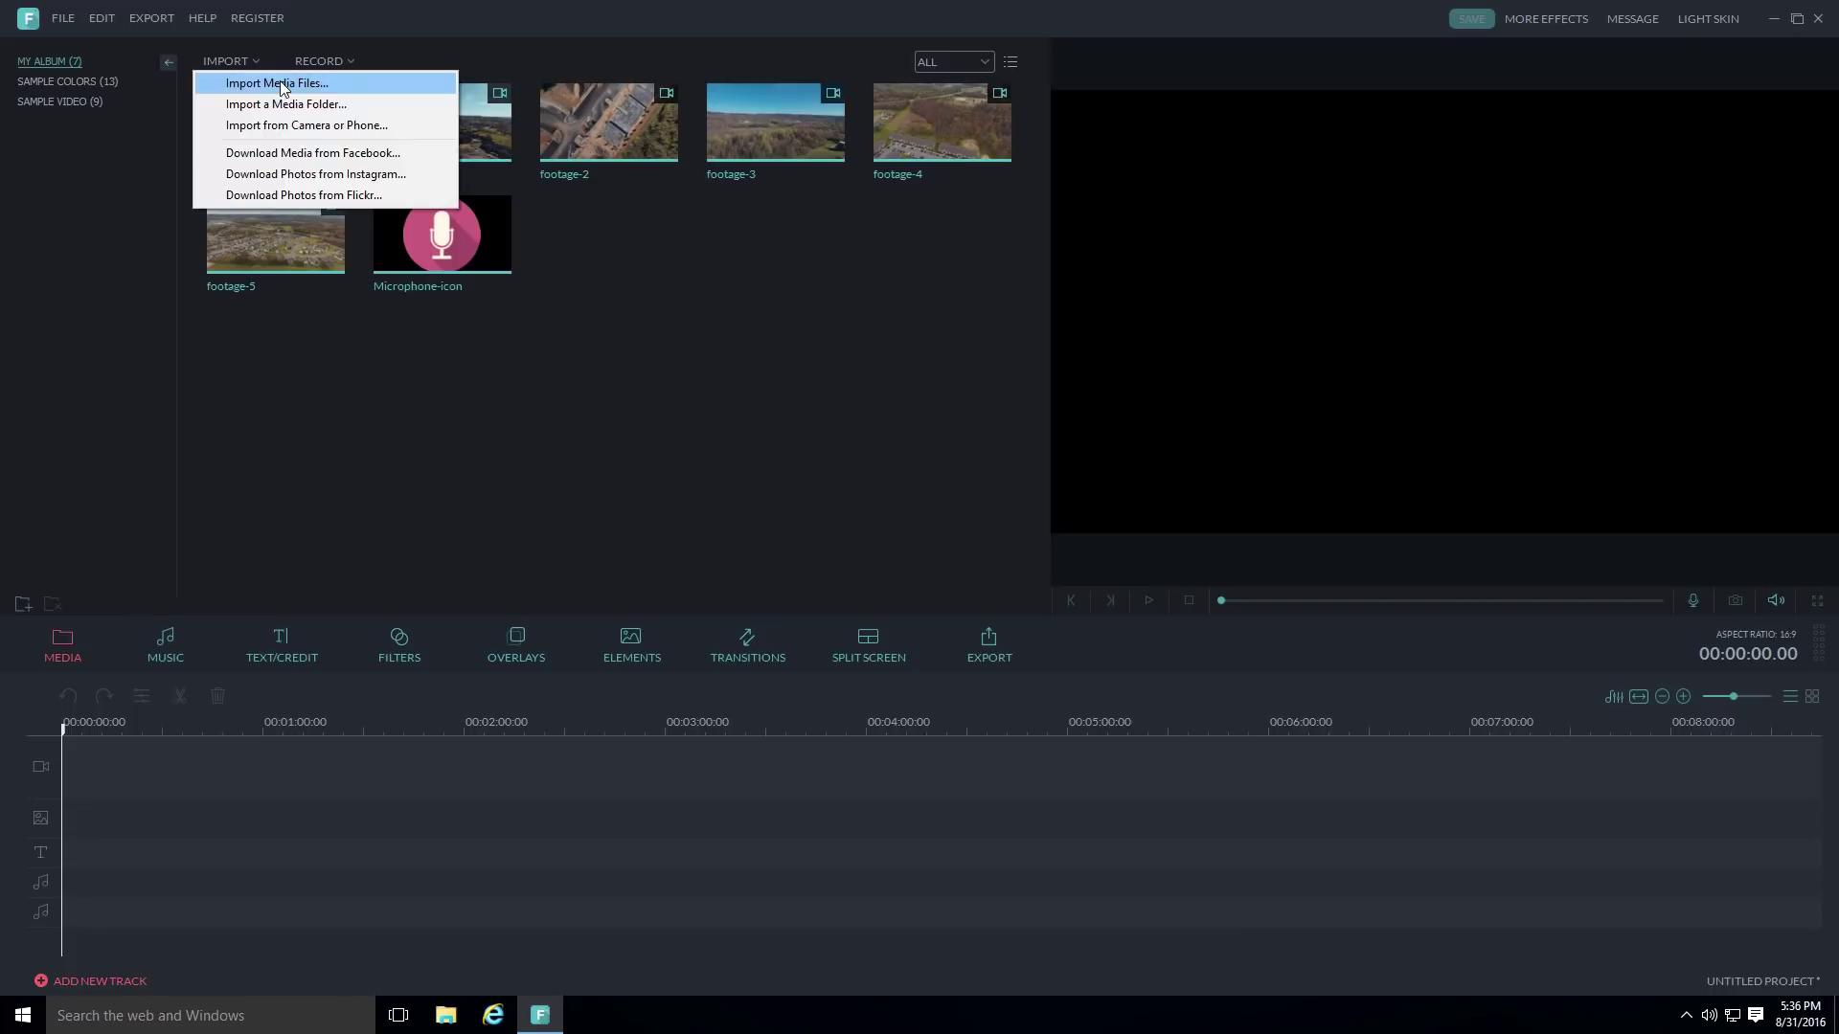
{"action": "left_click", "coordinate": [279, 81]}
{"action": "left_click", "coordinate": [252, 133]}
{"action": "left_click", "coordinate": [748, 480]}
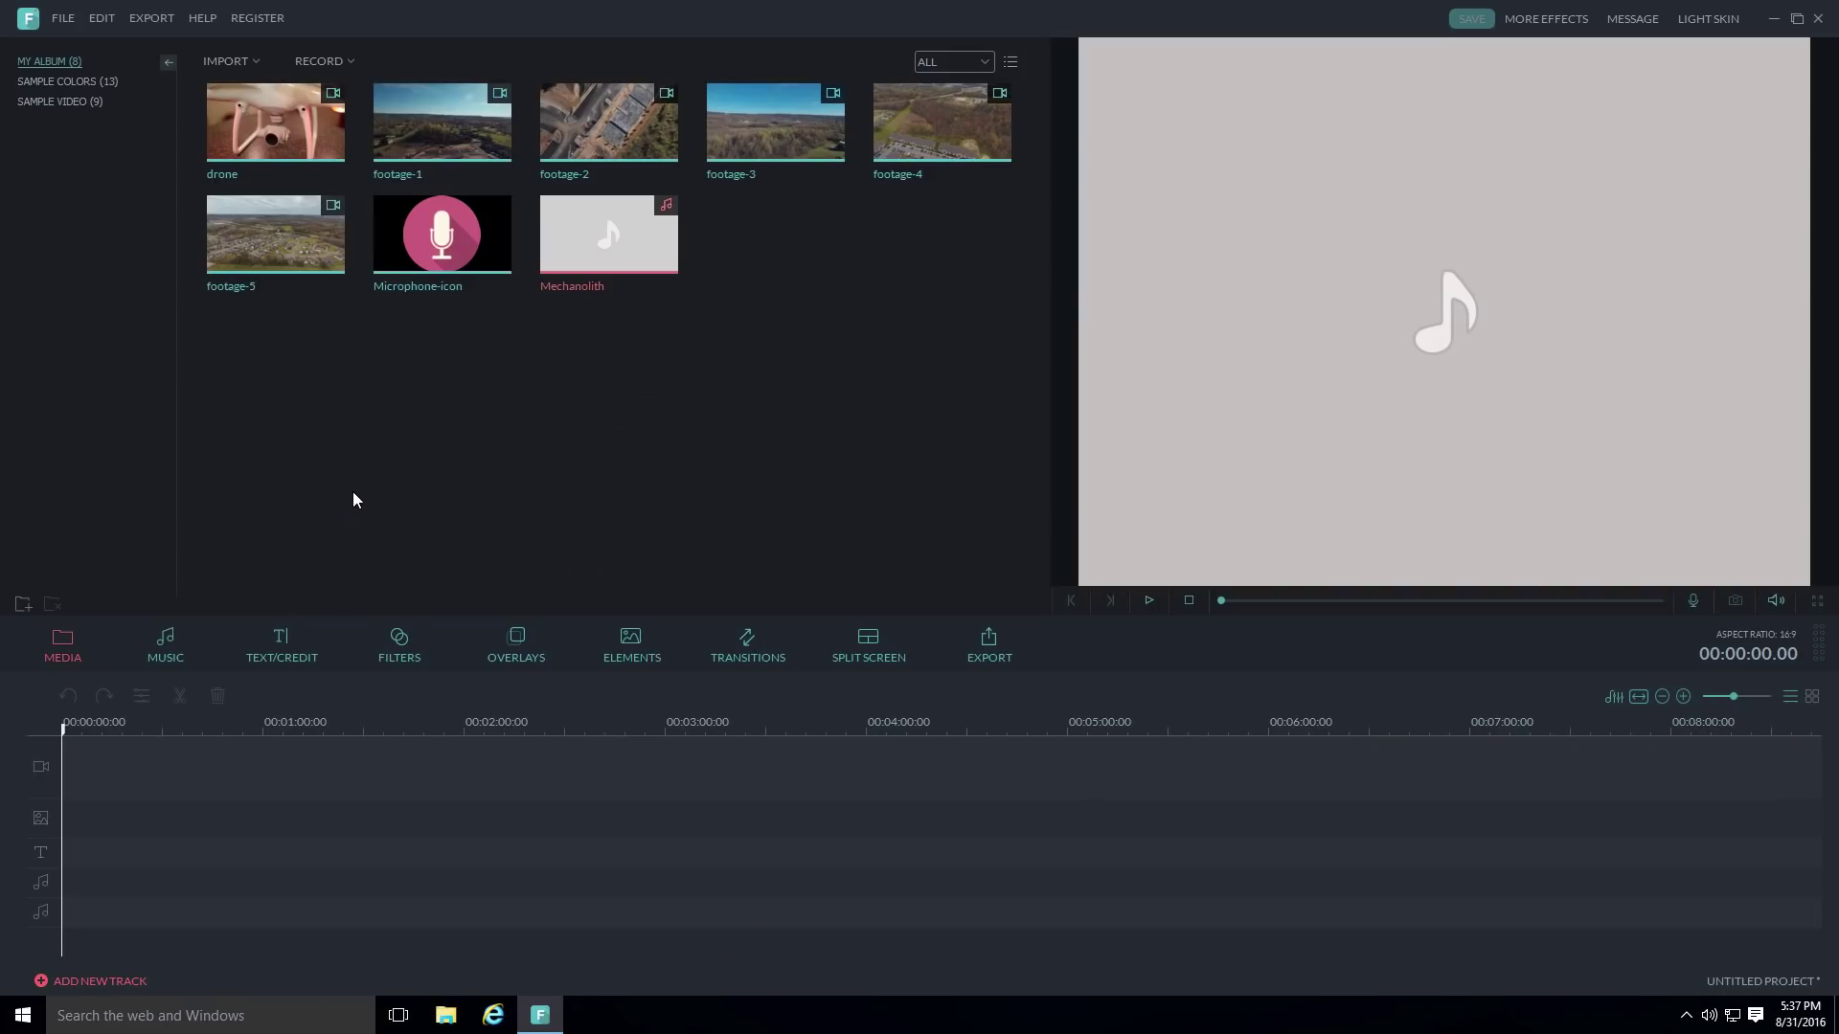
Preview the drone clip, pausing playback and scrubbing through its footage.
{"action": "left_click", "coordinate": [310, 134]}
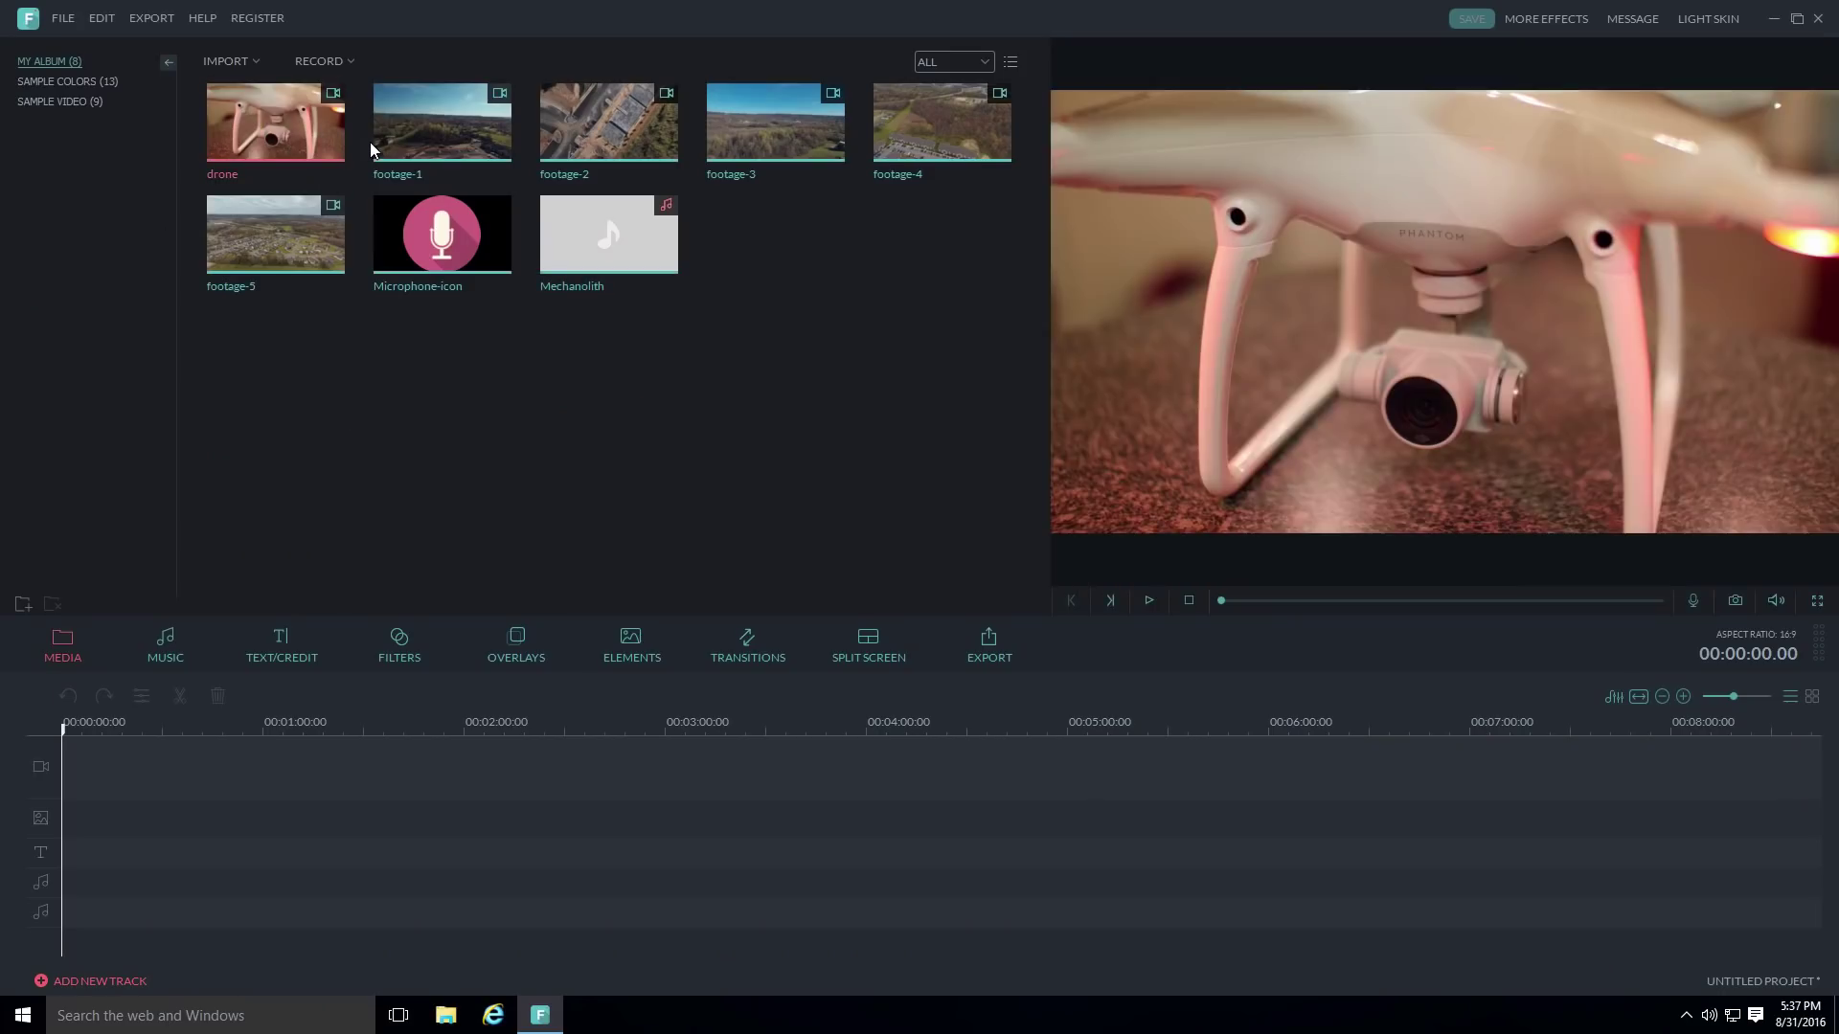
{"action": "left_click", "coordinate": [397, 135]}
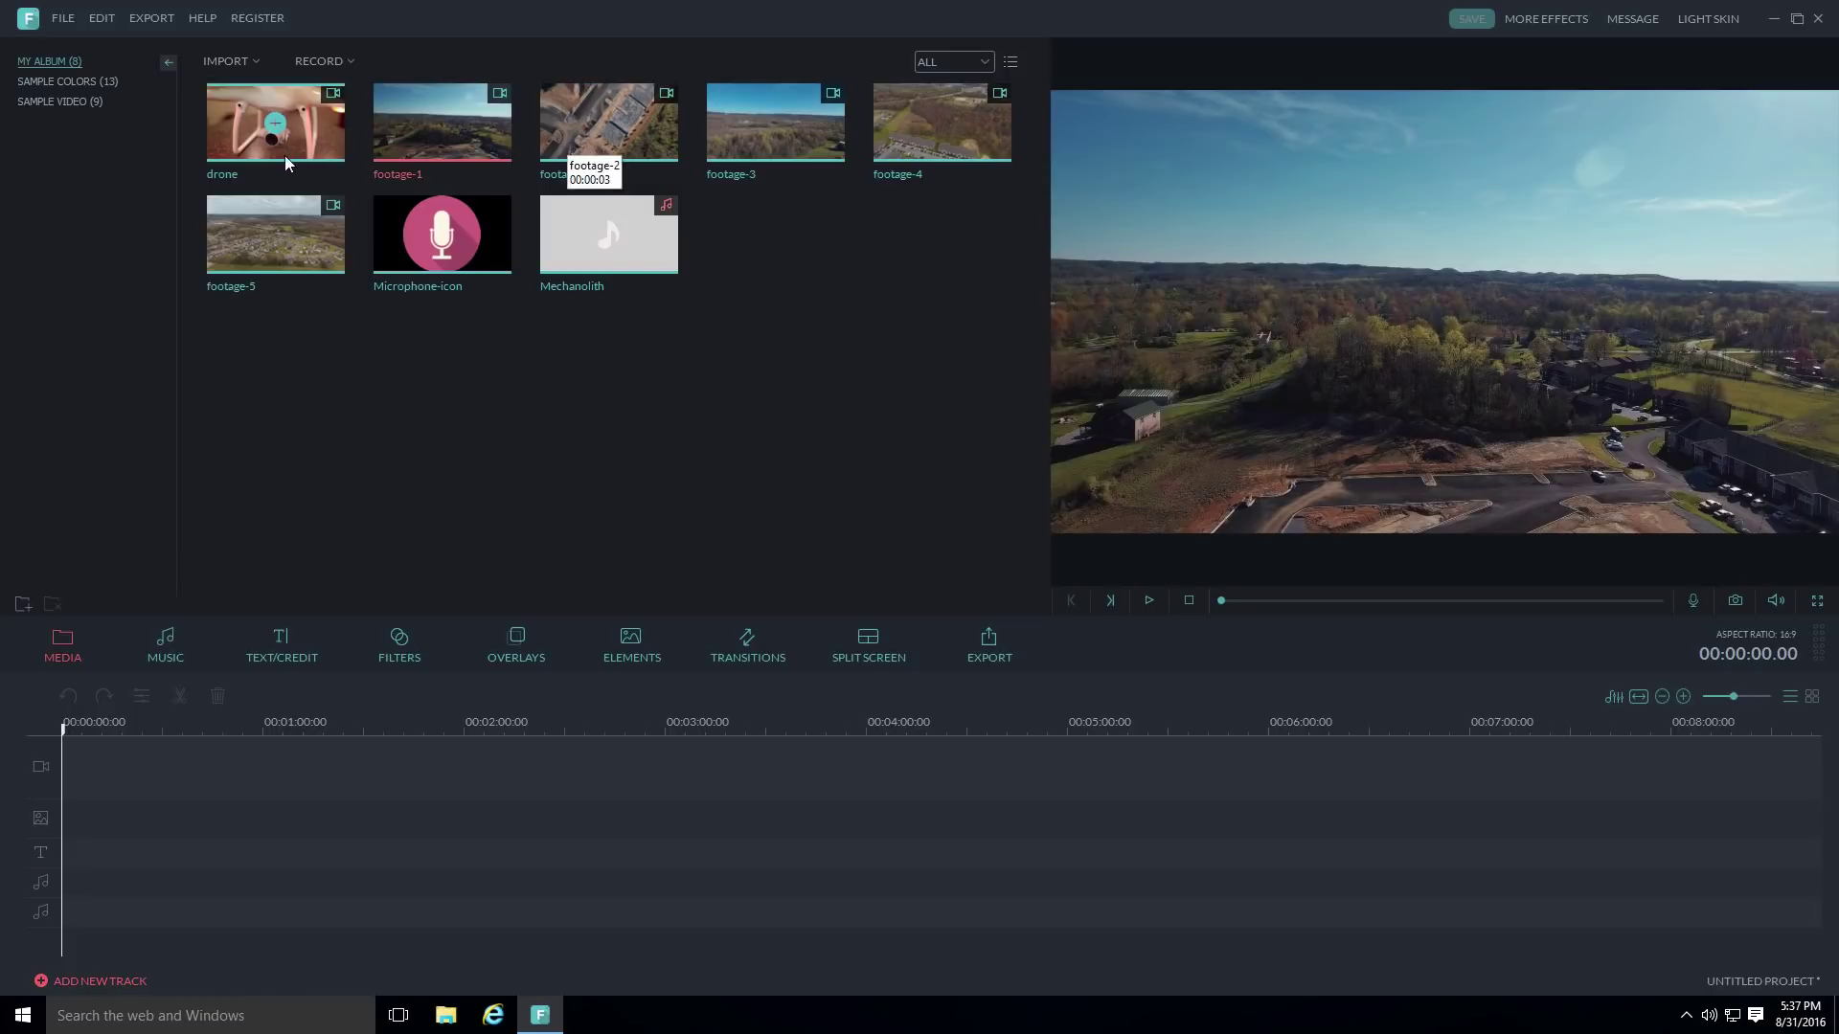
{"action": "double_click", "coordinate": [245, 147]}
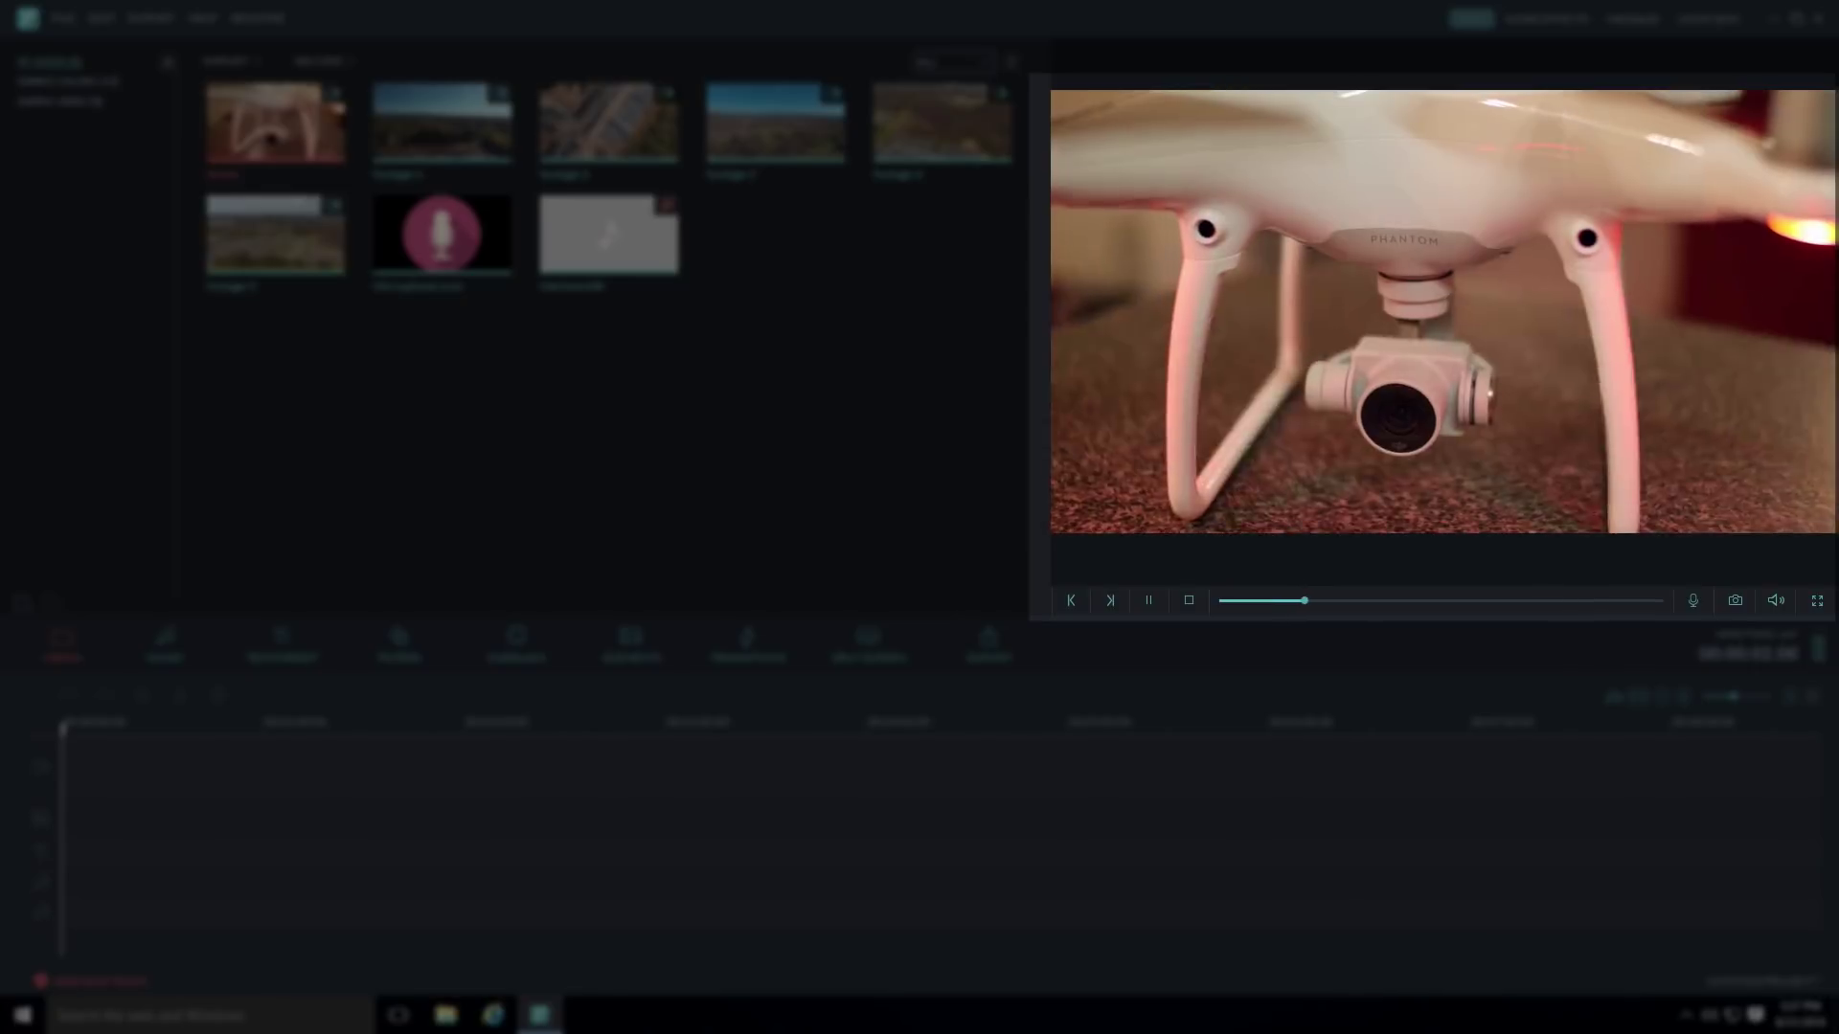
{"action": "left_click", "coordinate": [1150, 600]}
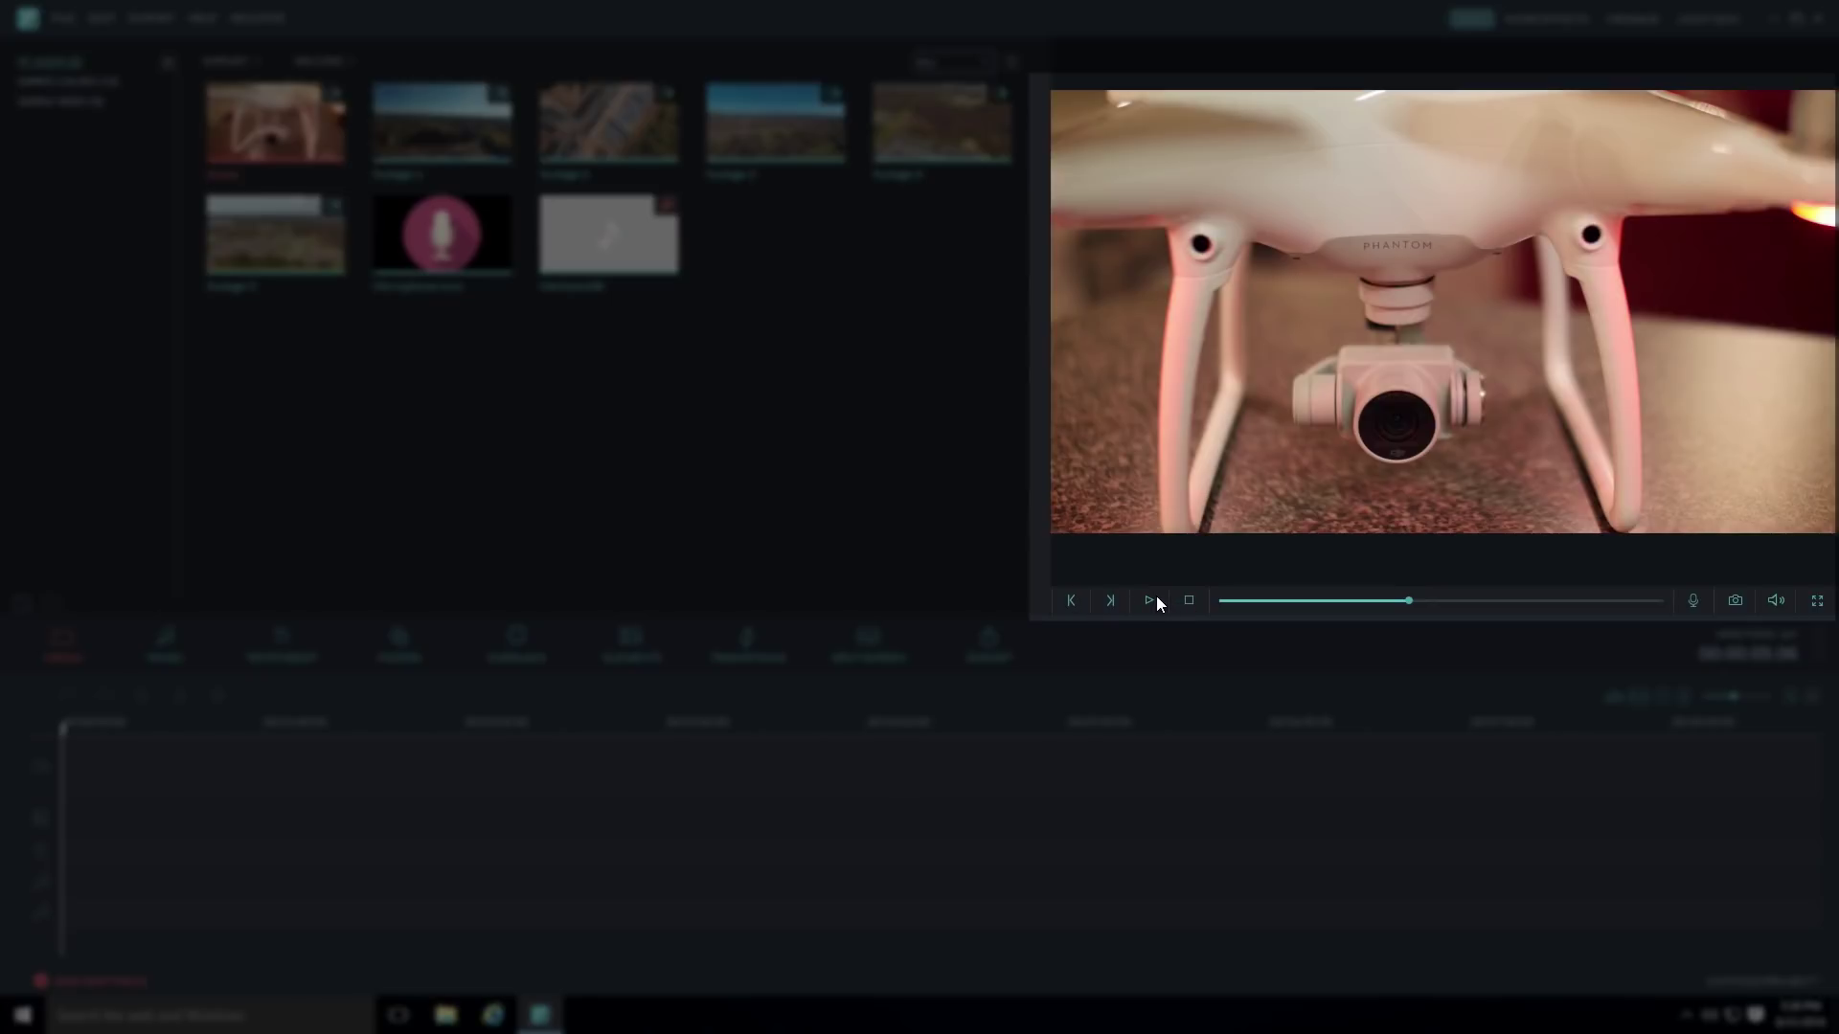
{"action": "left_click_drag", "start_coordinate": [1410, 600], "coordinate": [1634, 611]}
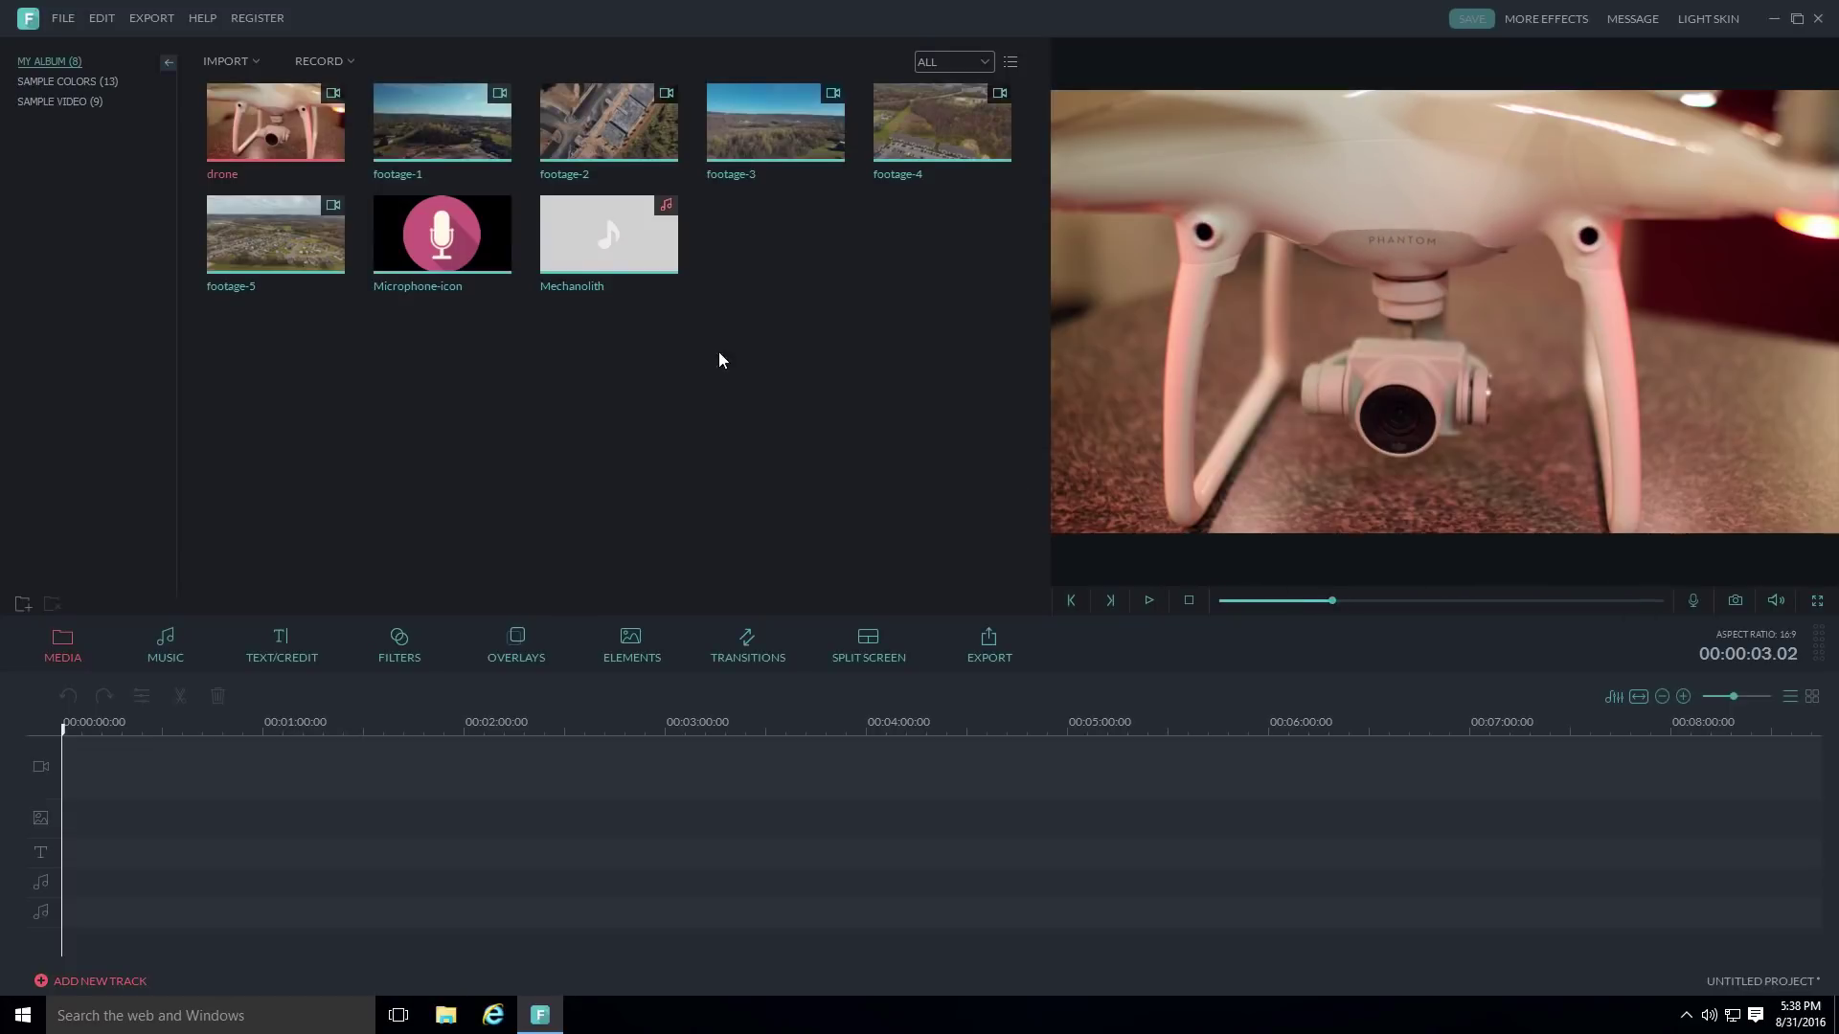
Preview the footage-1 and footage-2 clips from the media library.
{"action": "mouse_move", "coordinate": [425, 149]}
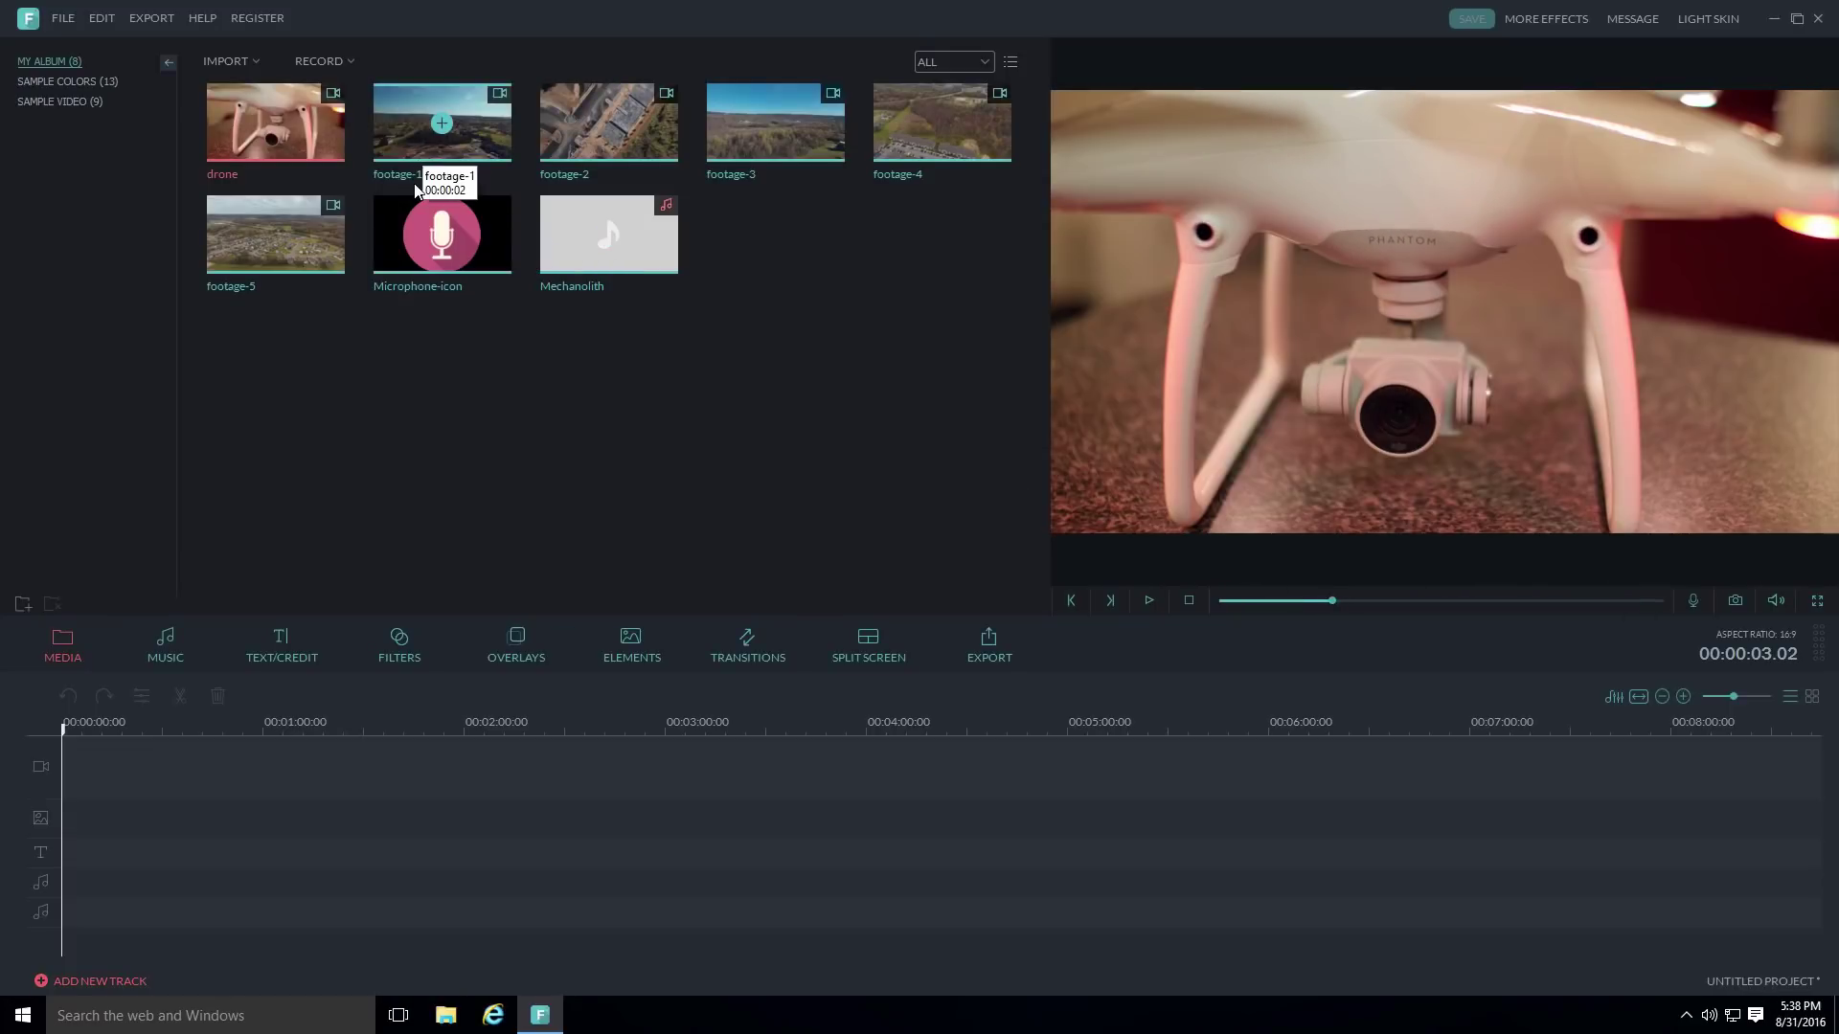
{"action": "left_click", "coordinate": [393, 139]}
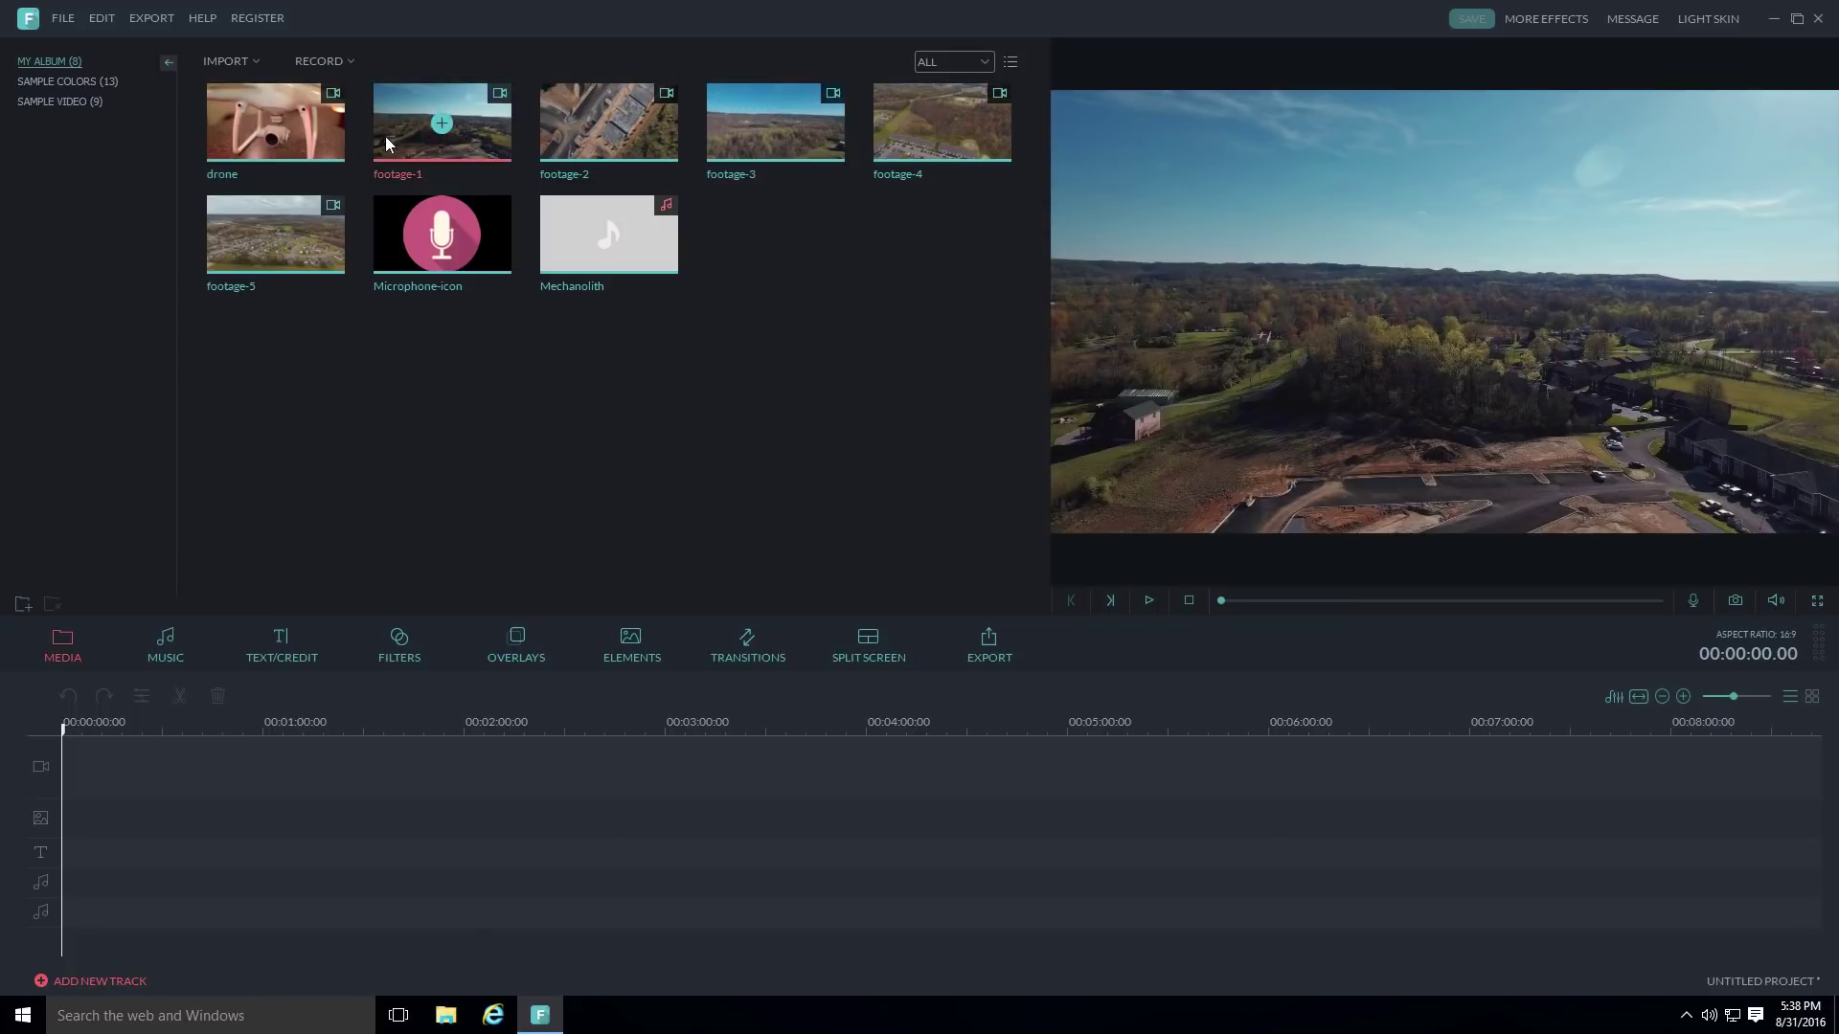
{"action": "double_click", "coordinate": [436, 163]}
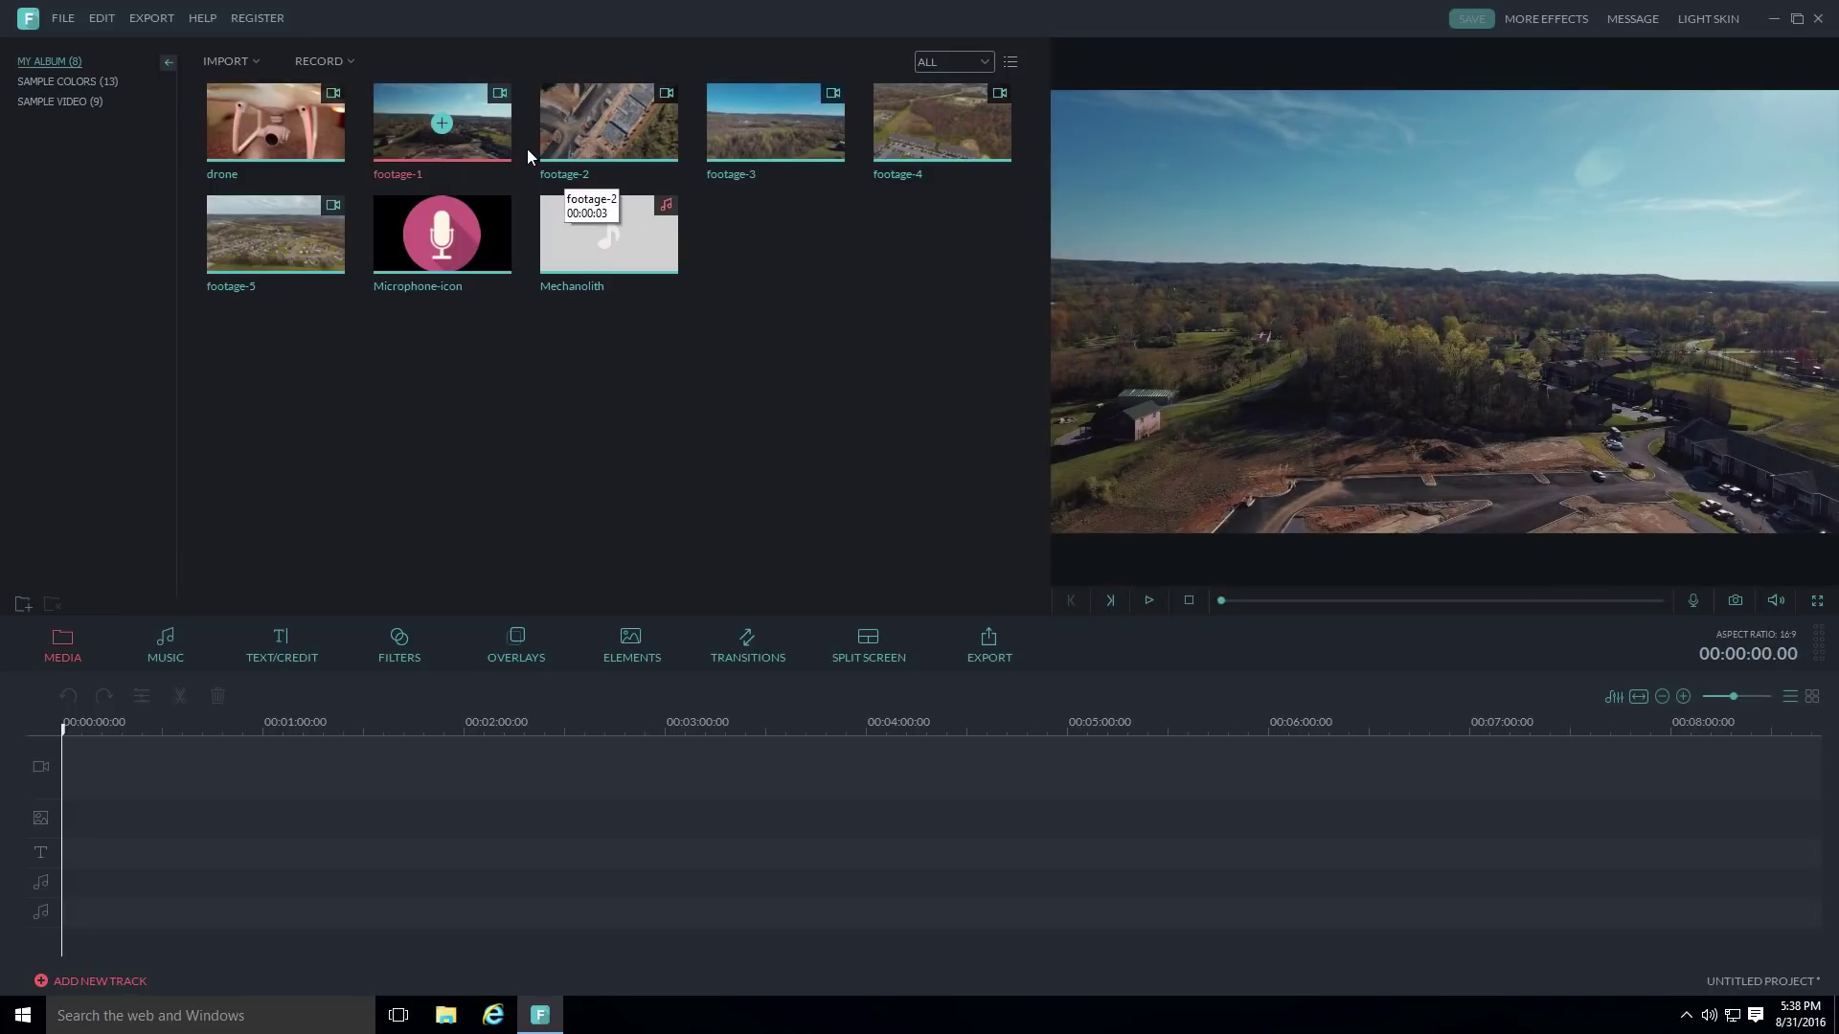
{"action": "left_click", "coordinate": [553, 136]}
{"action": "key", "text": "space"}
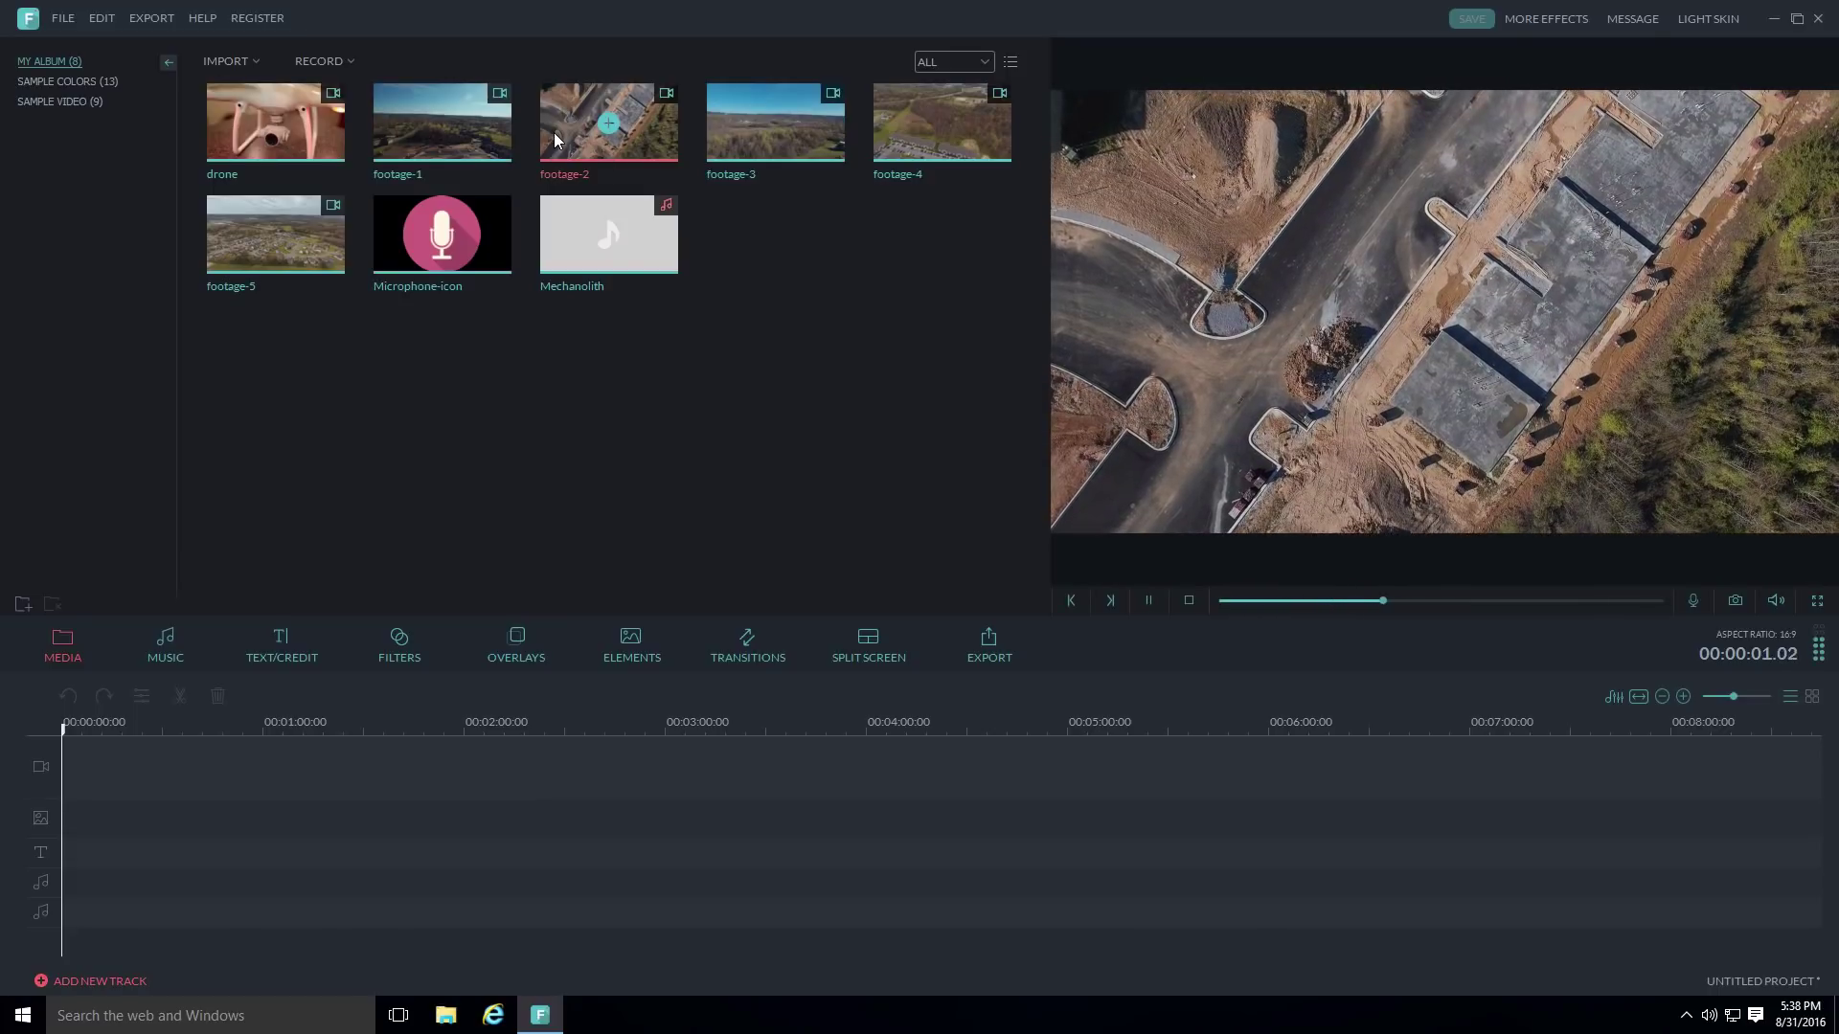
{"action": "mouse_move", "coordinate": [546, 287]}
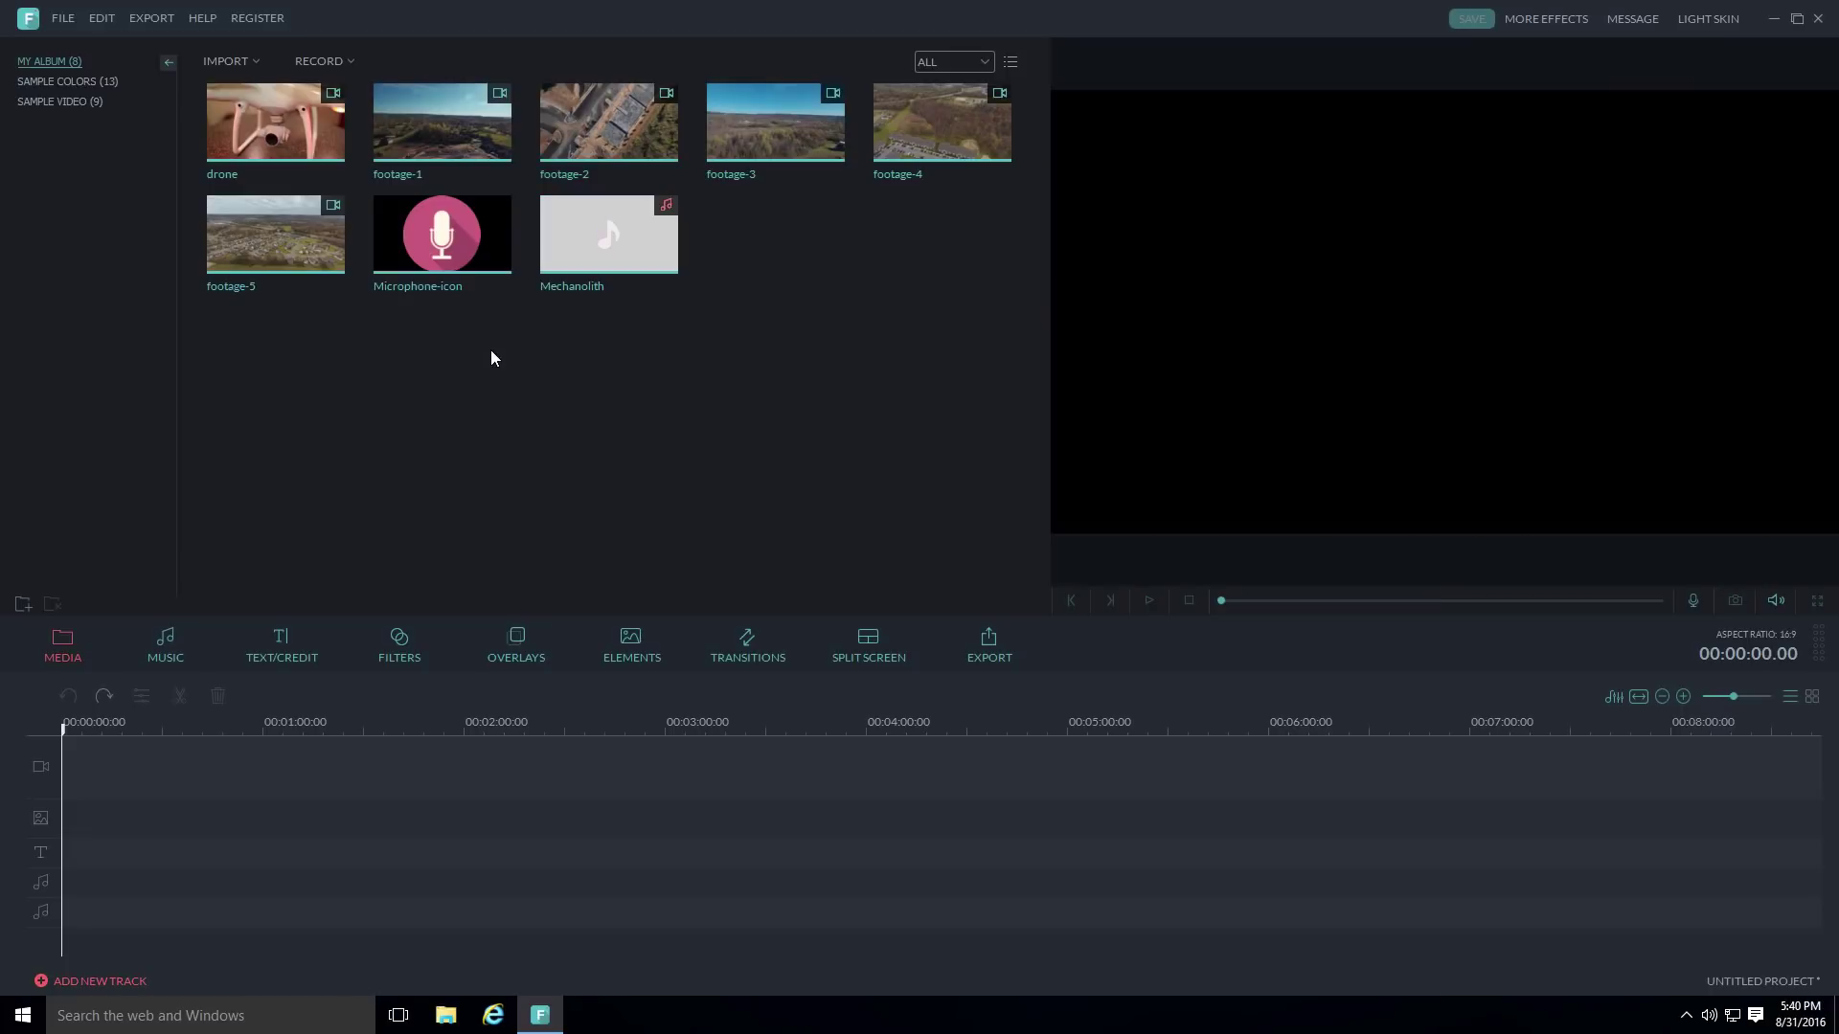
Try placing the drone clip at the start of the timeline's video track, and undo the placement.
{"action": "left_click", "coordinate": [304, 129]}
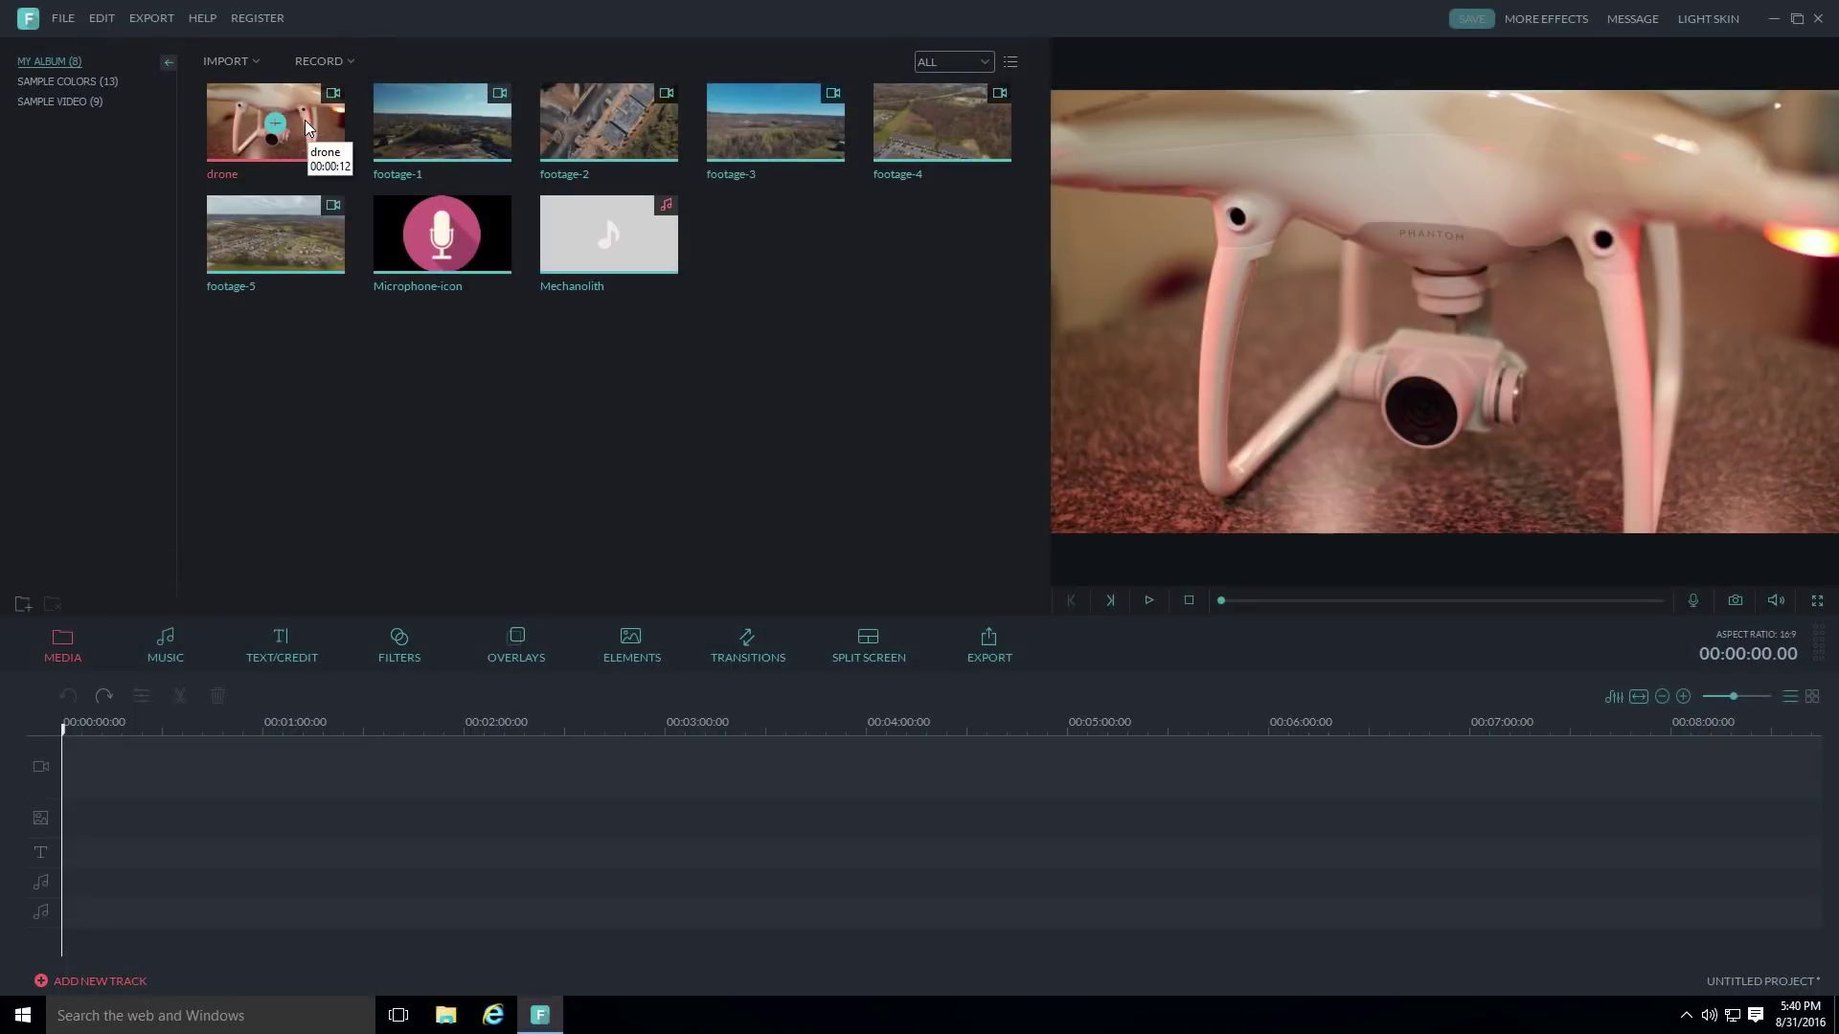
{"action": "left_click_drag", "start_coordinate": [304, 119], "coordinate": [82, 764]}
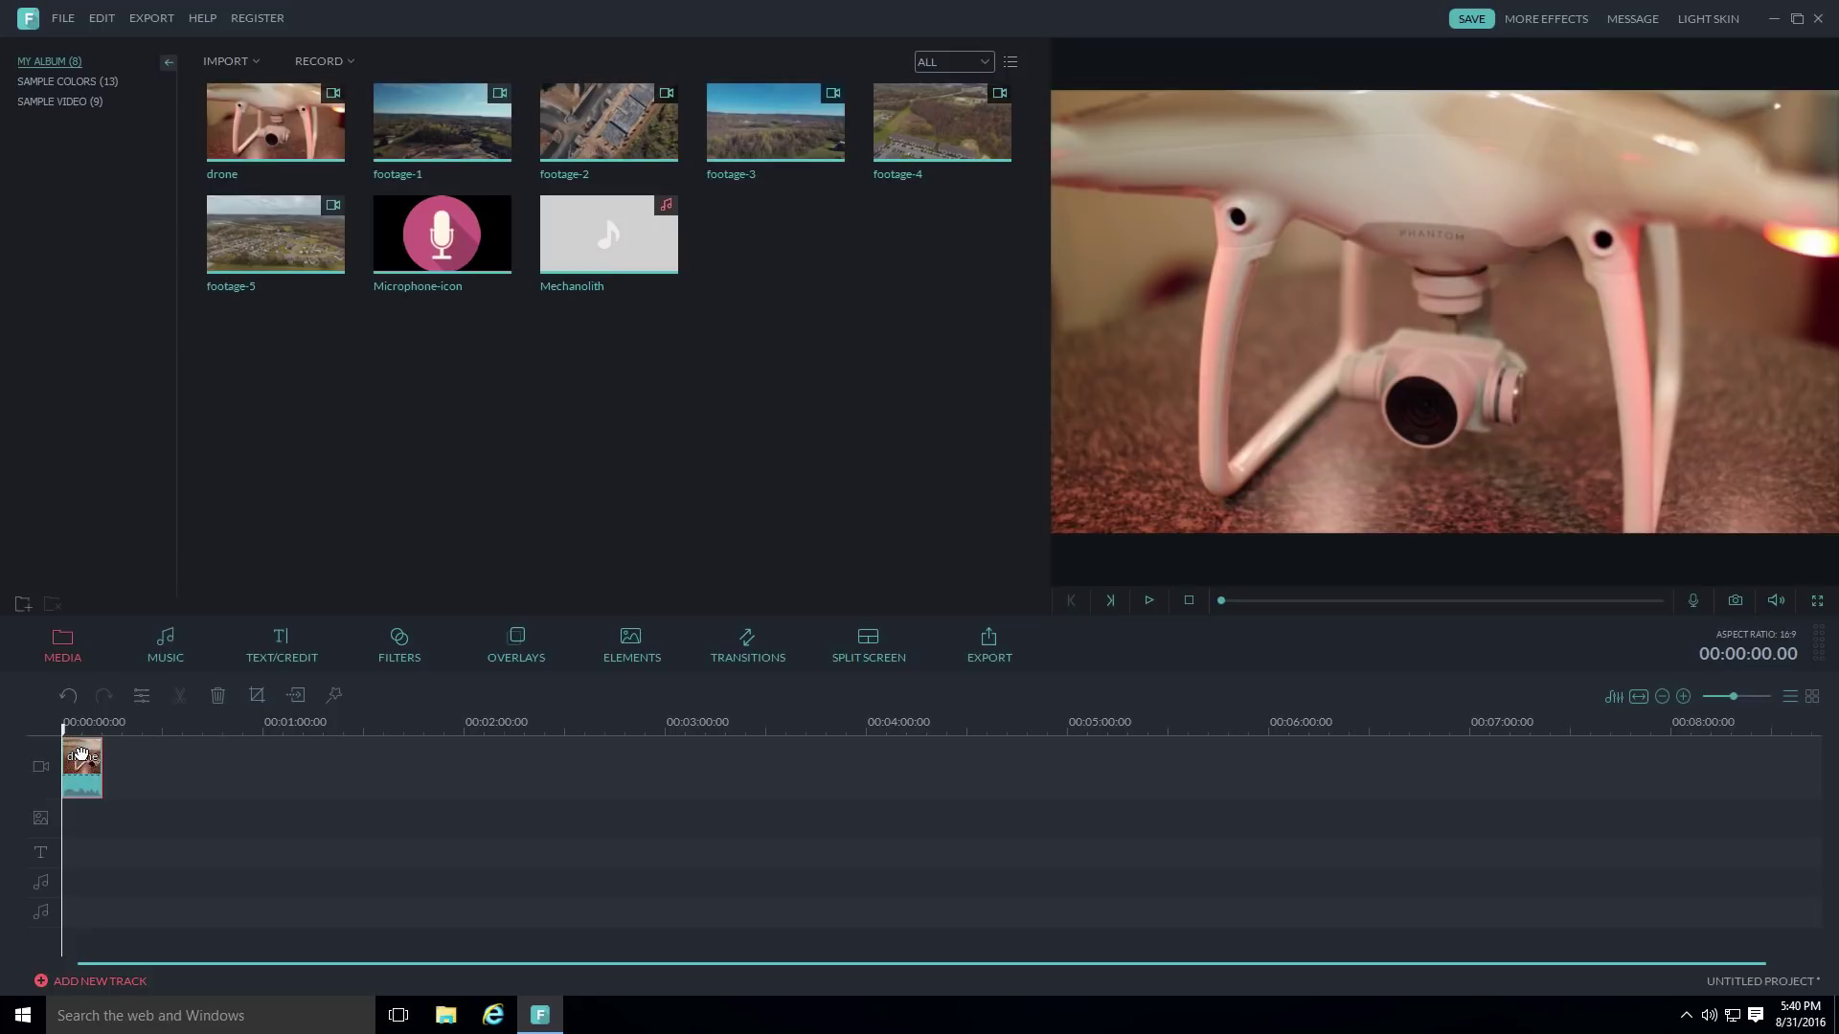
{"action": "key", "text": "space"}
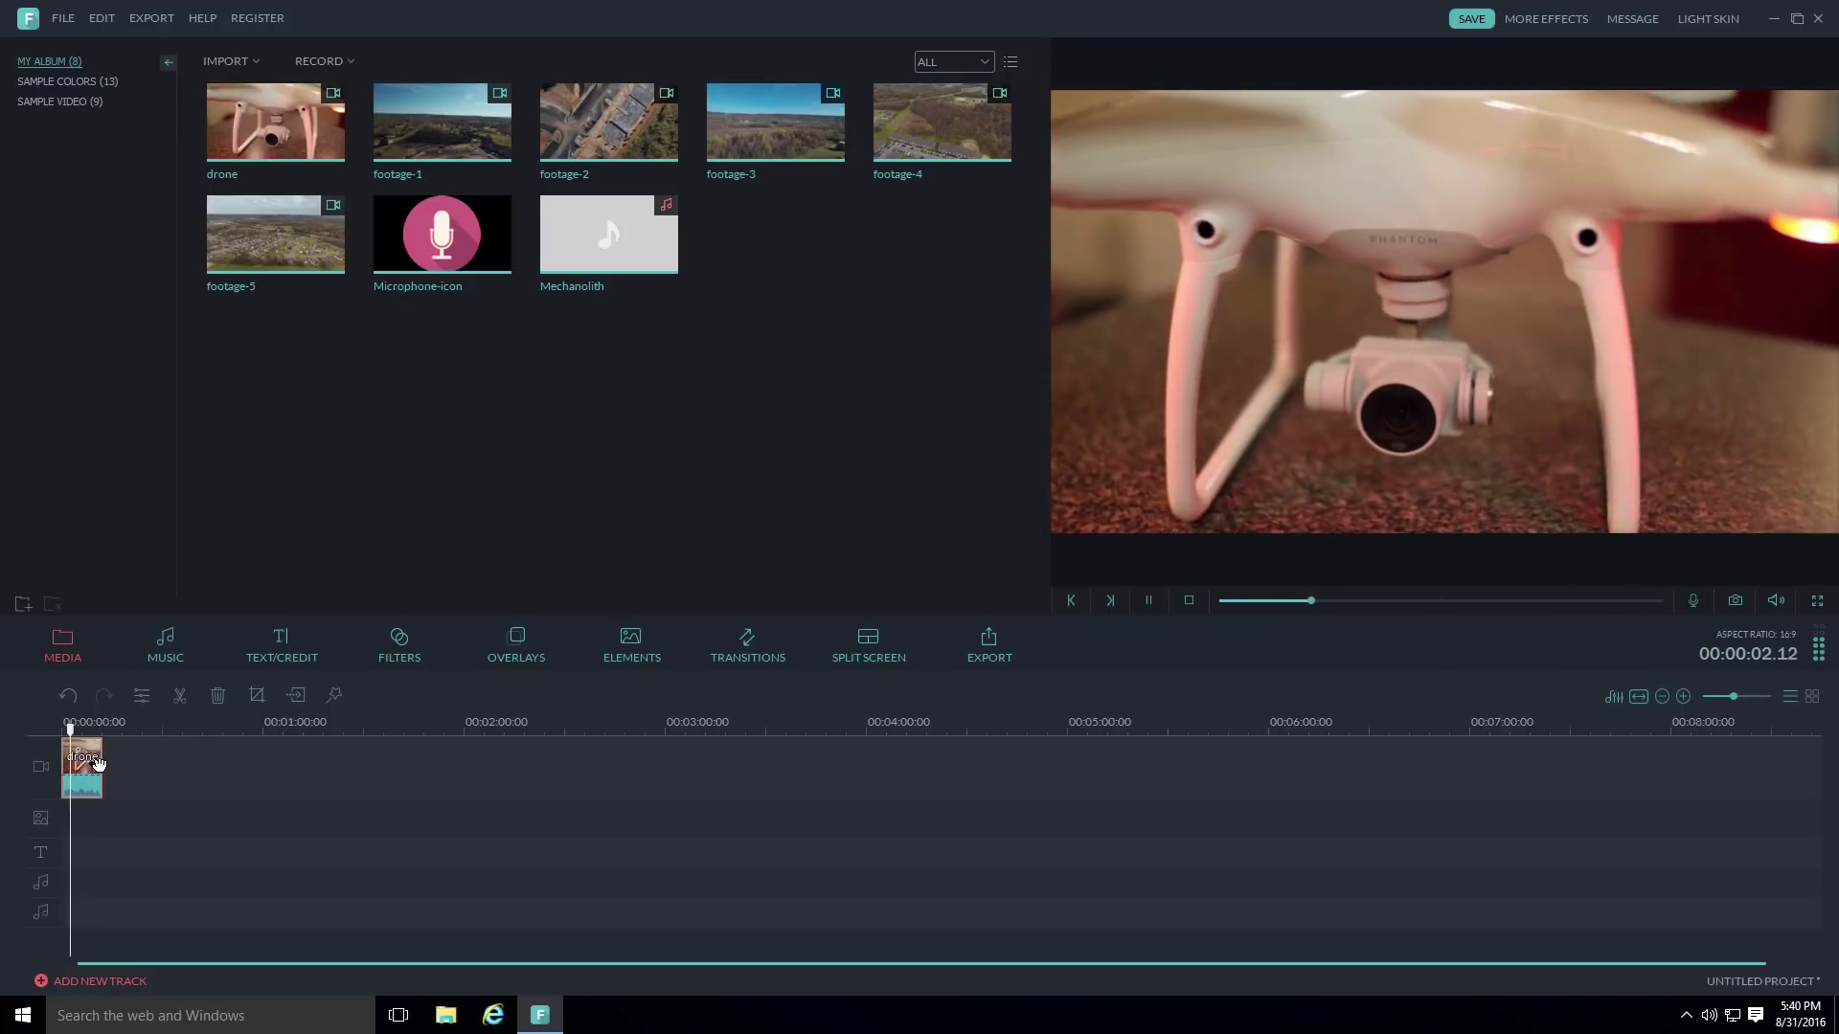
{"action": "key", "text": "space"}
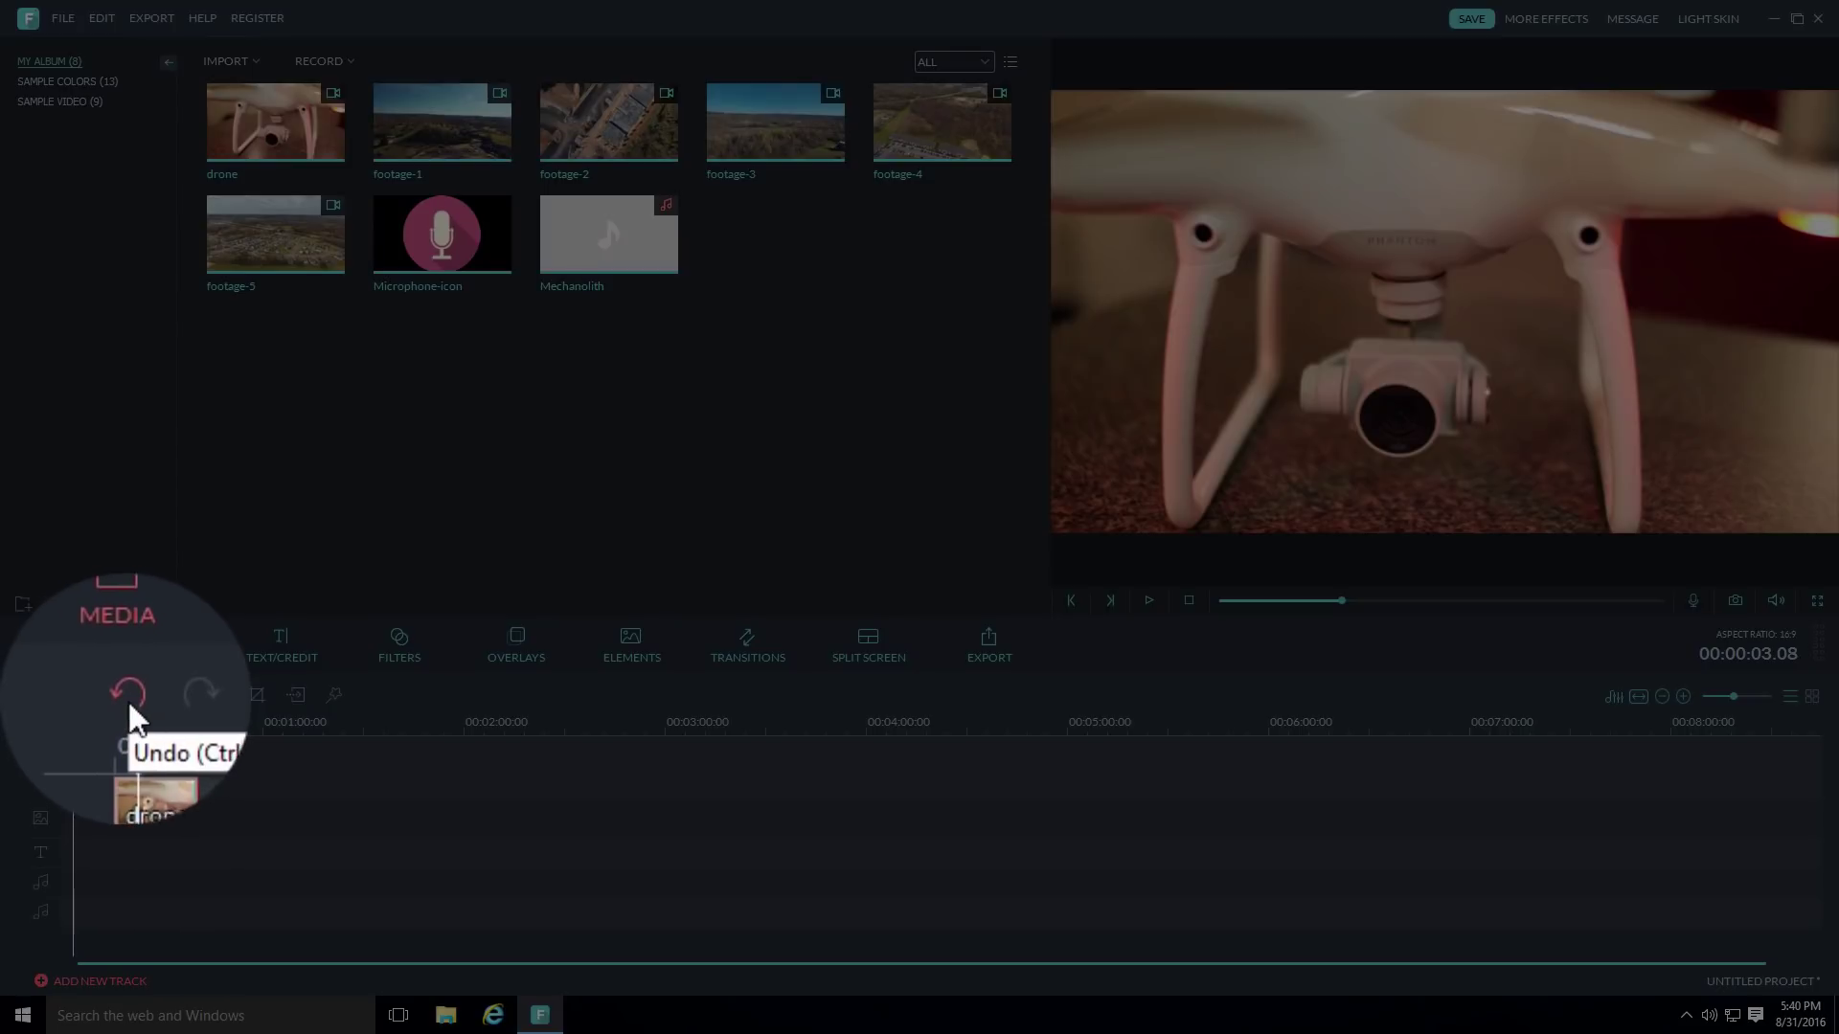
{"action": "left_click", "coordinate": [129, 698]}
Add the drone clip to the project with the Add to Project command.
{"action": "left_click", "coordinate": [313, 118]}
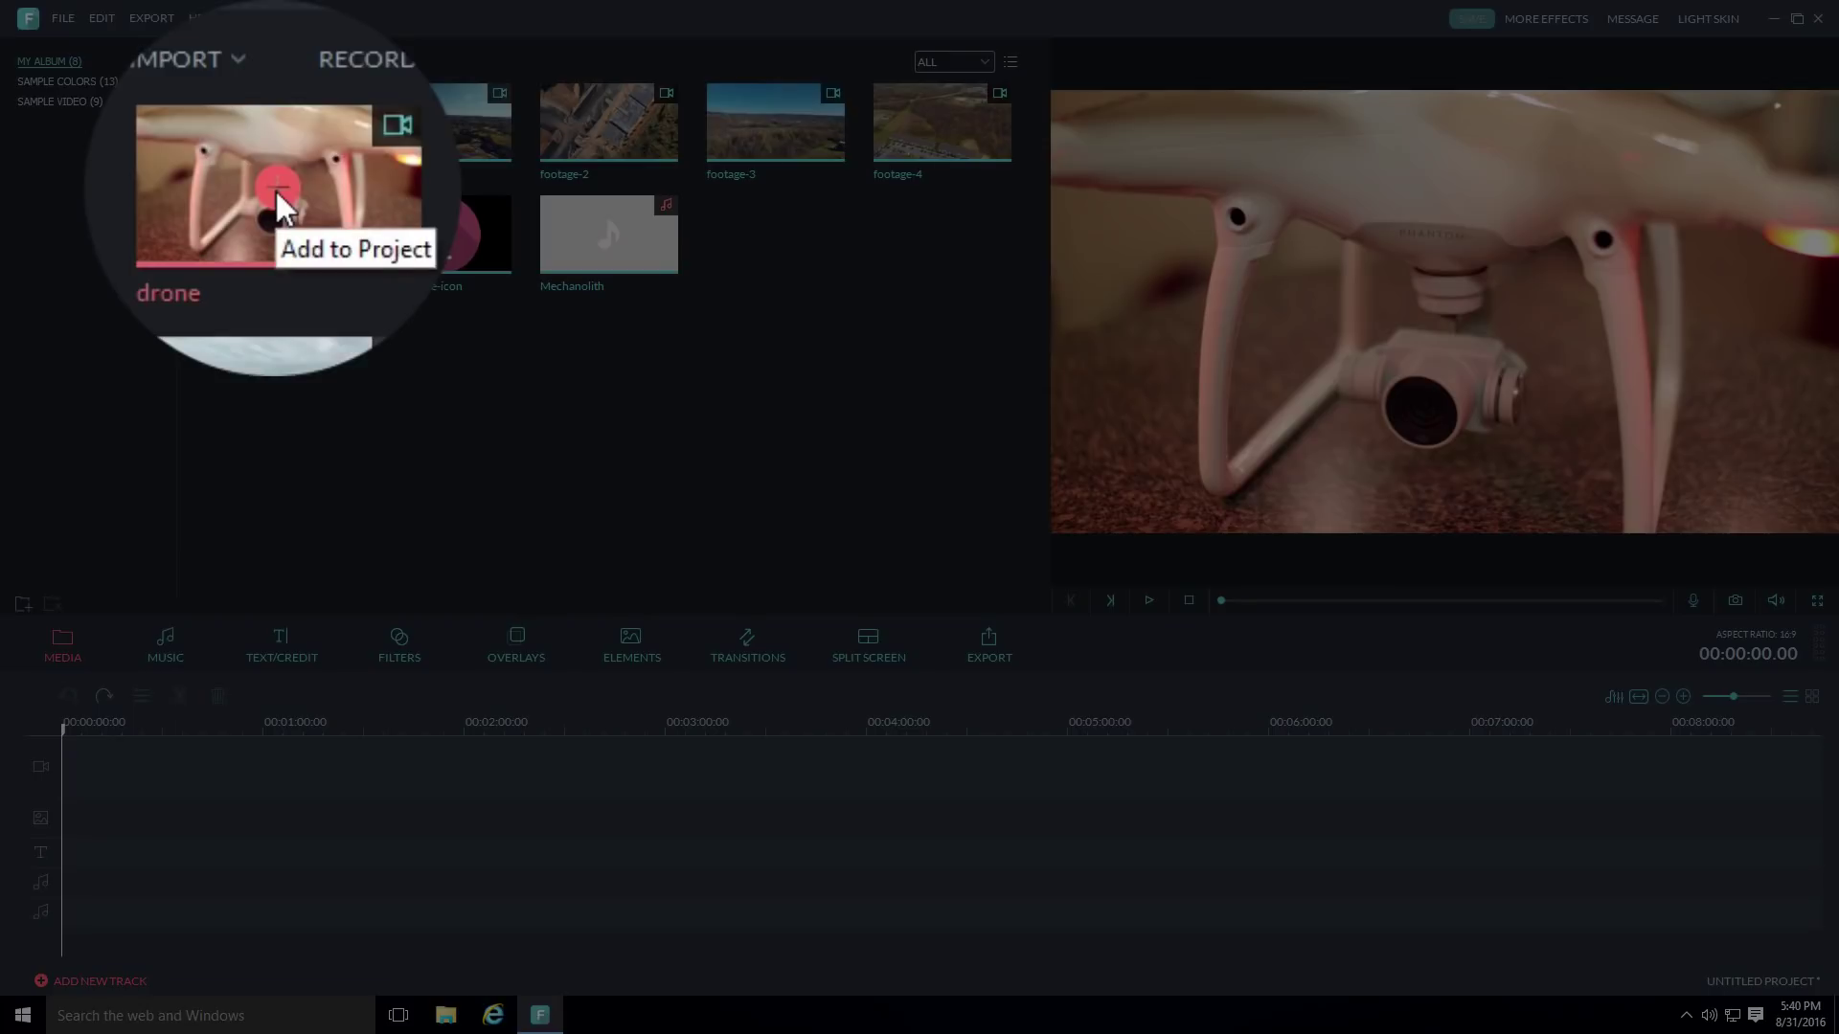
{"action": "left_click", "coordinate": [276, 191]}
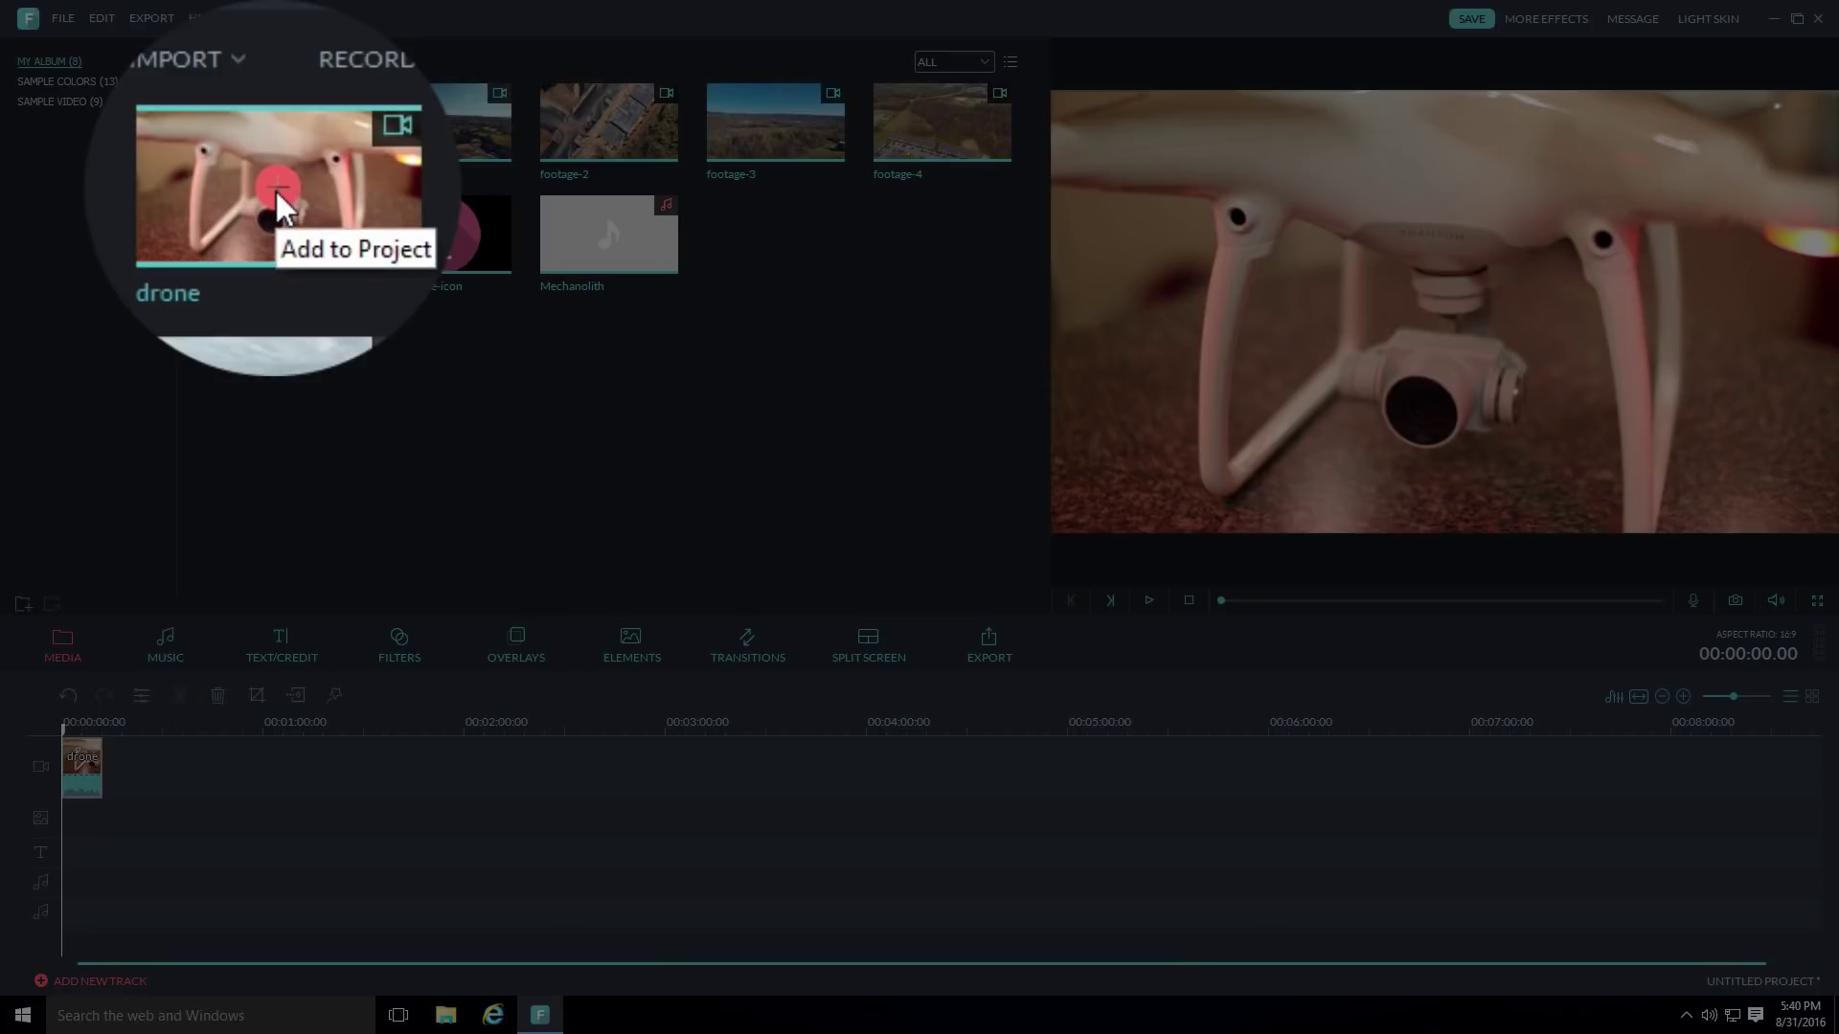
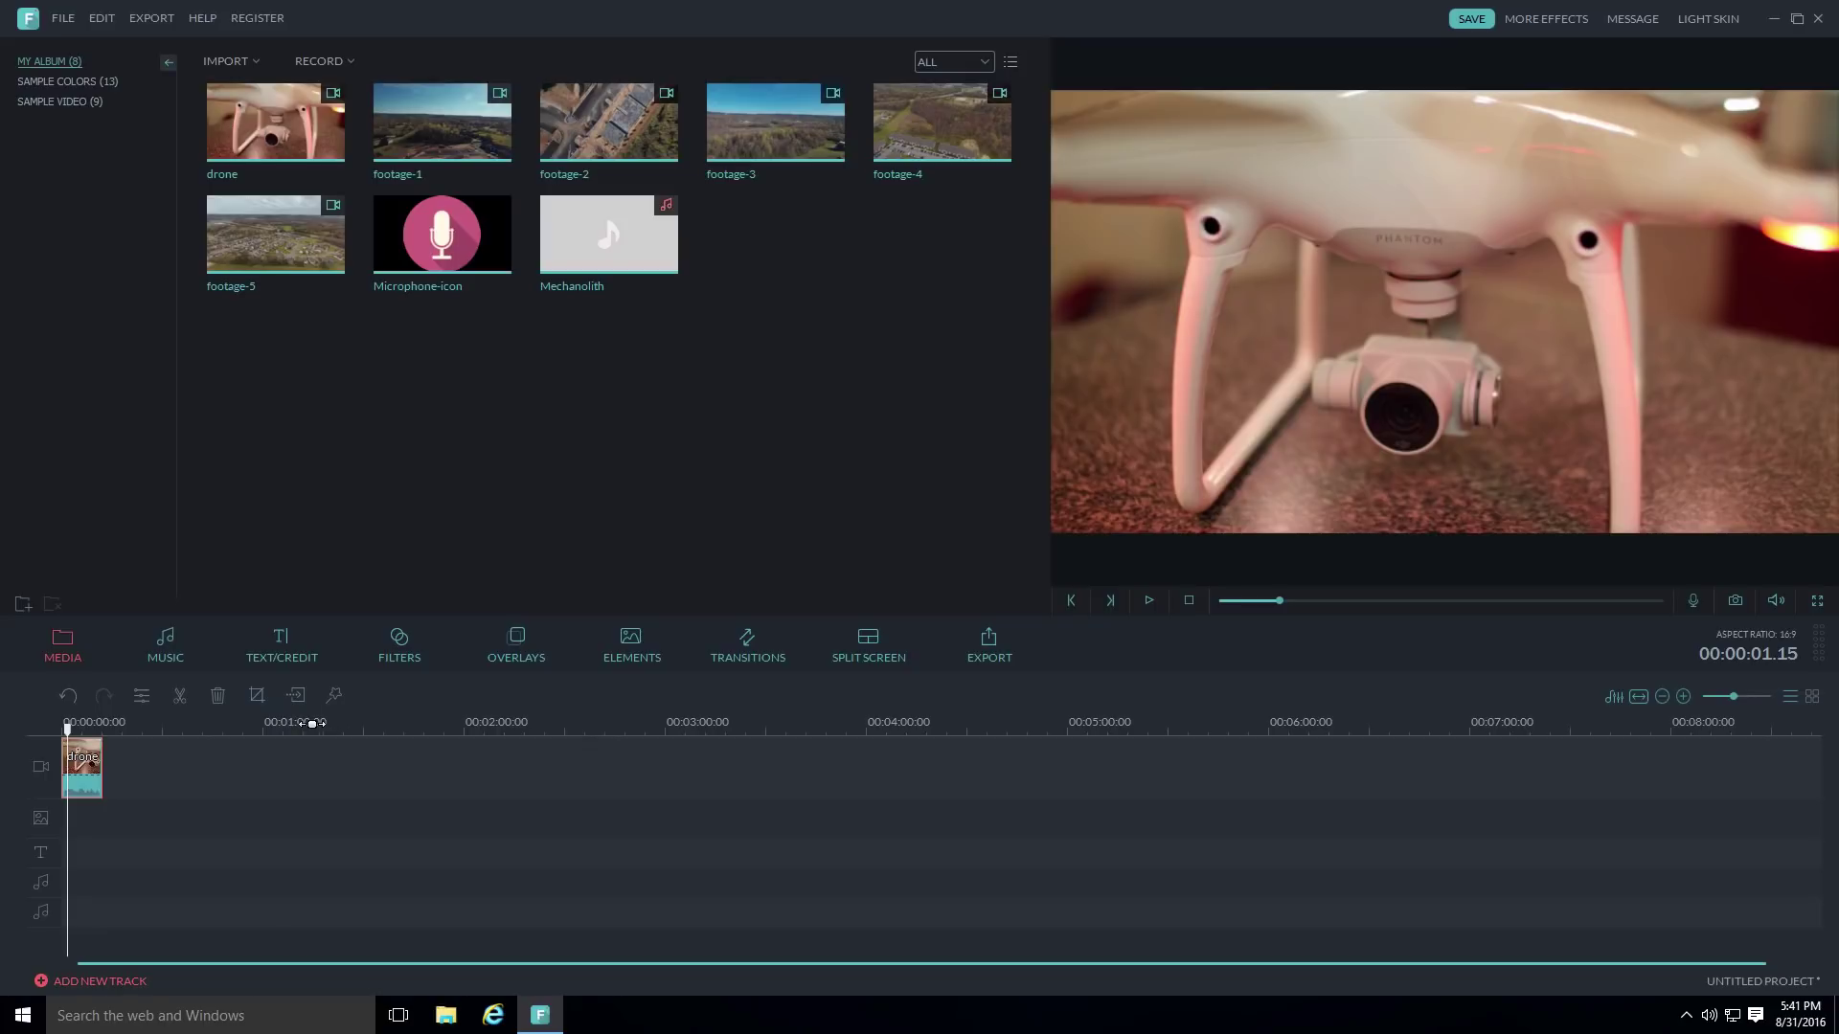
Position the playhead at the end of the drone clip and add the footage-1 clip to the timeline there.
{"action": "left_click_drag", "start_coordinate": [301, 723], "coordinate": [968, 691]}
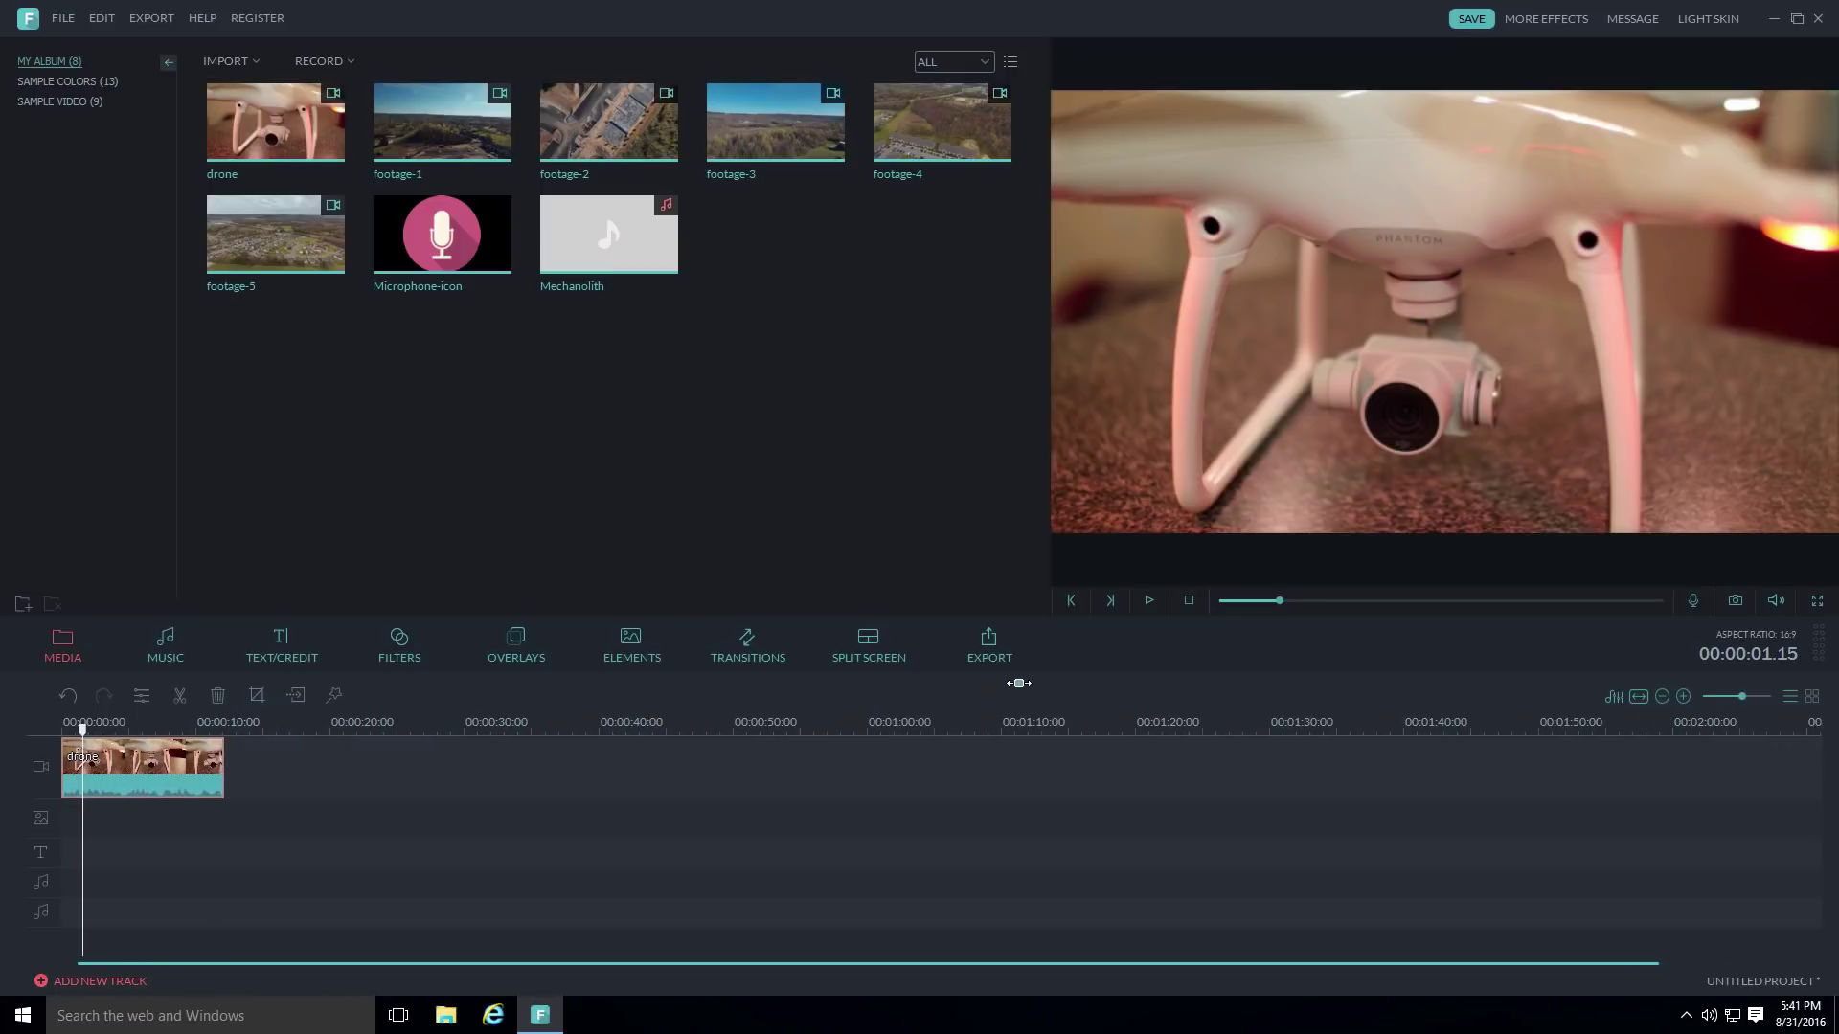
{"action": "left_click_drag", "start_coordinate": [767, 722], "coordinate": [1309, 677]}
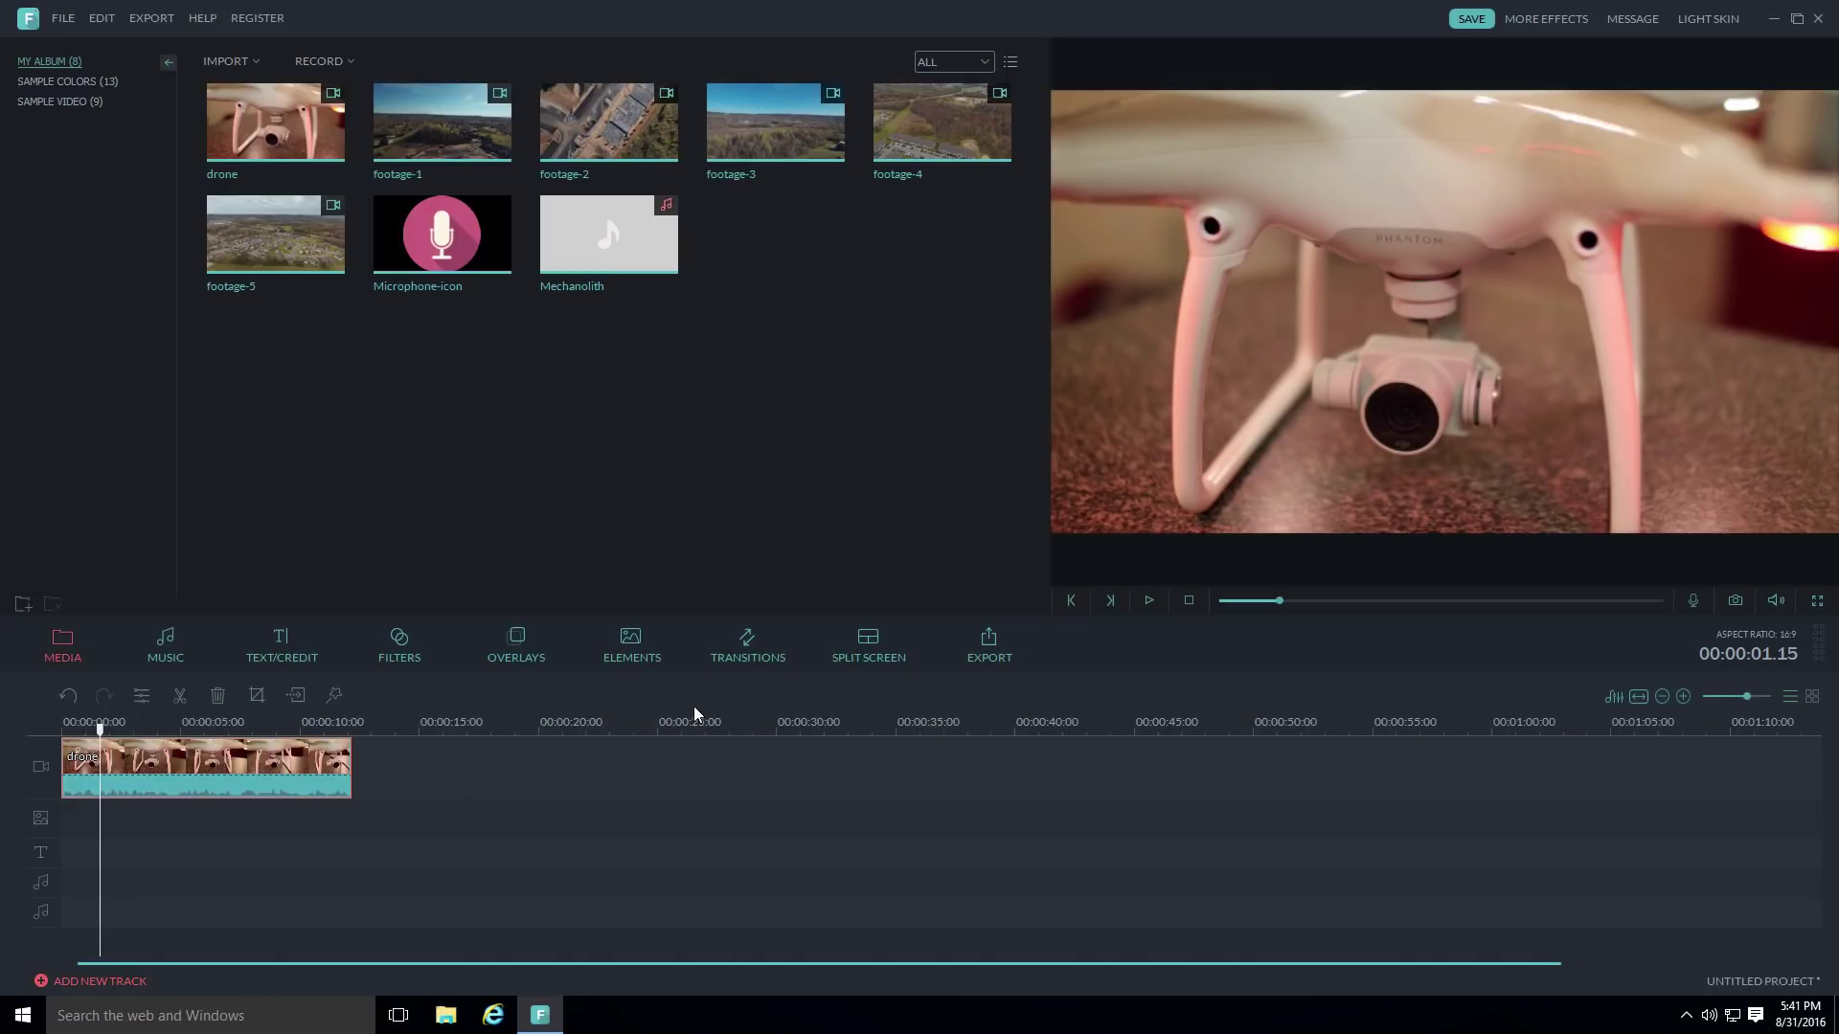
{"action": "left_click_drag", "start_coordinate": [799, 721], "coordinate": [417, 732]}
{"action": "left_click_drag", "start_coordinate": [534, 718], "coordinate": [100, 728]}
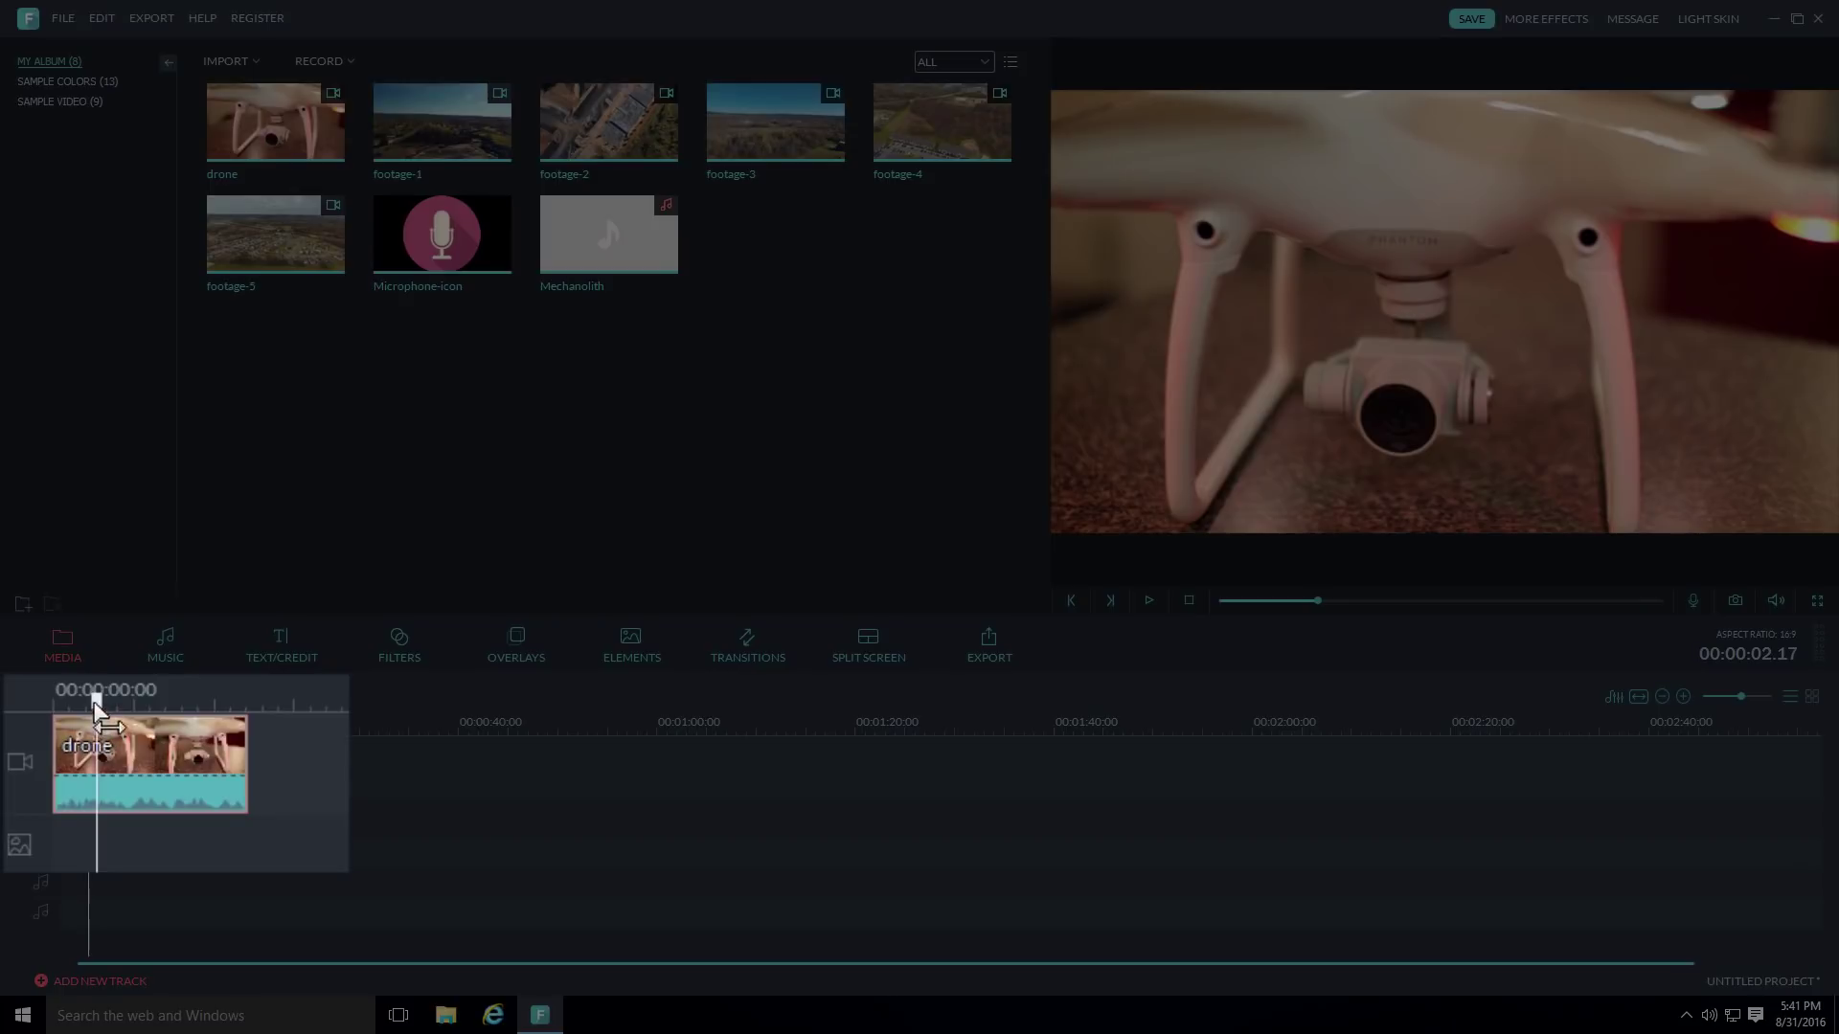
{"action": "left_click_drag", "start_coordinate": [89, 735], "coordinate": [152, 690]}
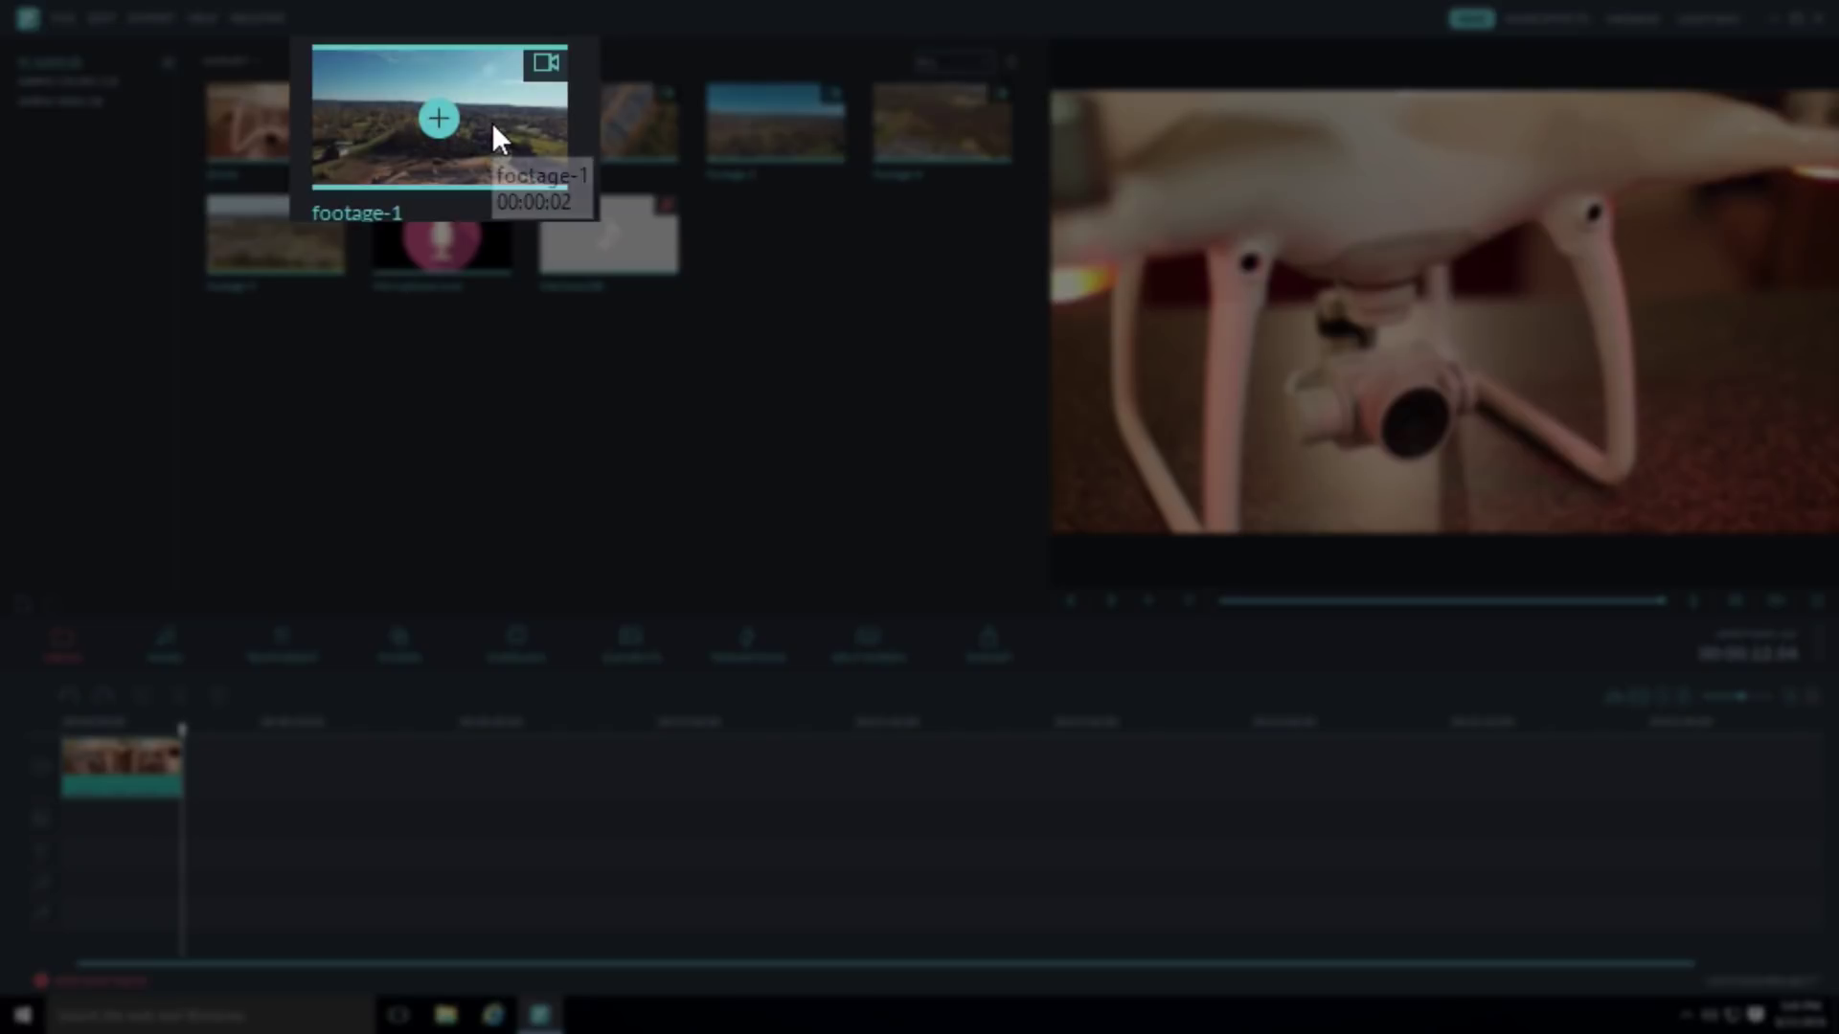
{"action": "left_click", "coordinate": [491, 123]}
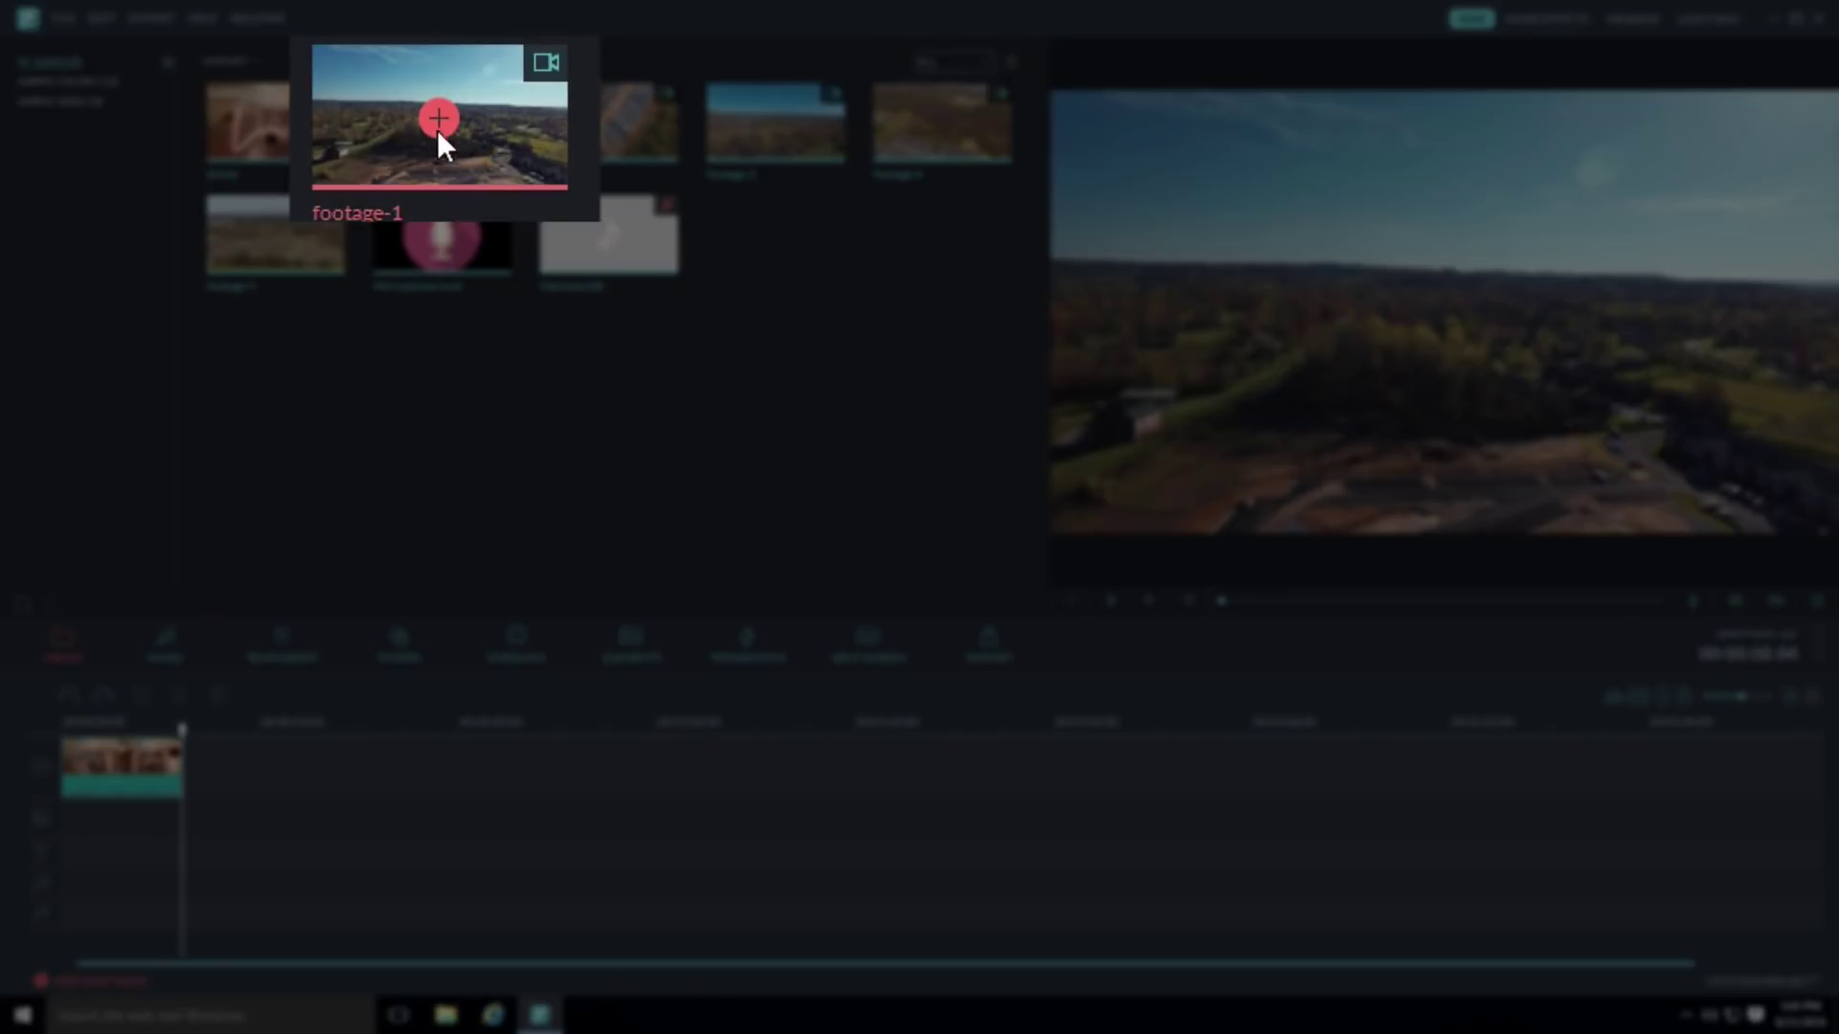
{"action": "left_click", "coordinate": [437, 119]}
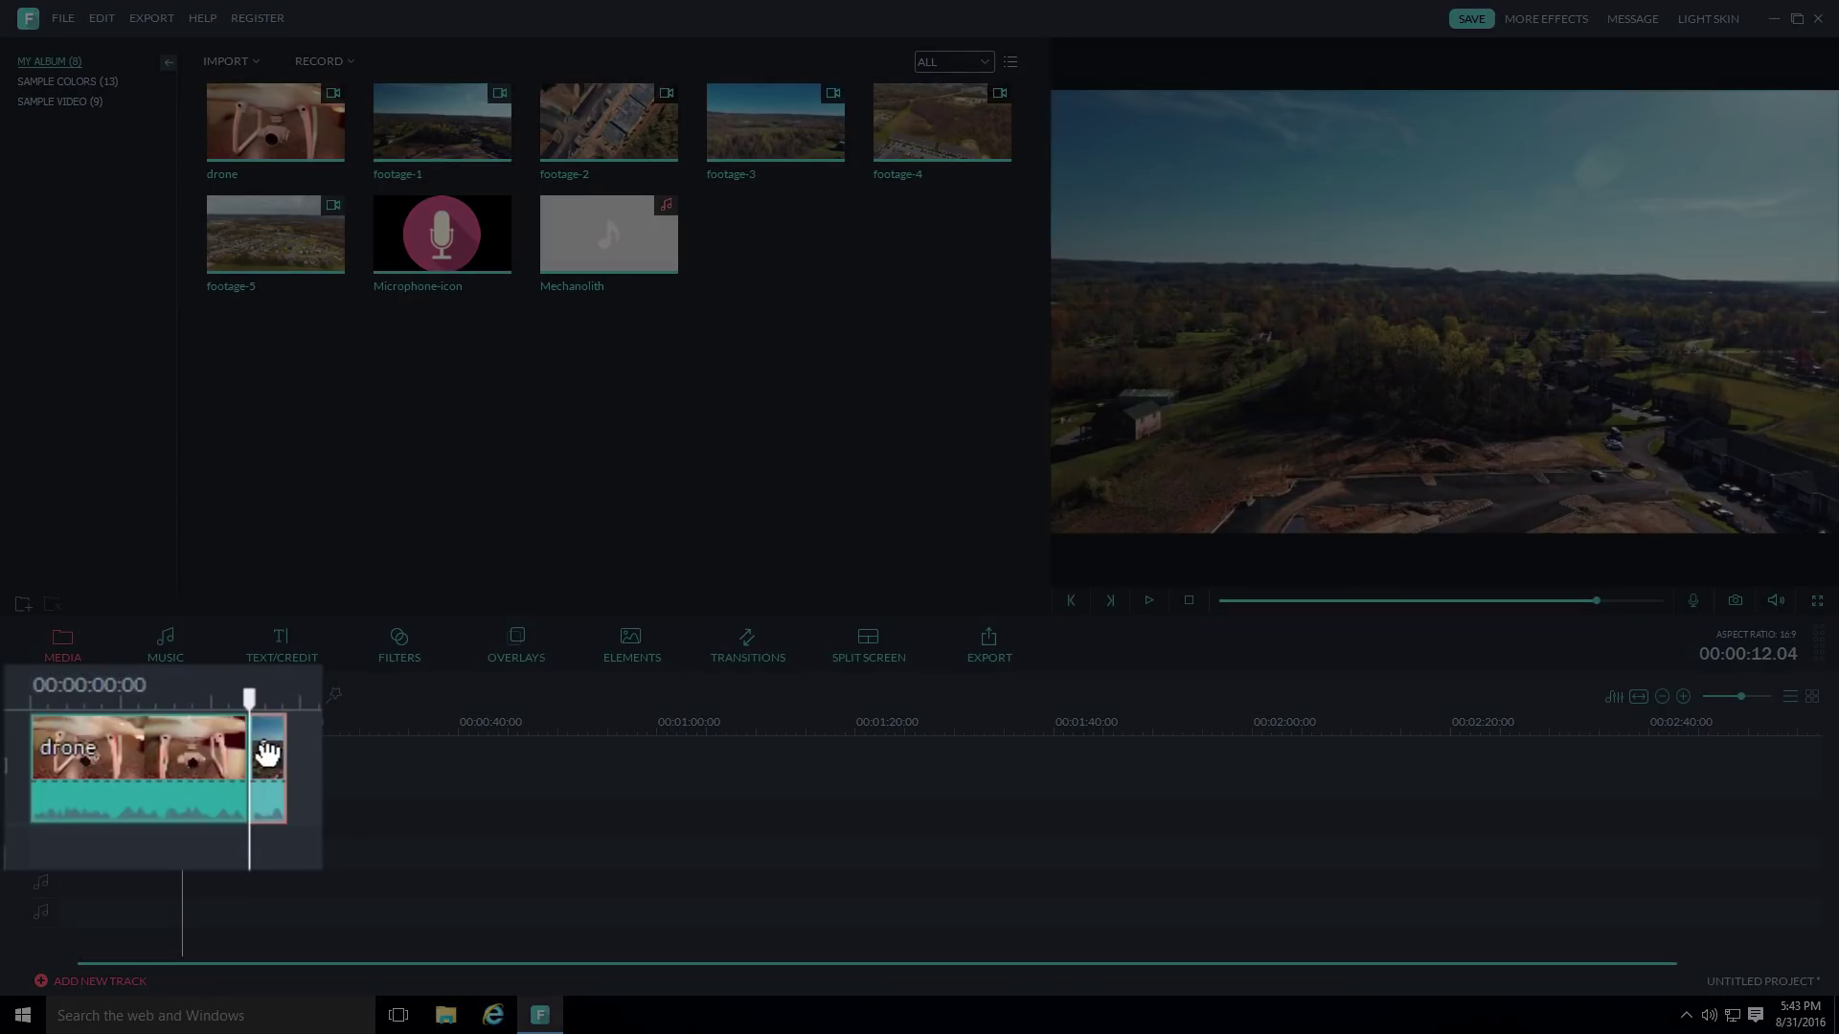
Position the playhead at the end of footage-1, at 00:00:14.07, and add the footage-2 clip to the timeline there.
{"action": "mouse_move", "coordinate": [609, 124]}
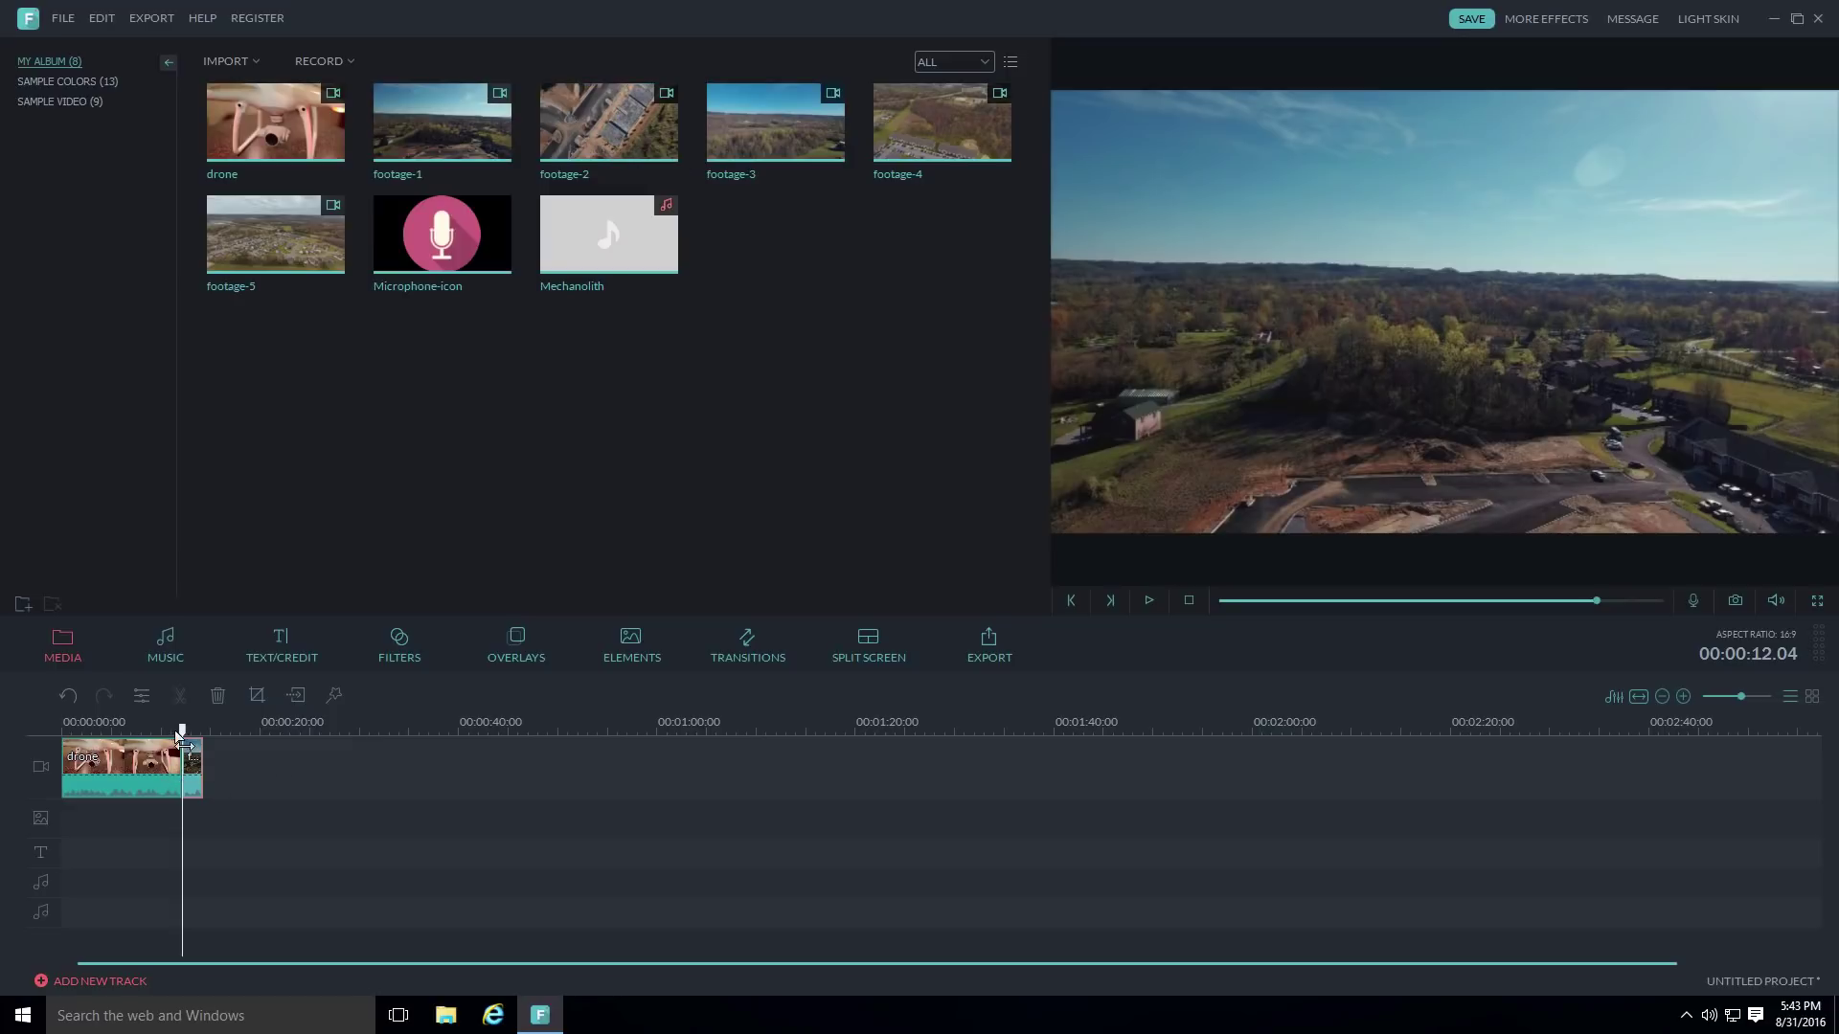
{"action": "left_click_drag", "start_coordinate": [187, 739], "coordinate": [205, 730]}
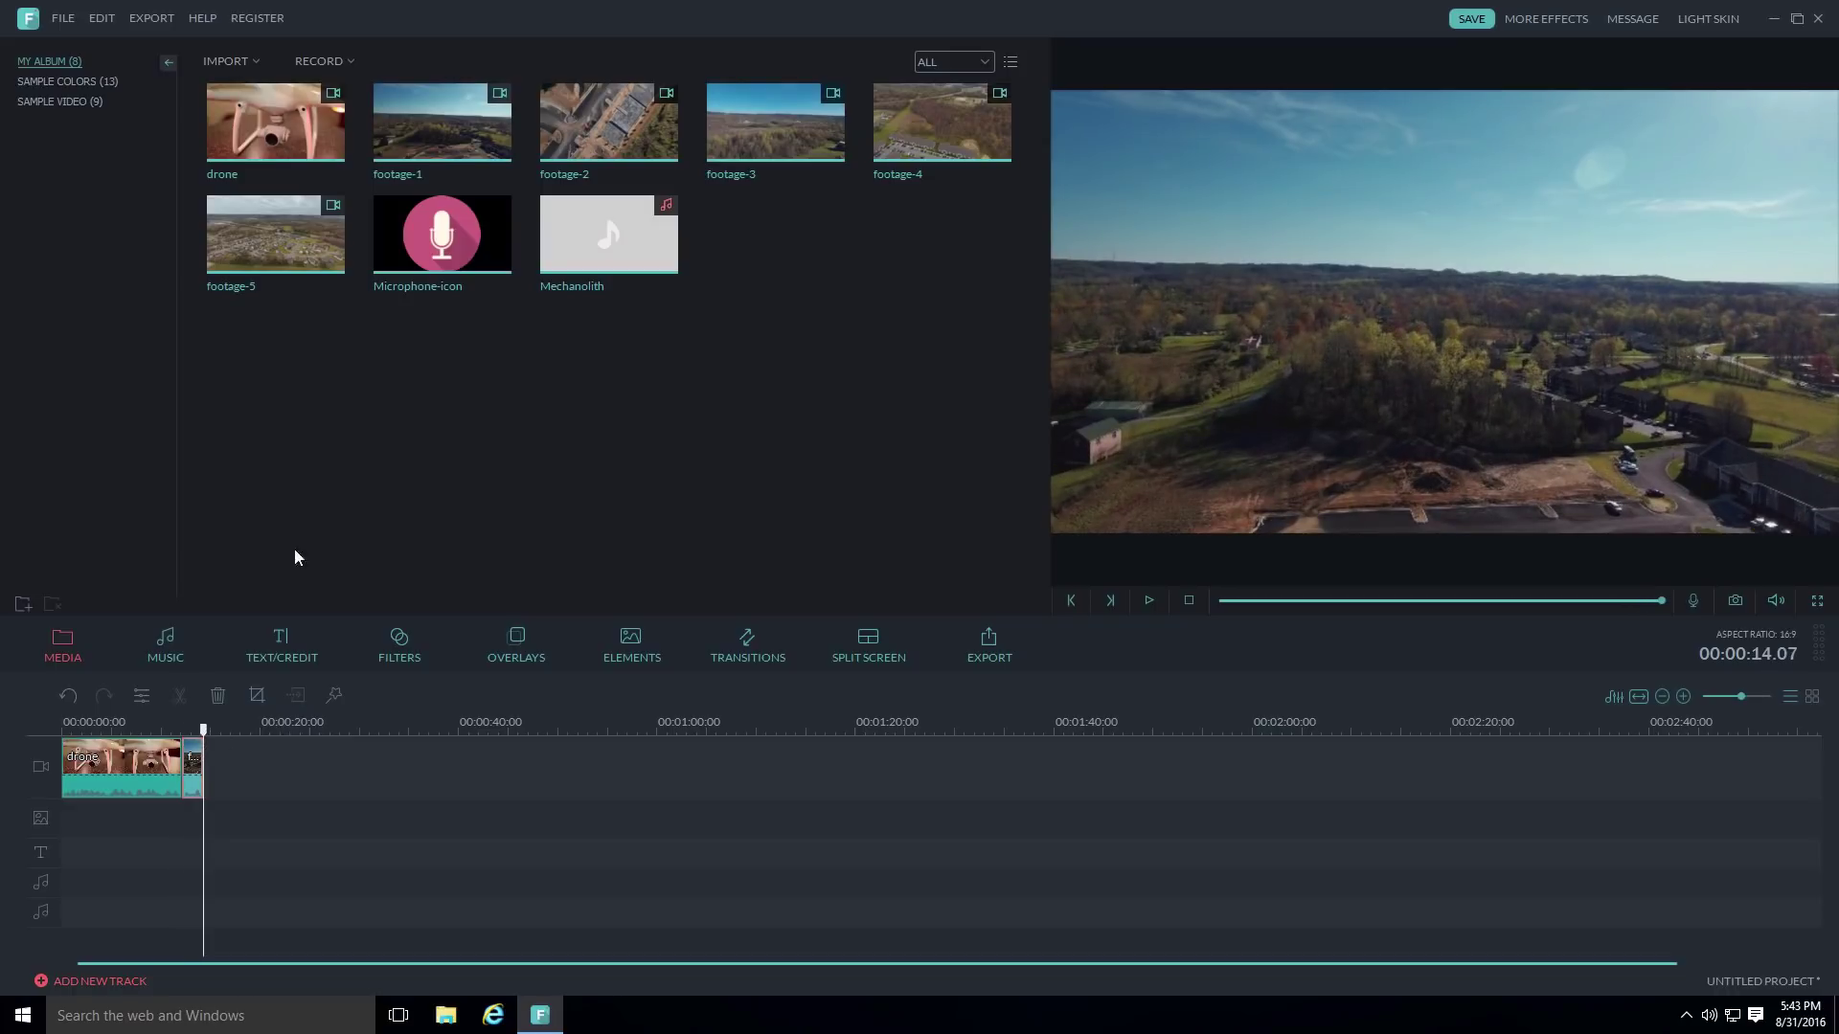
{"action": "left_click", "coordinate": [610, 125]}
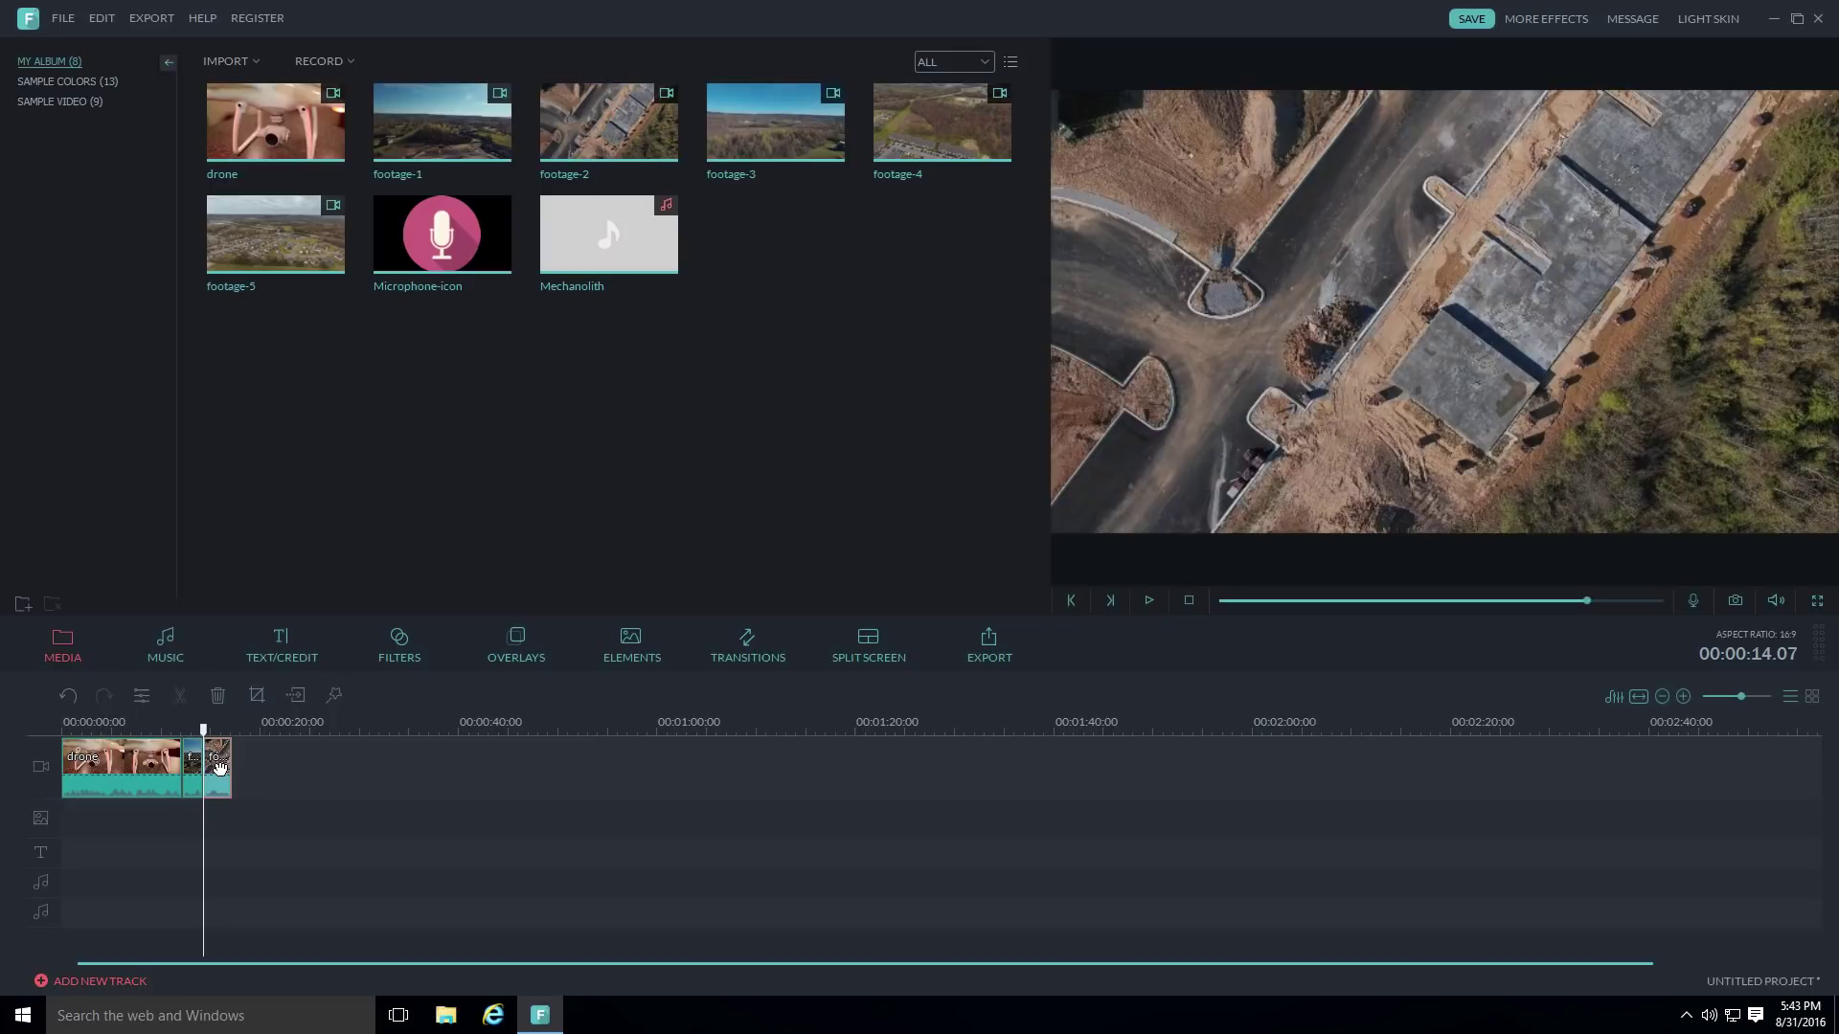
Return the playhead to the timeline's start and place the footage-3 clip directly after footage-2 on the video track.
{"action": "left_click_drag", "start_coordinate": [202, 730], "coordinate": [64, 736]}
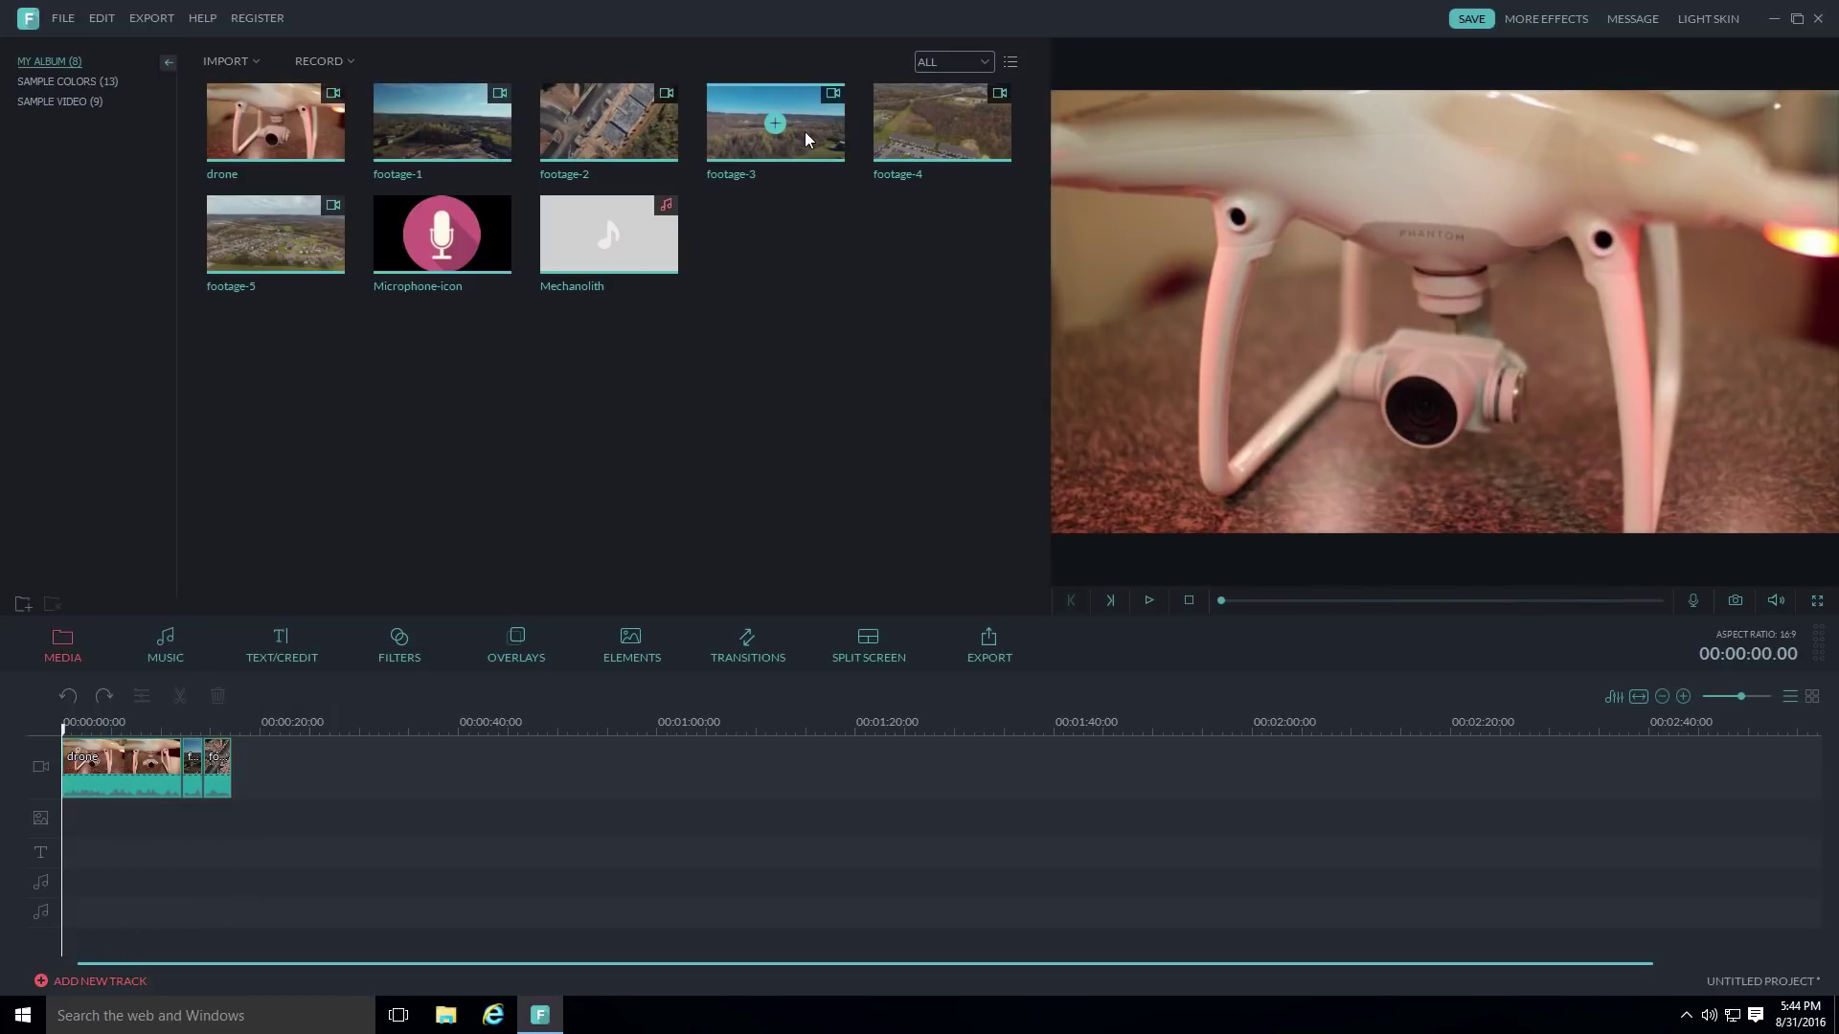
{"action": "left_click", "coordinate": [806, 134]}
{"action": "left_click_drag", "start_coordinate": [806, 129], "coordinate": [385, 685]}
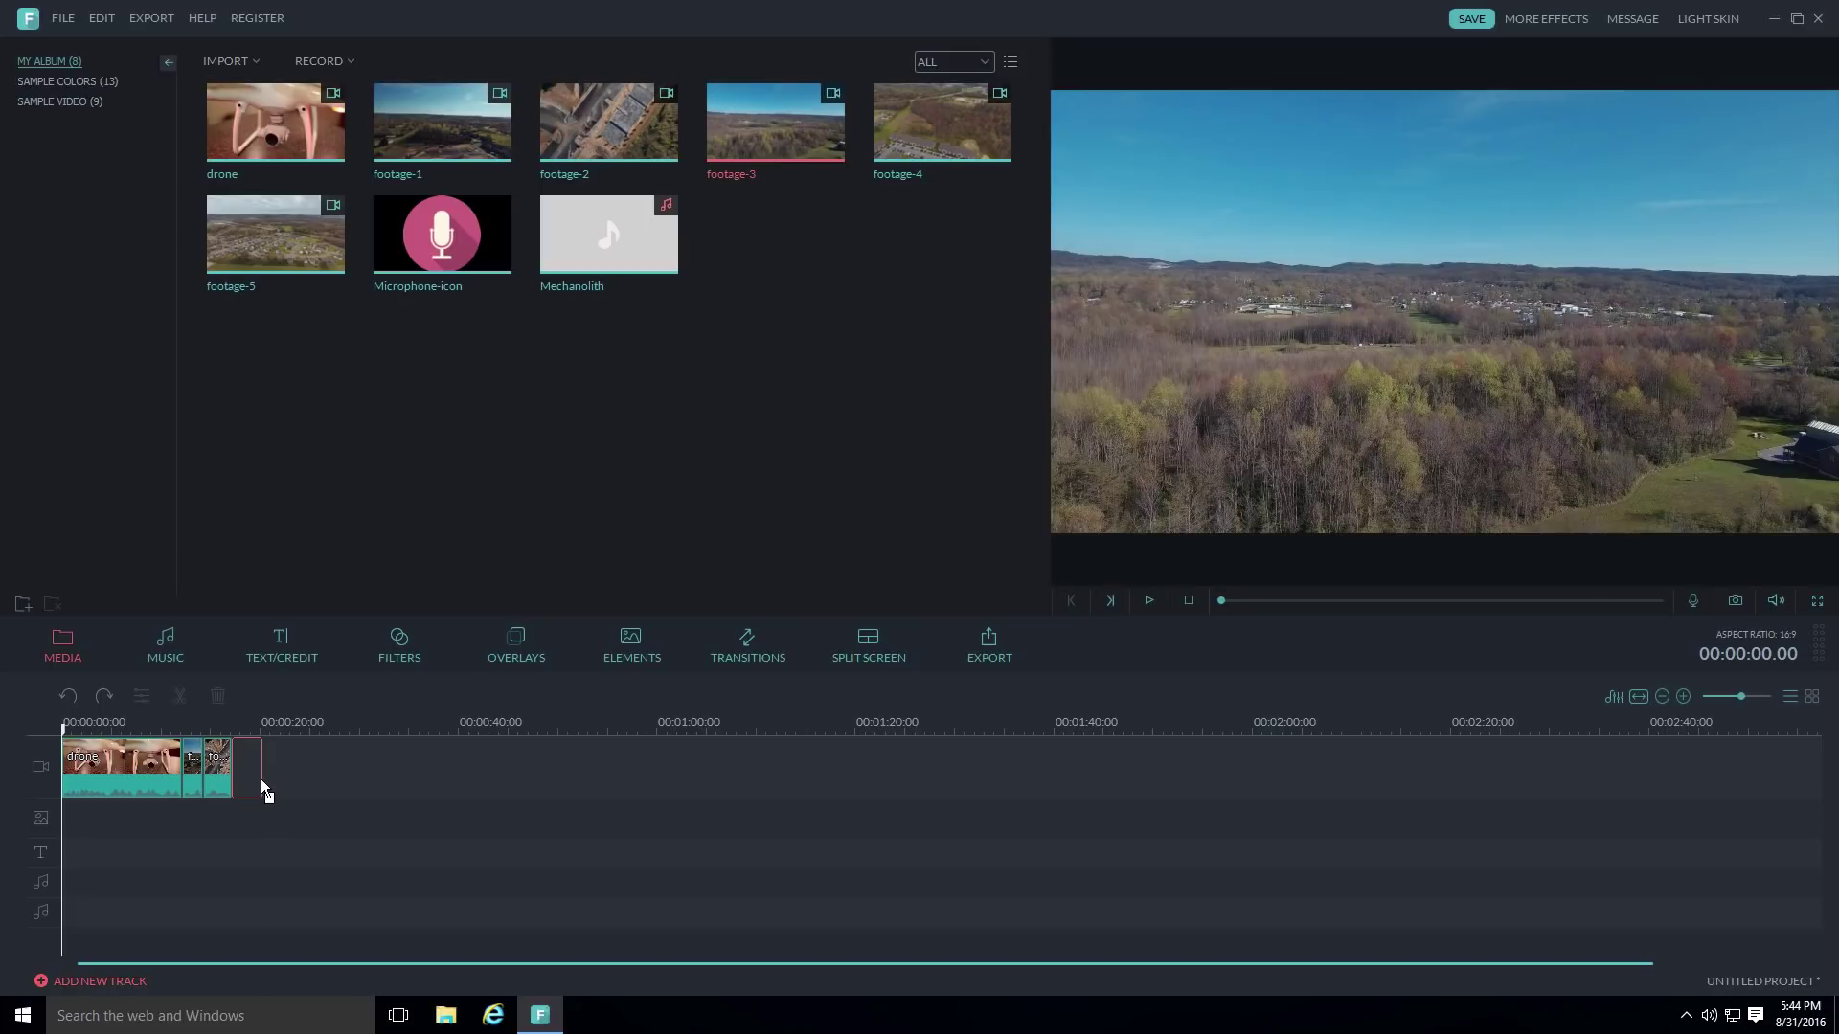
{"action": "left_click_drag", "start_coordinate": [250, 762], "coordinate": [250, 765]}
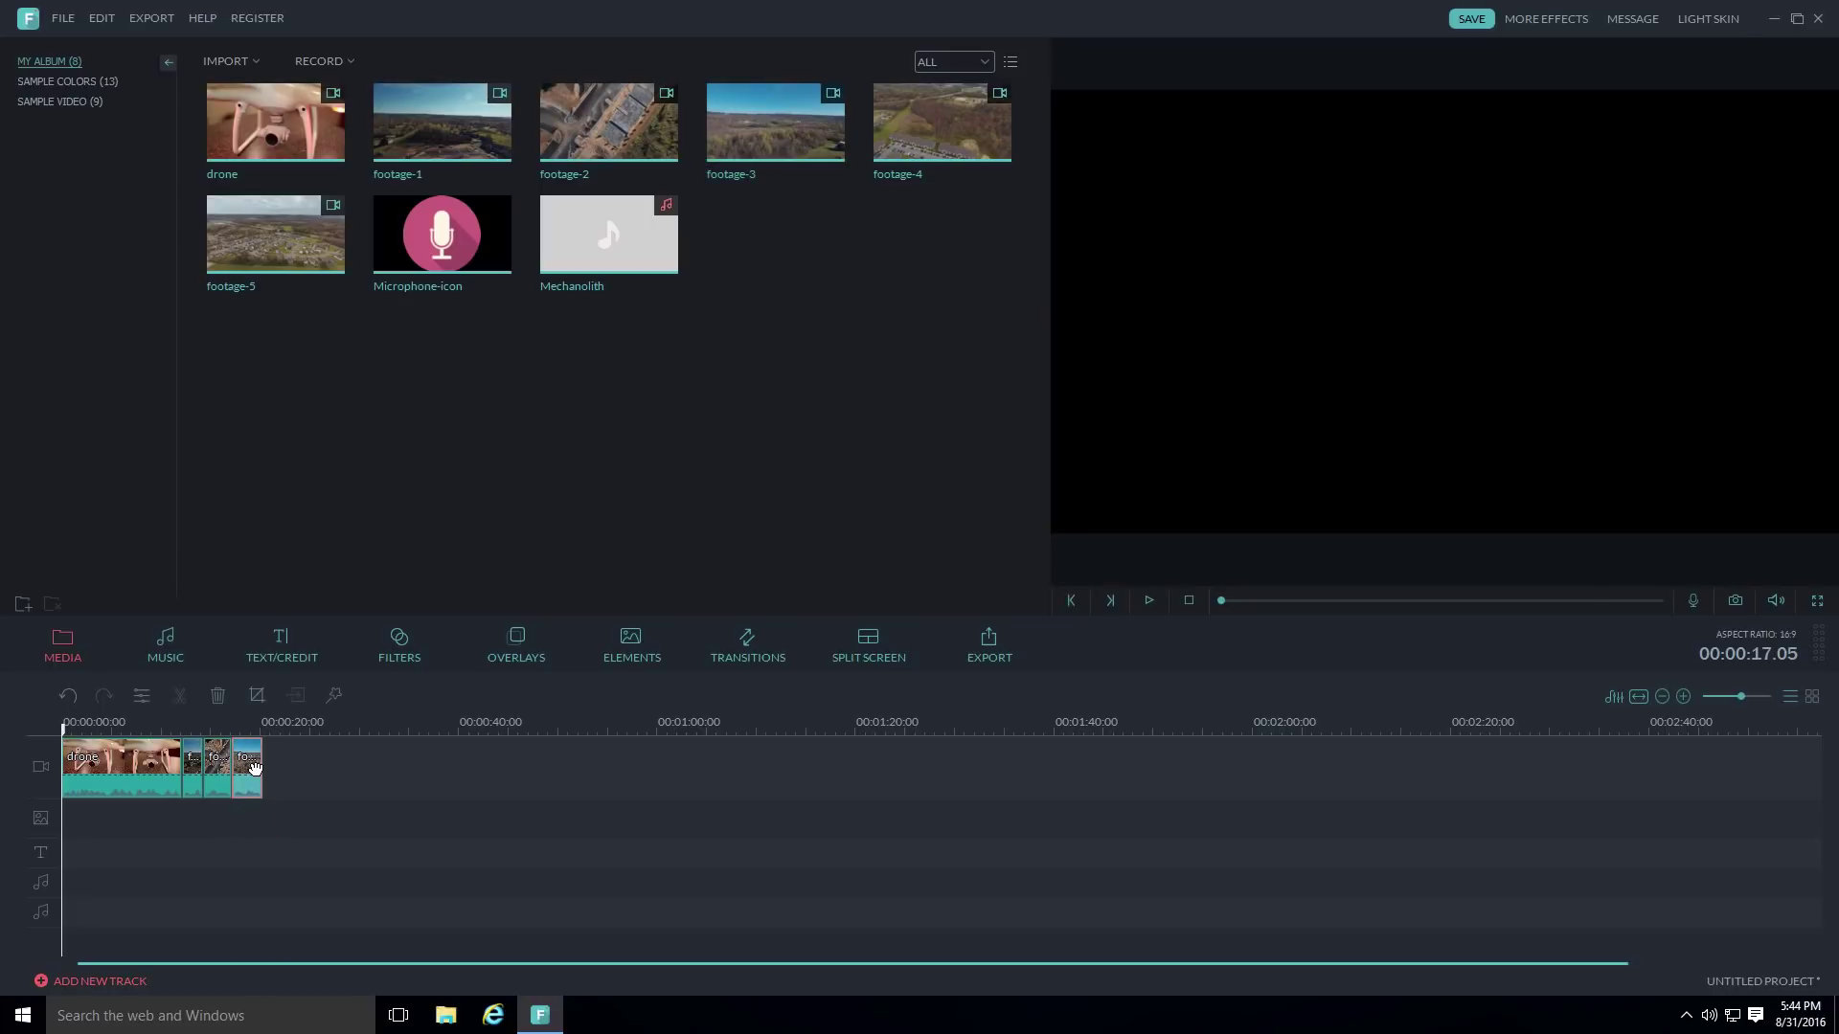
Insert the footage-4 clip between the drone and footage-1 clips on the video track.
{"action": "left_click", "coordinate": [893, 140]}
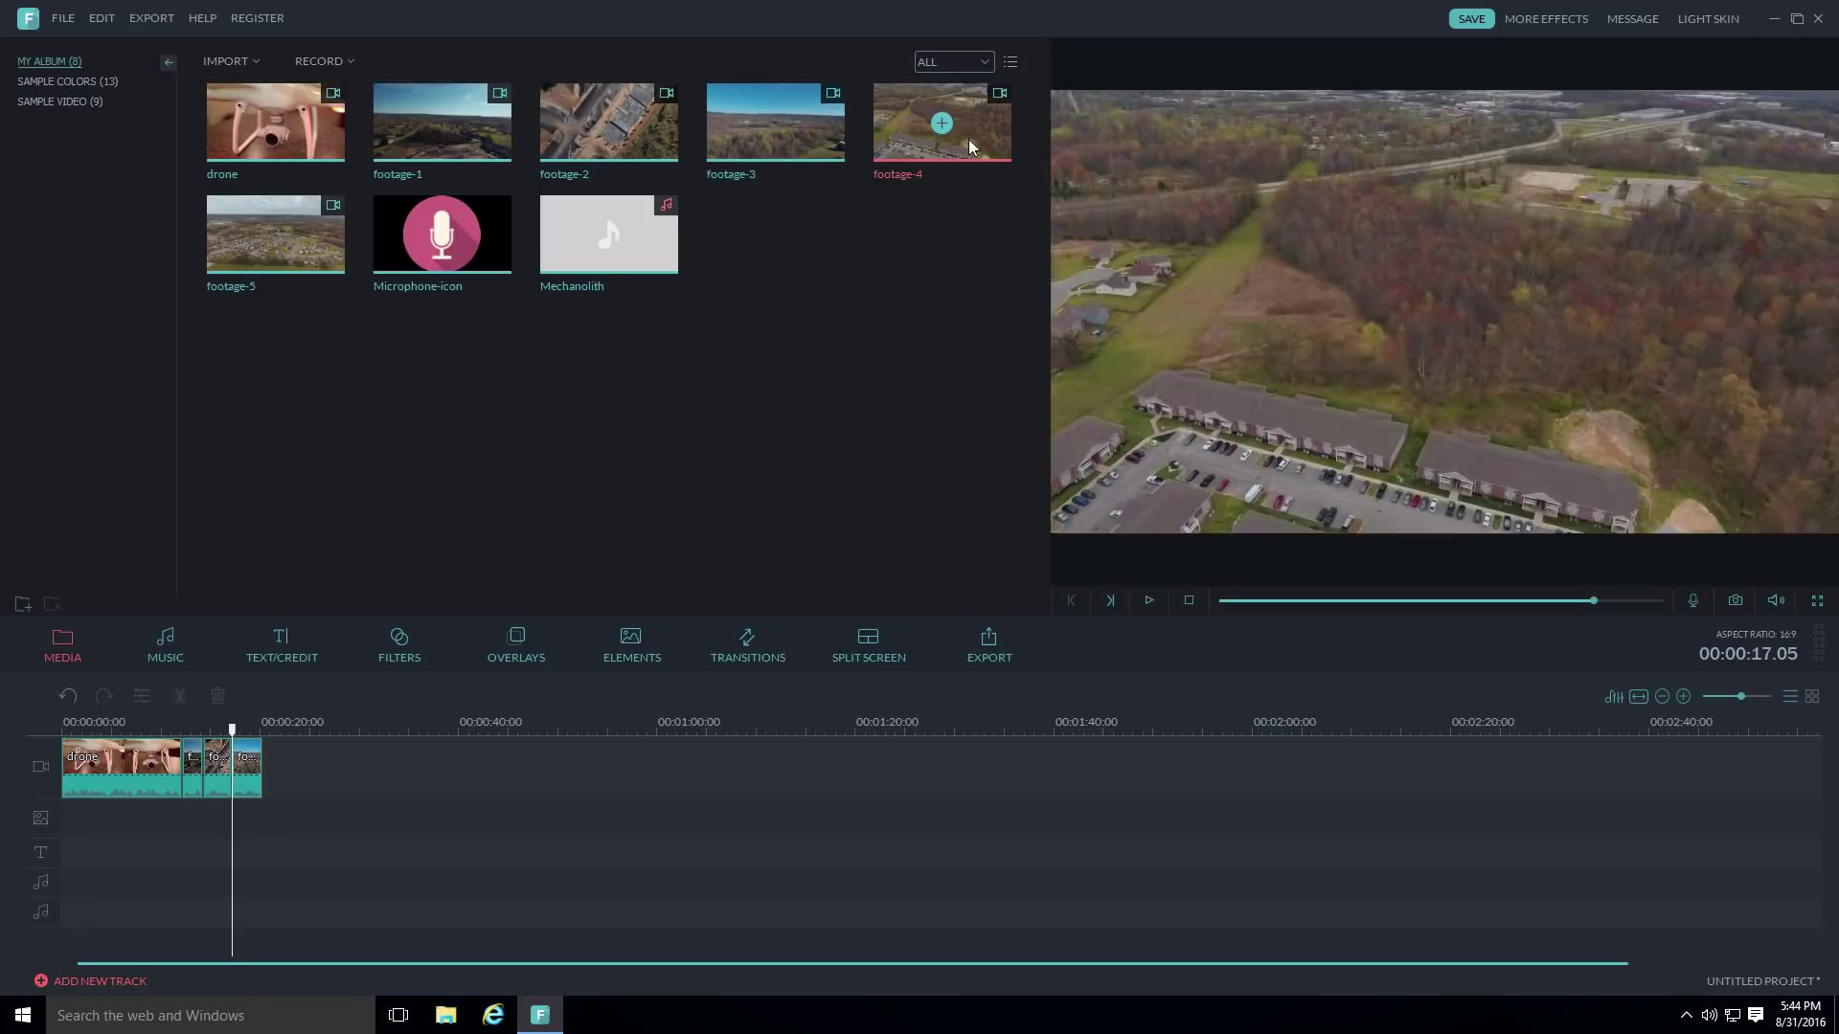
{"action": "left_click_drag", "start_coordinate": [963, 136], "coordinate": [314, 740]}
{"action": "left_click_drag", "start_coordinate": [452, 743], "coordinate": [272, 742]}
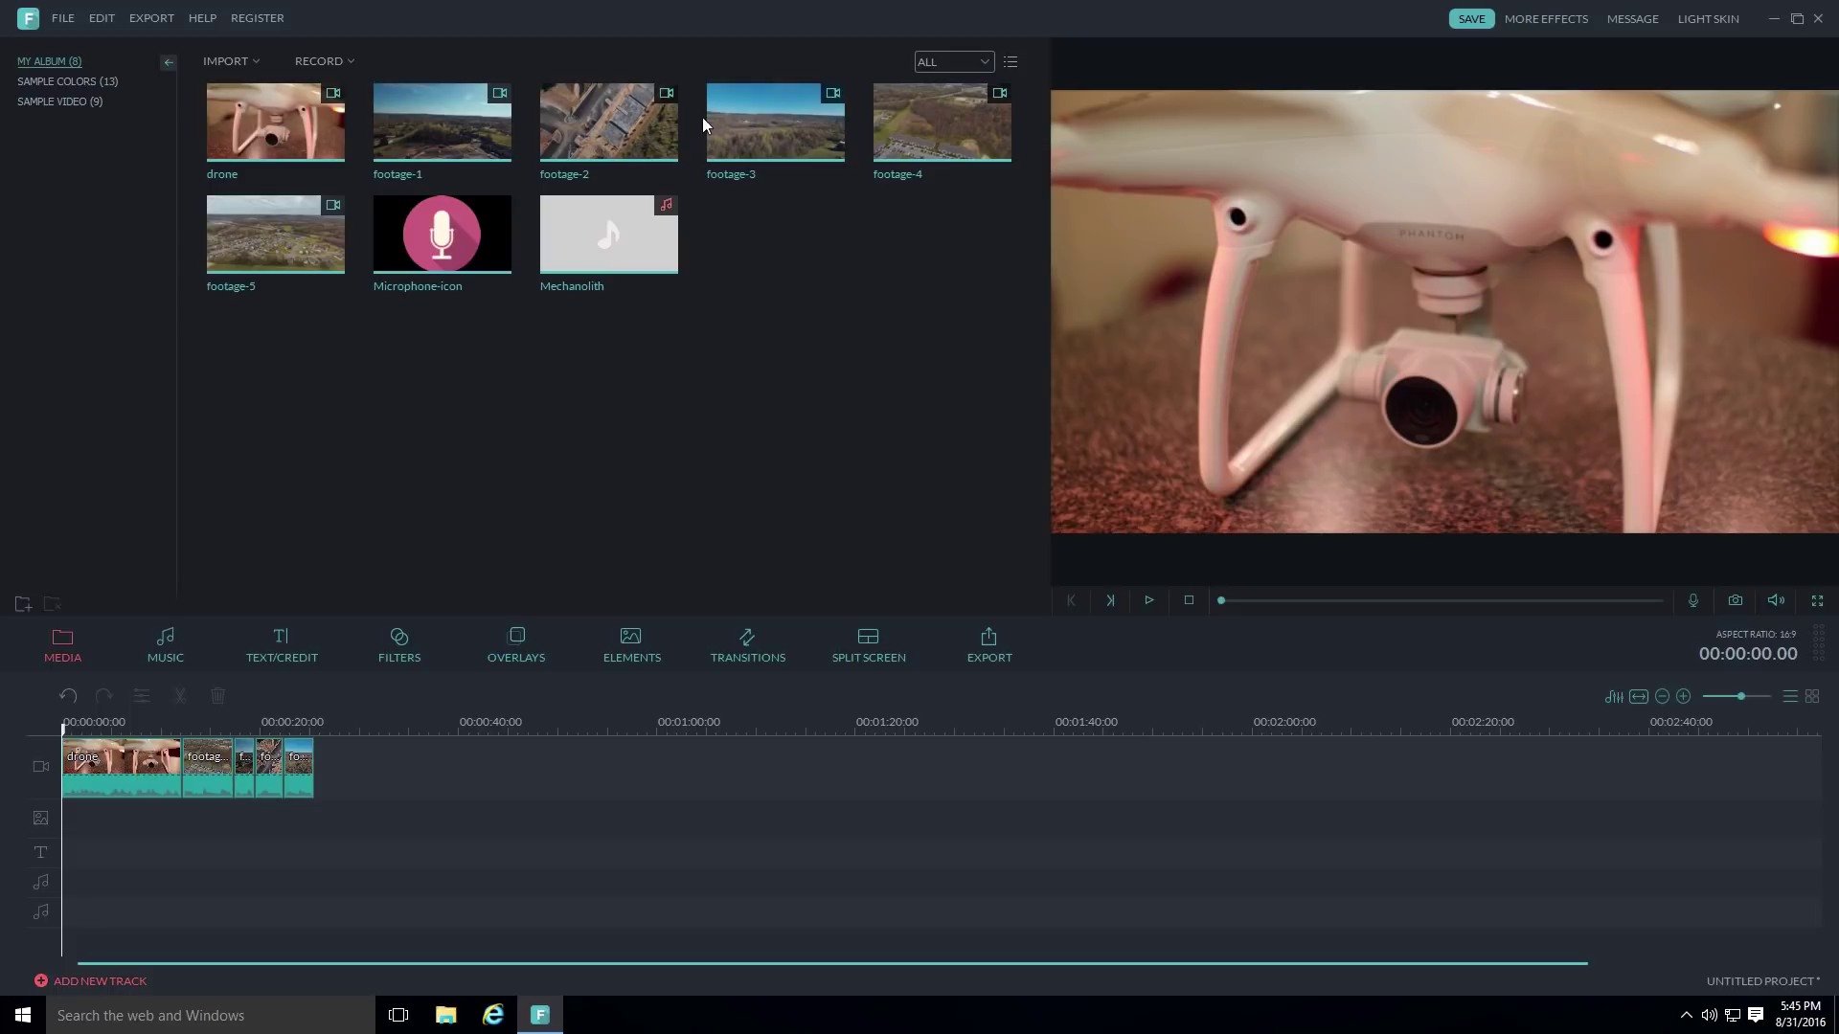
Split the drone clip at 00:00:06.02, undo that first split, and repeat it at the same point with the Split tool.
{"action": "left_click", "coordinate": [113, 763]}
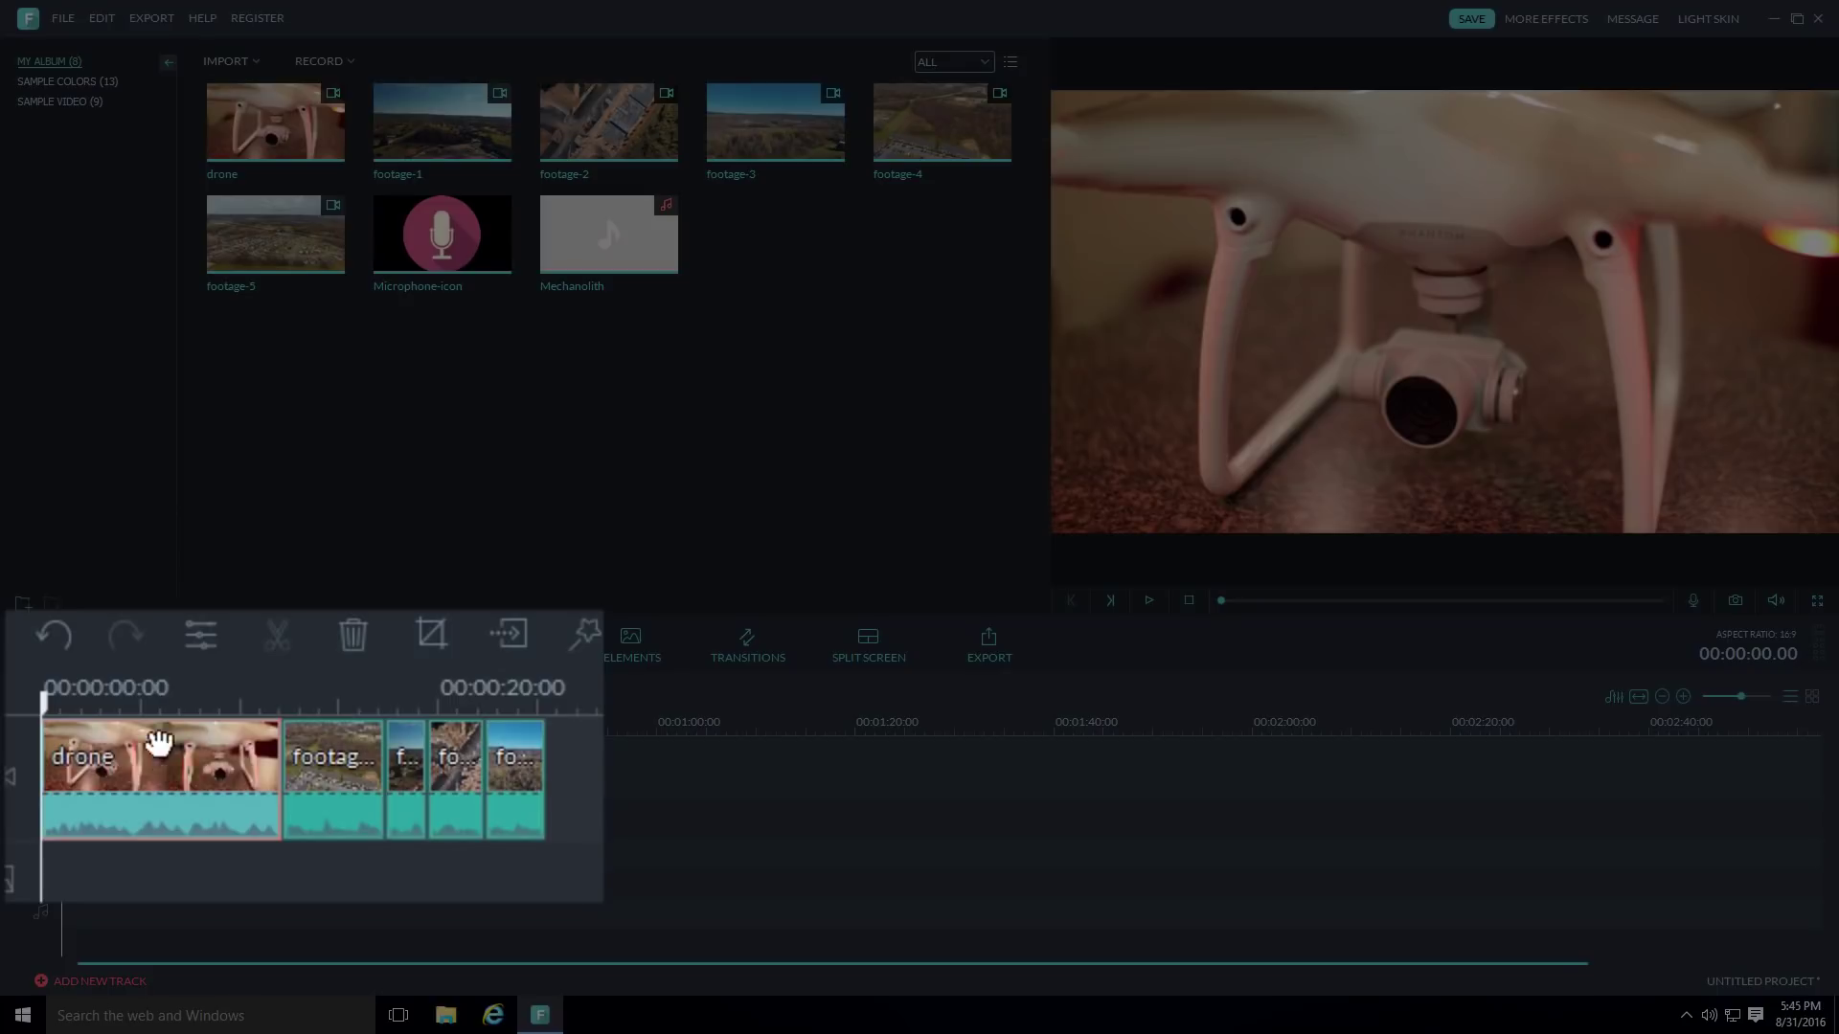
{"action": "left_click_drag", "start_coordinate": [45, 704], "coordinate": [123, 731]}
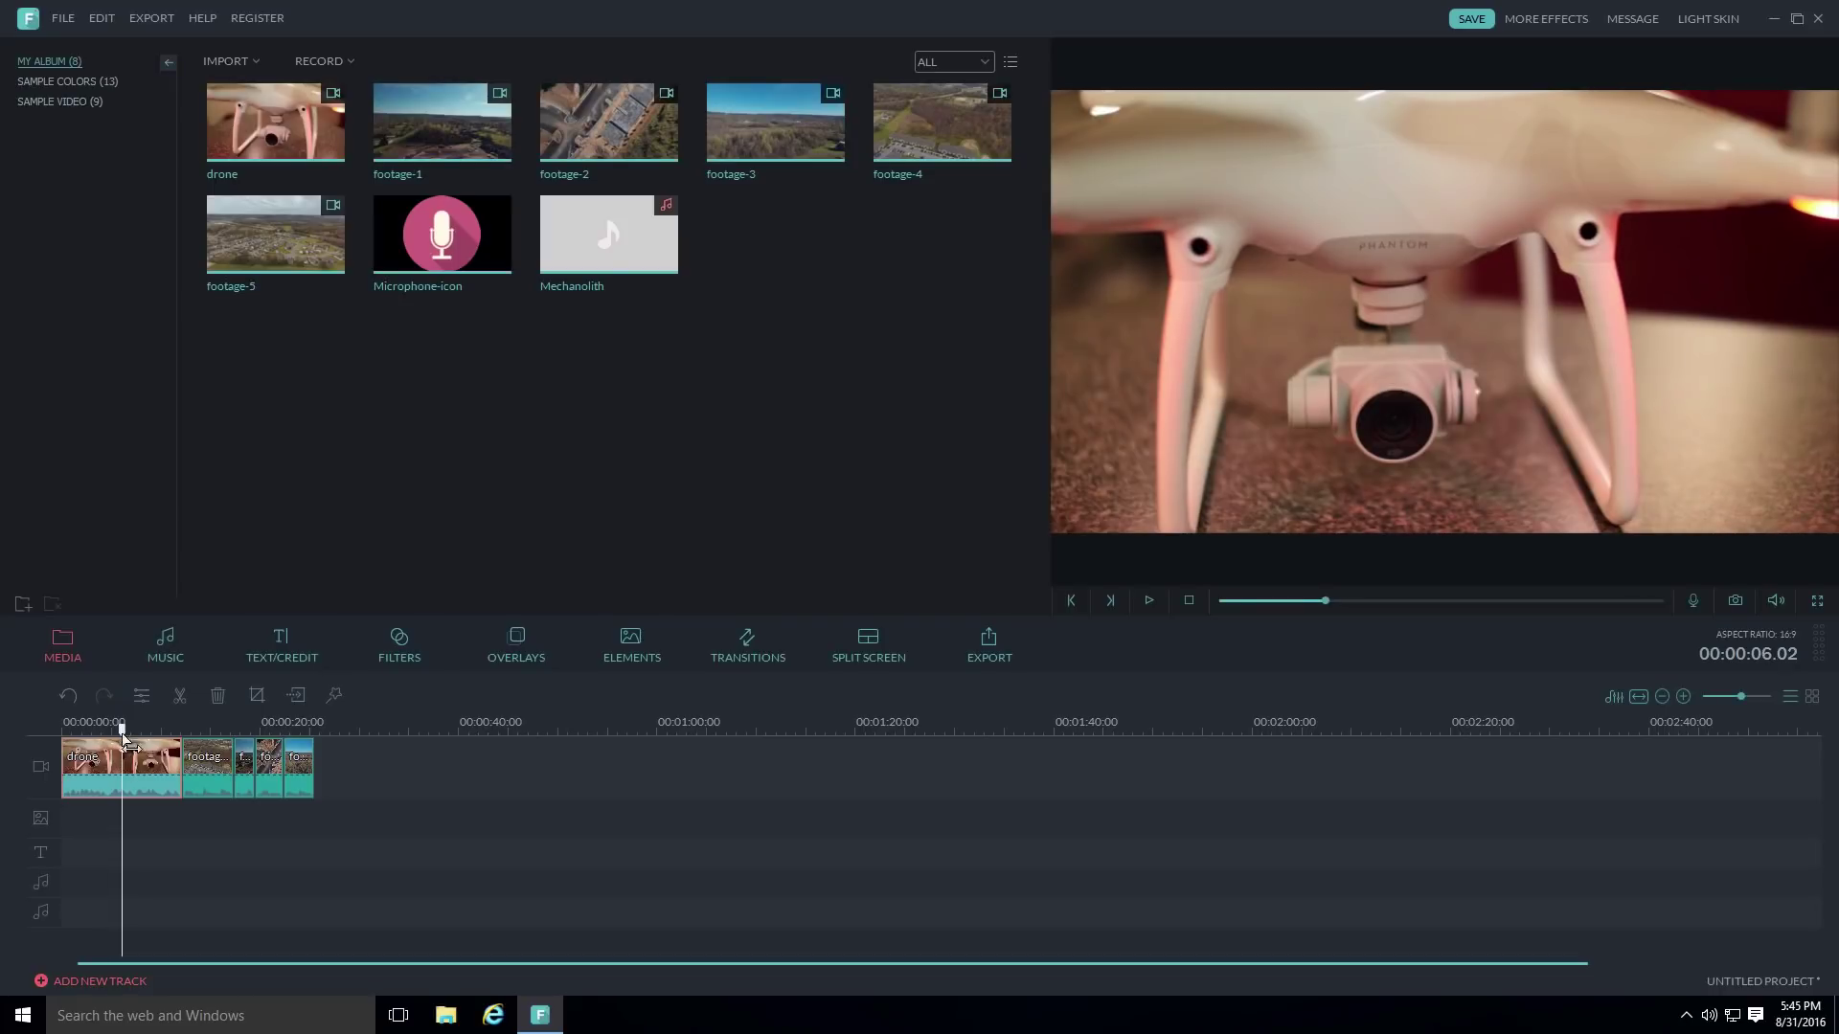
{"action": "right_click", "coordinate": [123, 761]}
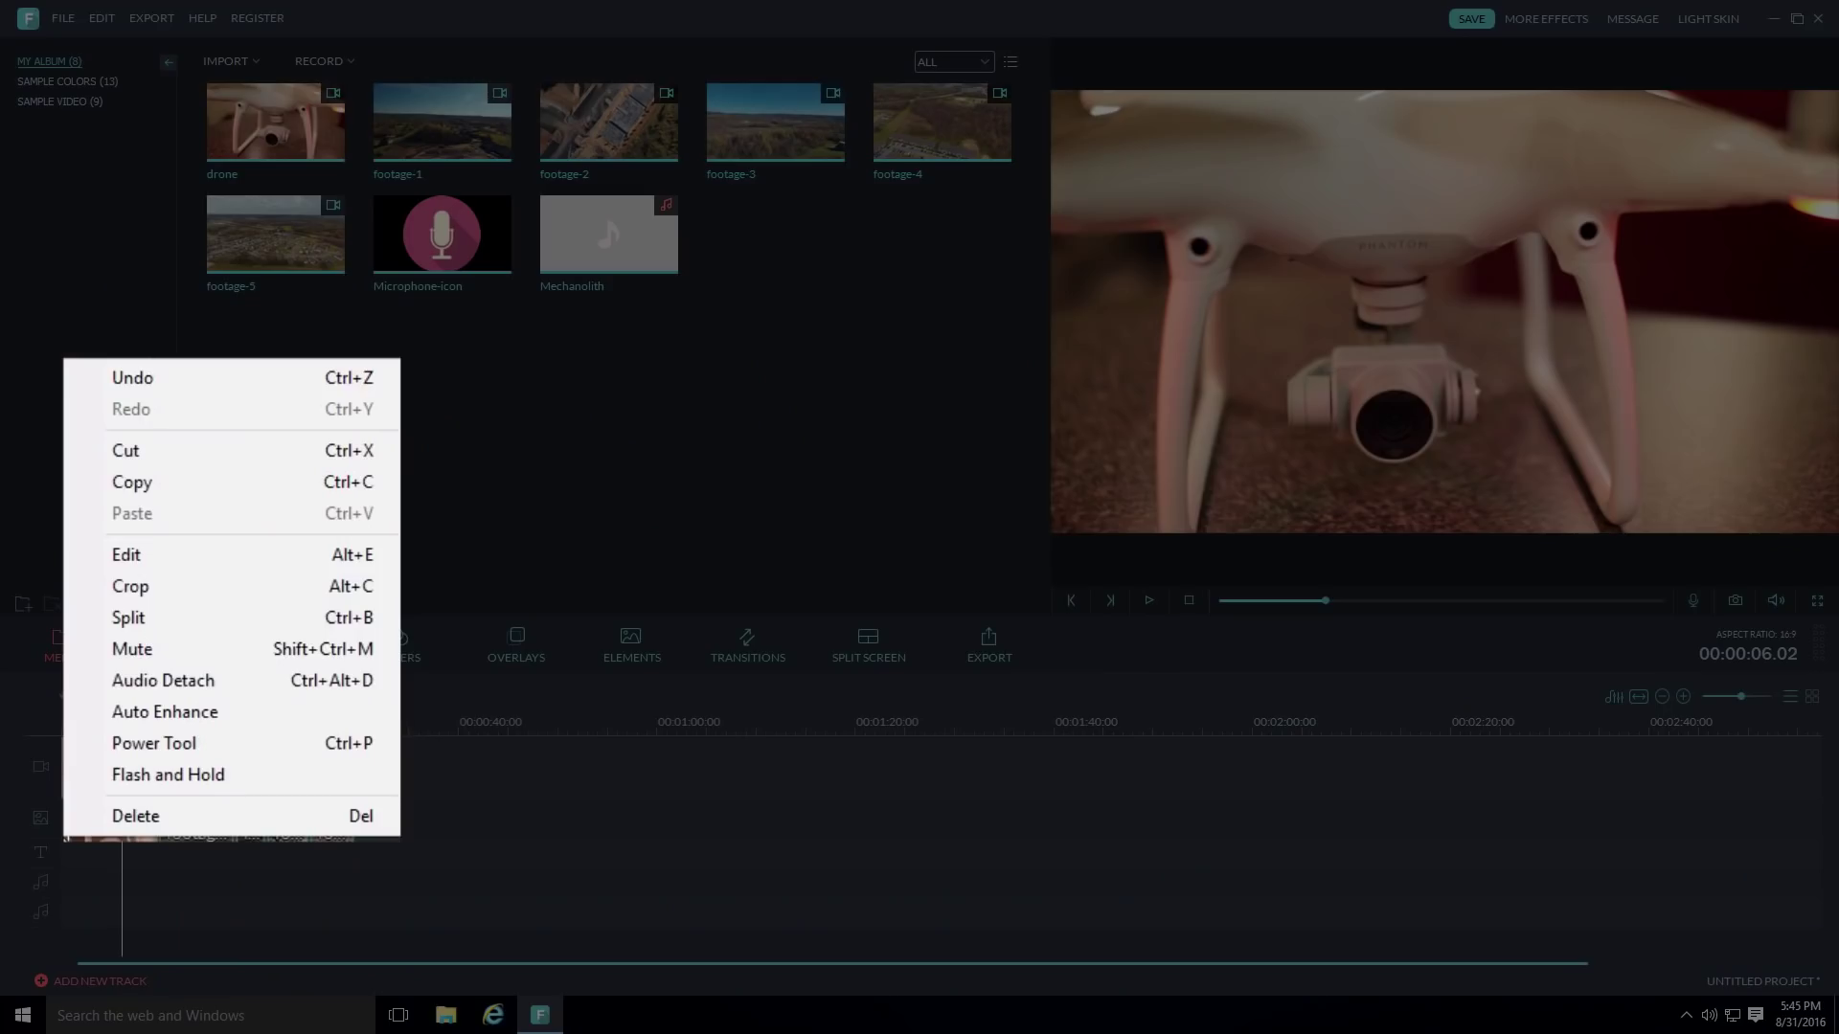
{"action": "left_click", "coordinate": [168, 616]}
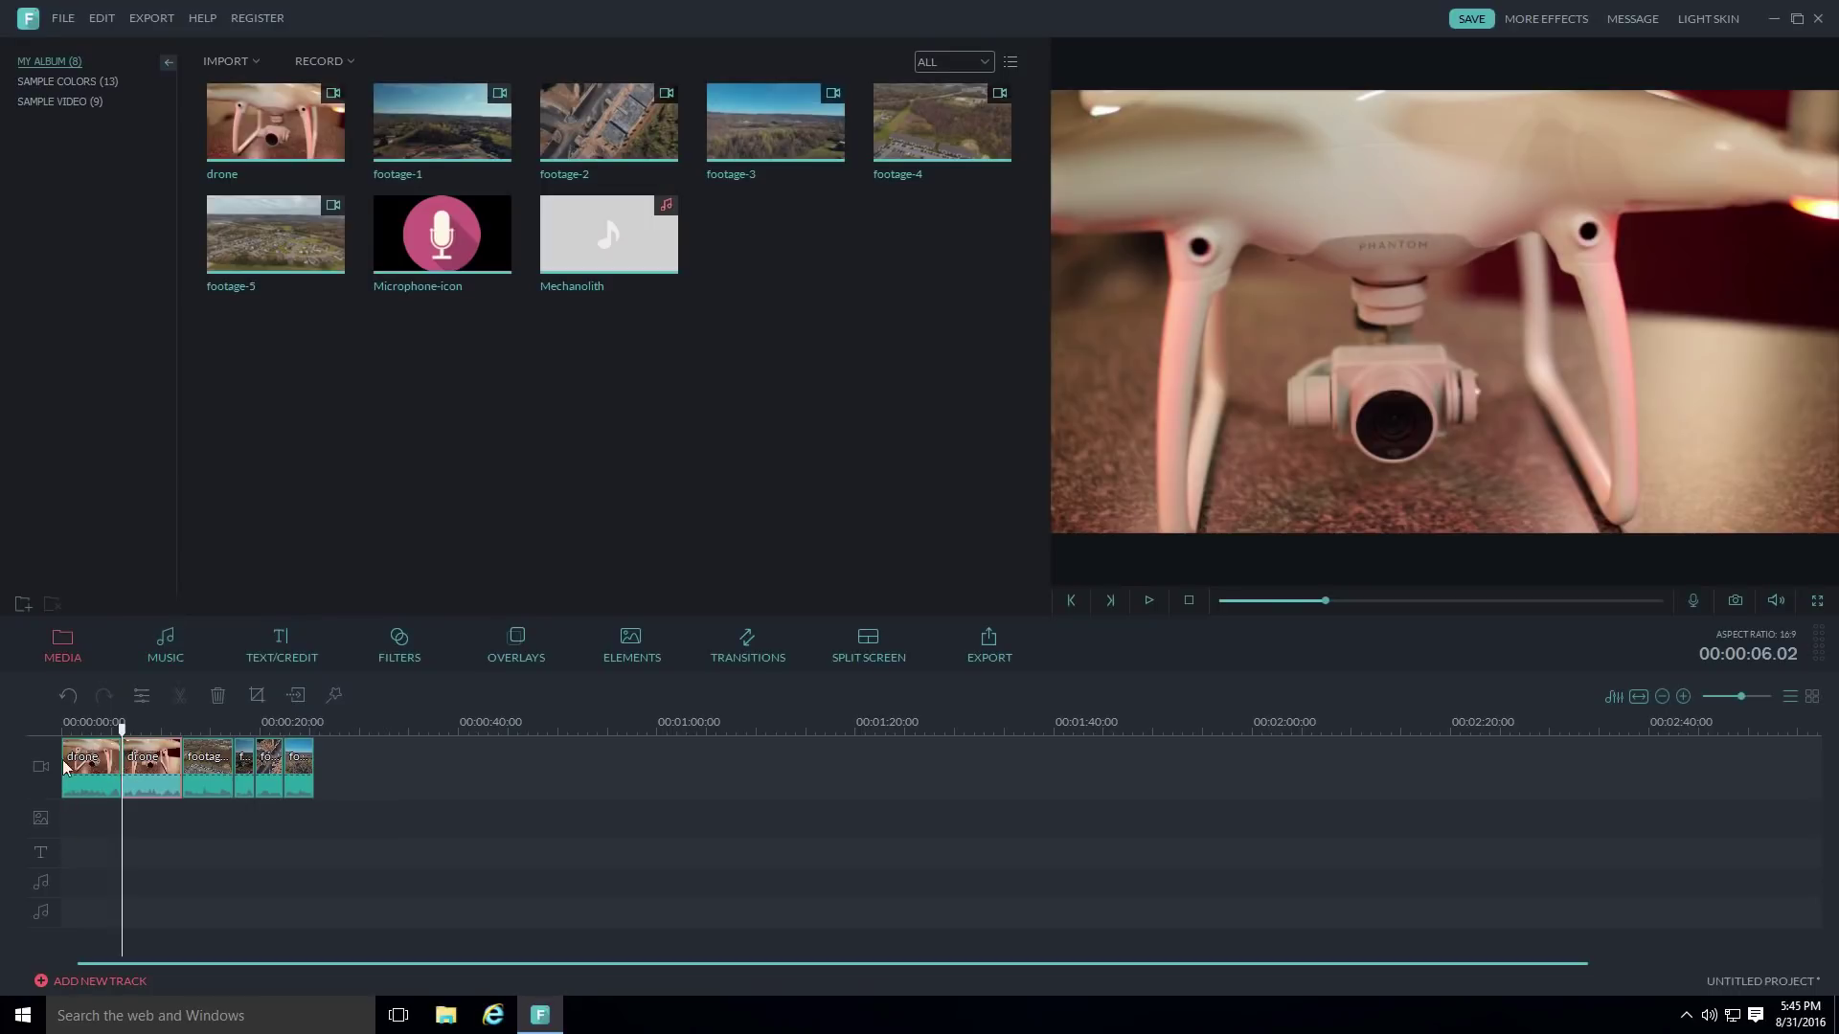
{"action": "left_click", "coordinate": [66, 704]}
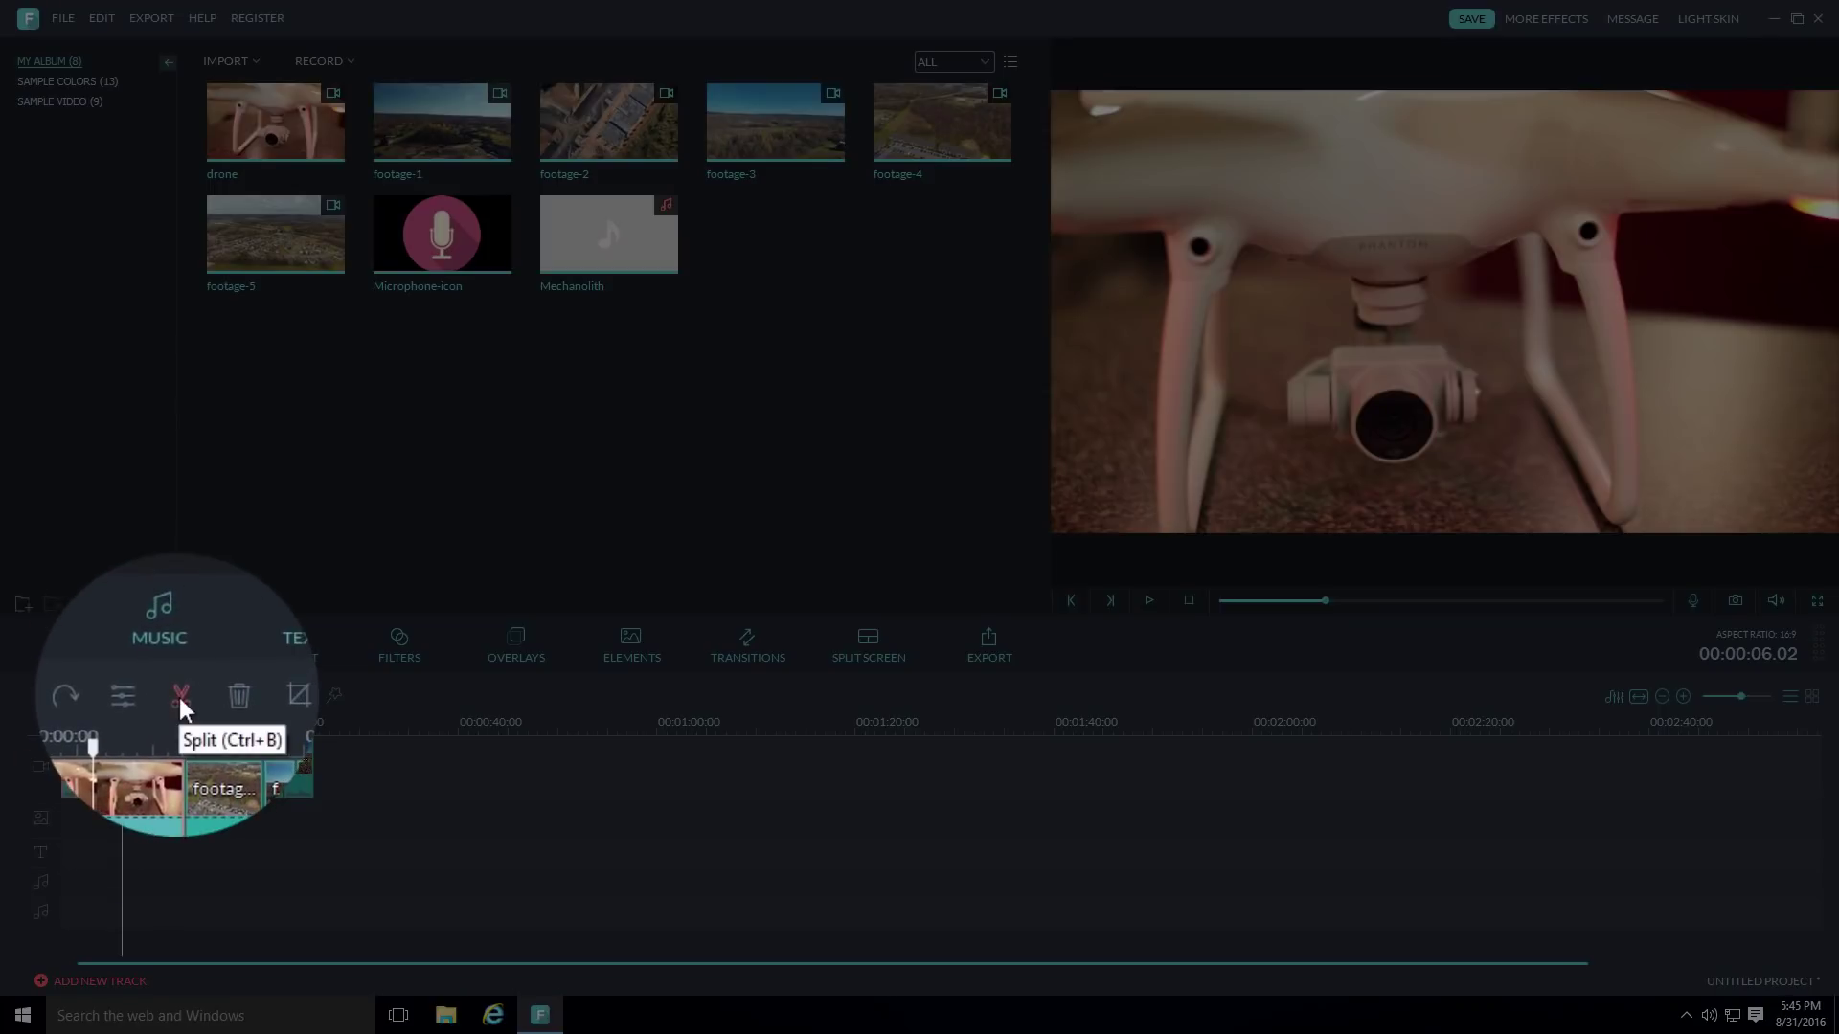
{"action": "left_click", "coordinate": [180, 696]}
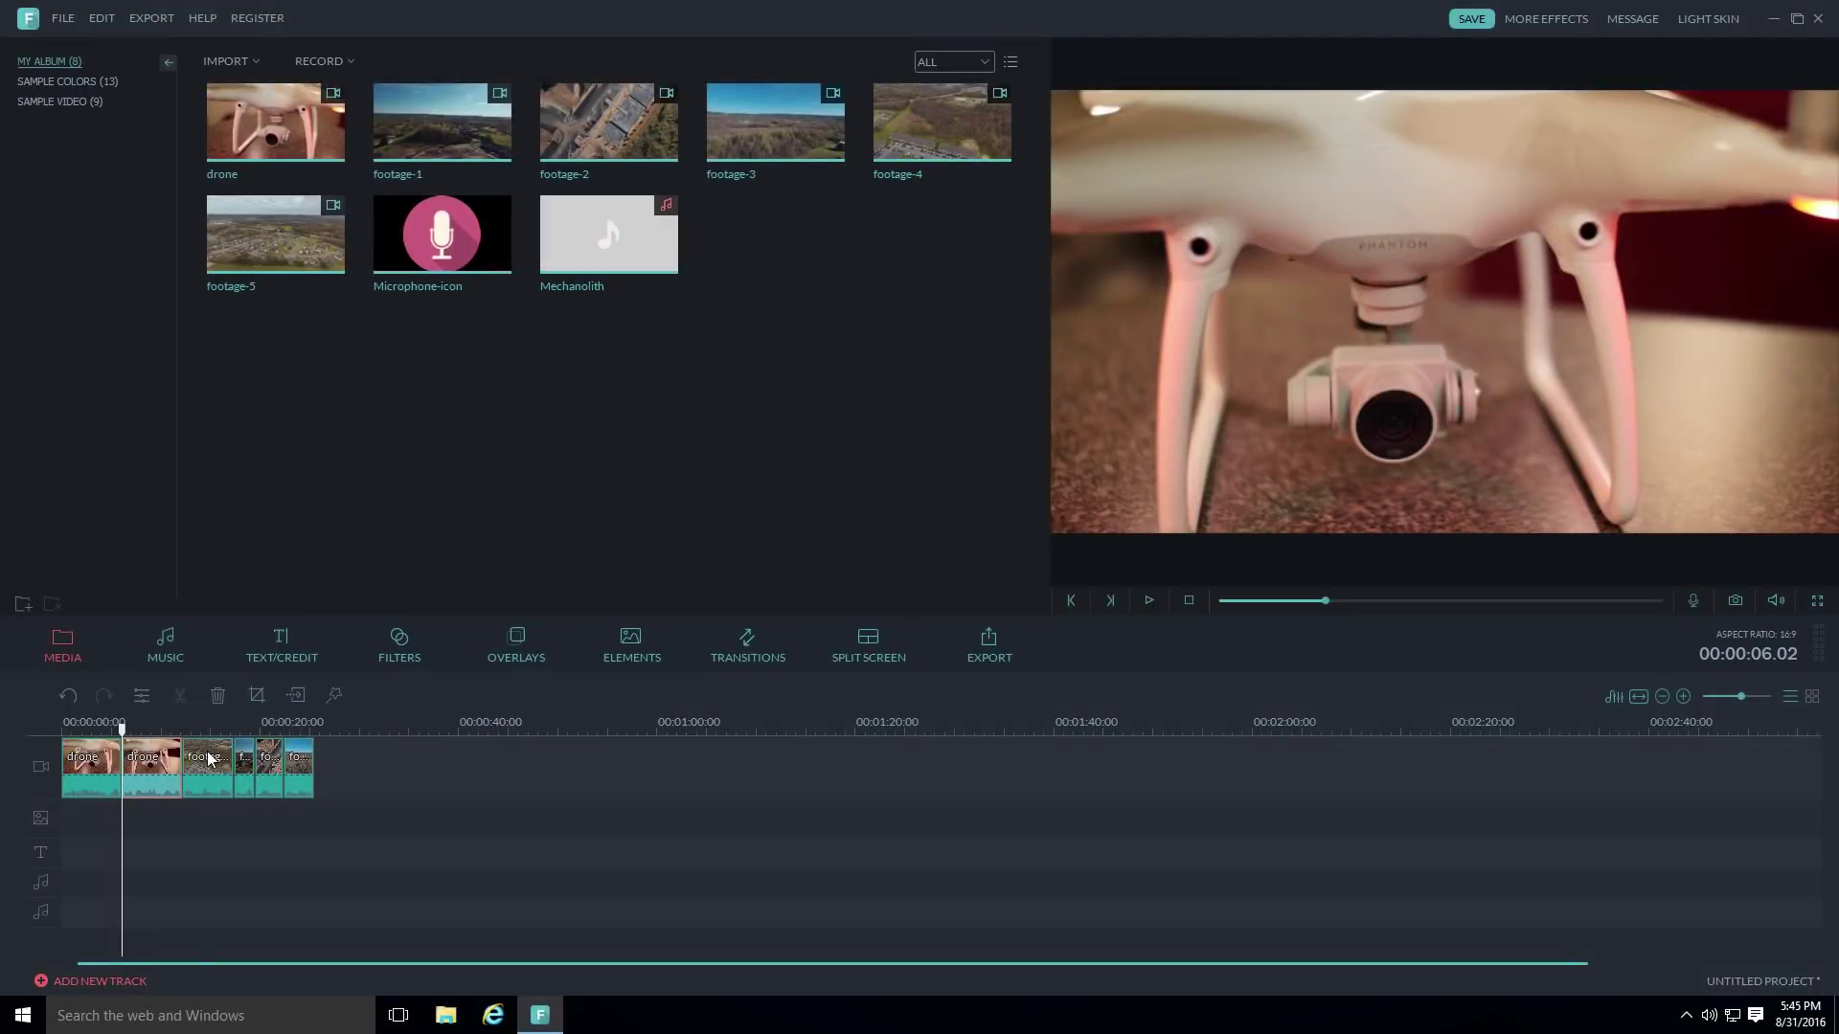
Delete the footage-4 clip from the timeline and undo the deletion.
{"action": "right_click", "coordinate": [209, 753]}
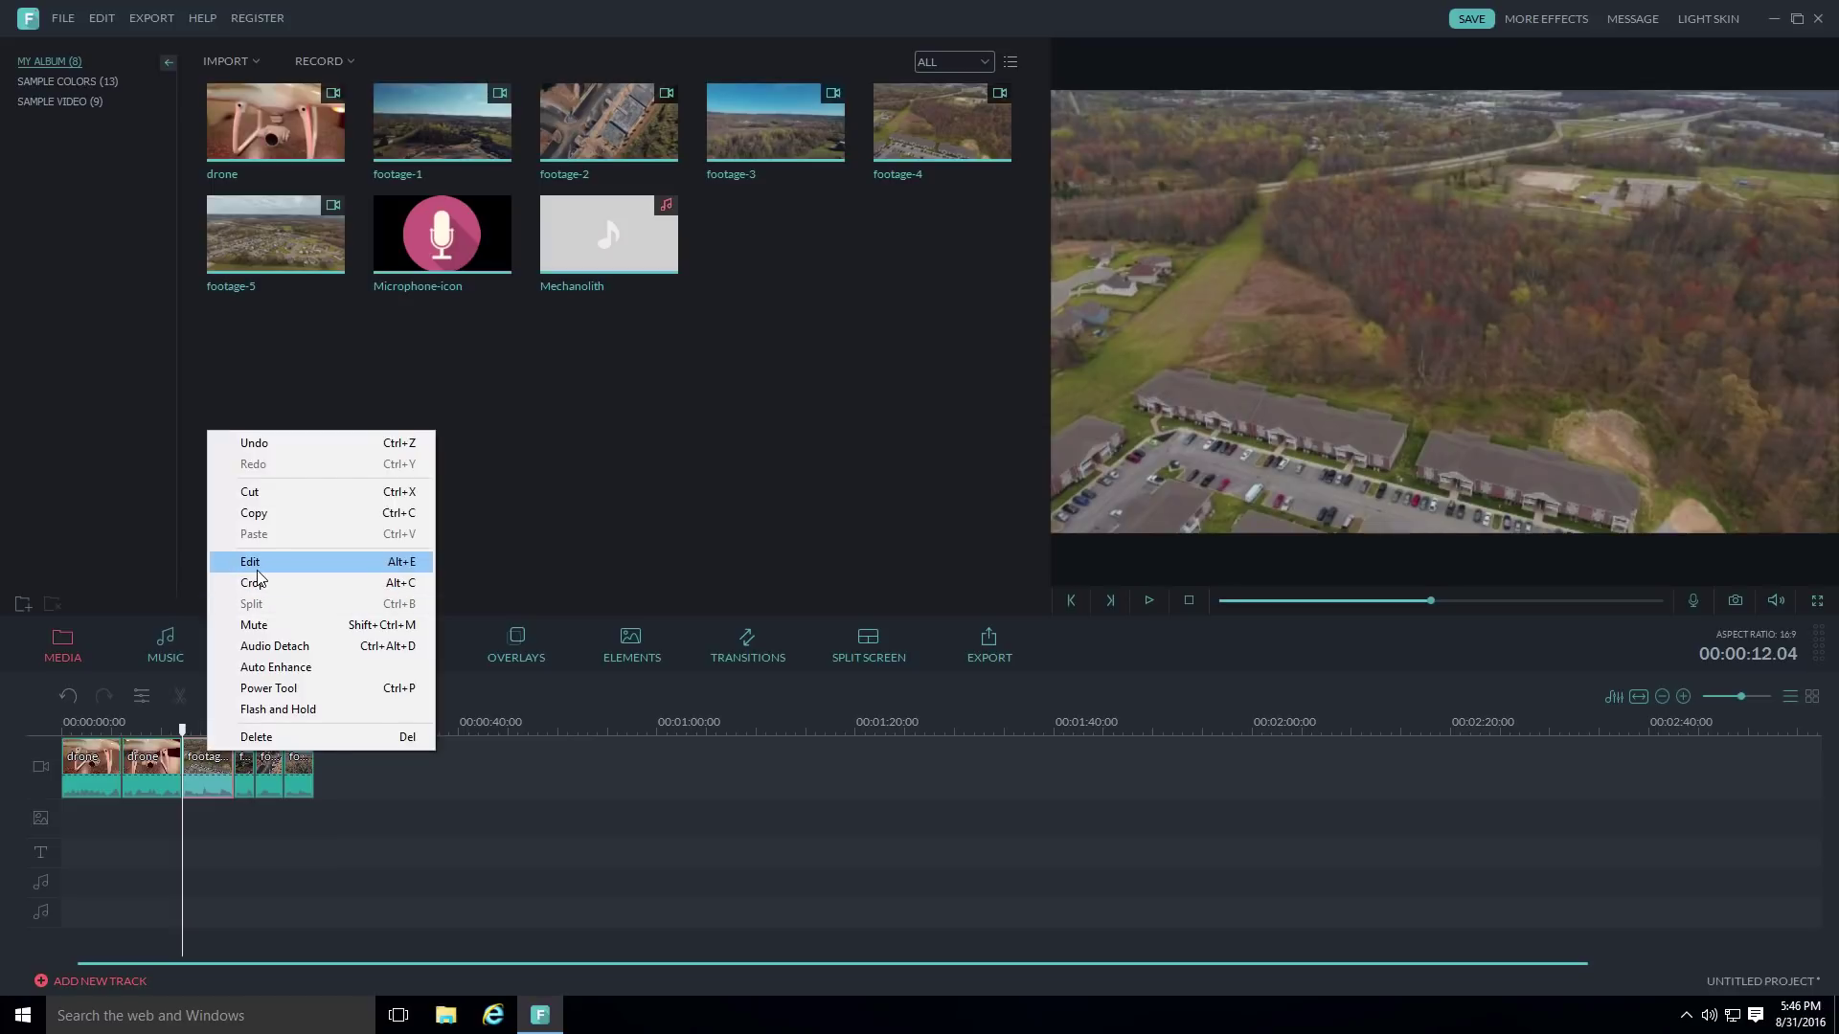
{"action": "left_click", "coordinate": [262, 743]}
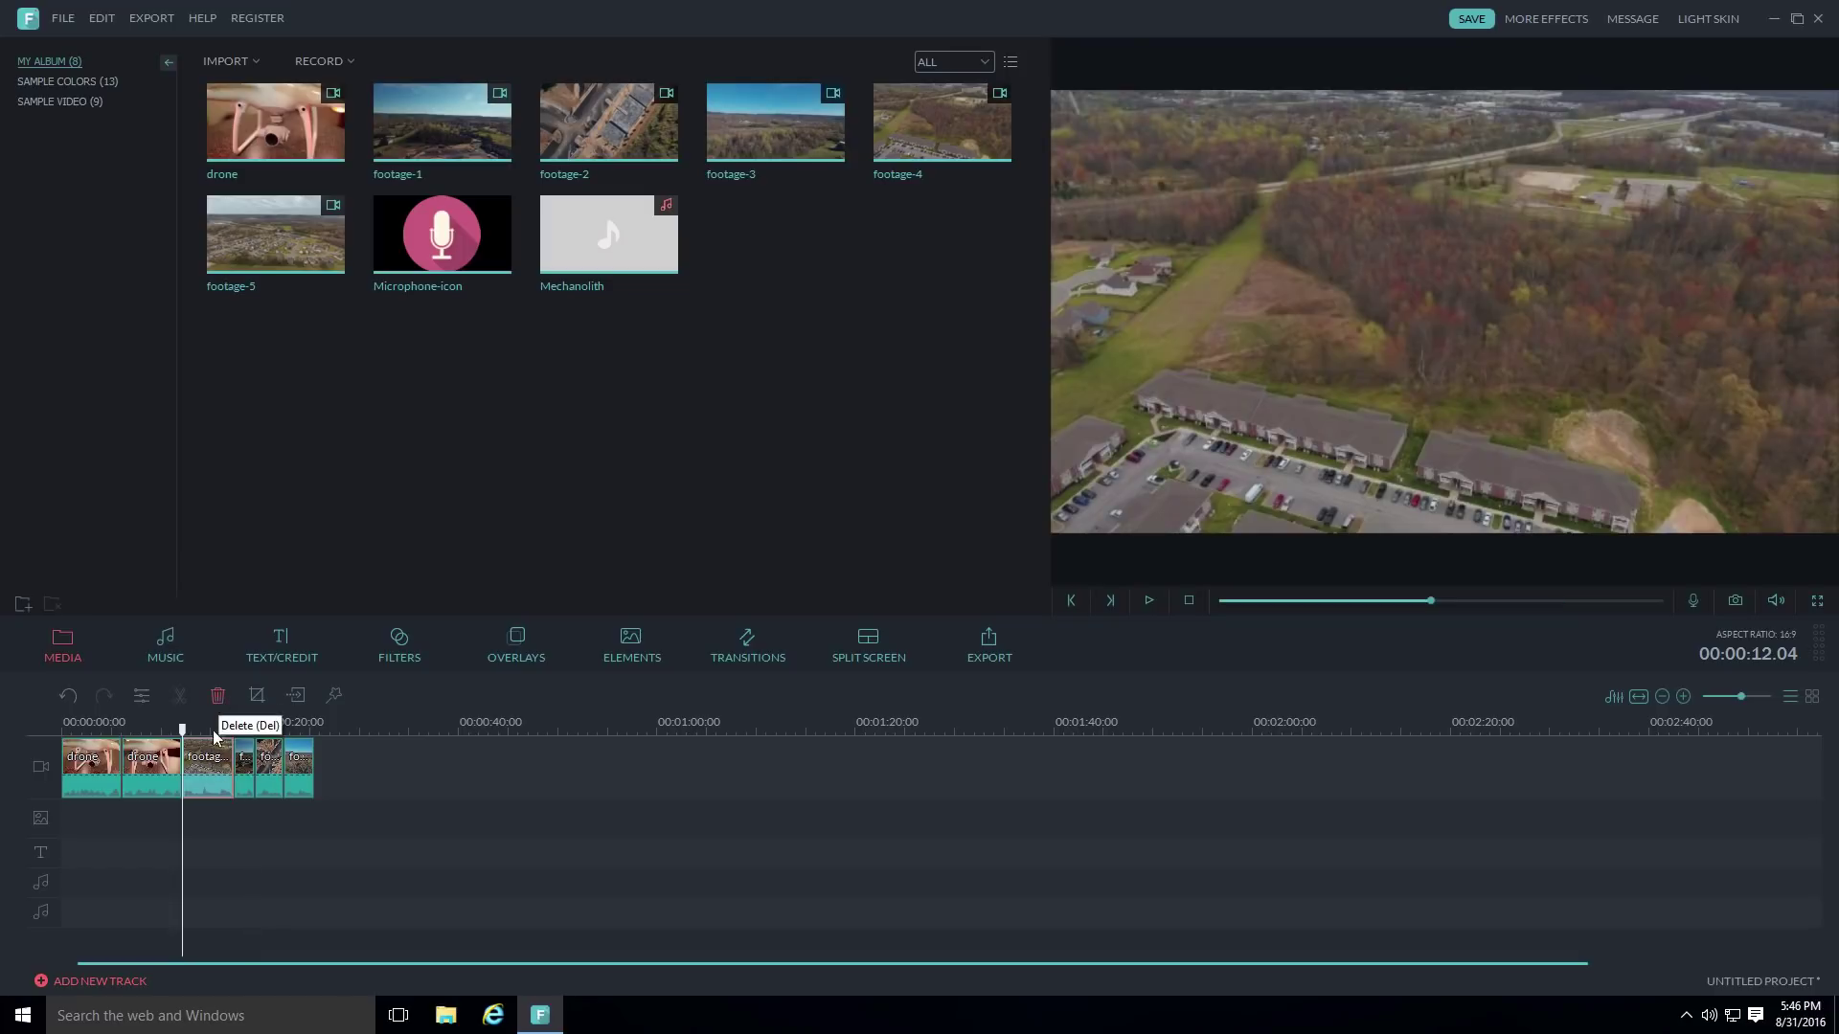
{"action": "left_click", "coordinate": [218, 696]}
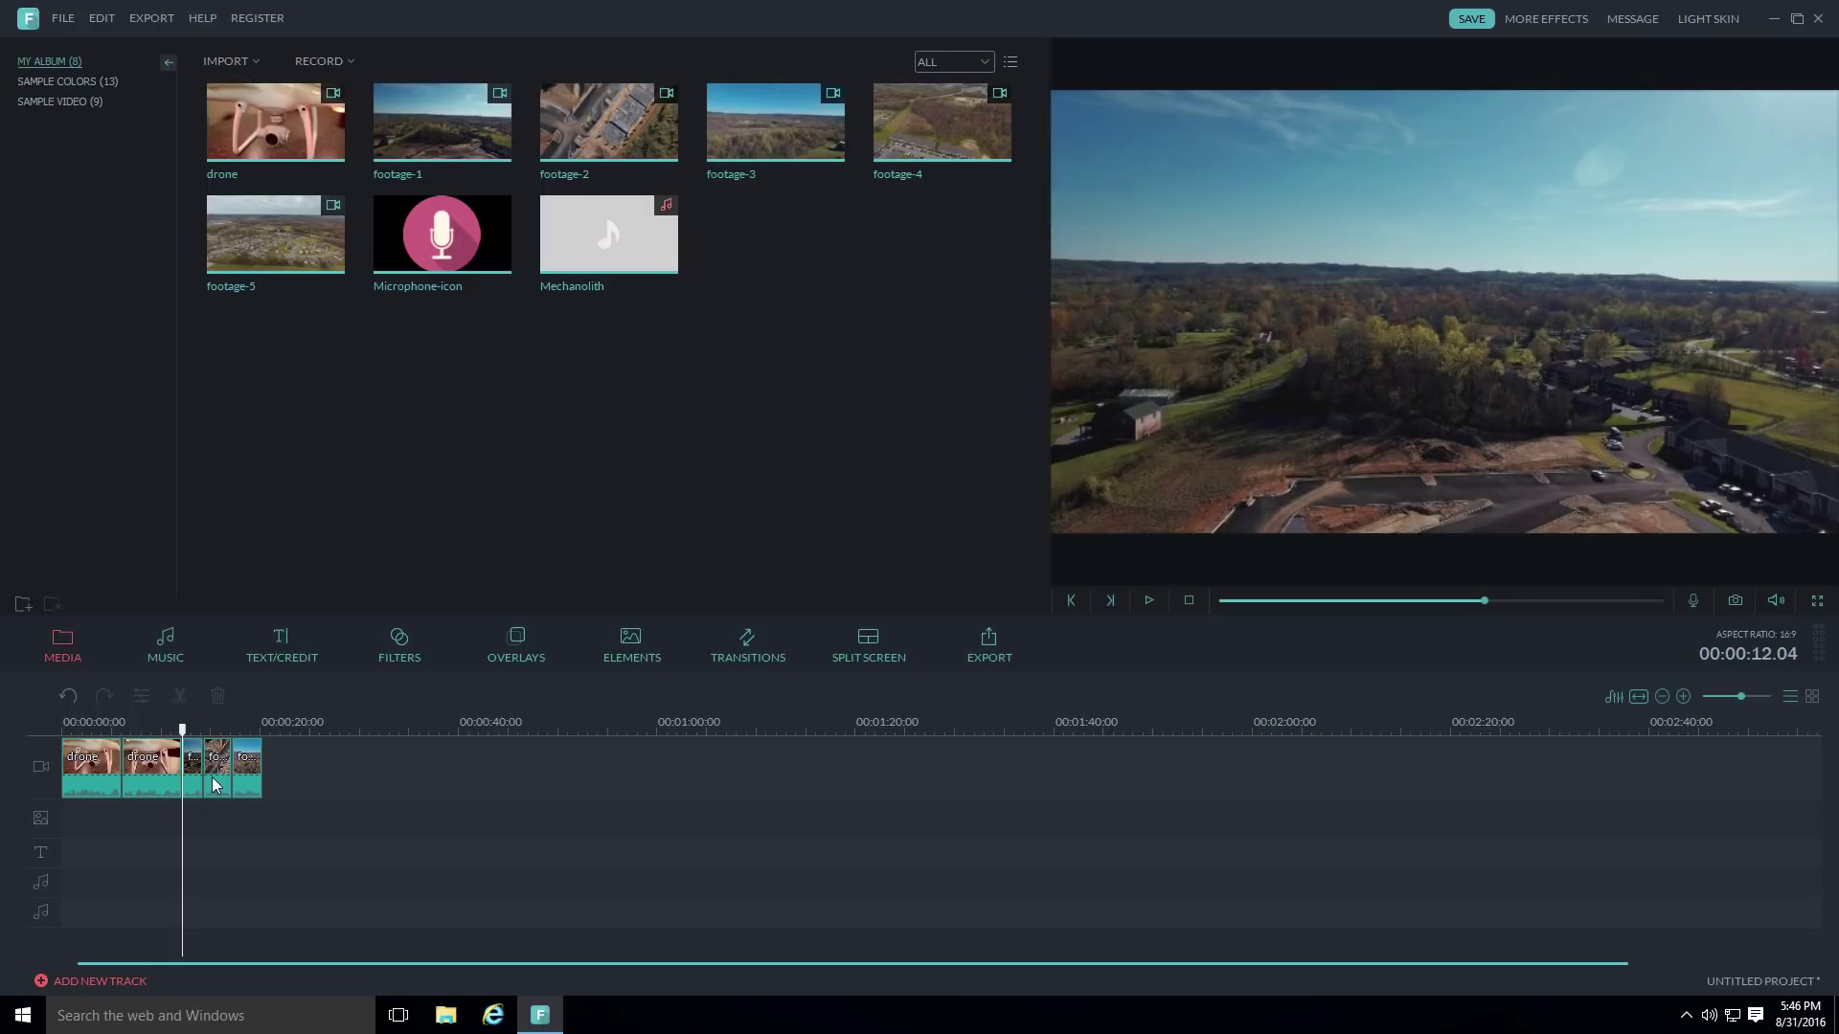
{"action": "left_click", "coordinate": [70, 694]}
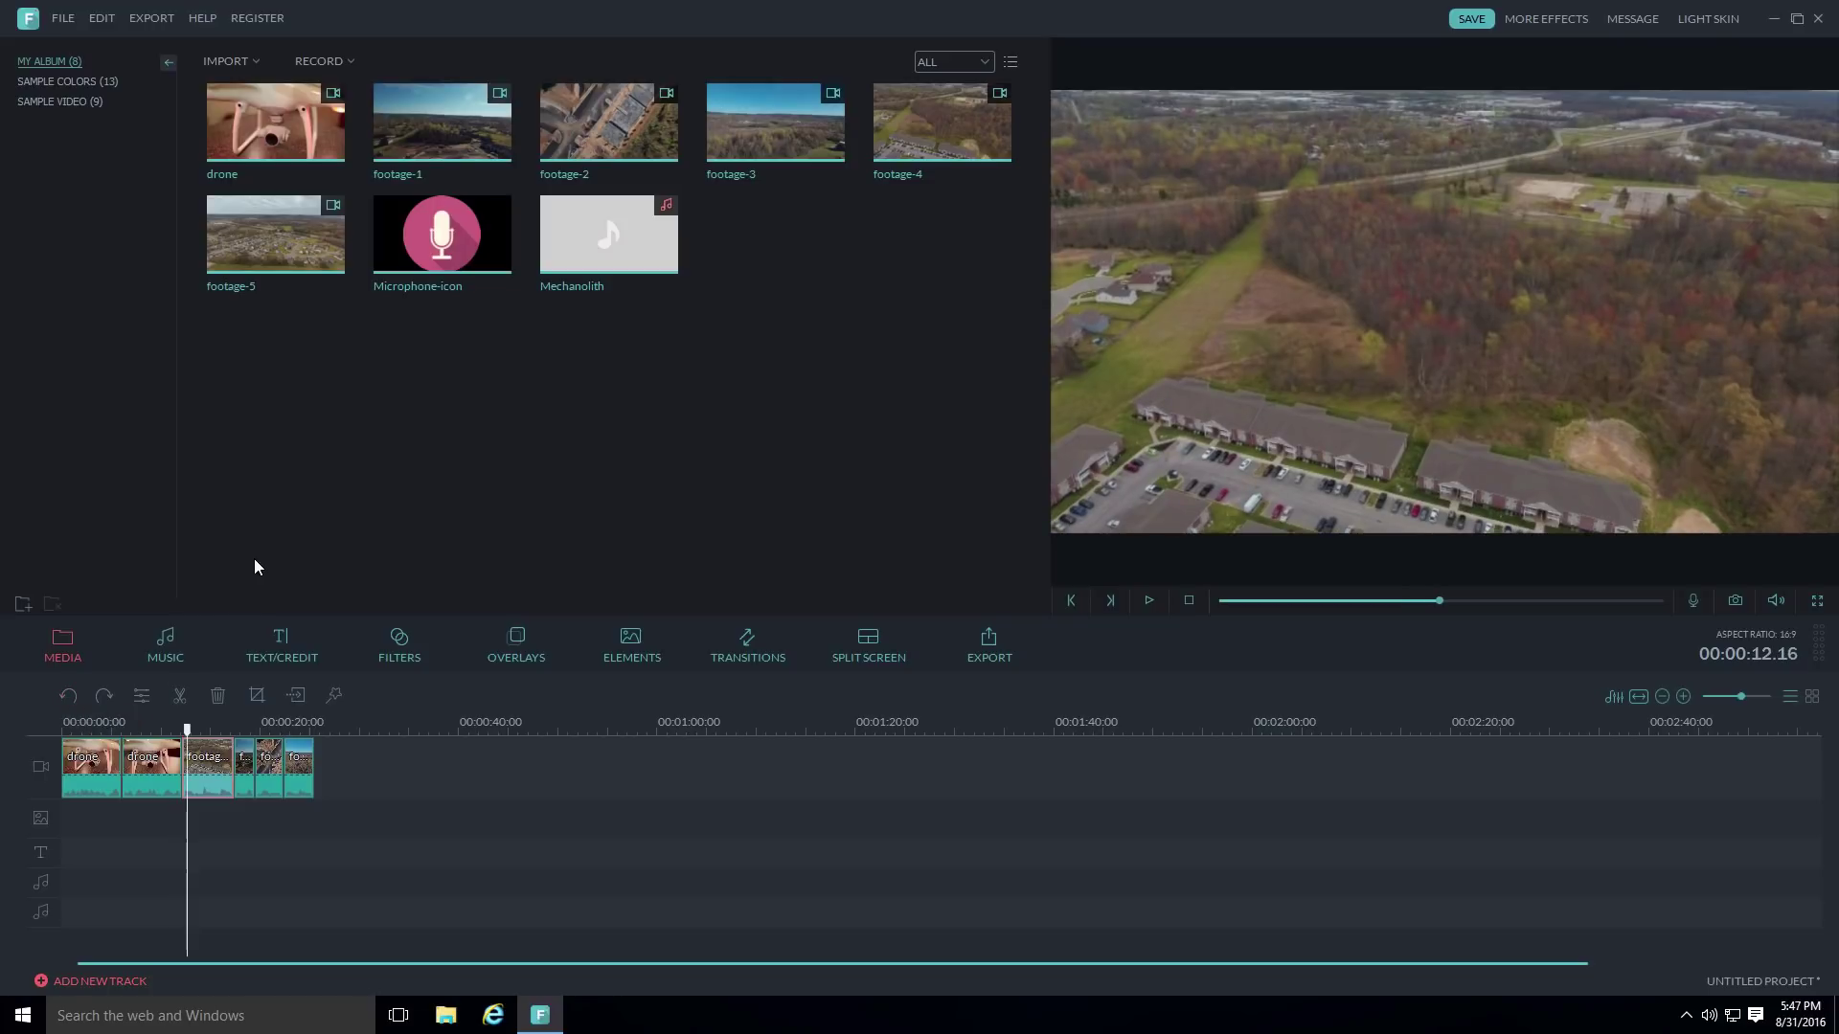
Scrub the playhead forward and back through the footage-4 clip on the timeline.
{"action": "left_click_drag", "start_coordinate": [188, 733], "coordinate": [222, 746]}
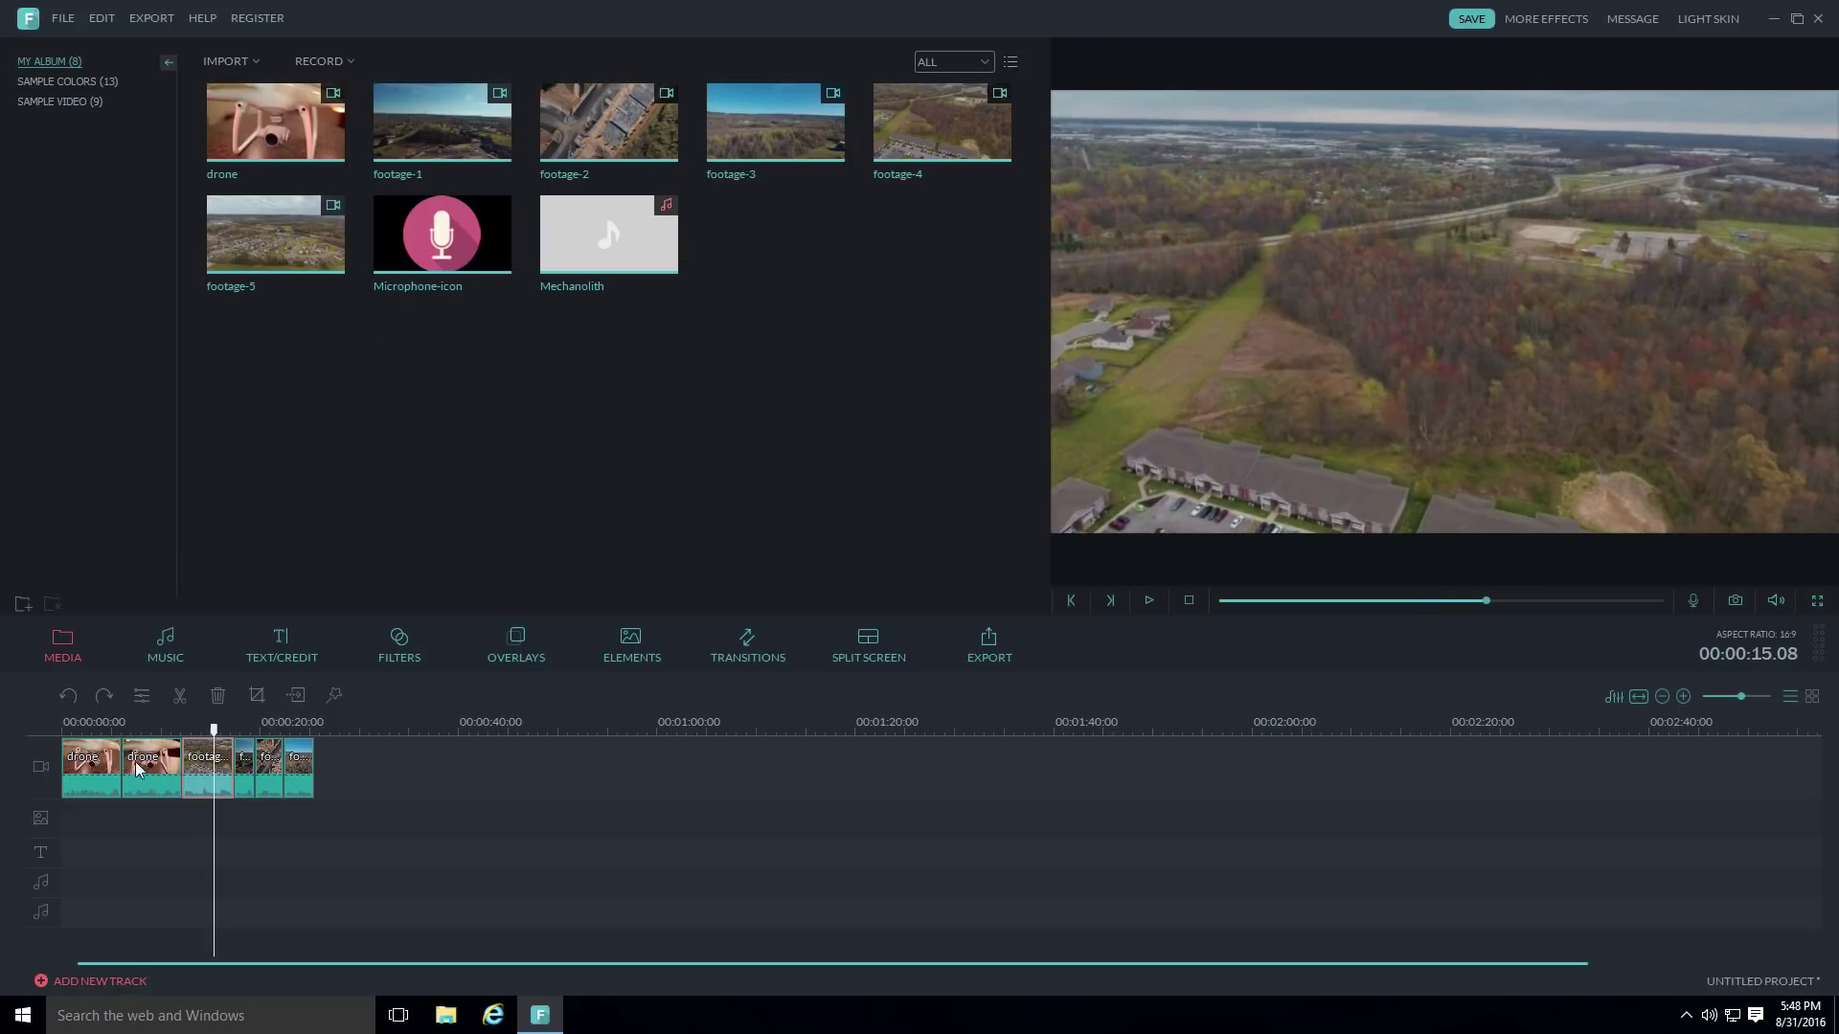
{"action": "left_click_drag", "start_coordinate": [214, 732], "coordinate": [188, 732]}
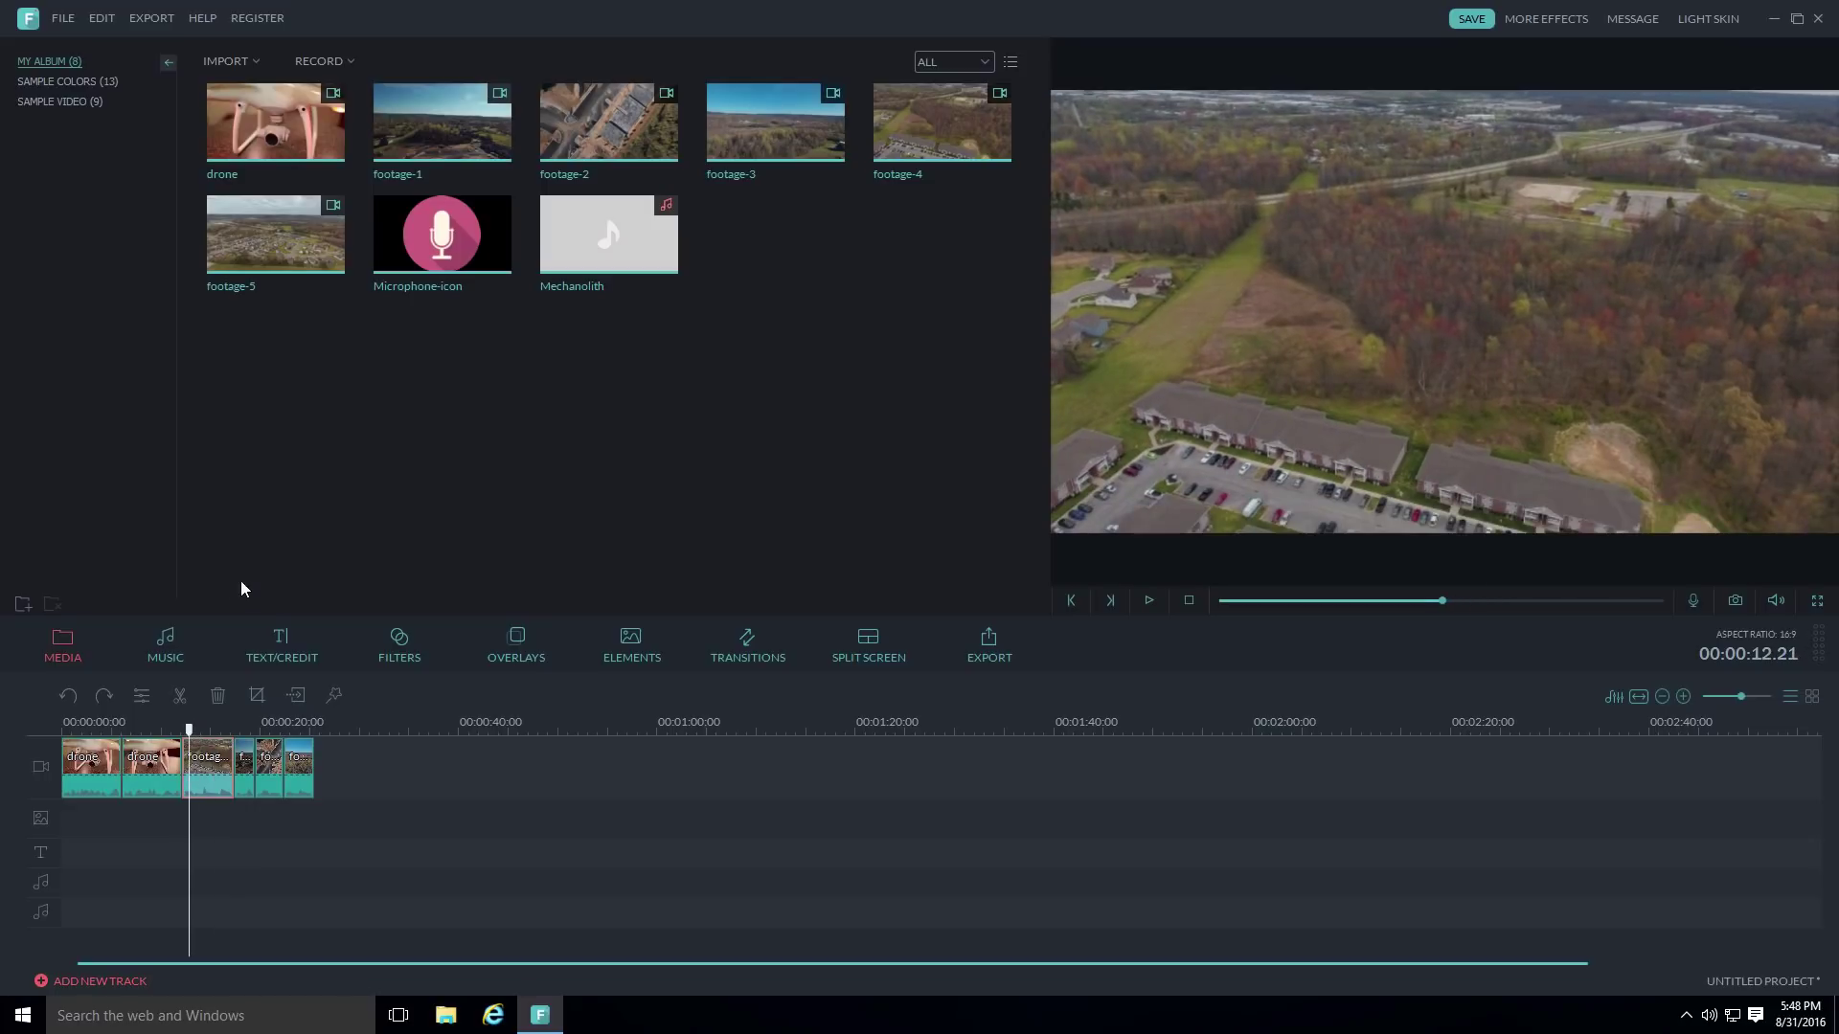
Look at the built-in music library, and place the imported Mechanolith song at the start of the first music track.
{"action": "mouse_move", "coordinate": [574, 240]}
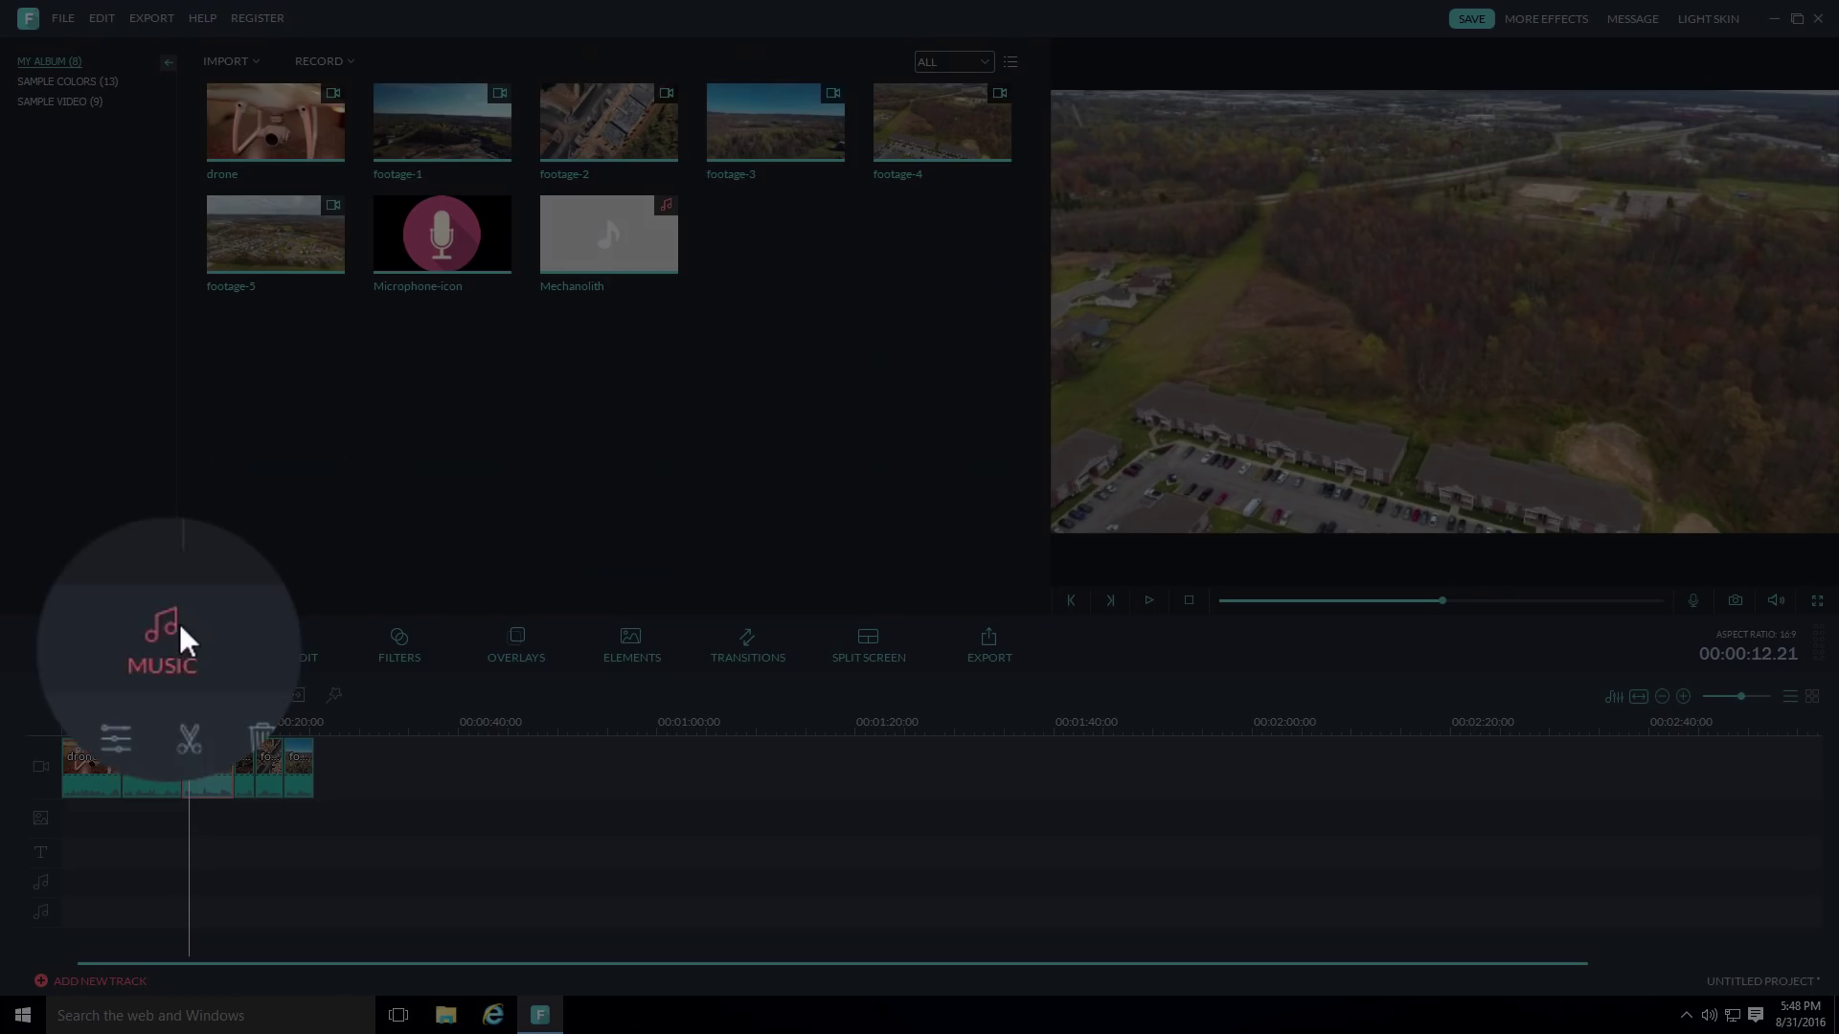
{"action": "left_click", "coordinate": [170, 644]}
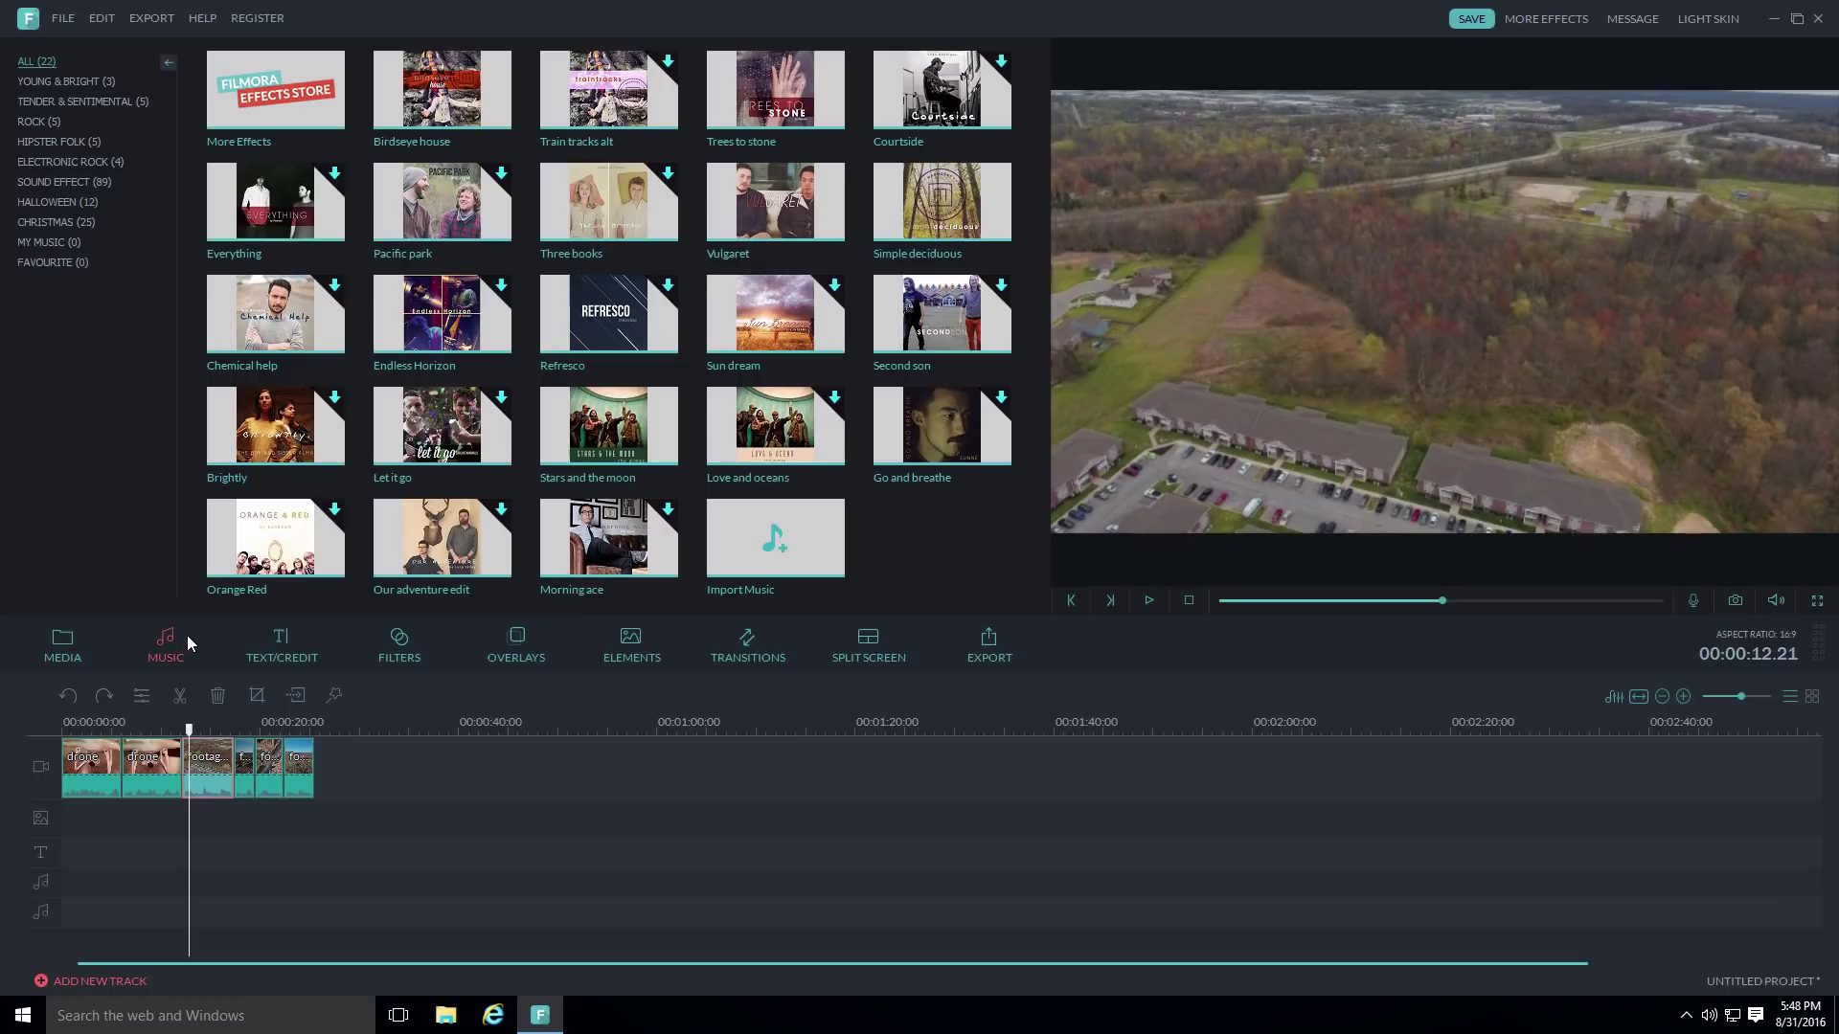
{"action": "left_click", "coordinate": [72, 644]}
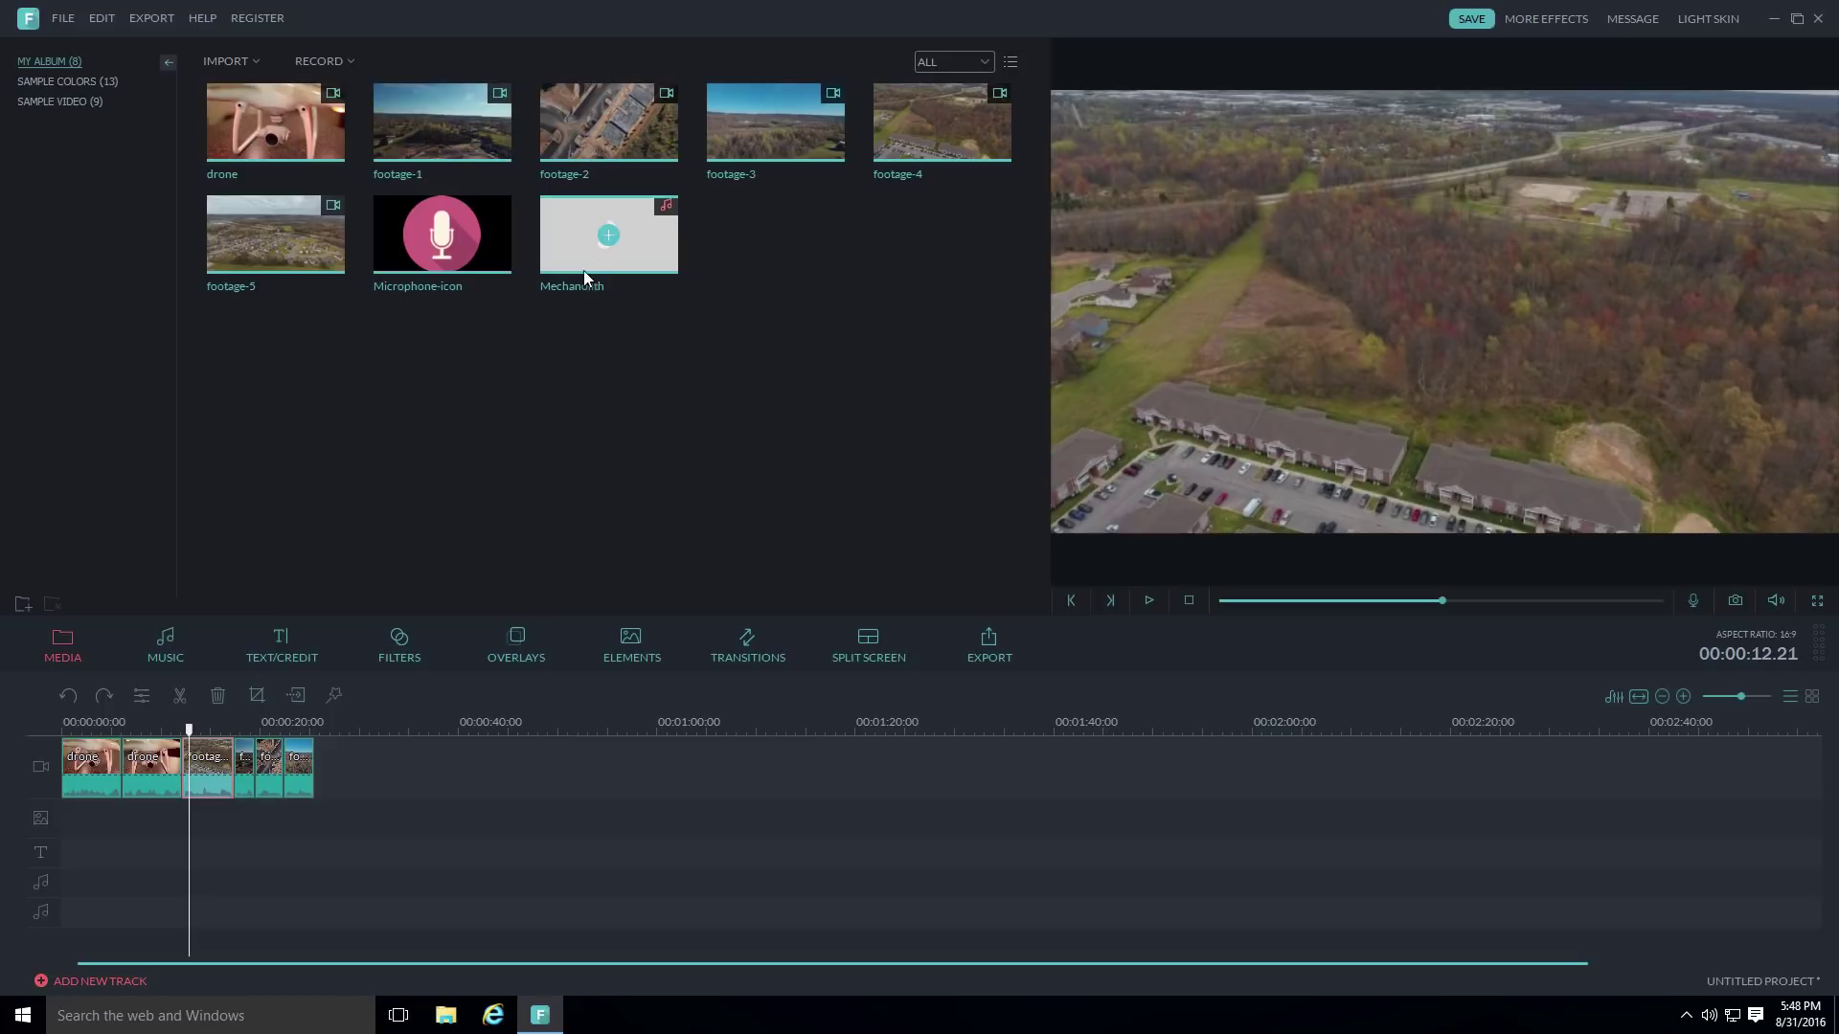
{"action": "left_click_drag", "start_coordinate": [574, 266], "coordinate": [55, 888]}
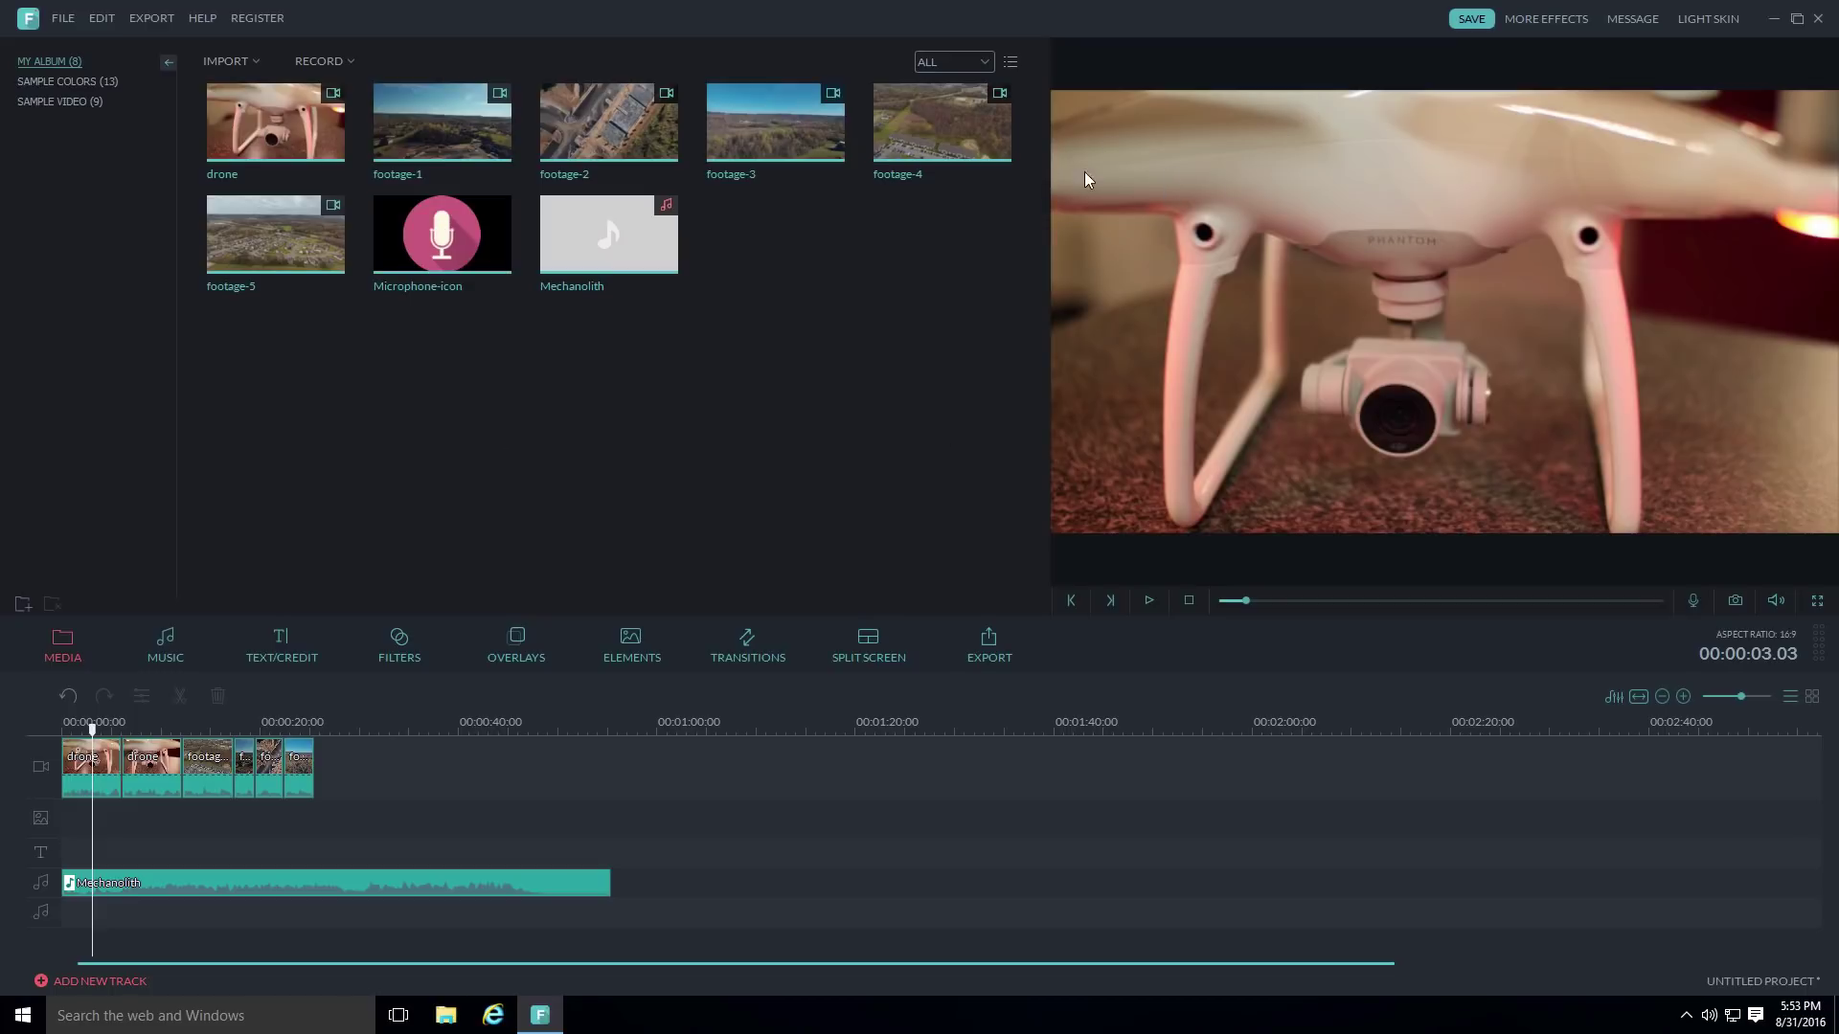
Place the Microphone-icon image at the start of the overlay track beneath the video clips and select it.
{"action": "left_click", "coordinate": [400, 237]}
{"action": "left_click_drag", "start_coordinate": [84, 831], "coordinate": [82, 807]}
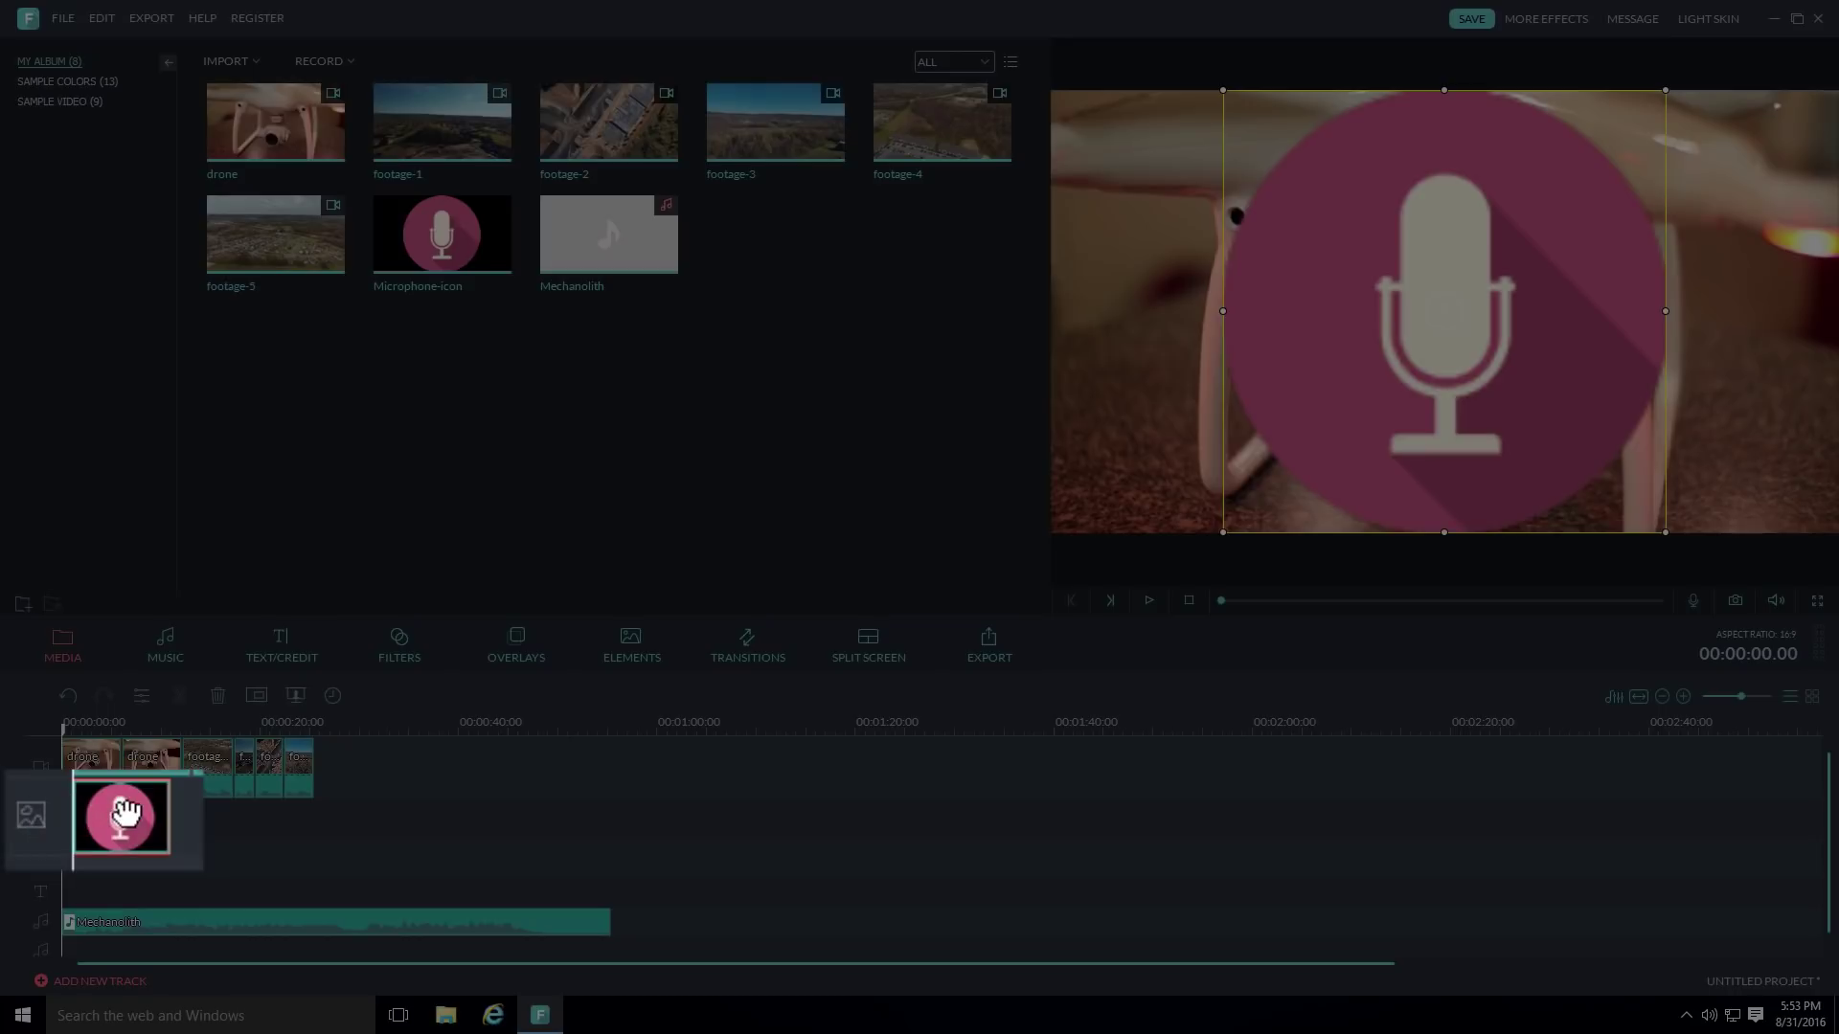
{"action": "left_click", "coordinate": [88, 819]}
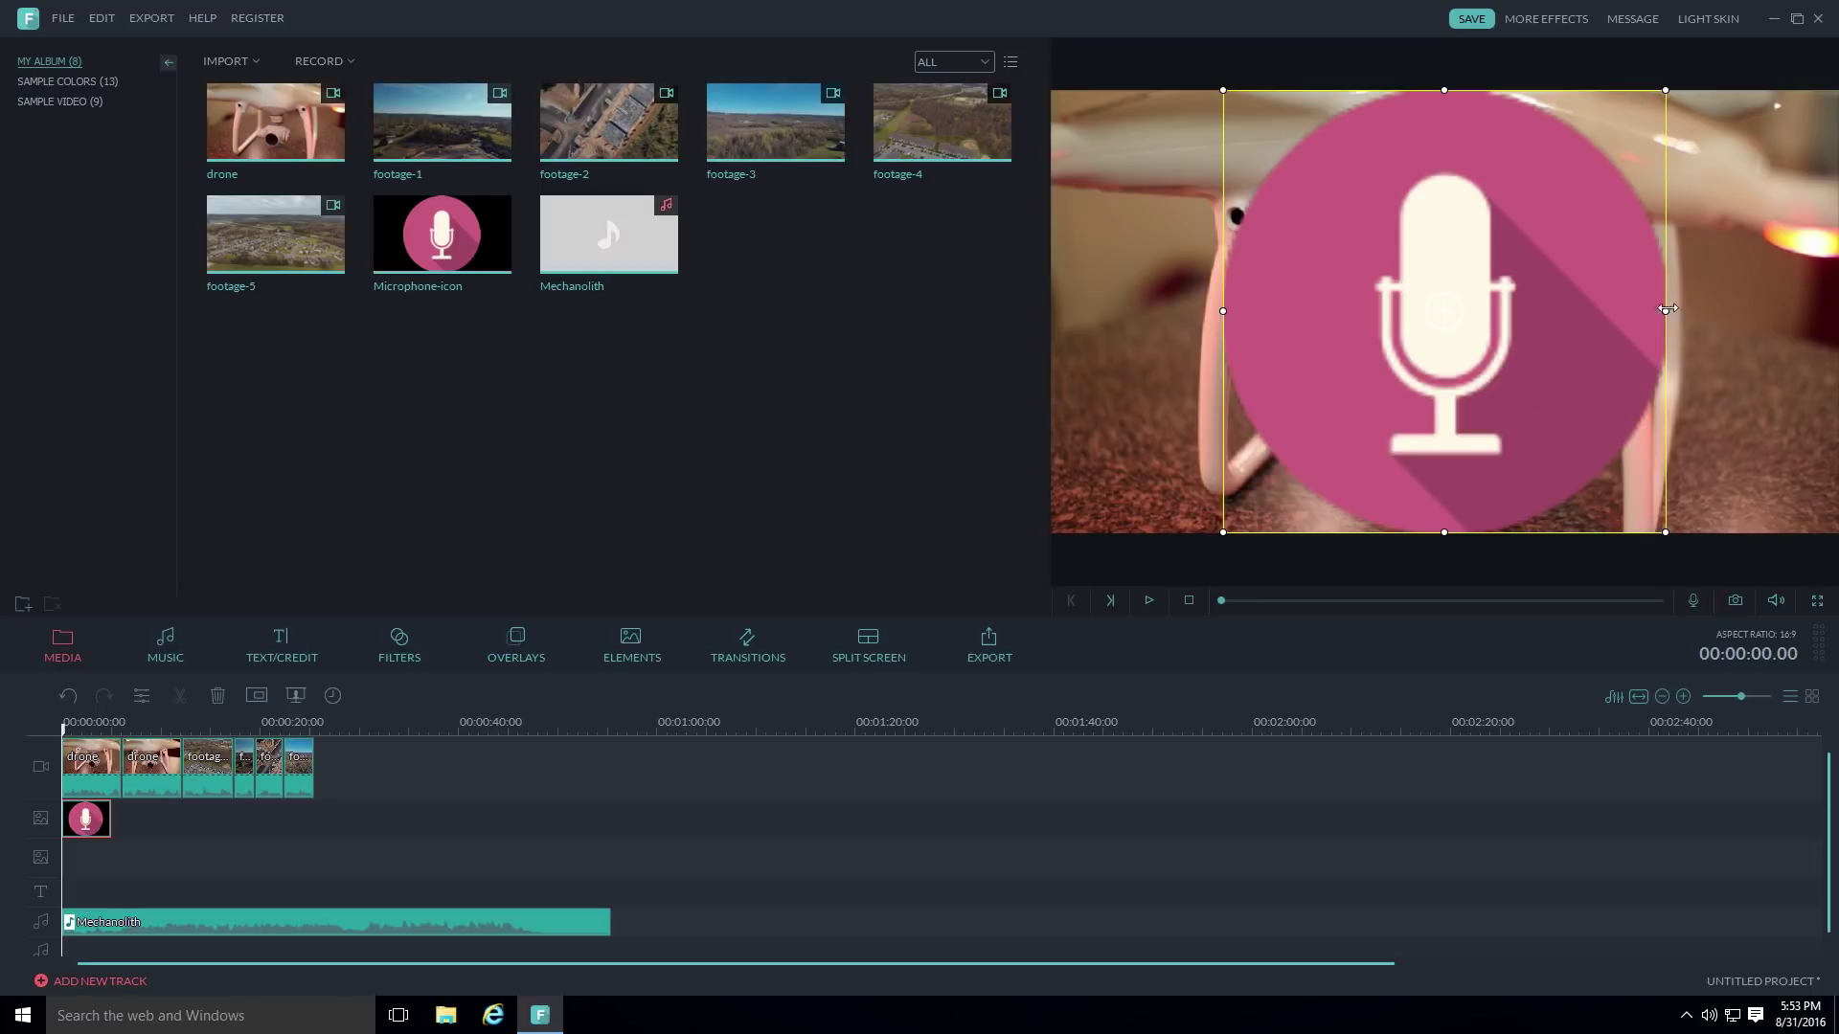
Shrink the microphone image to a small logo and move it into the upper-left corner of the video frame.
{"action": "left_click_drag", "start_coordinate": [1662, 531], "coordinate": [1290, 180]}
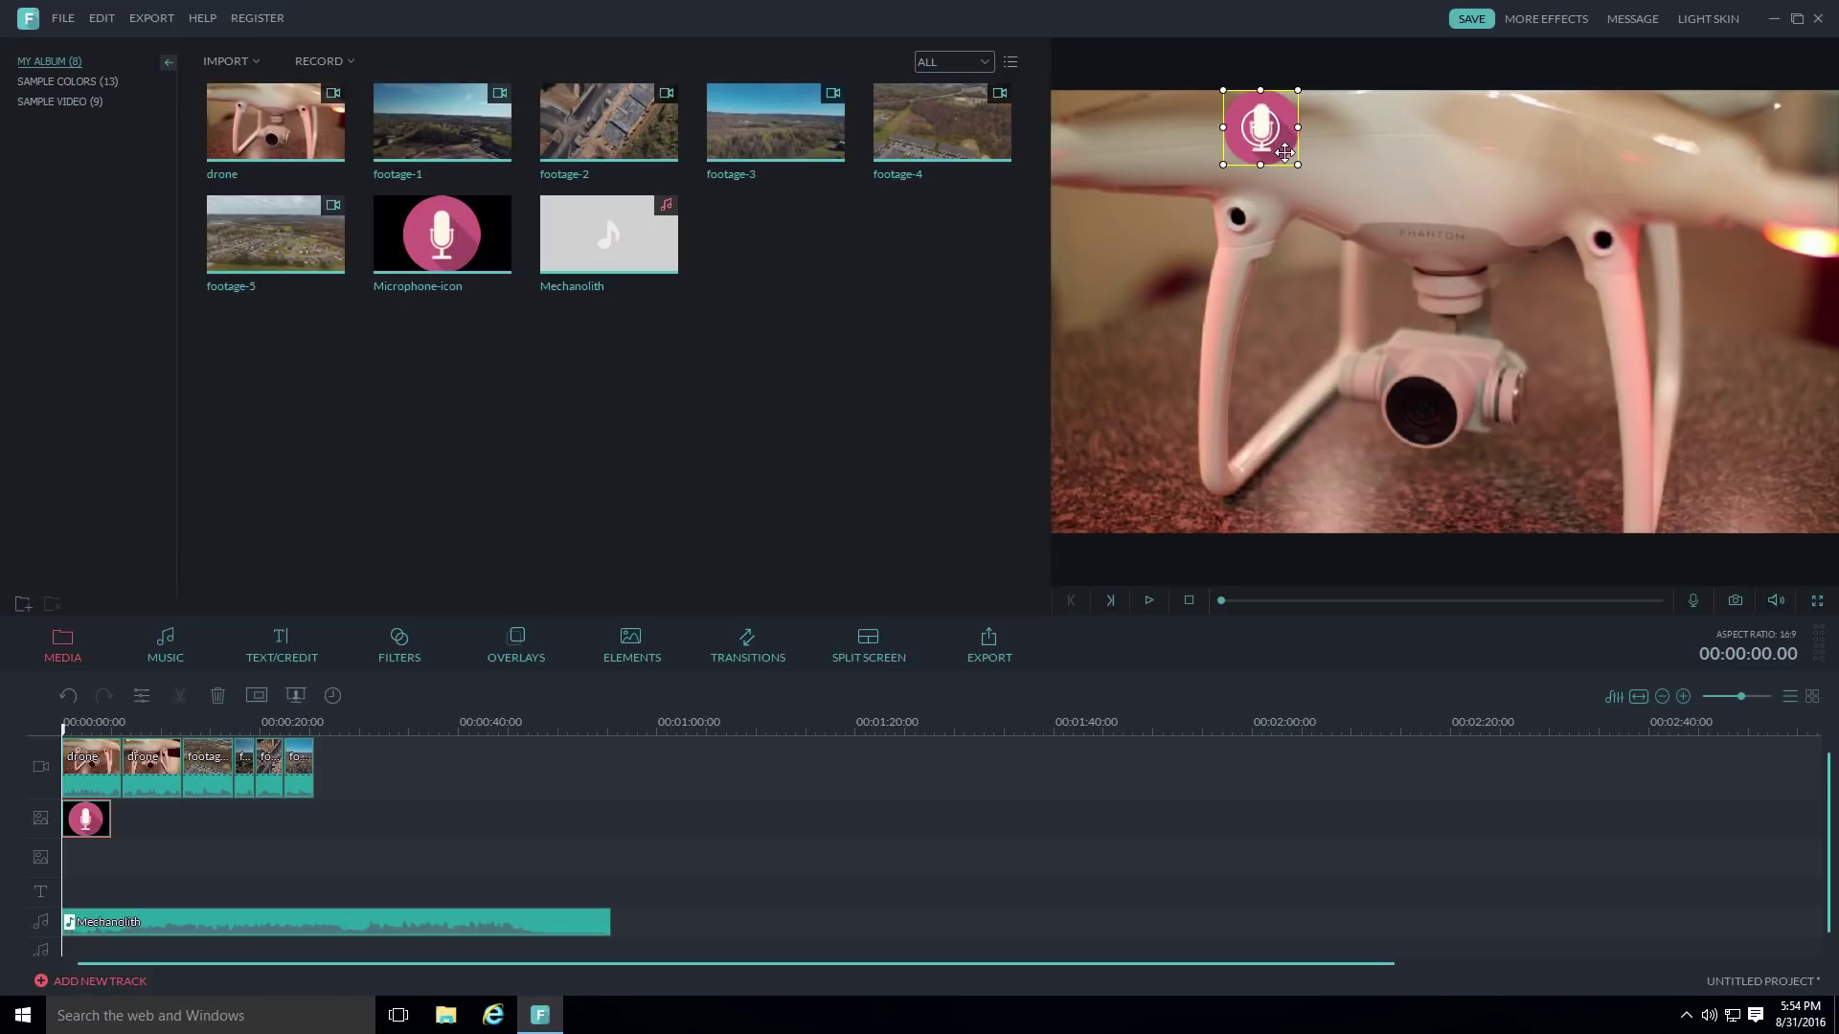
{"action": "left_click_drag", "start_coordinate": [1285, 150], "coordinate": [1110, 155]}
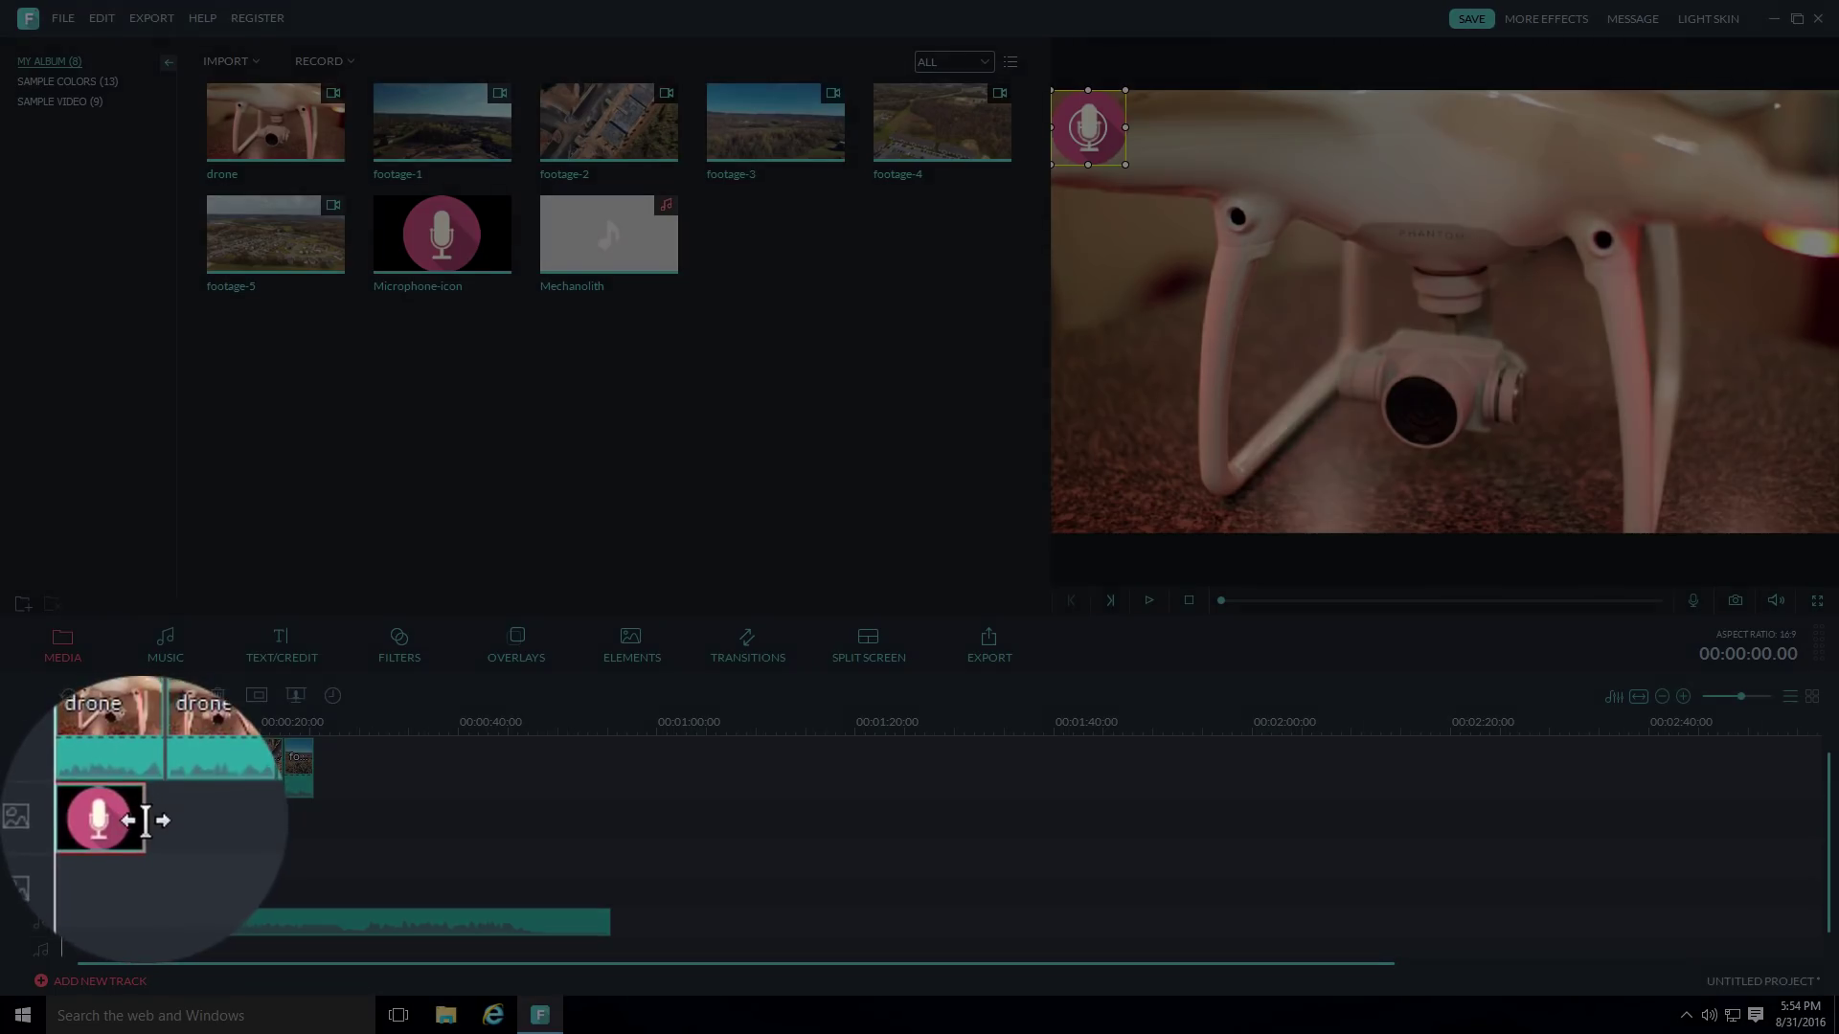
Extend the microphone image on its track so it ends together with the second drone clip.
{"action": "mouse_move", "coordinate": [147, 819]}
{"action": "left_mouse_down"}
{"action": "mouse_move", "coordinate": [374, 809]}
{"action": "mouse_move", "coordinate": [111, 821]}
{"action": "mouse_move", "coordinate": [181, 825]}
{"action": "left_mouse_up"}
{"action": "left_click", "coordinate": [233, 840]}
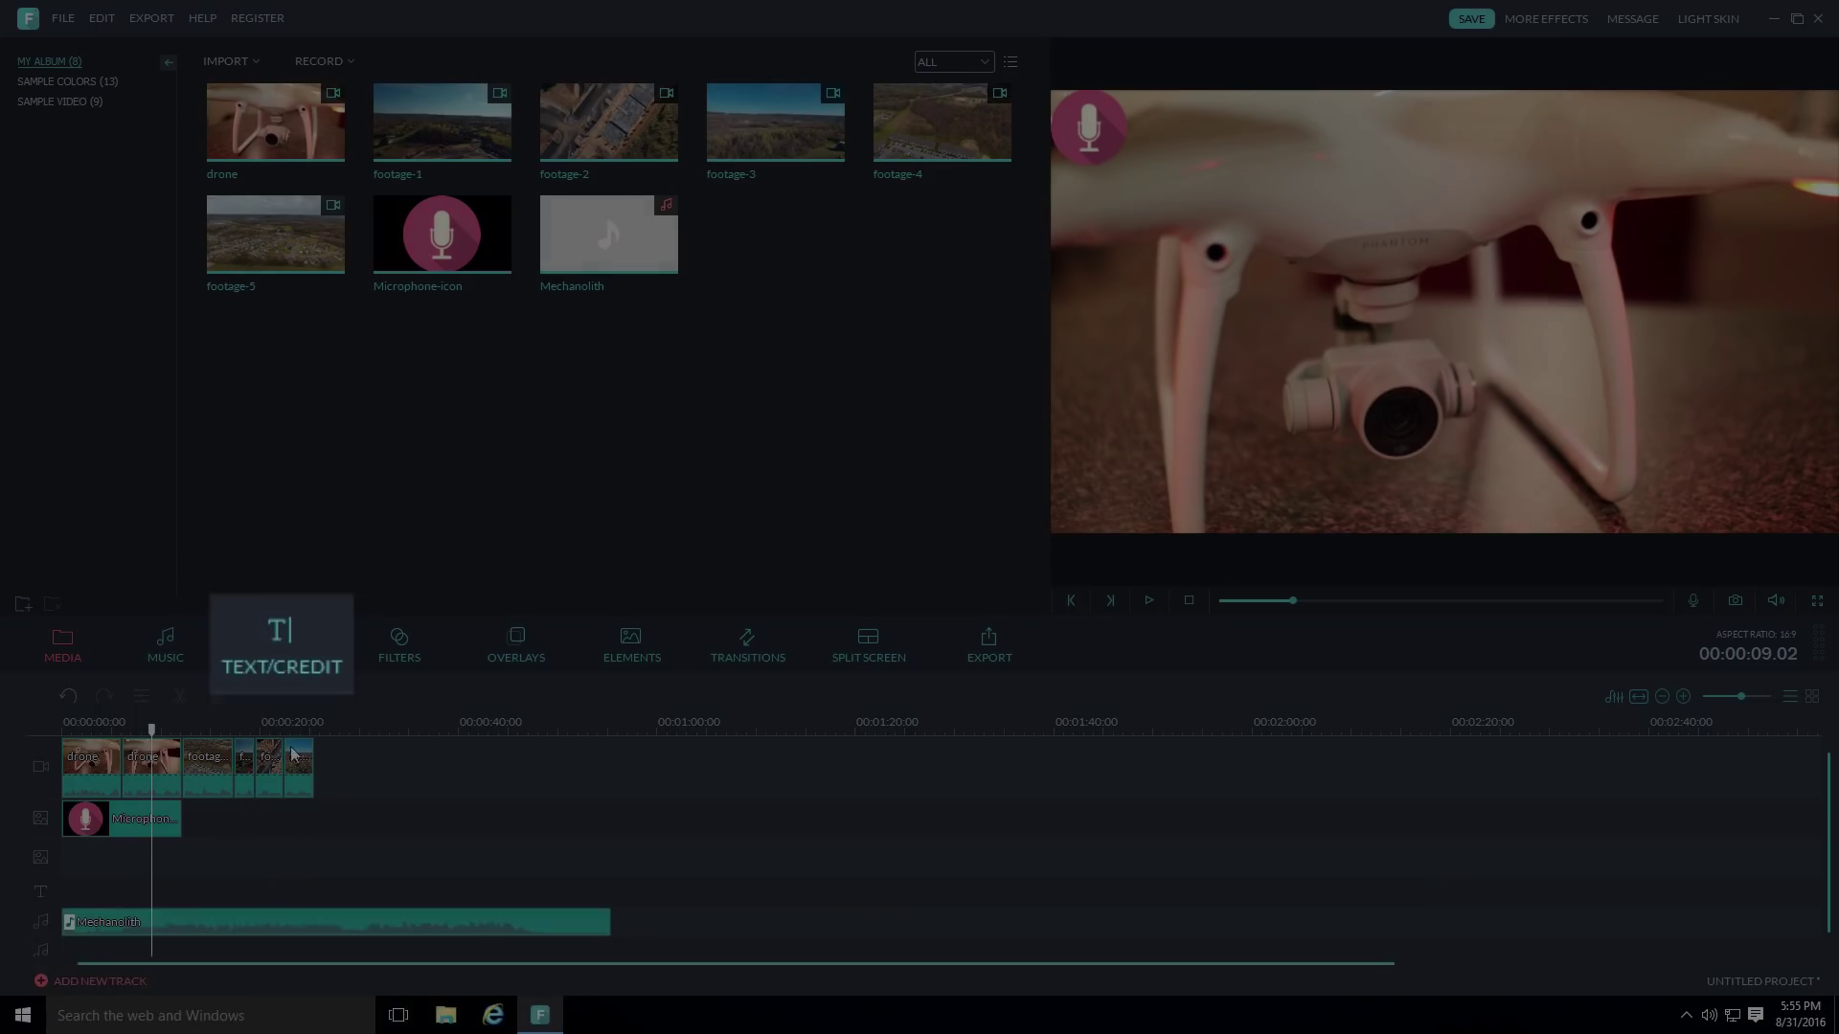
Browse the title presets, add Wreath Drawing Title to the text track, and stretch it under both drone clips.
{"action": "left_click", "coordinate": [295, 661]}
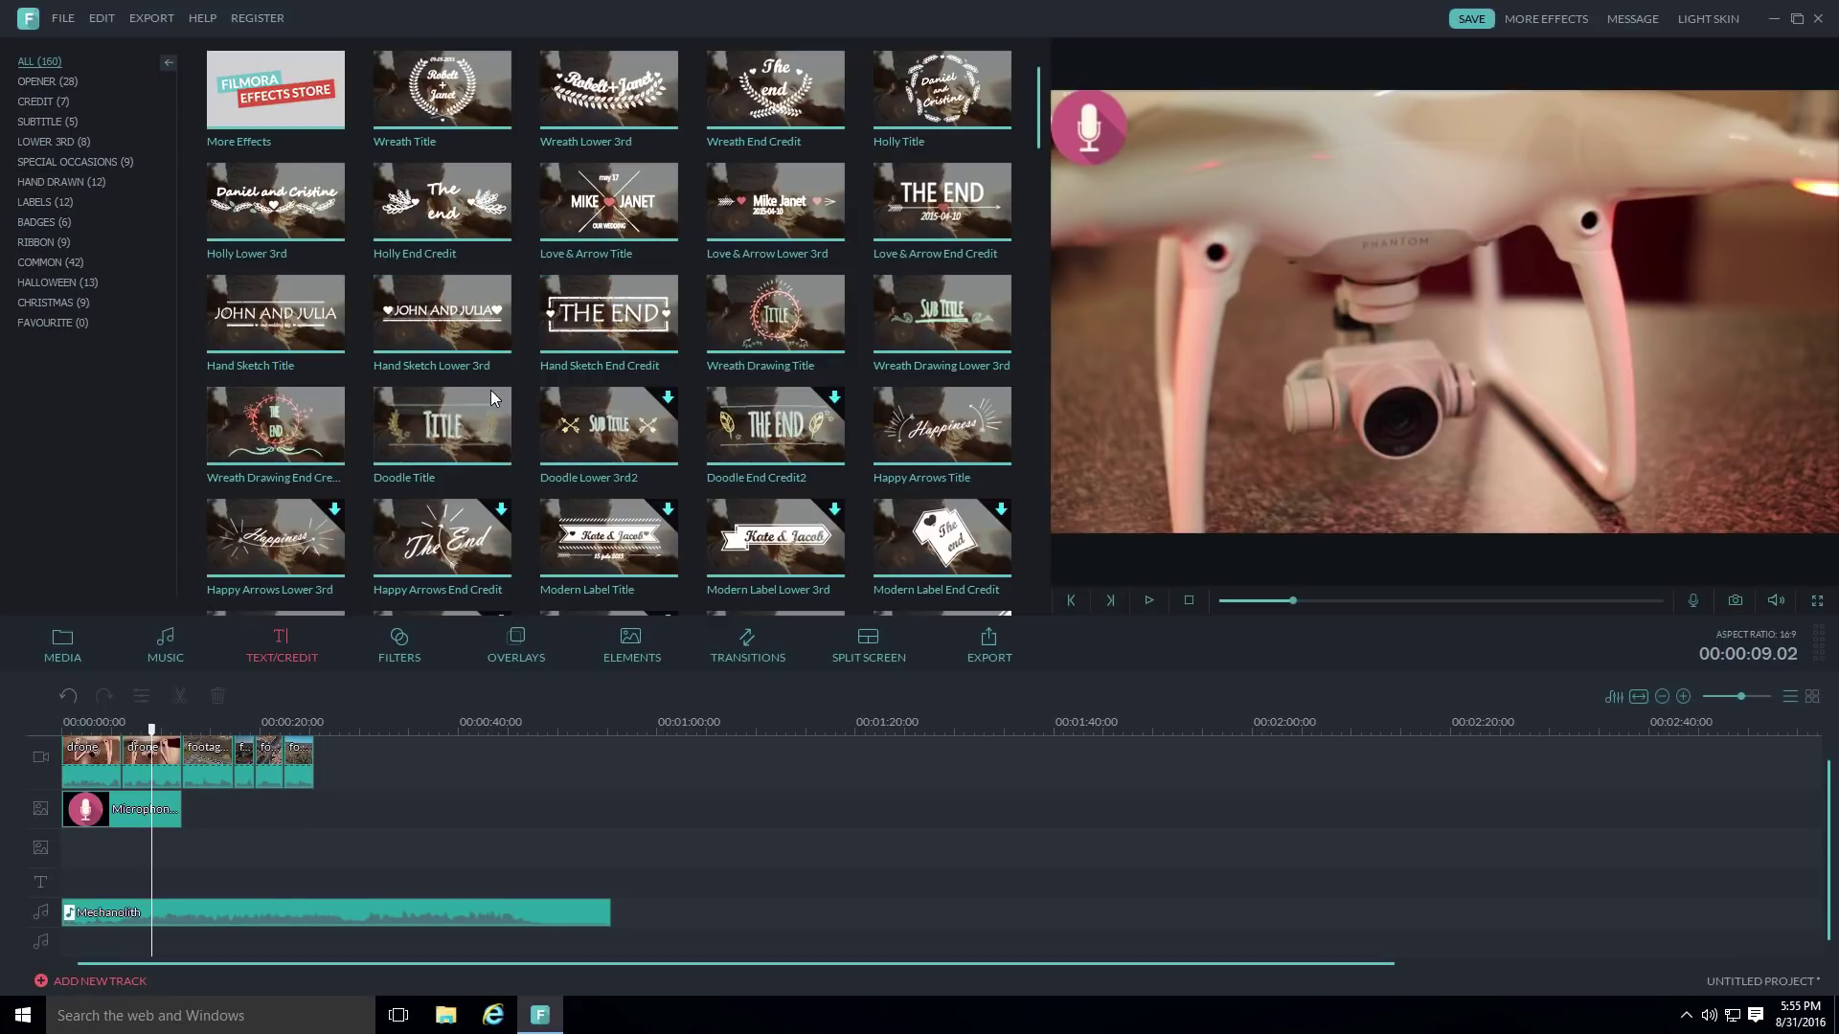
{"action": "left_click", "coordinate": [607, 428]}
{"action": "mouse_move", "coordinate": [1037, 120]}
{"action": "left_mouse_down"}
{"action": "mouse_move", "coordinate": [1032, 399]}
{"action": "mouse_move", "coordinate": [1044, 123]}
{"action": "left_mouse_up"}
{"action": "left_click", "coordinate": [776, 321]}
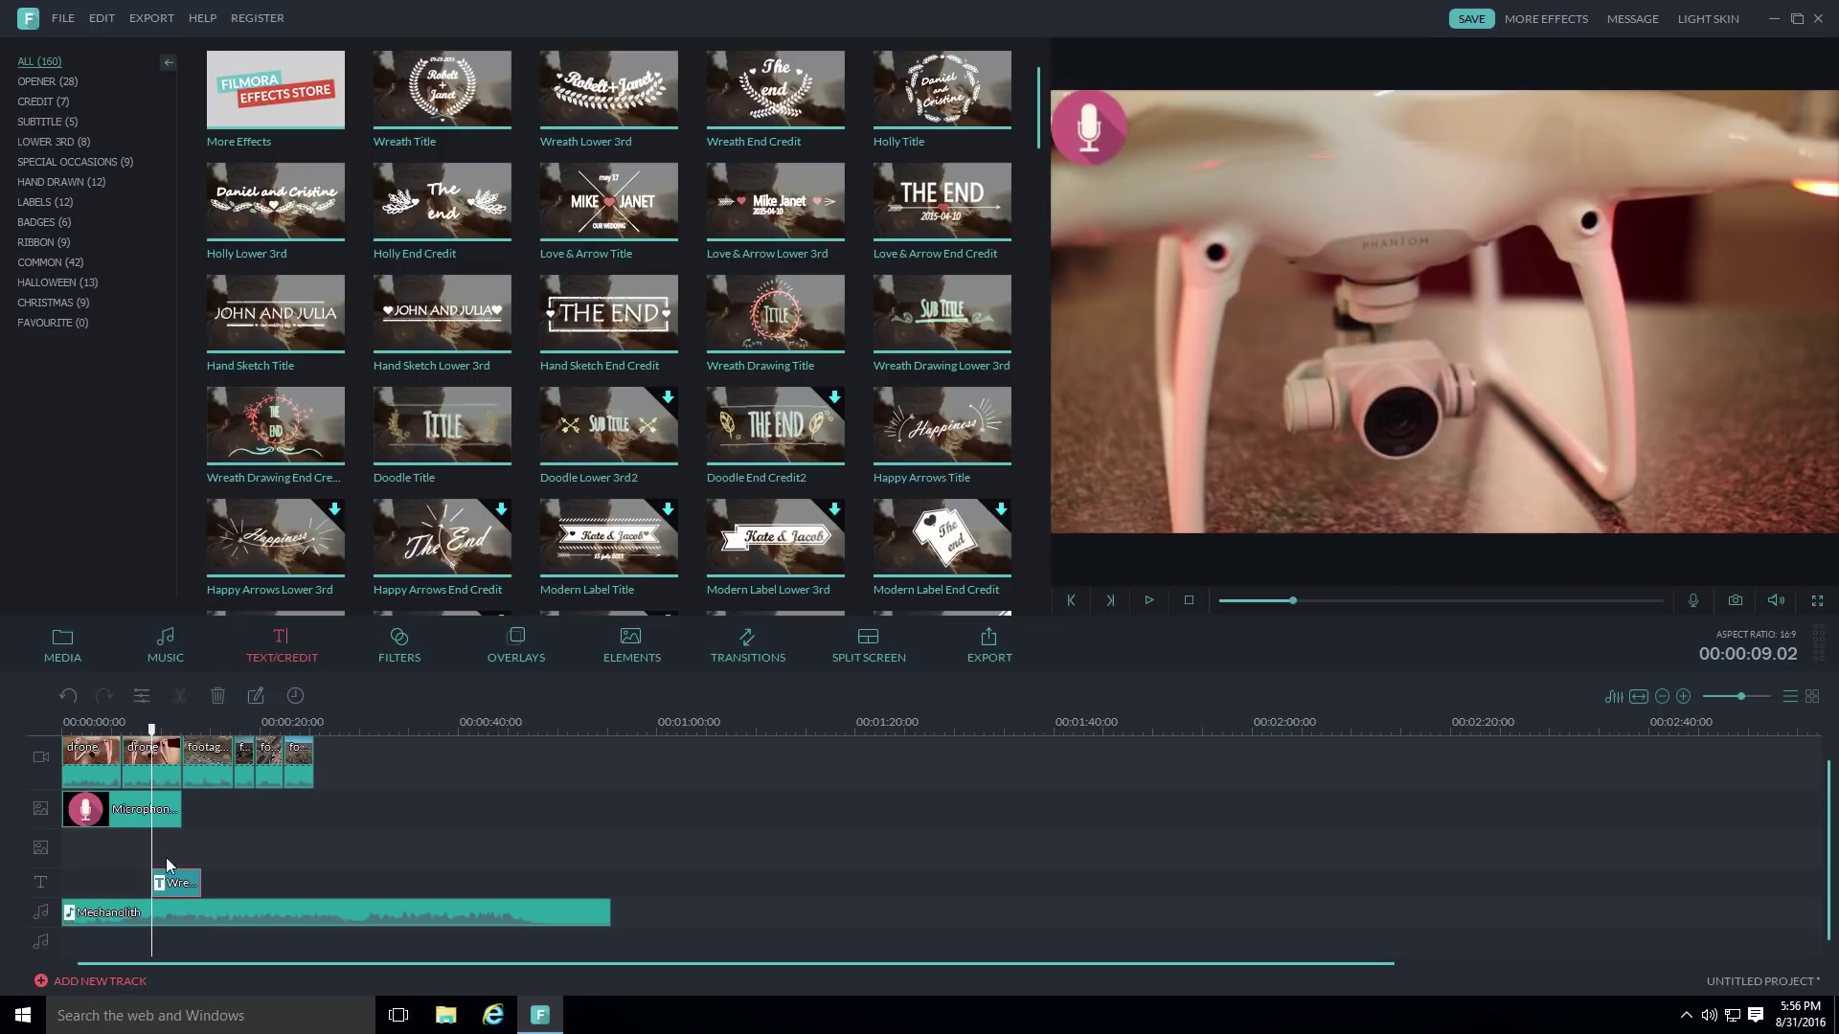
{"action": "mouse_move", "coordinate": [184, 882]}
{"action": "left_mouse_down"}
{"action": "mouse_move", "coordinate": [96, 880]}
{"action": "mouse_move", "coordinate": [182, 877]}
{"action": "left_mouse_up"}
{"action": "left_click_drag", "start_coordinate": [176, 728], "coordinate": [131, 729]}
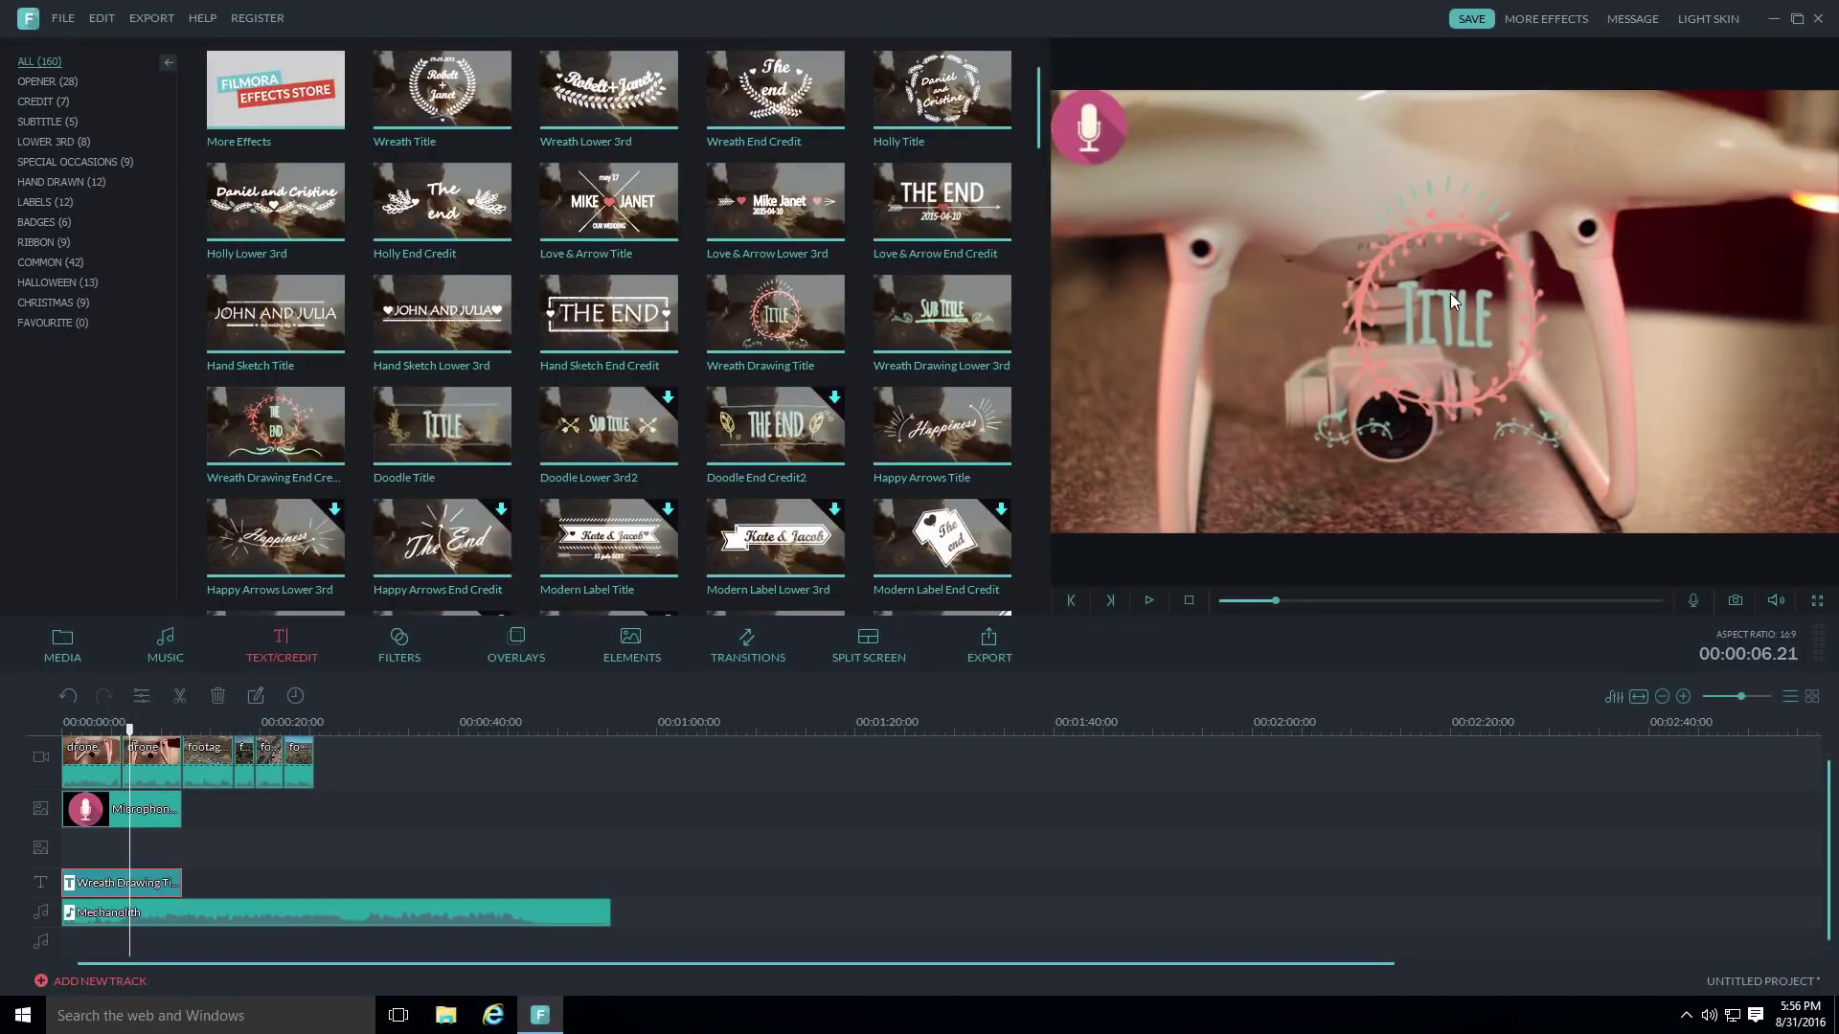
Replace the wreath title's text with "Drone" and set its font to Arial Black.
{"action": "double_click", "coordinate": [1450, 293]}
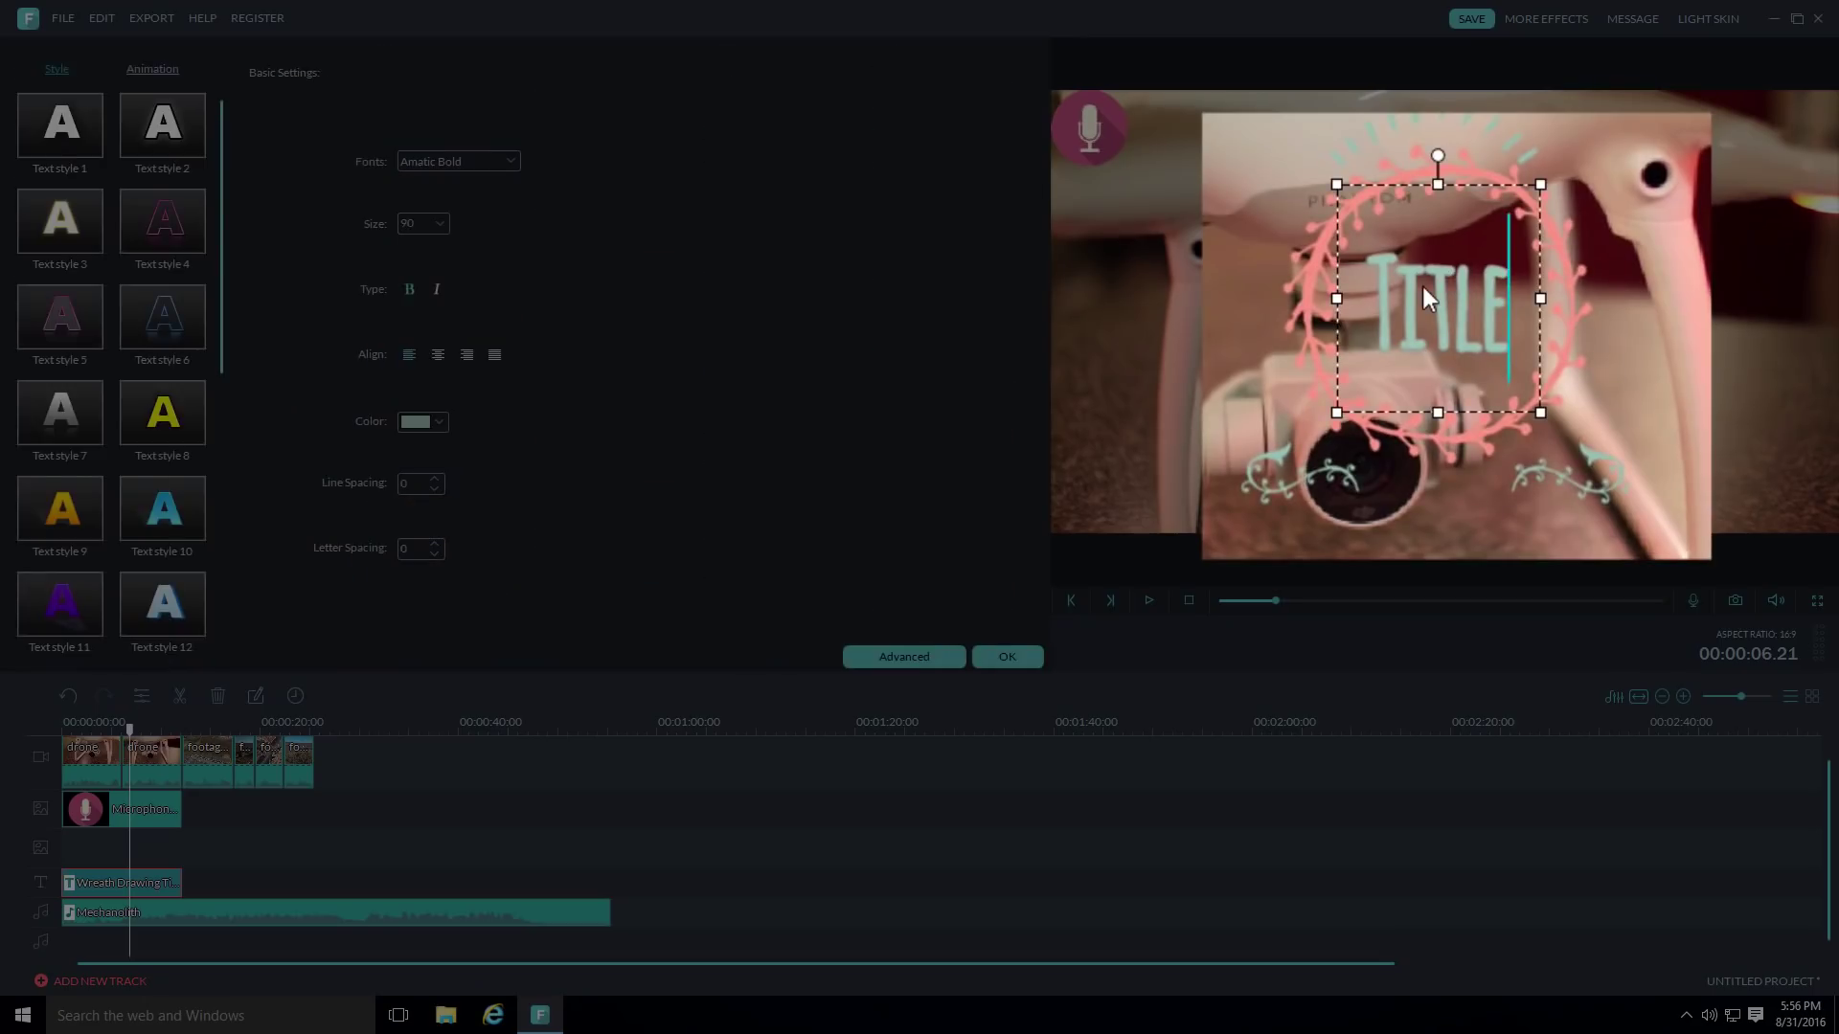
{"action": "left_click_drag", "start_coordinate": [1381, 274], "coordinate": [1483, 323]}
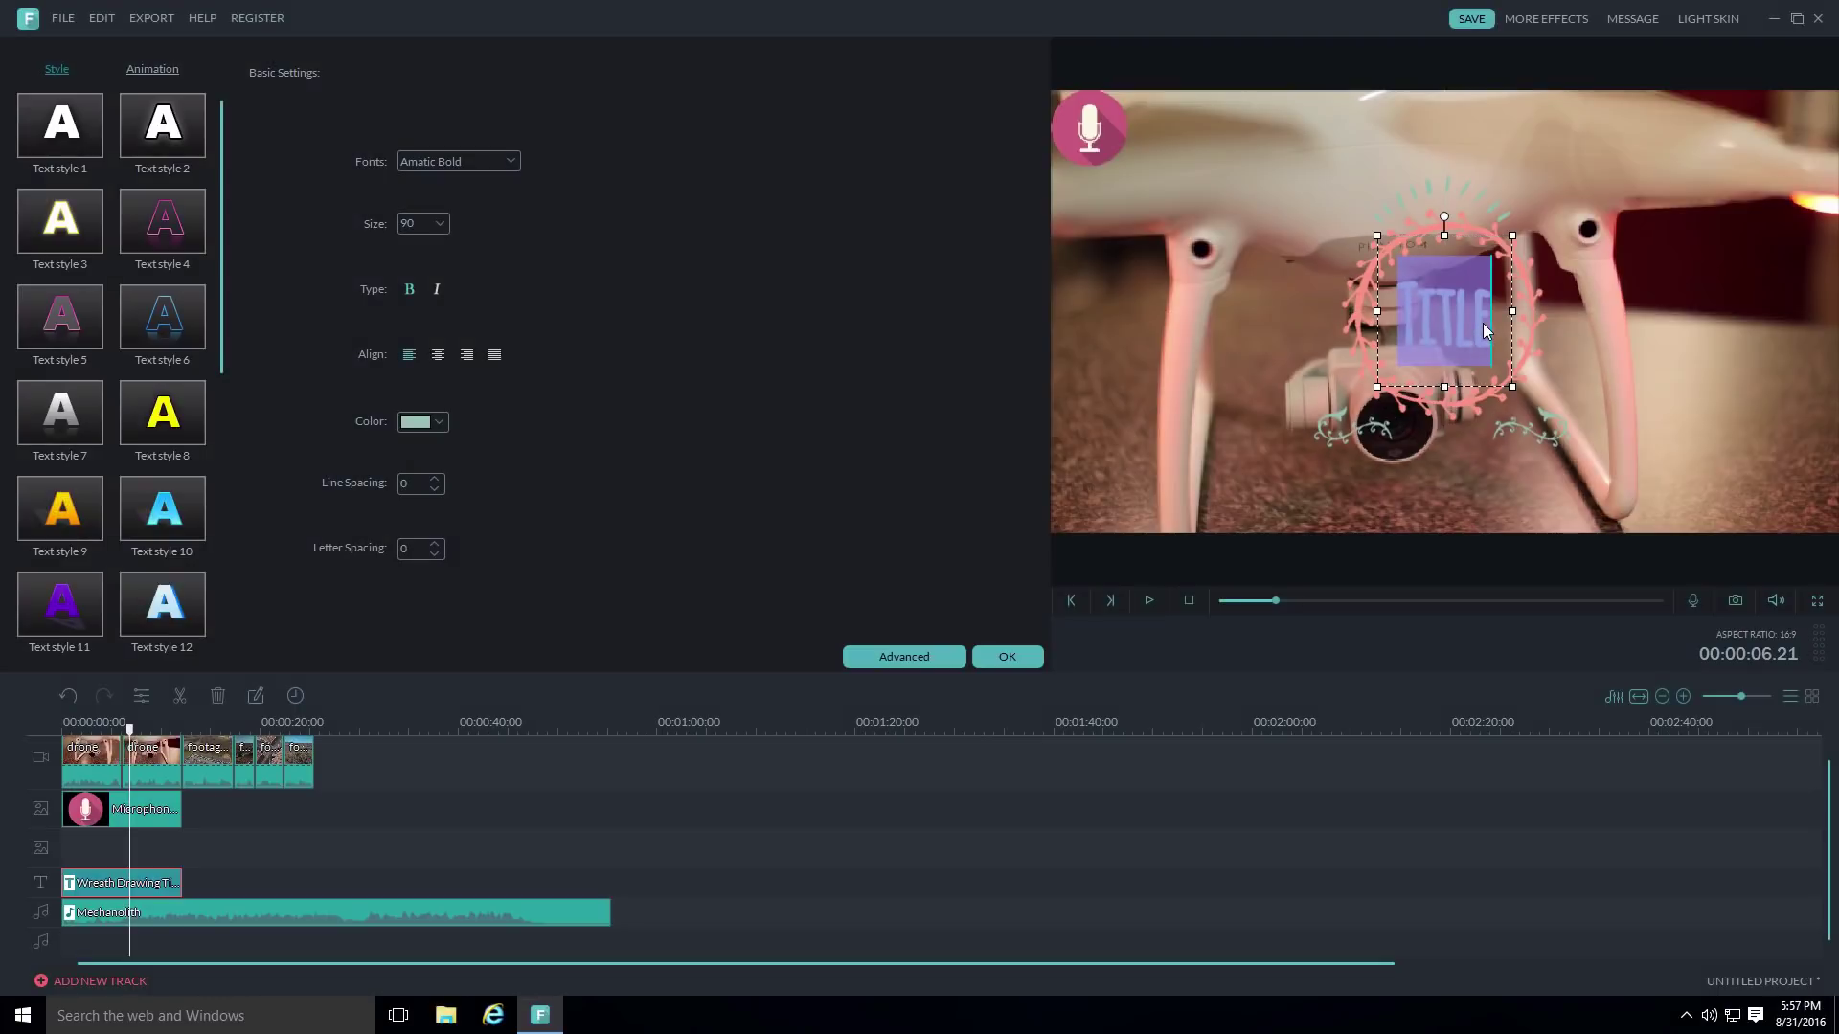
{"action": "type", "text": "Drone"}
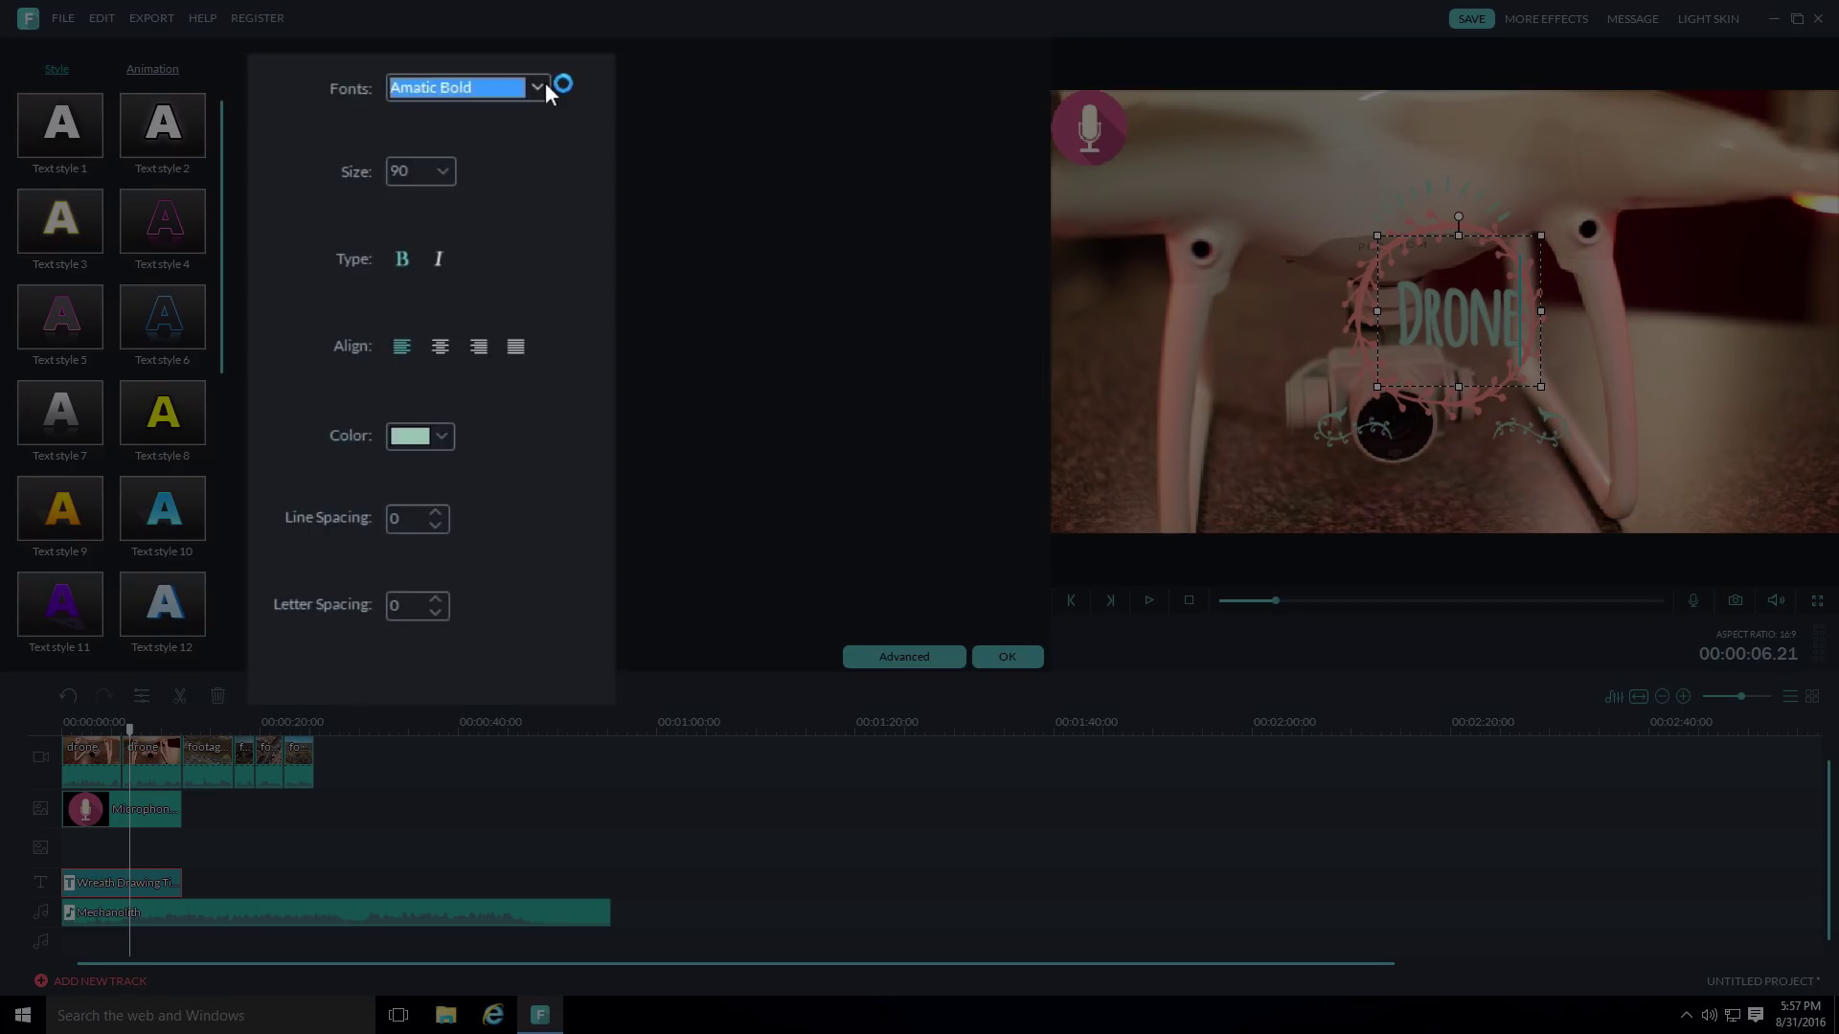
{"action": "left_click", "coordinate": [513, 161]}
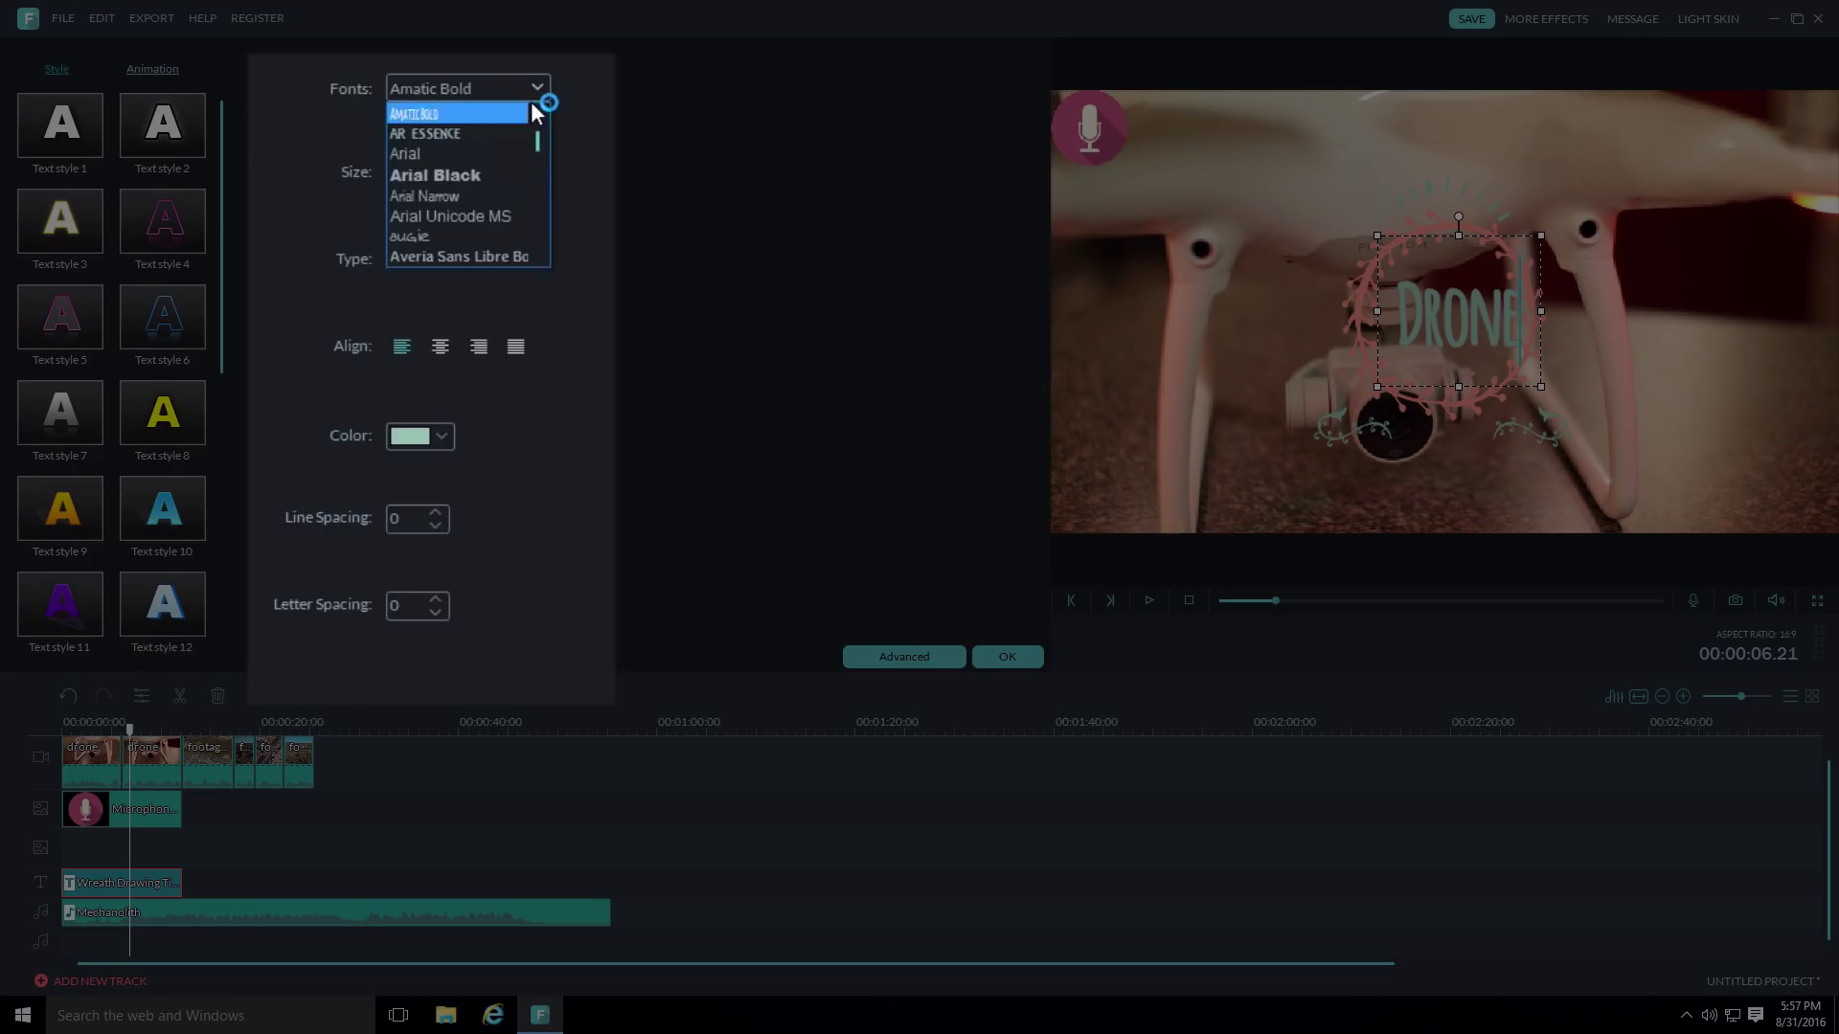
{"action": "left_click", "coordinate": [460, 177]}
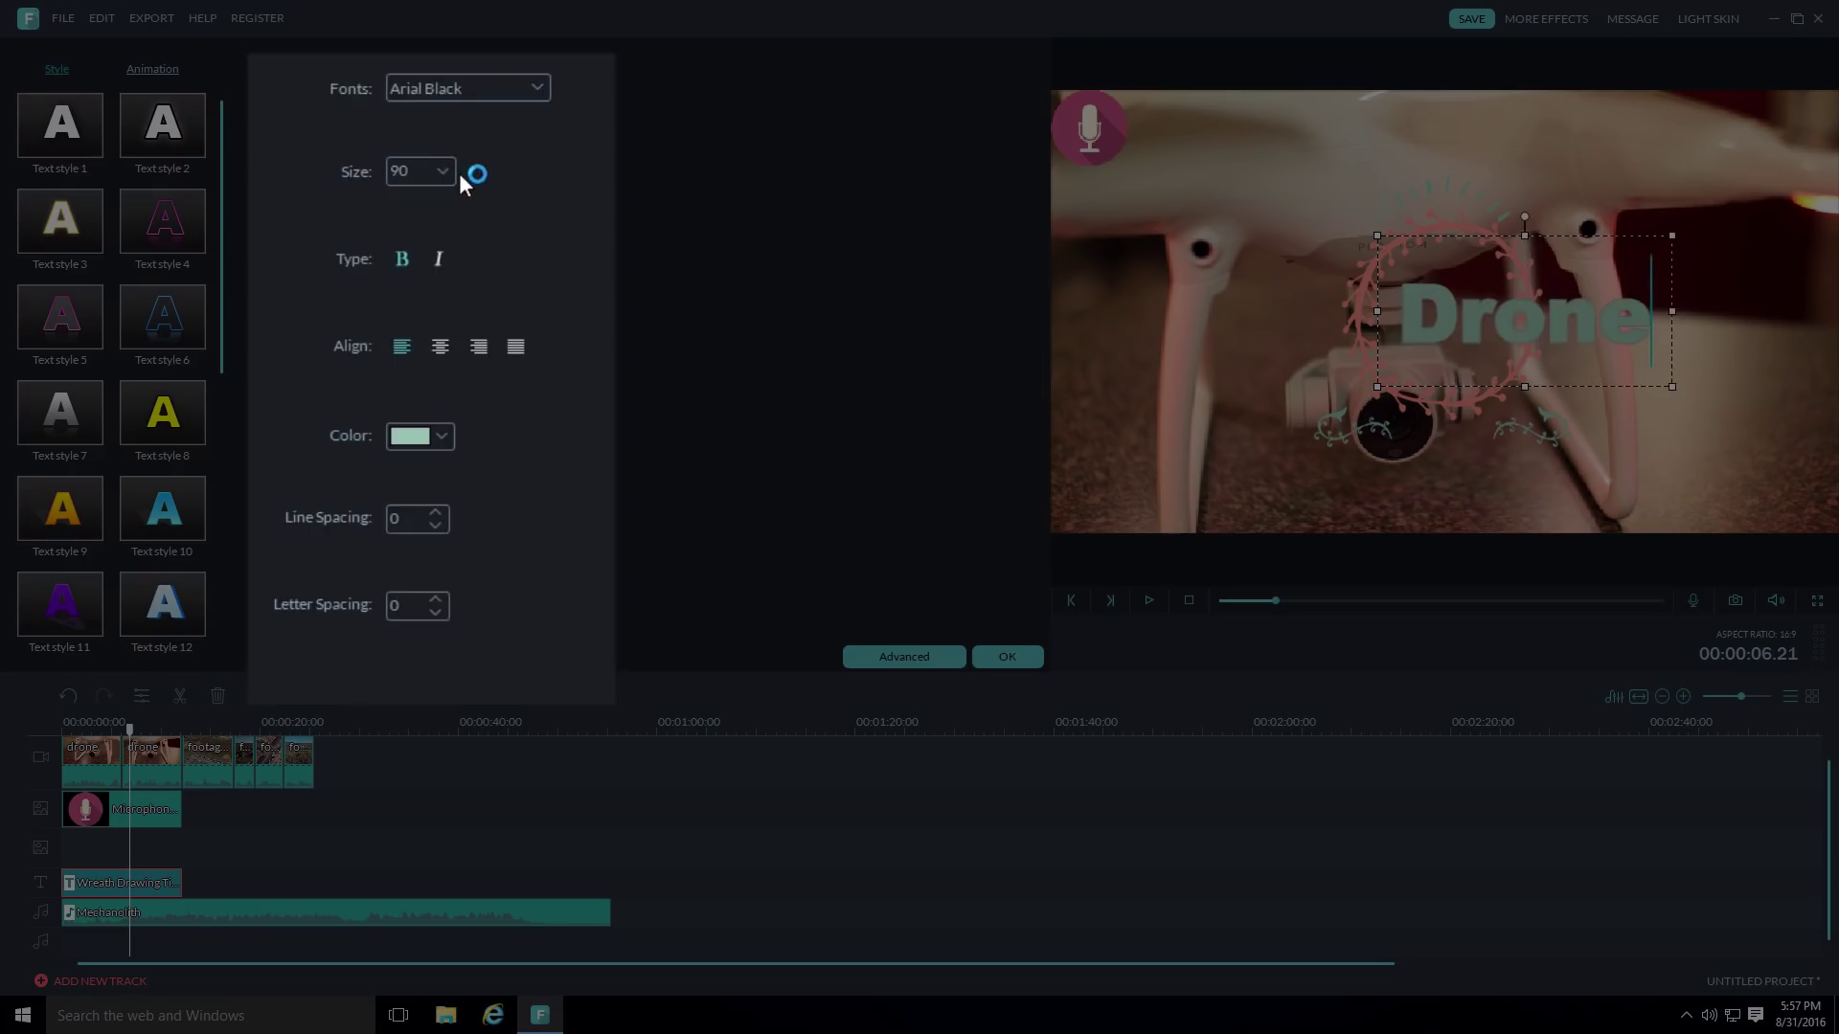
Restyle the Drone text in Bodoni MT at size 72, centred over the wreath, and delete the title from the timeline.
{"action": "left_click", "coordinate": [485, 91]}
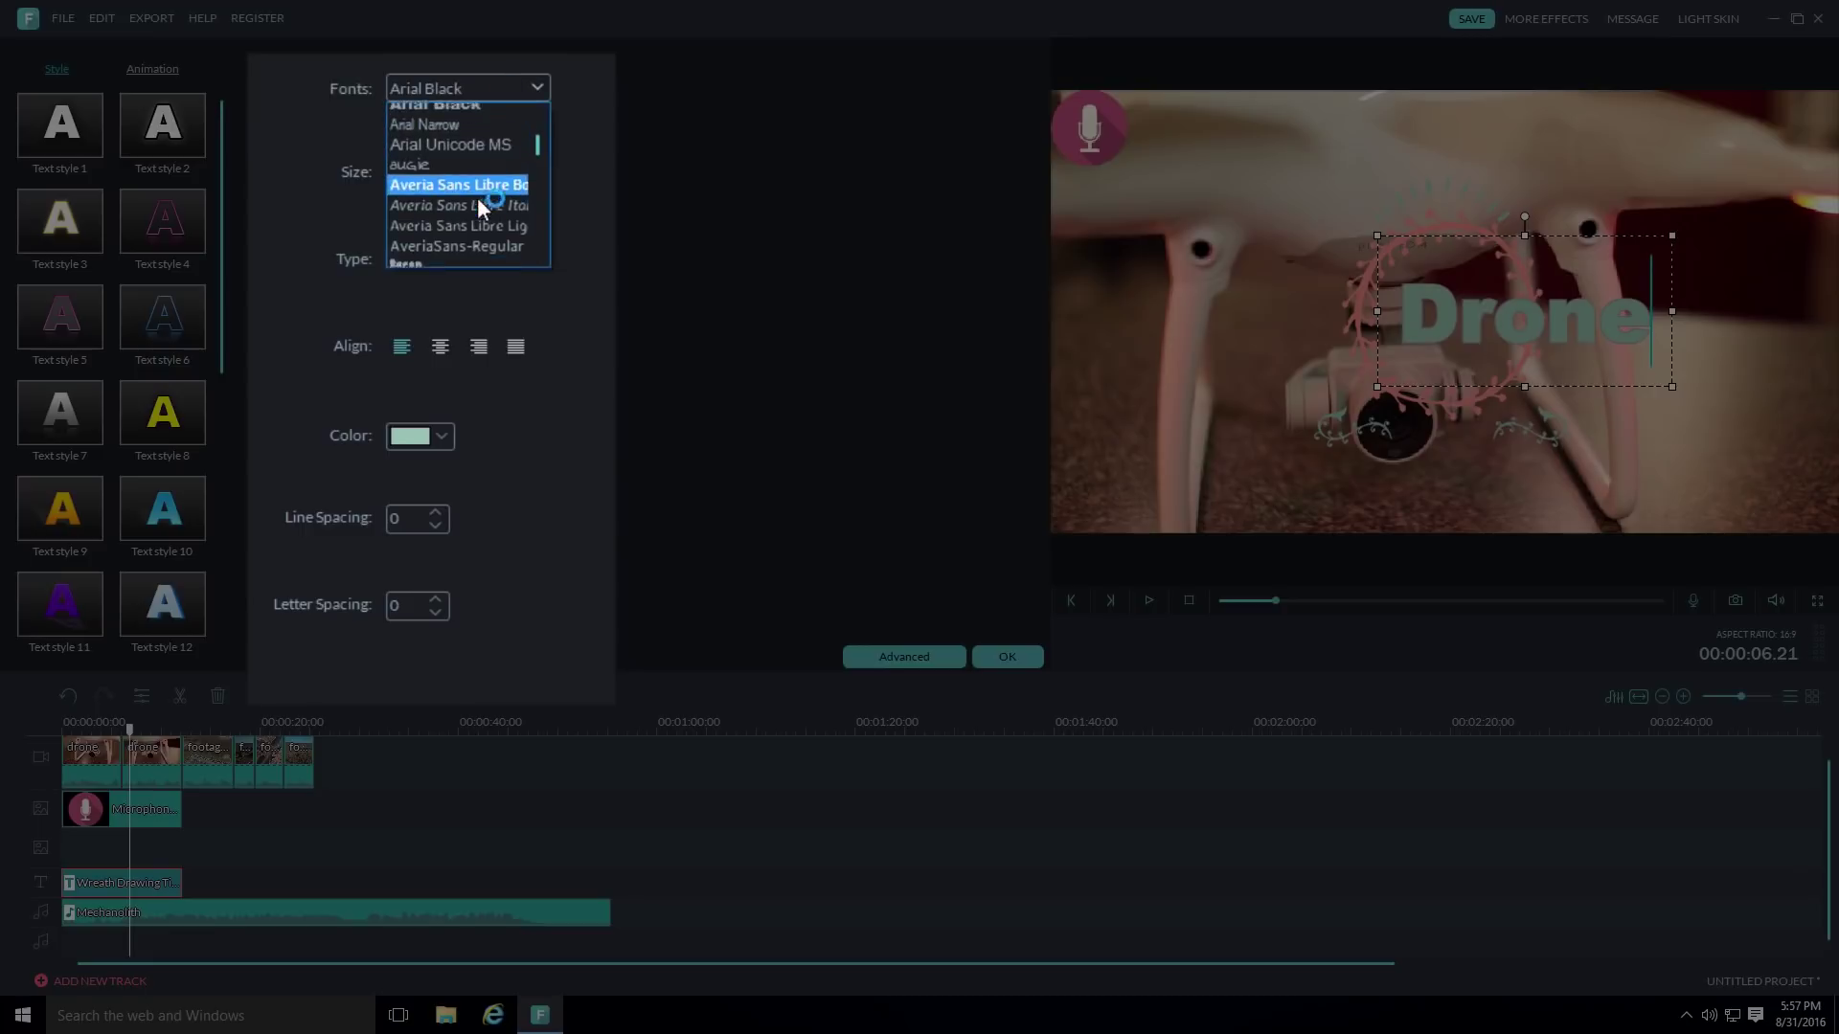
{"action": "left_click", "coordinate": [477, 197]}
{"action": "left_click_drag", "start_coordinate": [1540, 339], "coordinate": [1513, 380]}
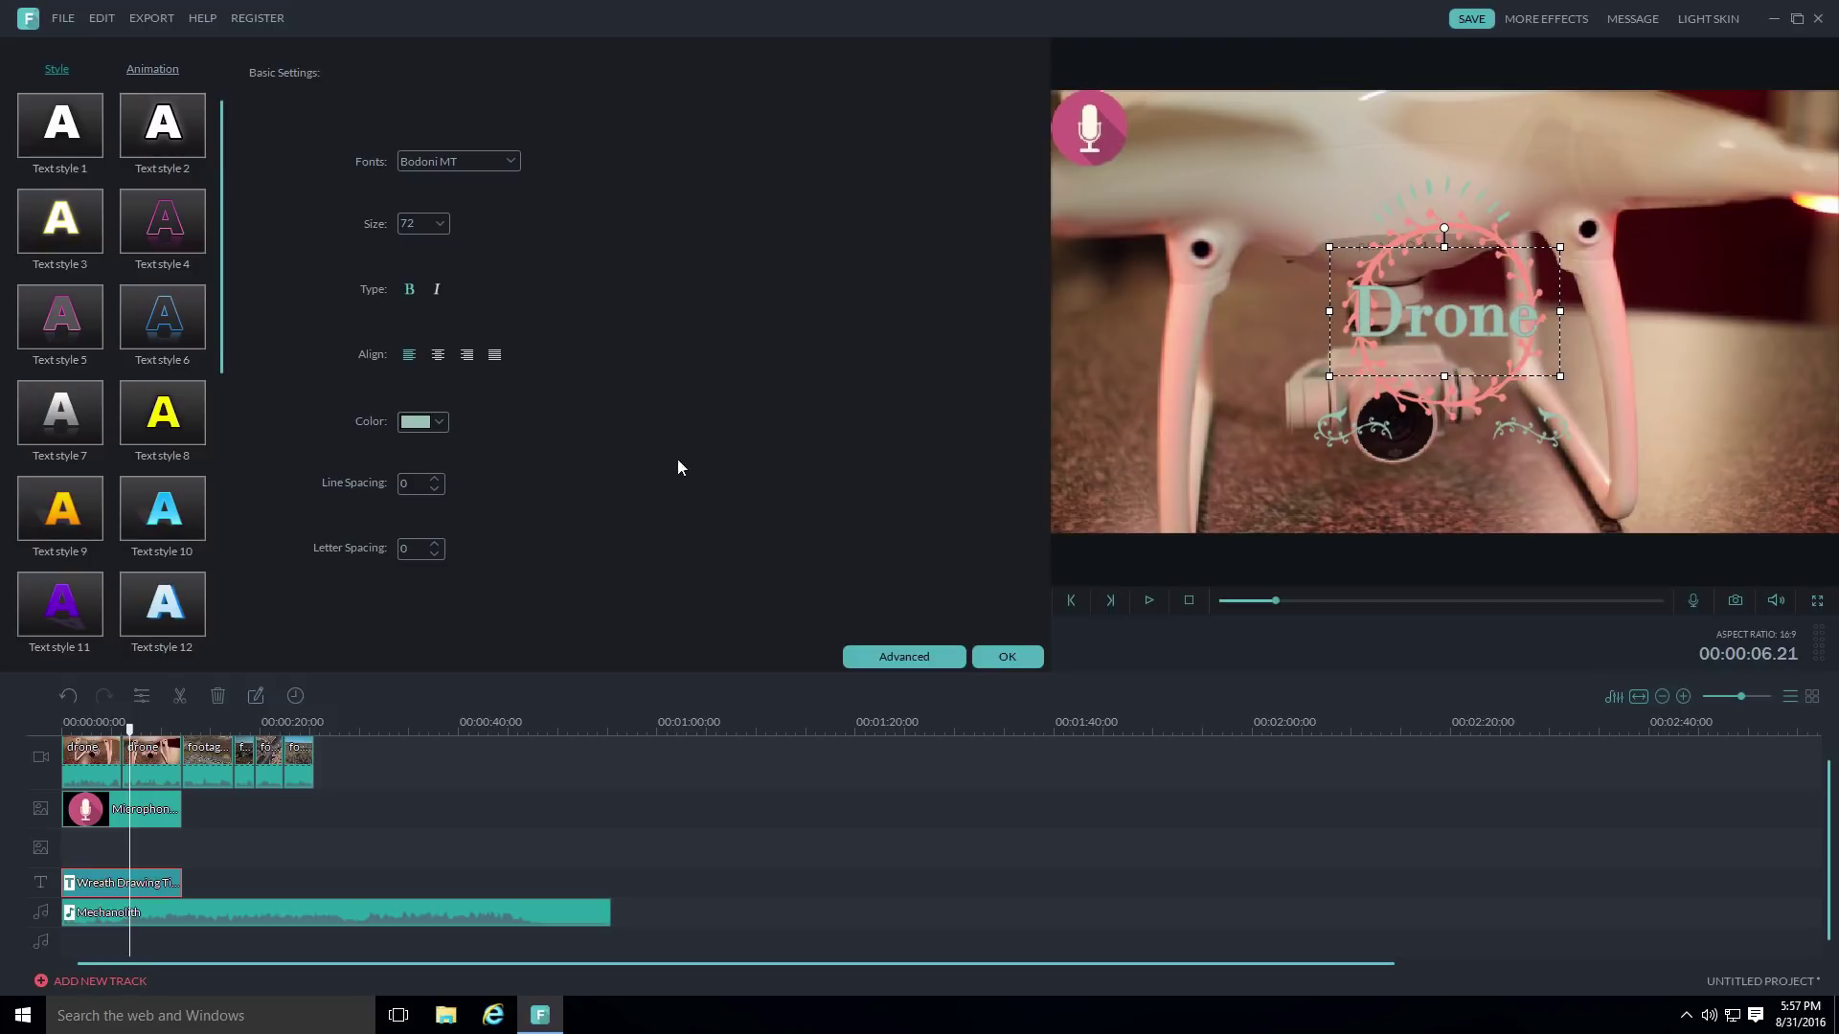
{"action": "left_click", "coordinate": [1027, 657]}
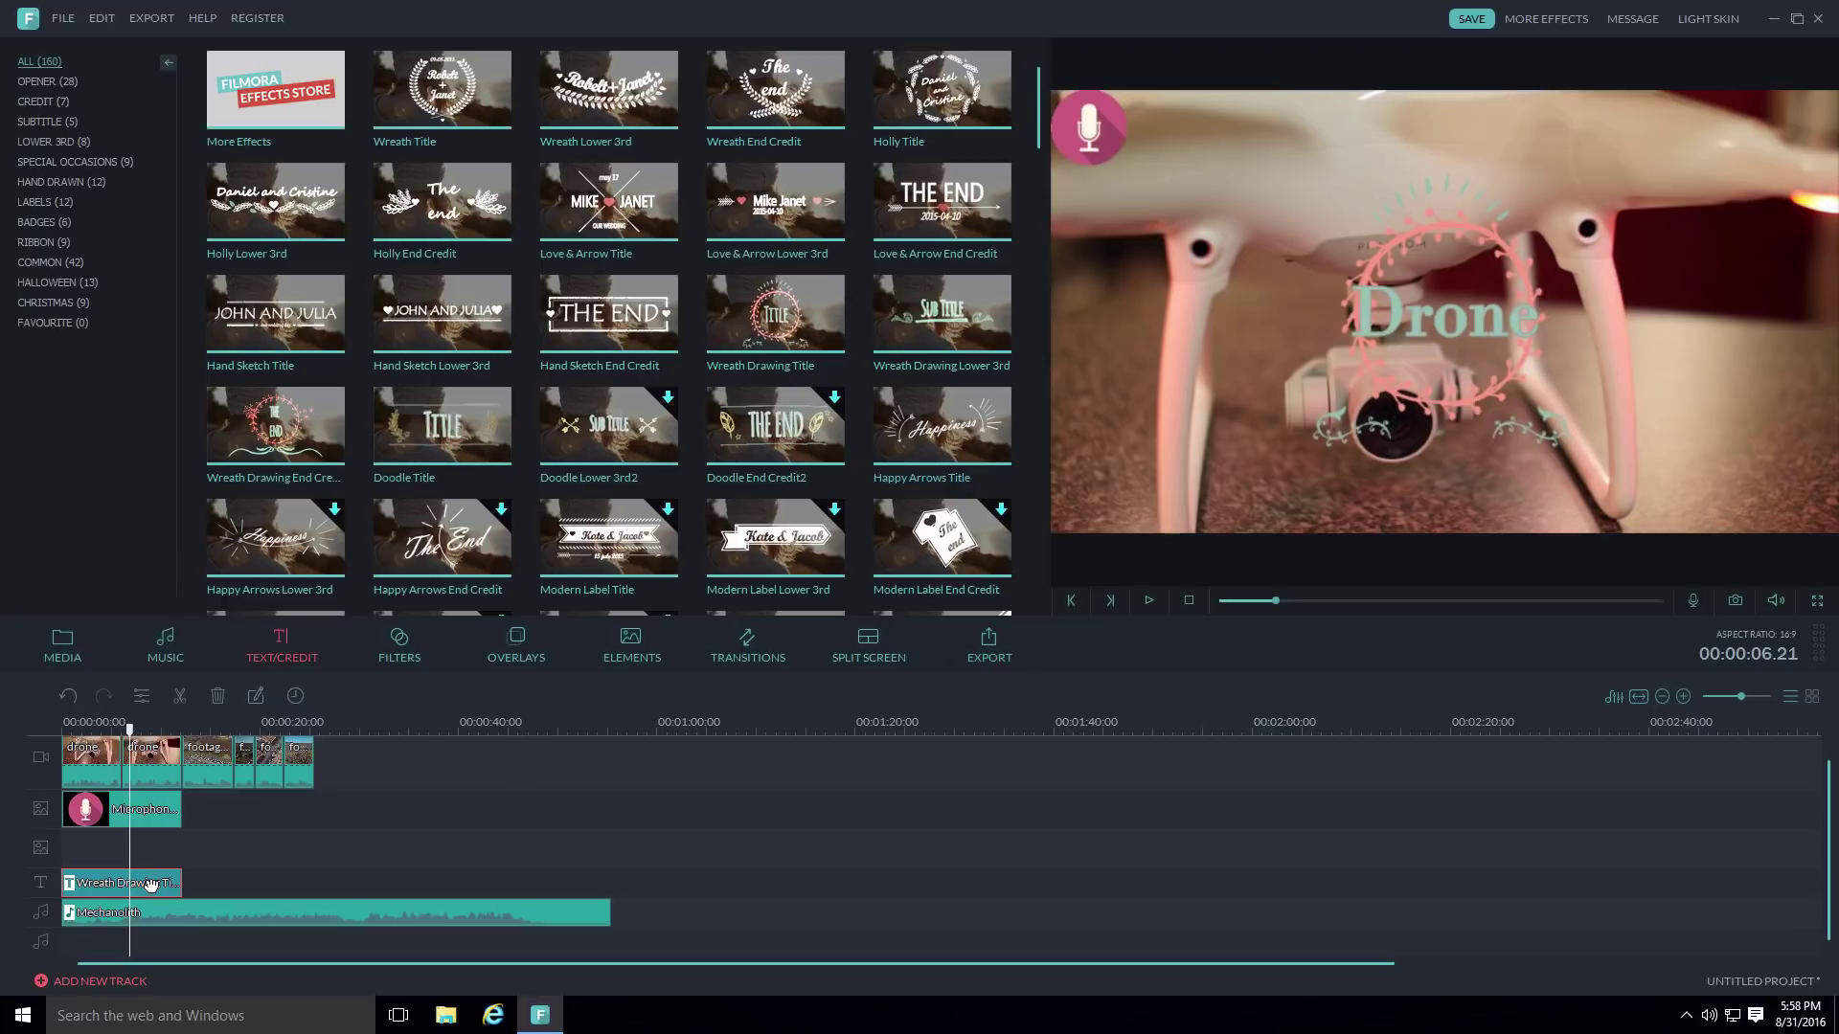
{"action": "left_click", "coordinate": [223, 693]}
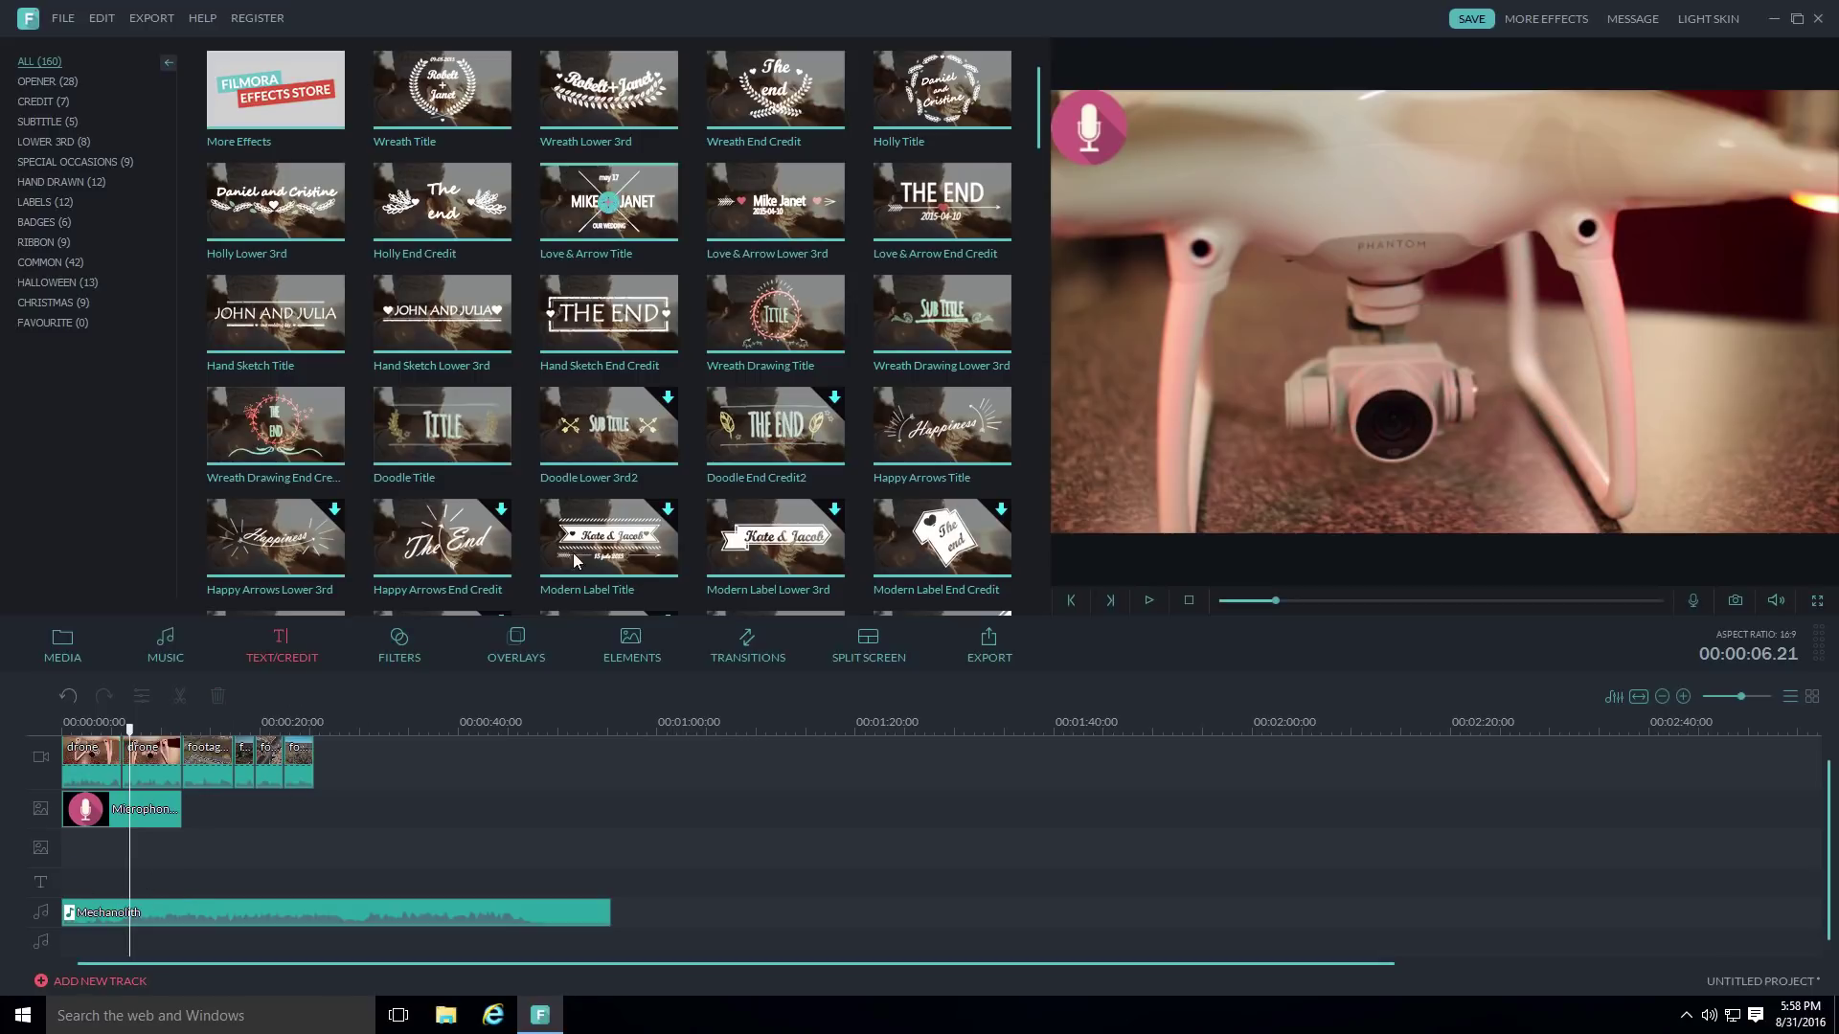
Browse the filter library and preview filters such as FocusColor and Metropolis on the timeline footage.
{"action": "left_click", "coordinate": [409, 638]}
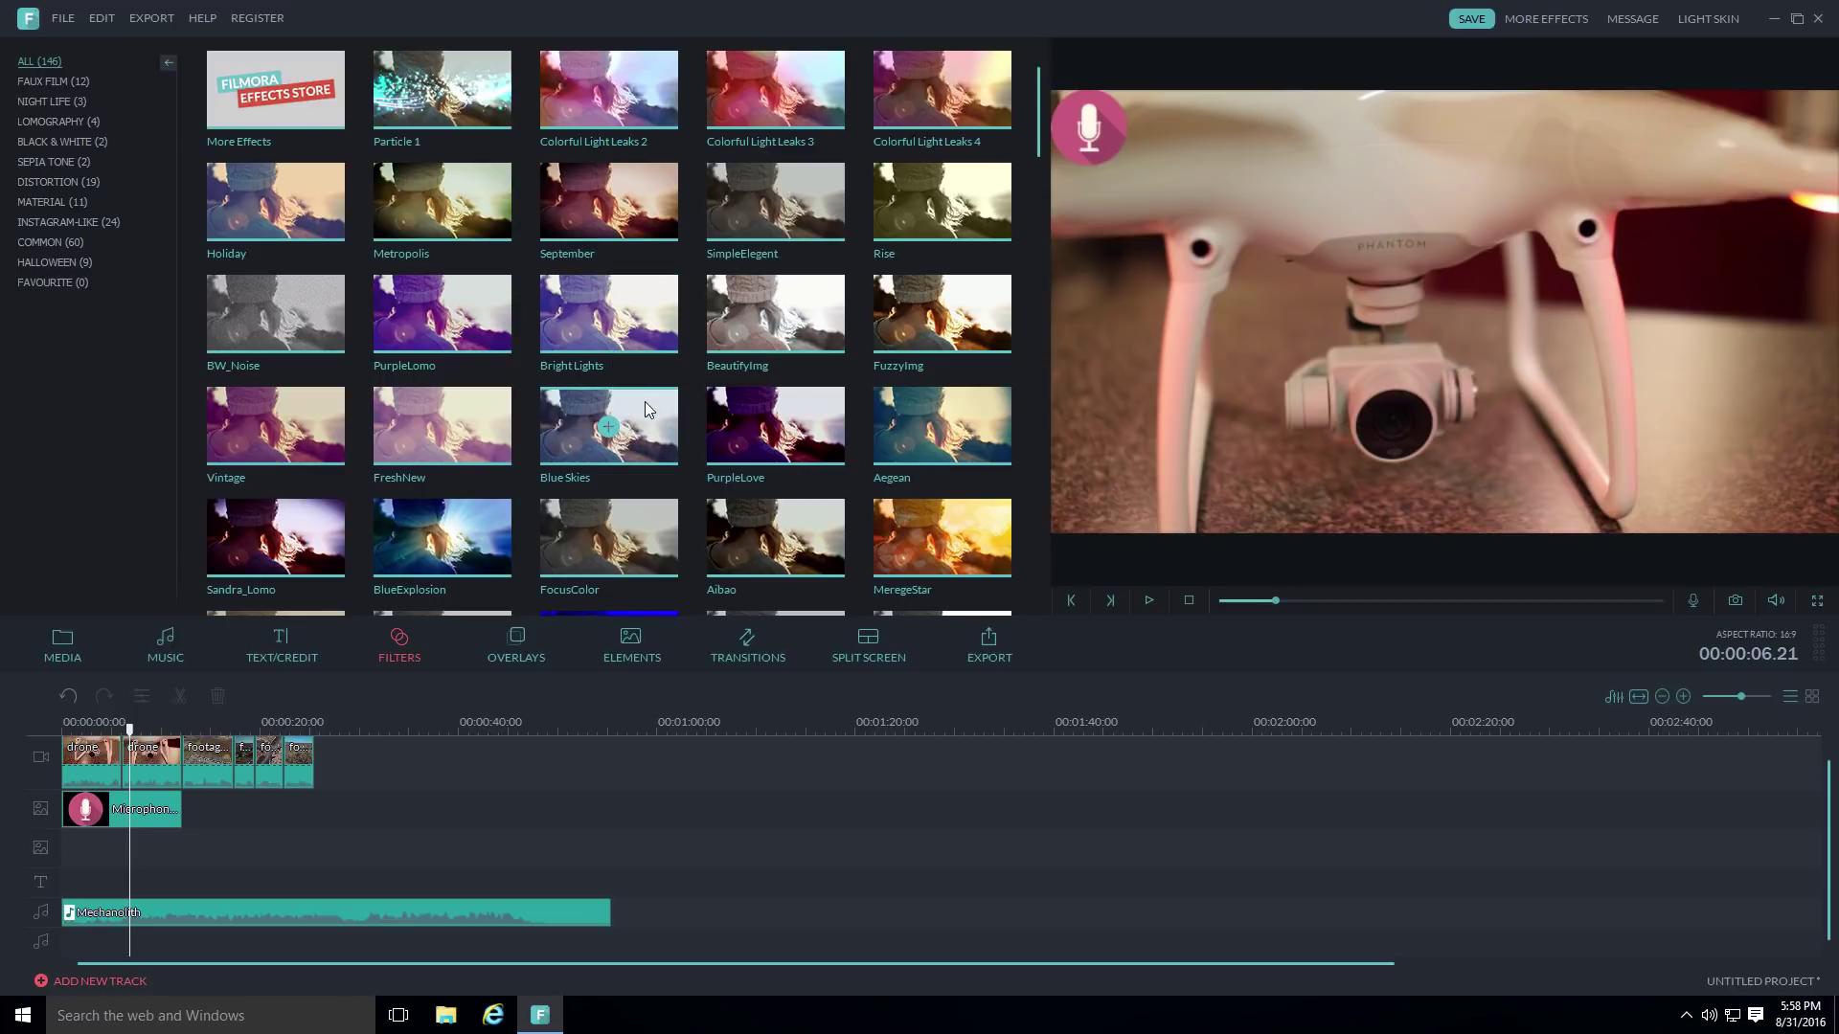
{"action": "scroll", "coordinate": [1038, 151], "scroll_direction": "down", "scroll_amount": 2}
{"action": "scroll", "coordinate": [1036, 159], "scroll_direction": "up", "scroll_amount": 2}
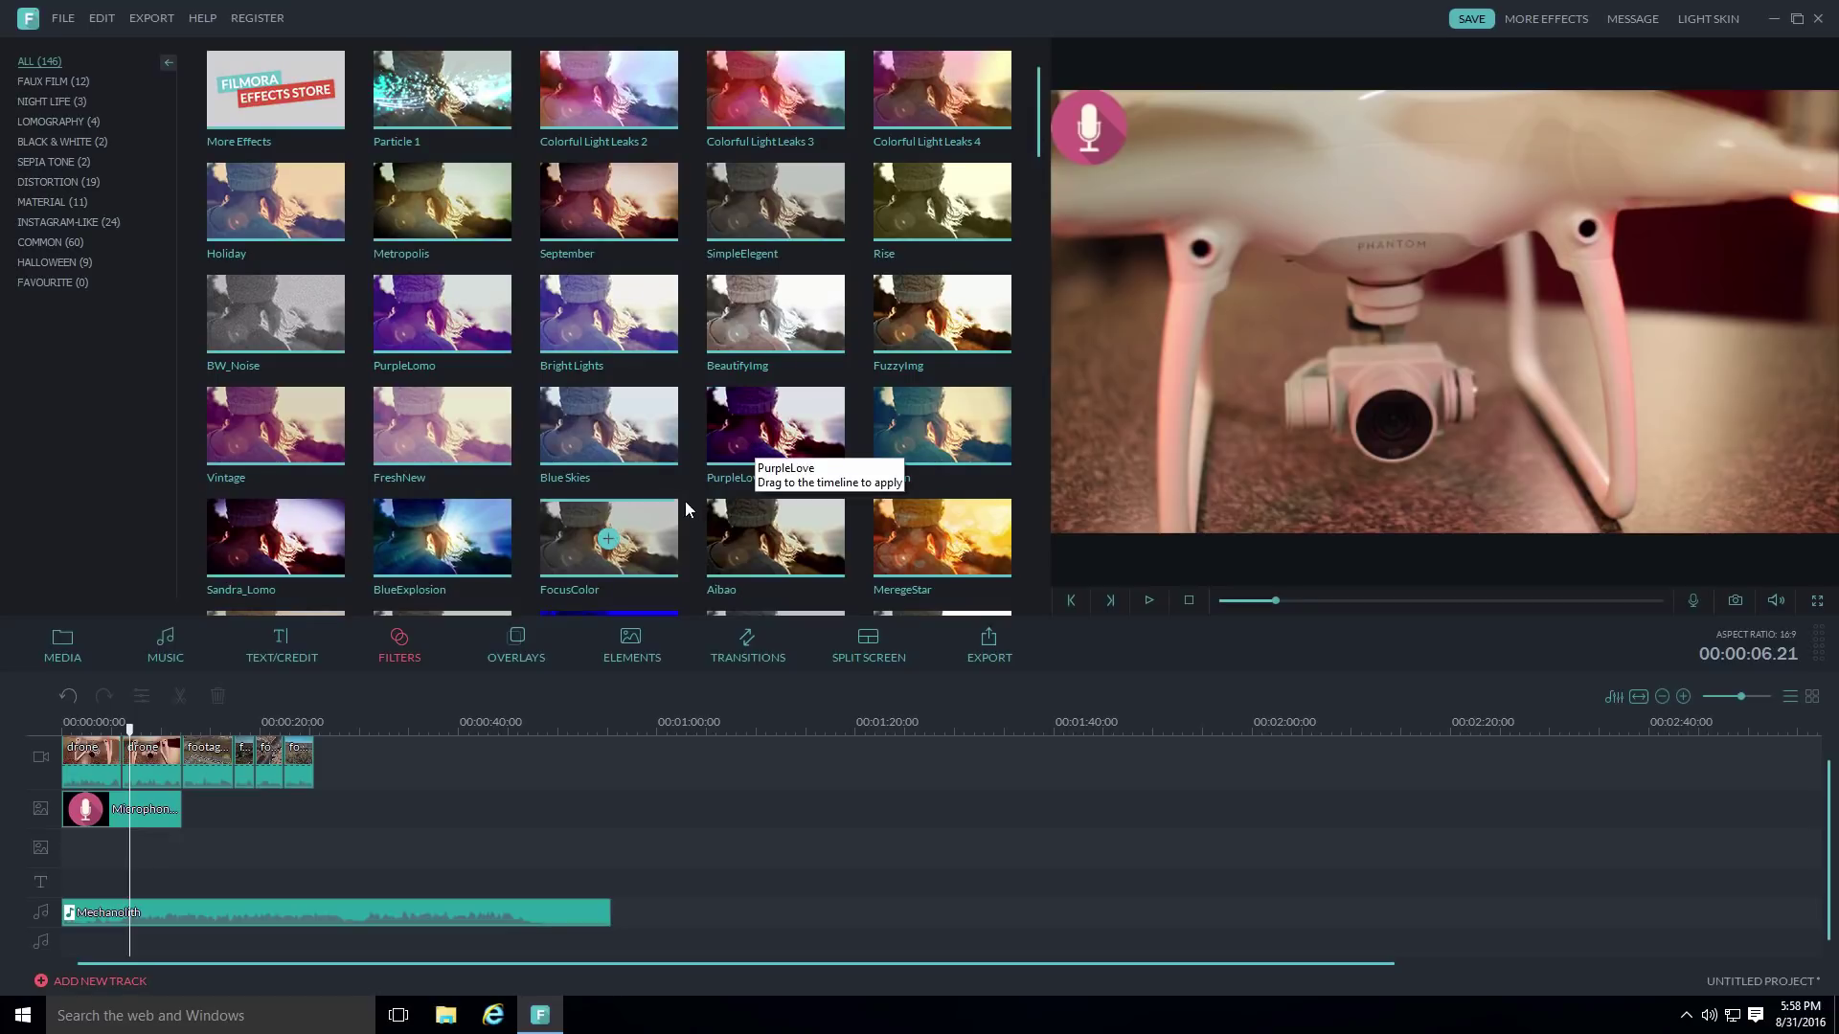
{"action": "left_click", "coordinate": [574, 522]}
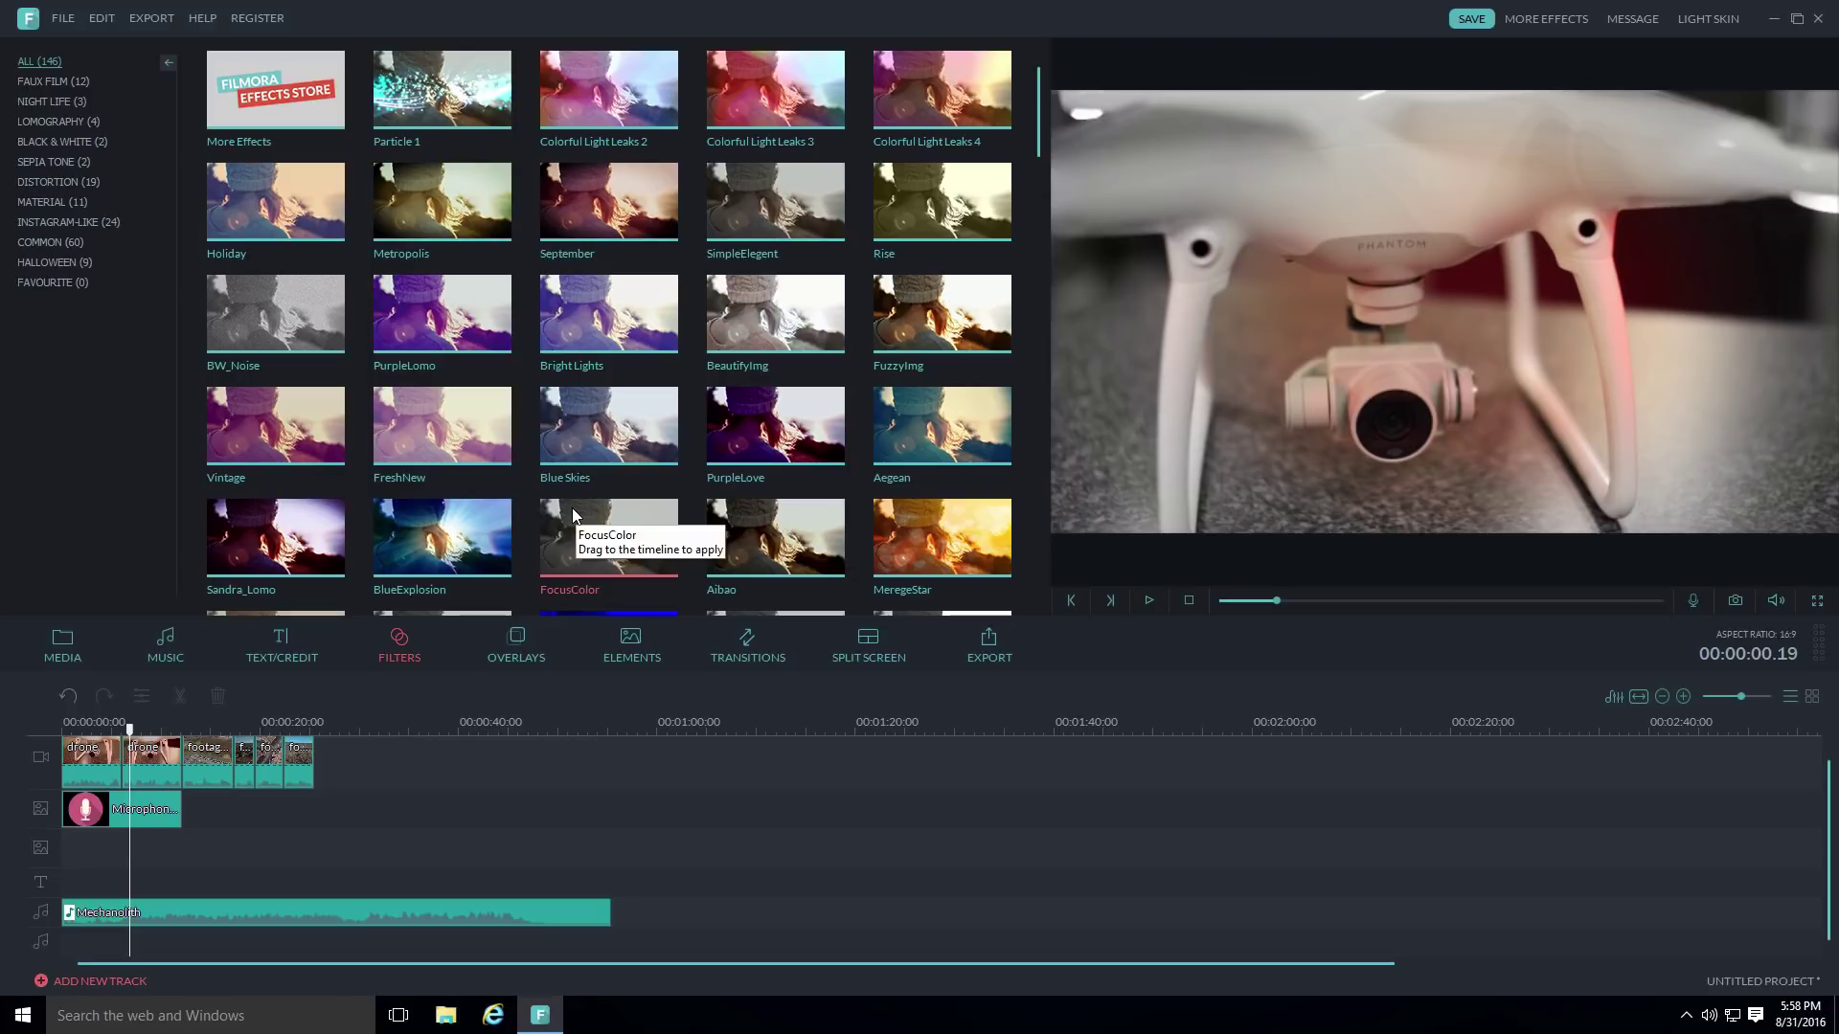
{"action": "left_click", "coordinate": [573, 514]}
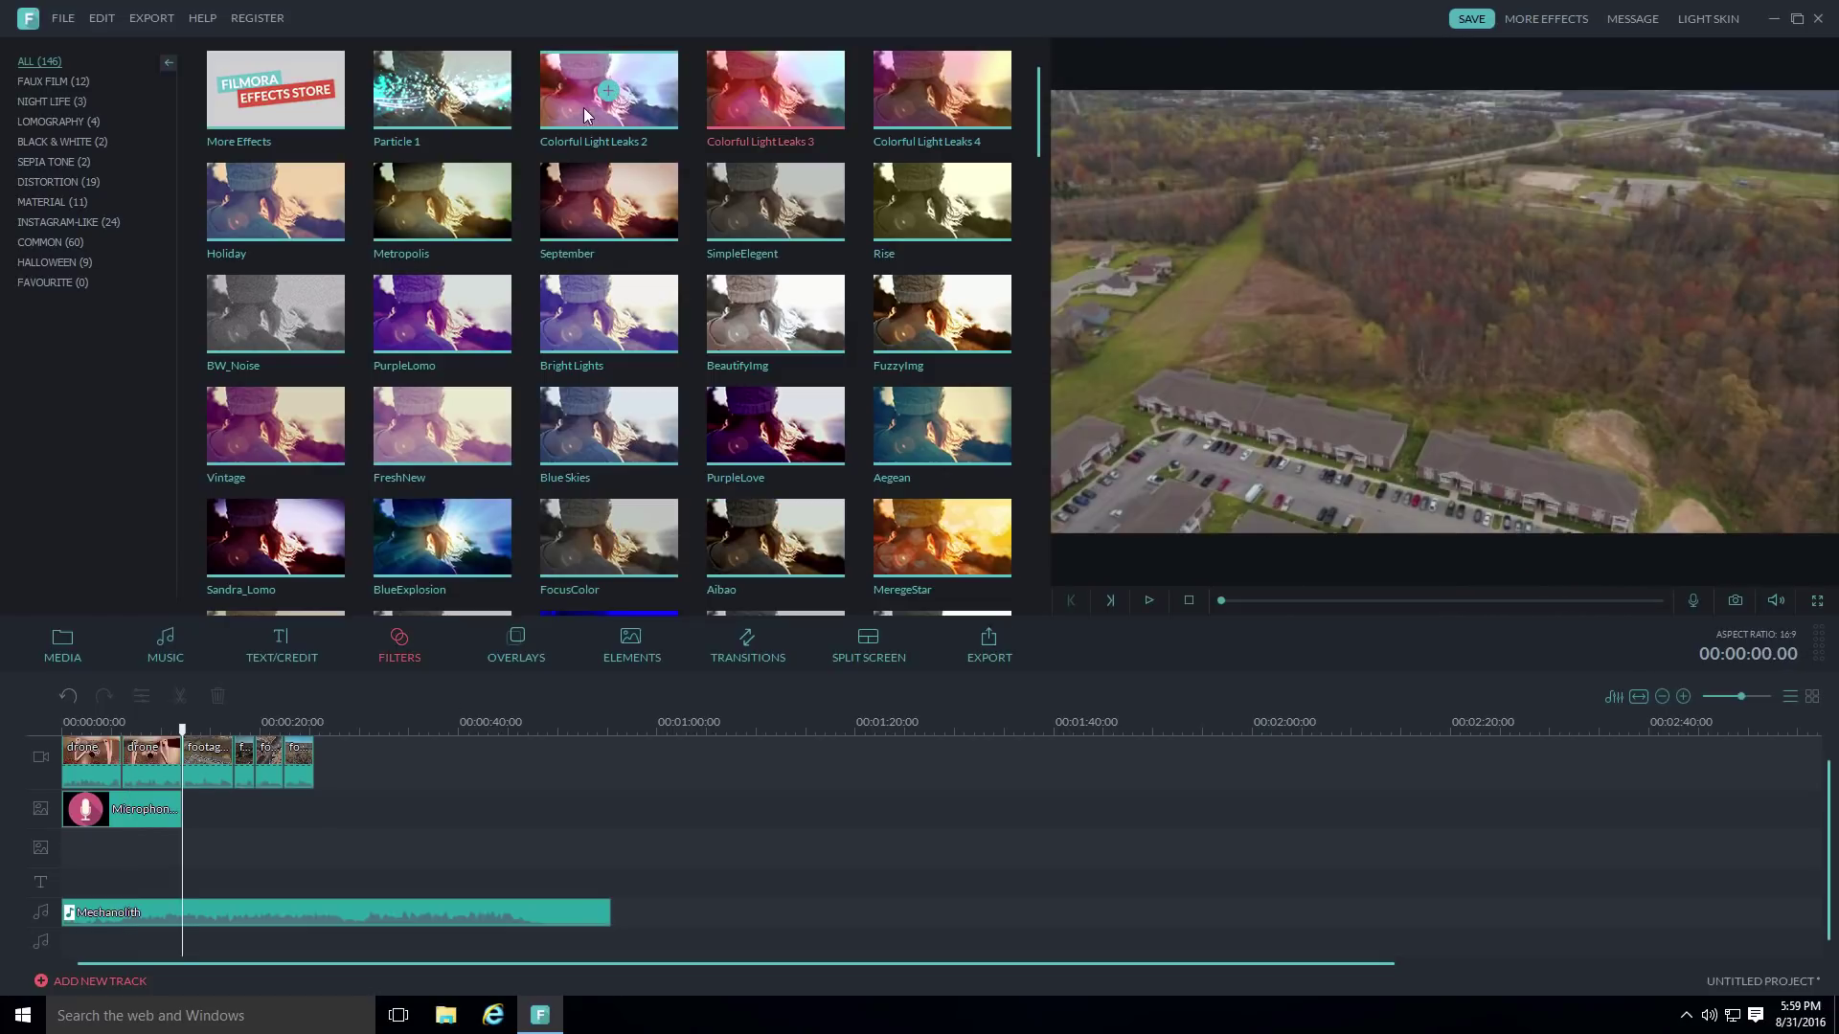
{"action": "left_click", "coordinate": [406, 203]}
{"action": "scroll", "coordinate": [584, 388], "scroll_direction": "down", "scroll_amount": 10}
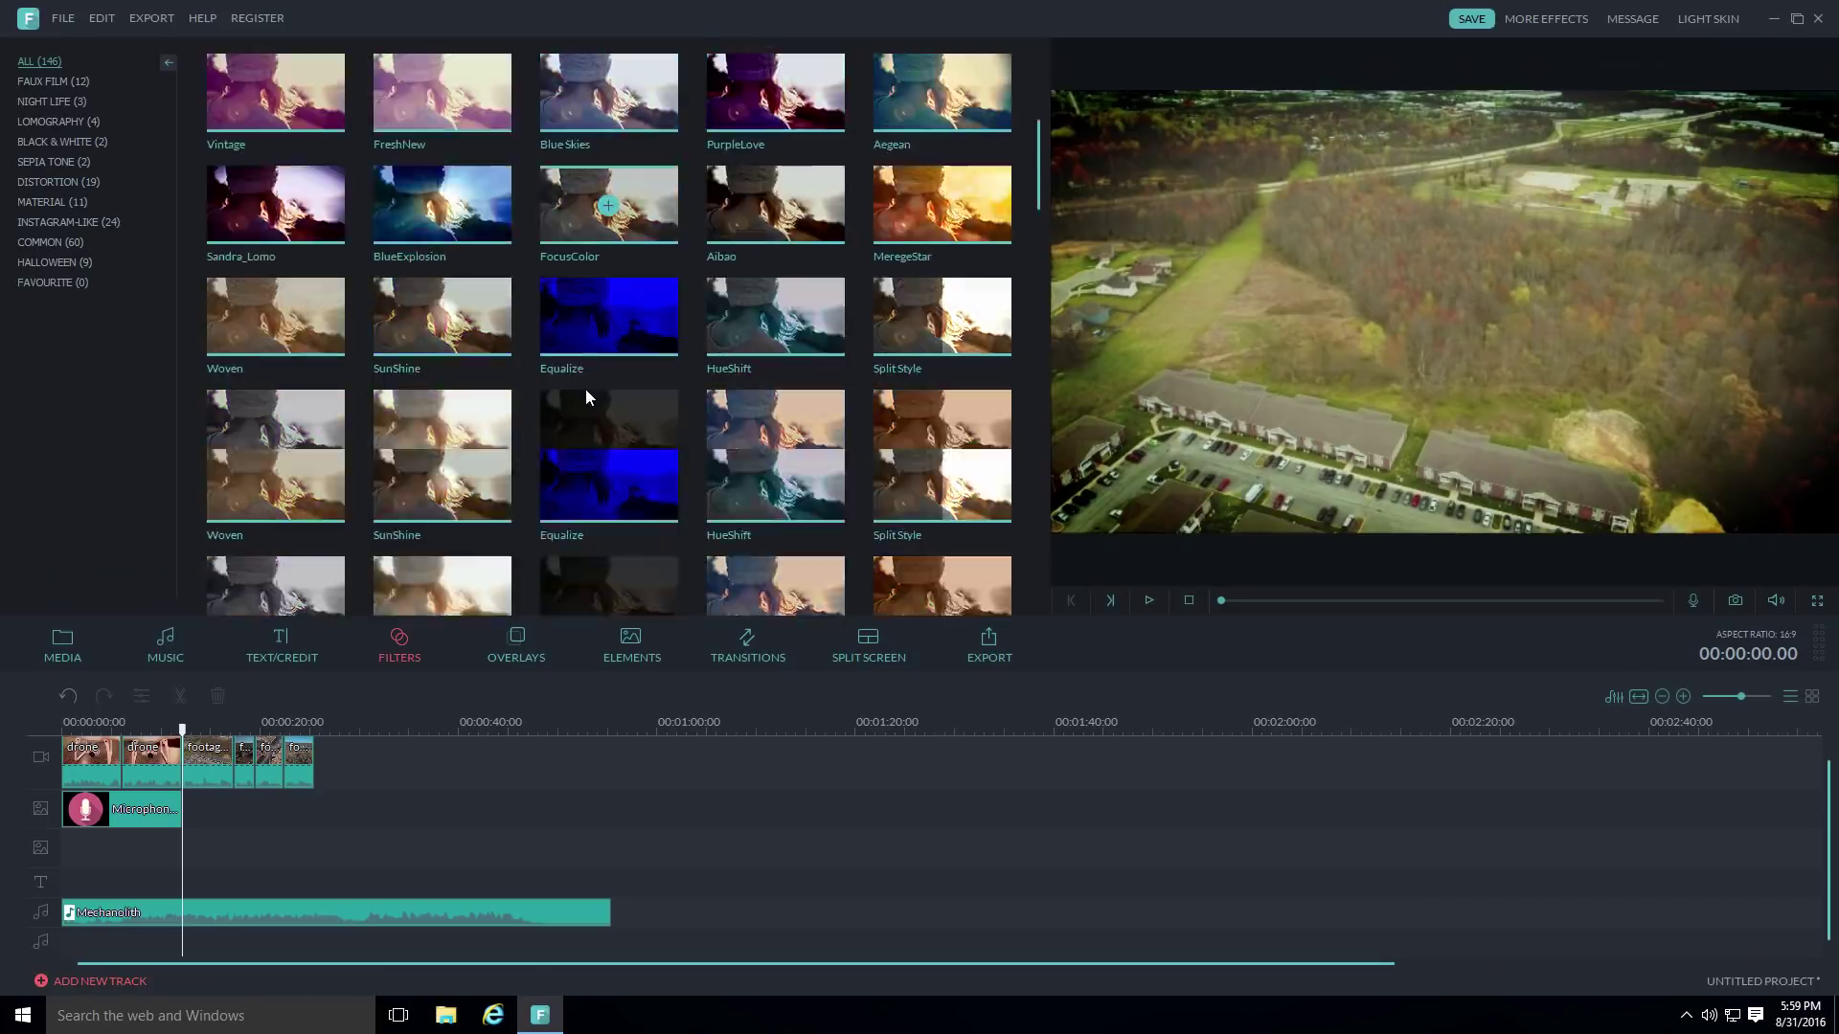
{"action": "scroll", "coordinate": [590, 398], "scroll_direction": "up", "scroll_amount": 10}
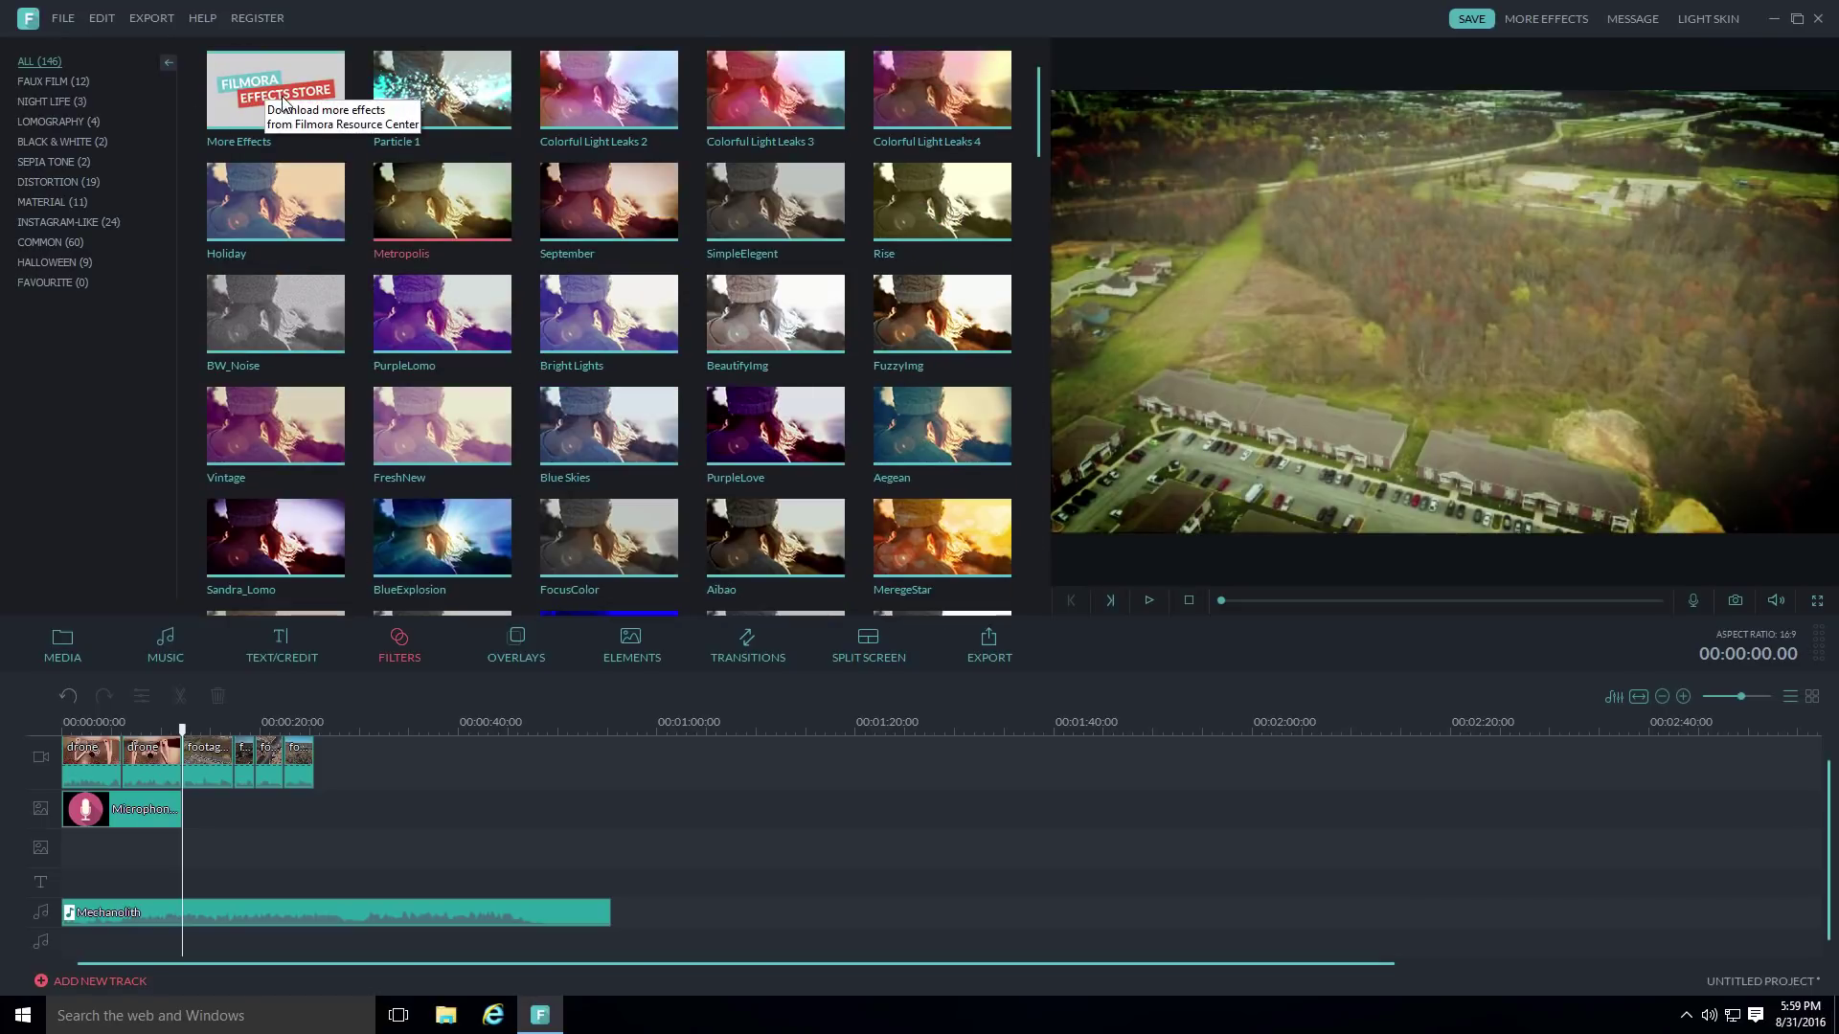
{"action": "left_click", "coordinate": [410, 647]}
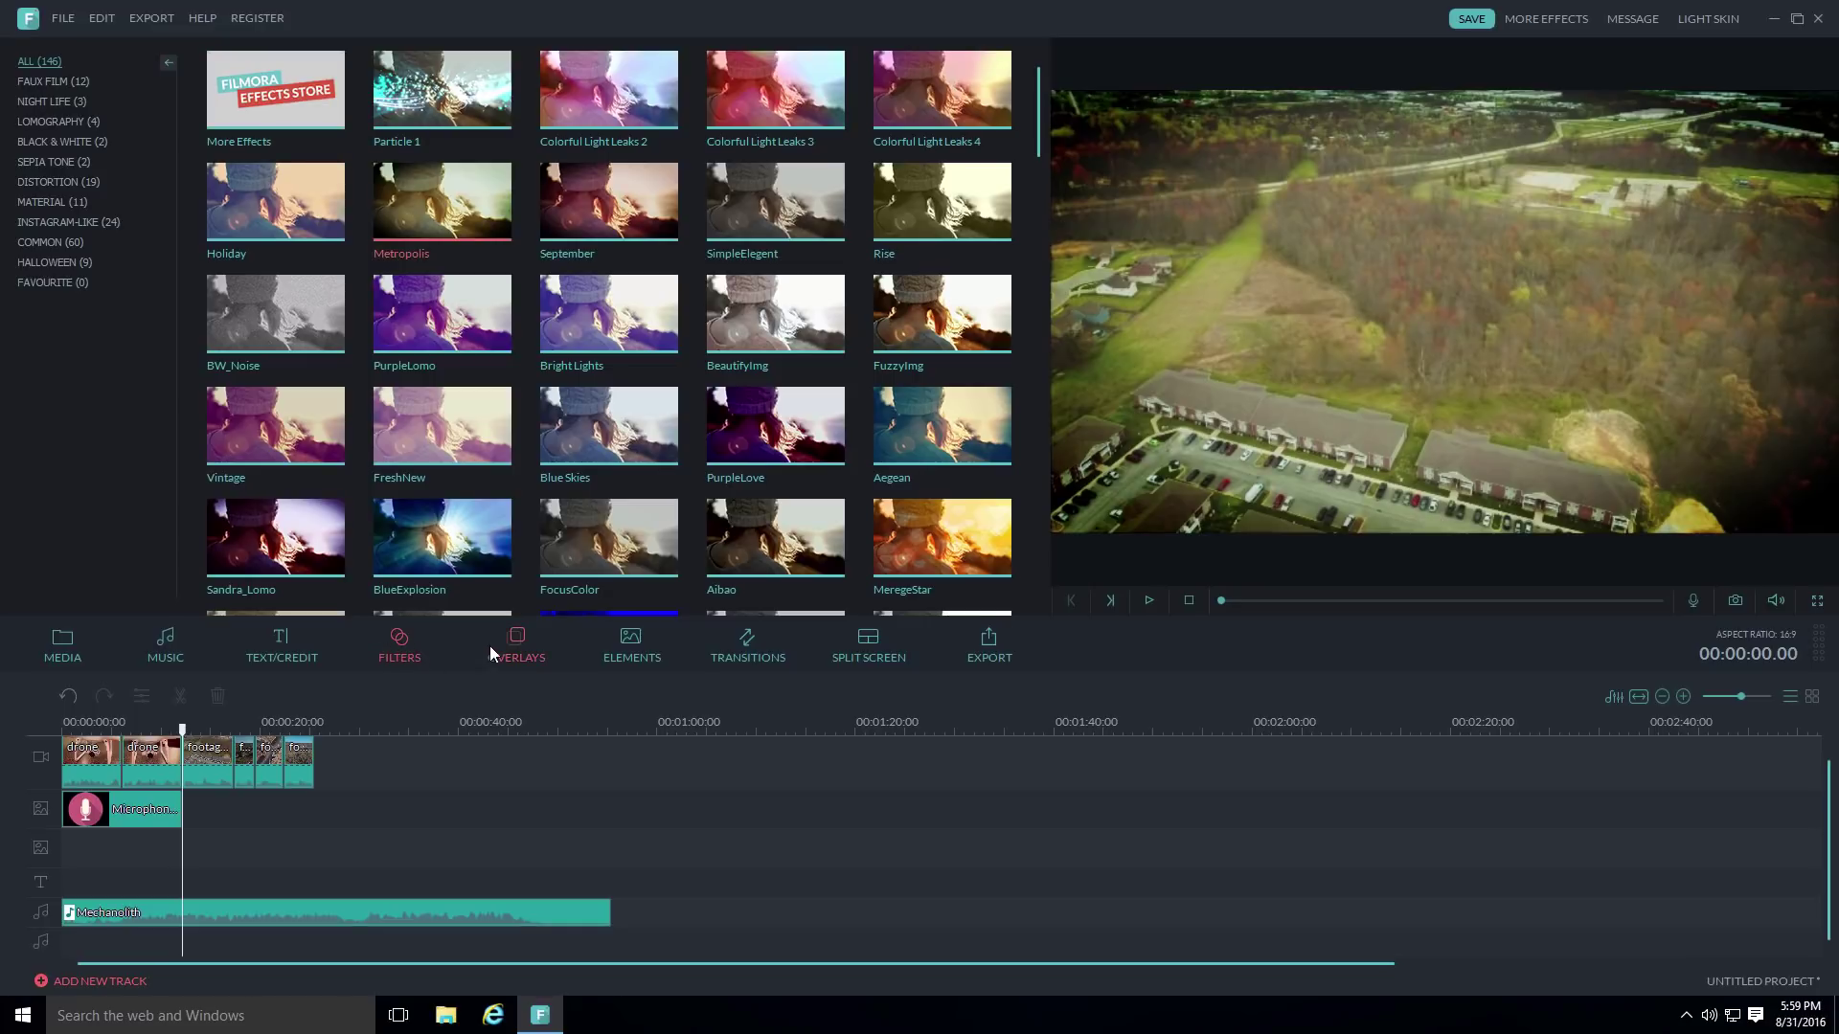
Preview the Bokeh 1 overlay, try a Bokeh overlay beneath the first footage clip, and undo its addition.
{"action": "left_click", "coordinate": [504, 642]}
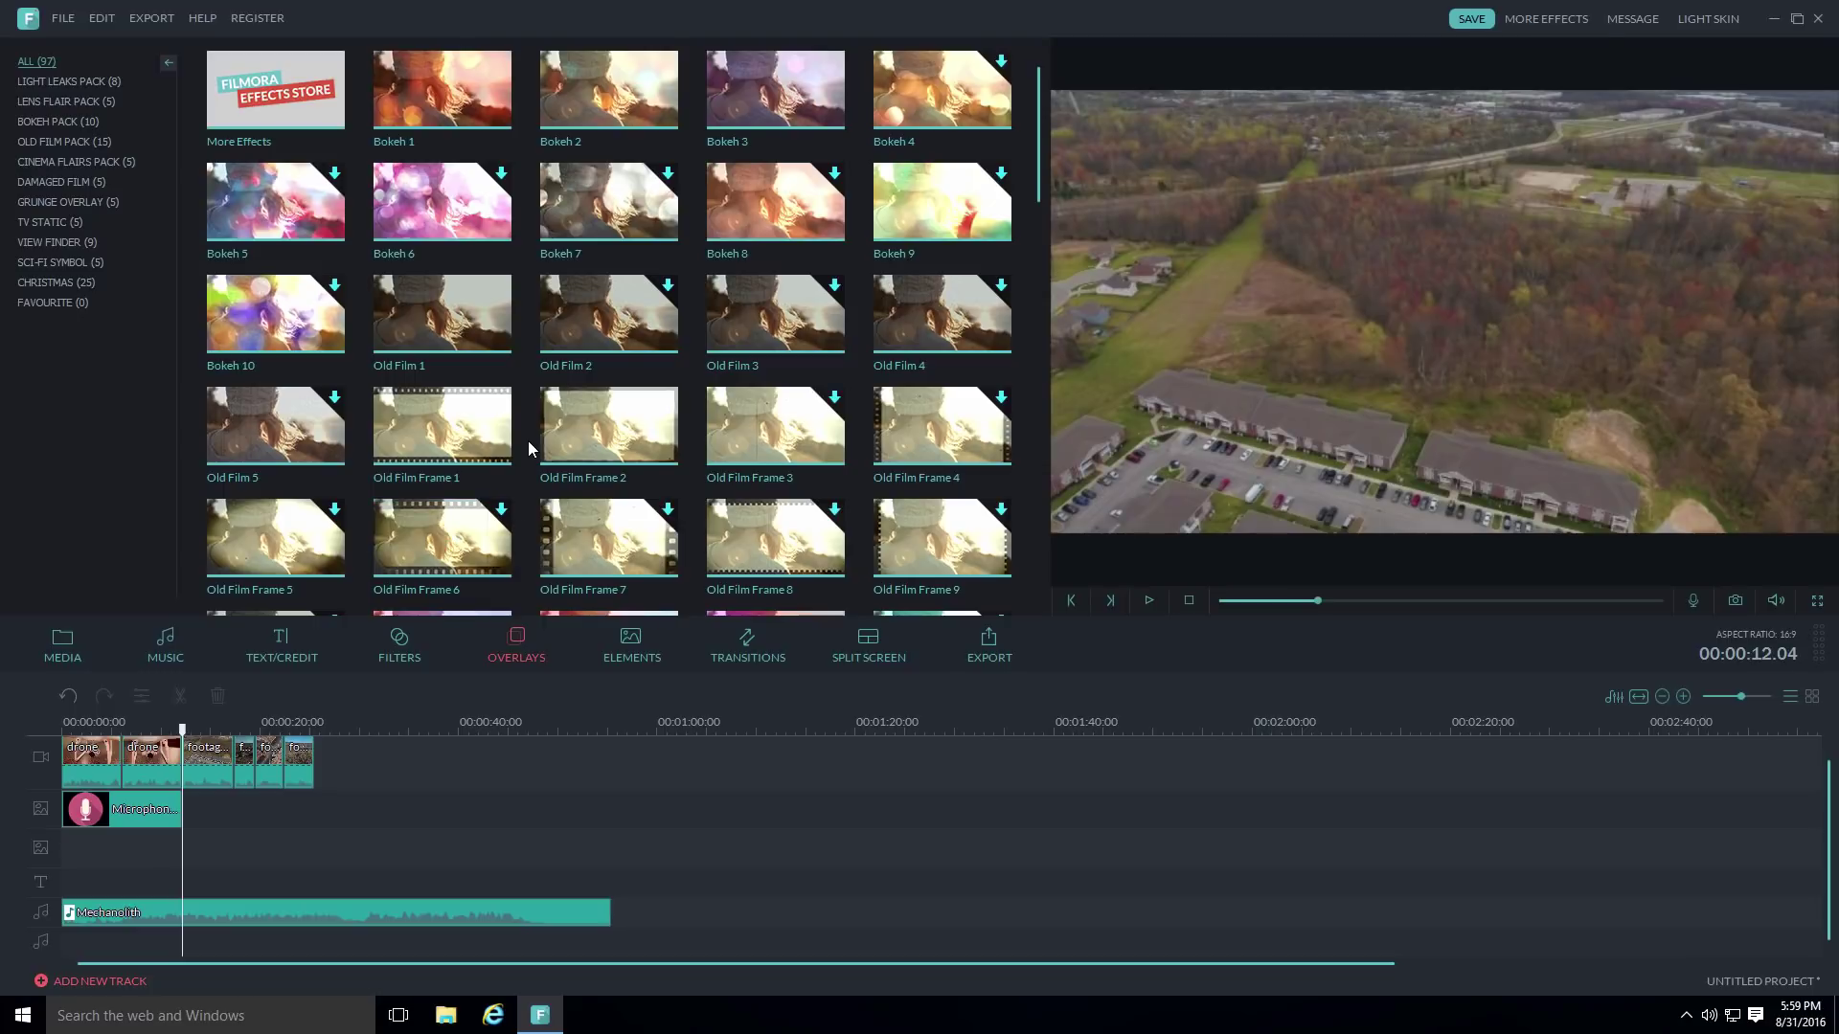
{"action": "left_click", "coordinate": [408, 108]}
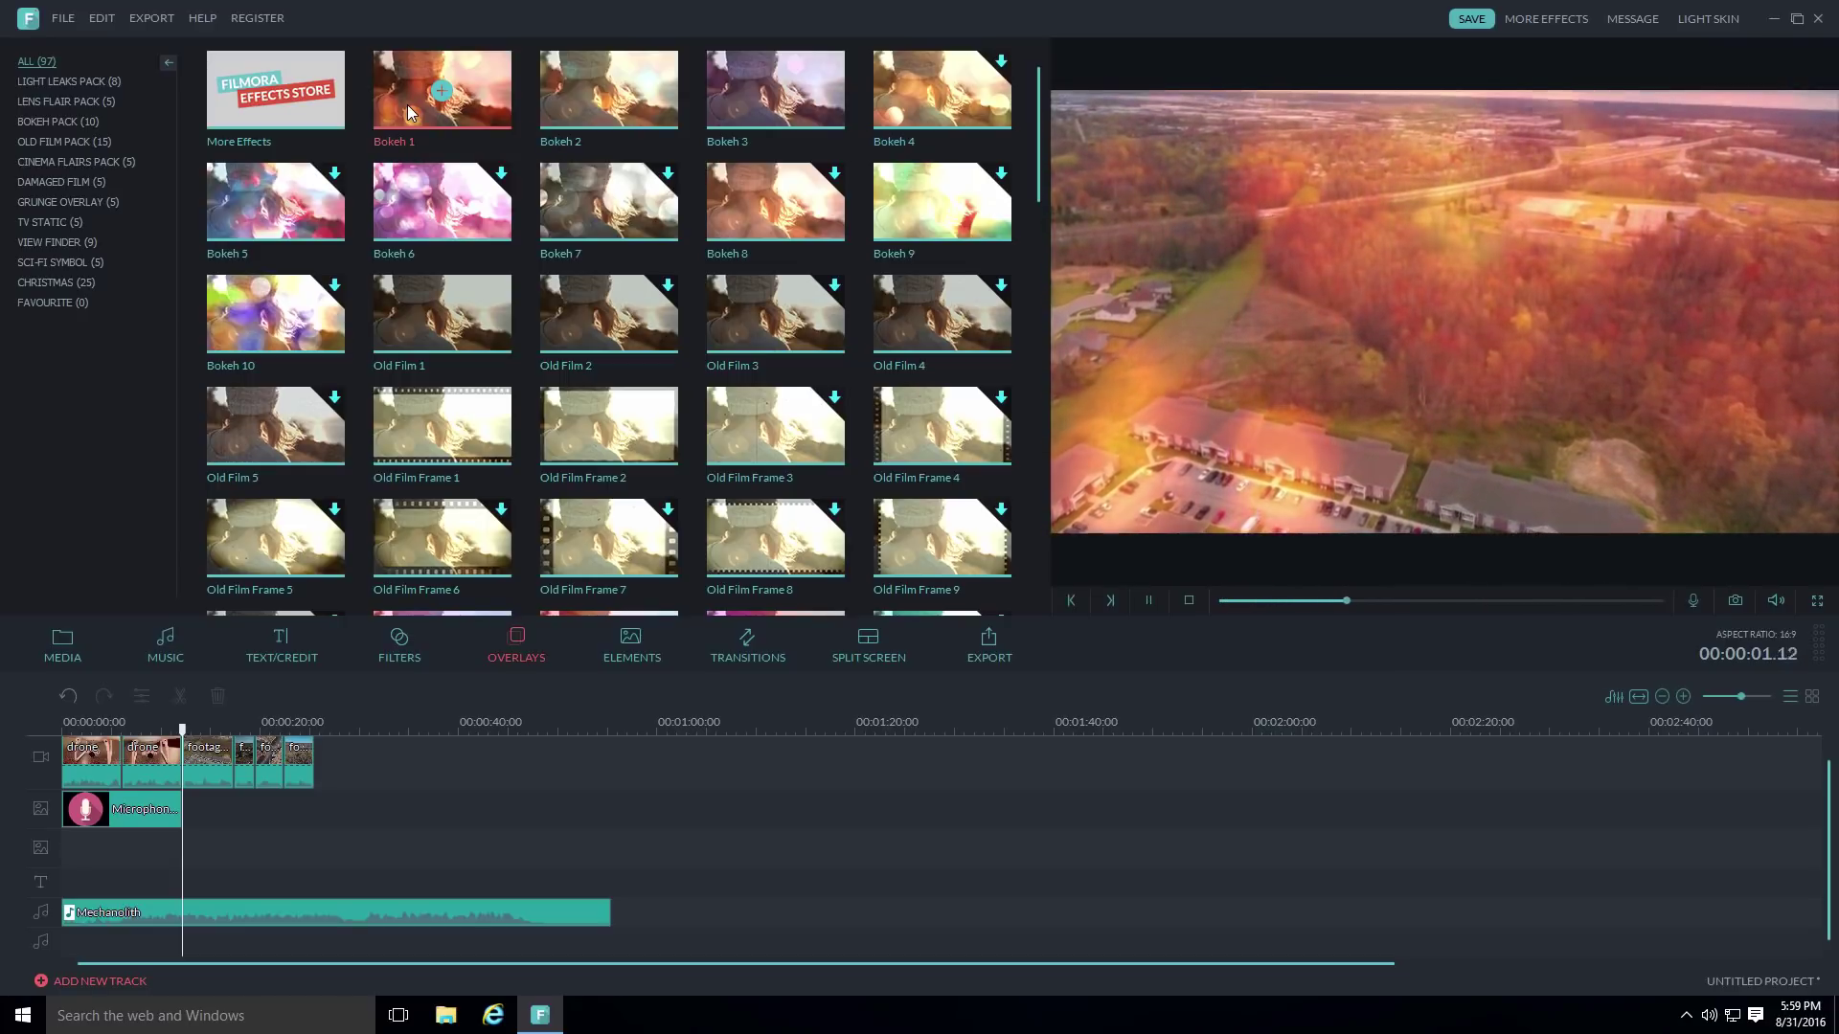
{"action": "left_click_drag", "start_coordinate": [554, 449], "coordinate": [291, 762]}
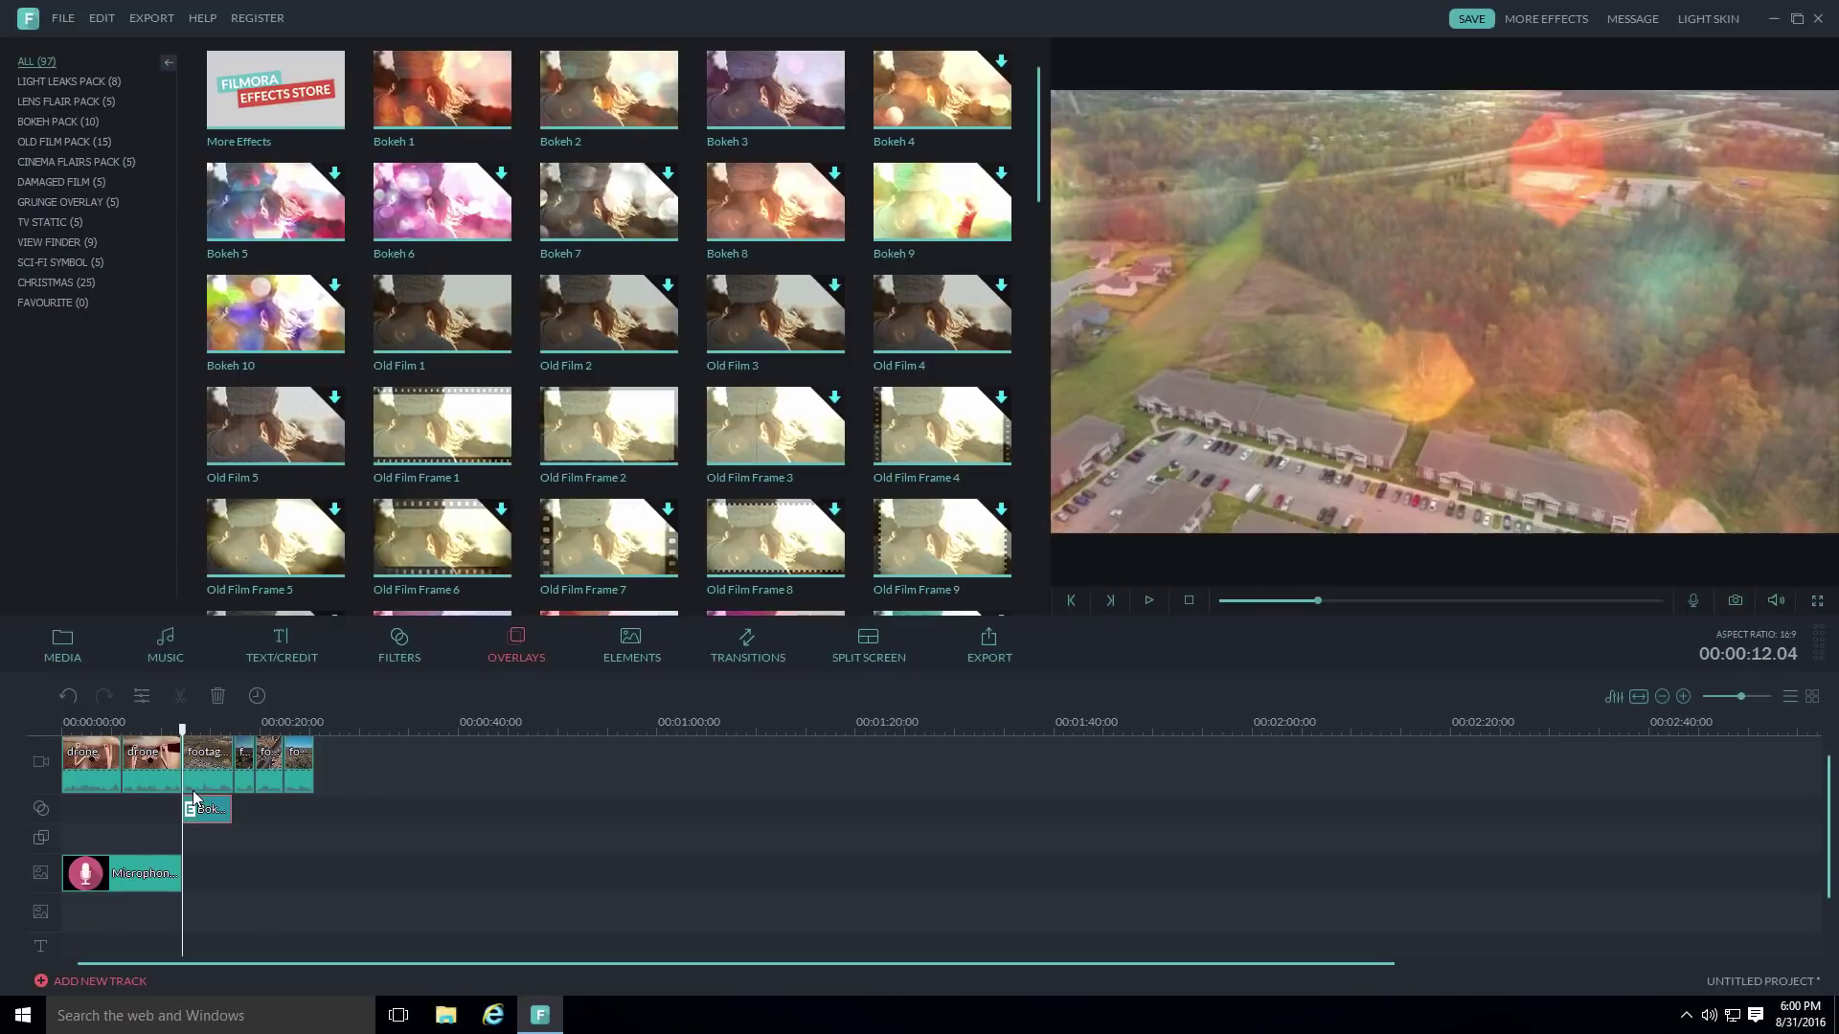
{"action": "key", "text": "space"}
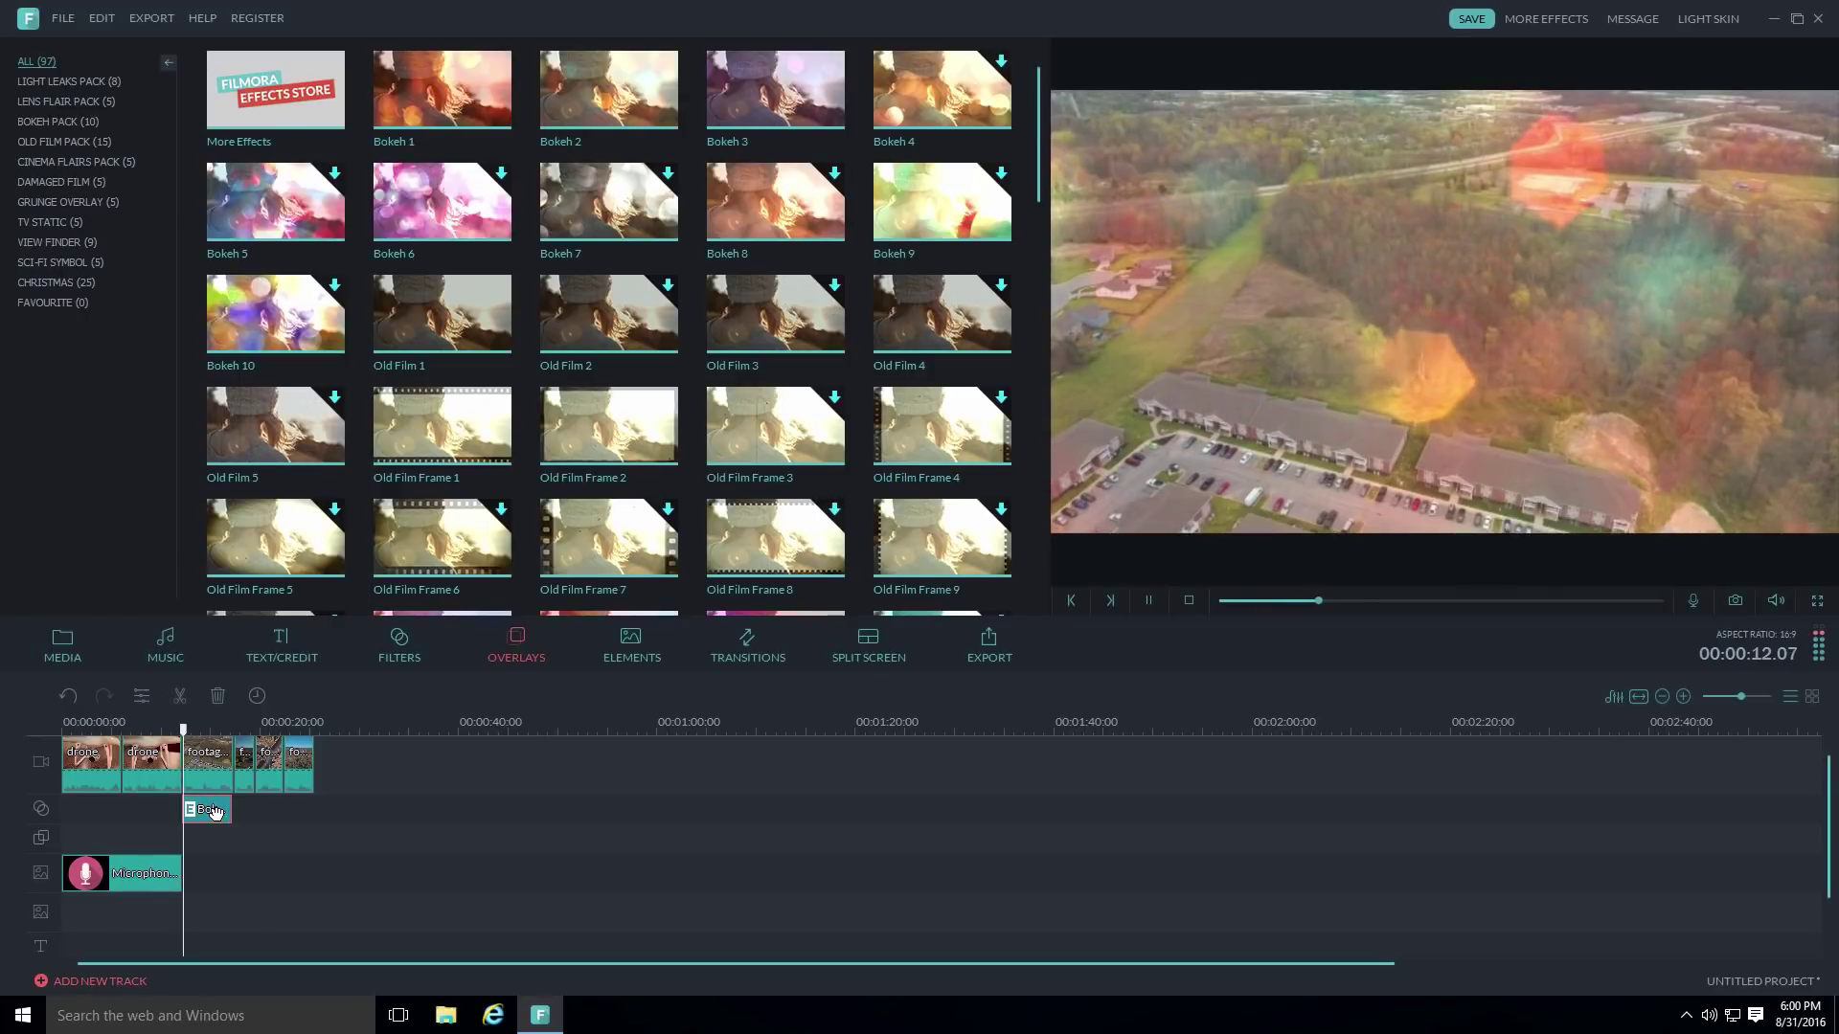
{"action": "key", "text": "ctrl+z"}
Browse the library of graphic elements, from the Vacation and Love designs to the shapes and arrows.
{"action": "left_click", "coordinate": [636, 654]}
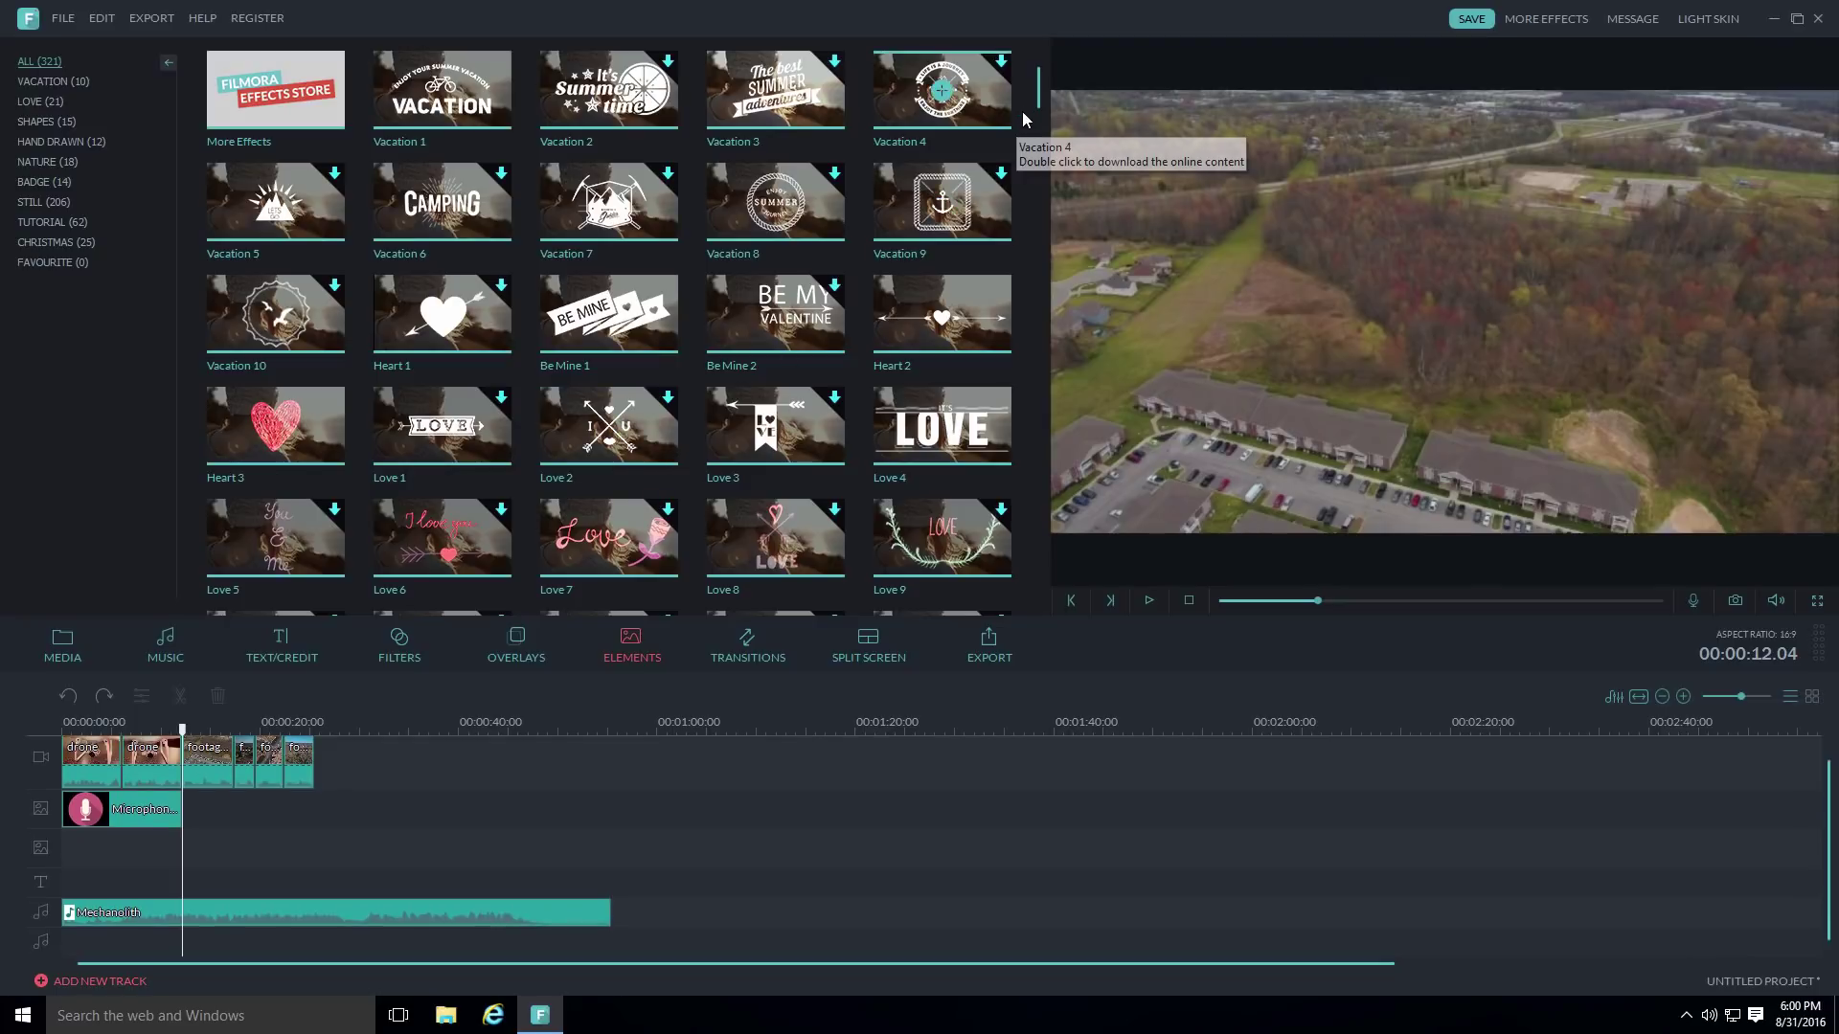
{"action": "left_click_drag", "start_coordinate": [1038, 103], "coordinate": [1037, 141]}
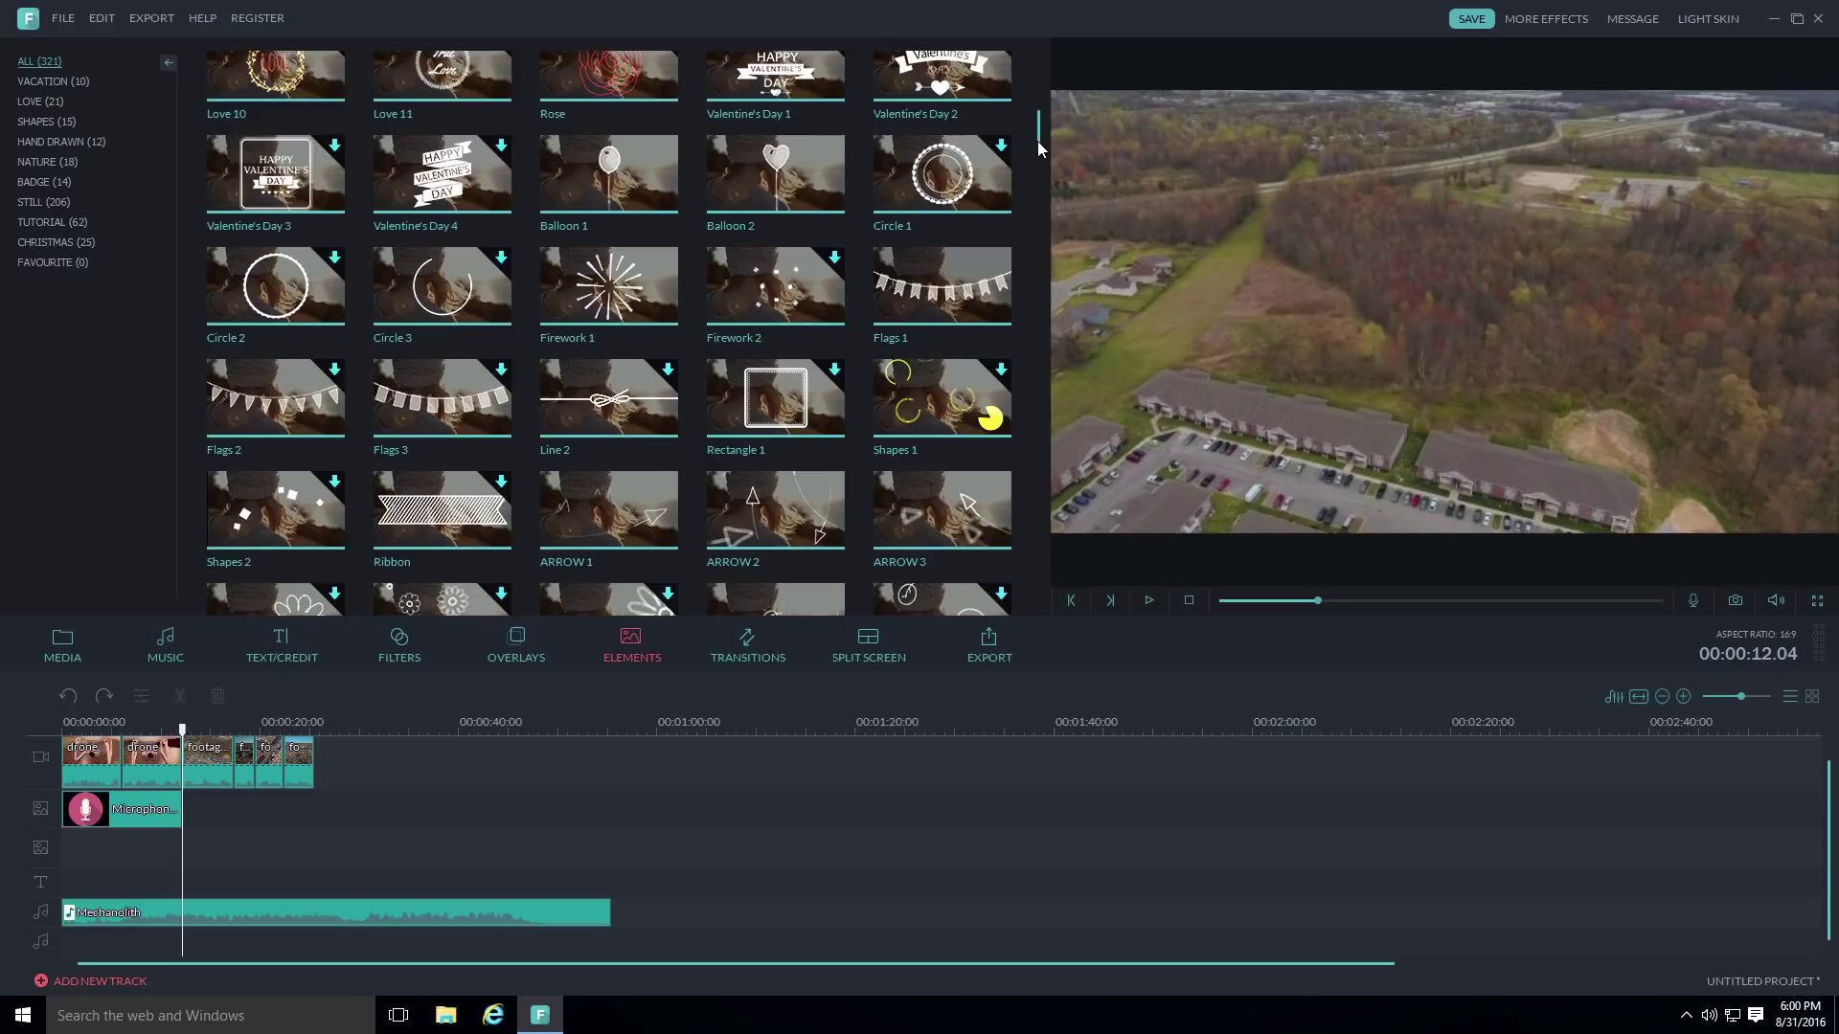
{"action": "left_click_drag", "start_coordinate": [1037, 141], "coordinate": [1037, 86]}
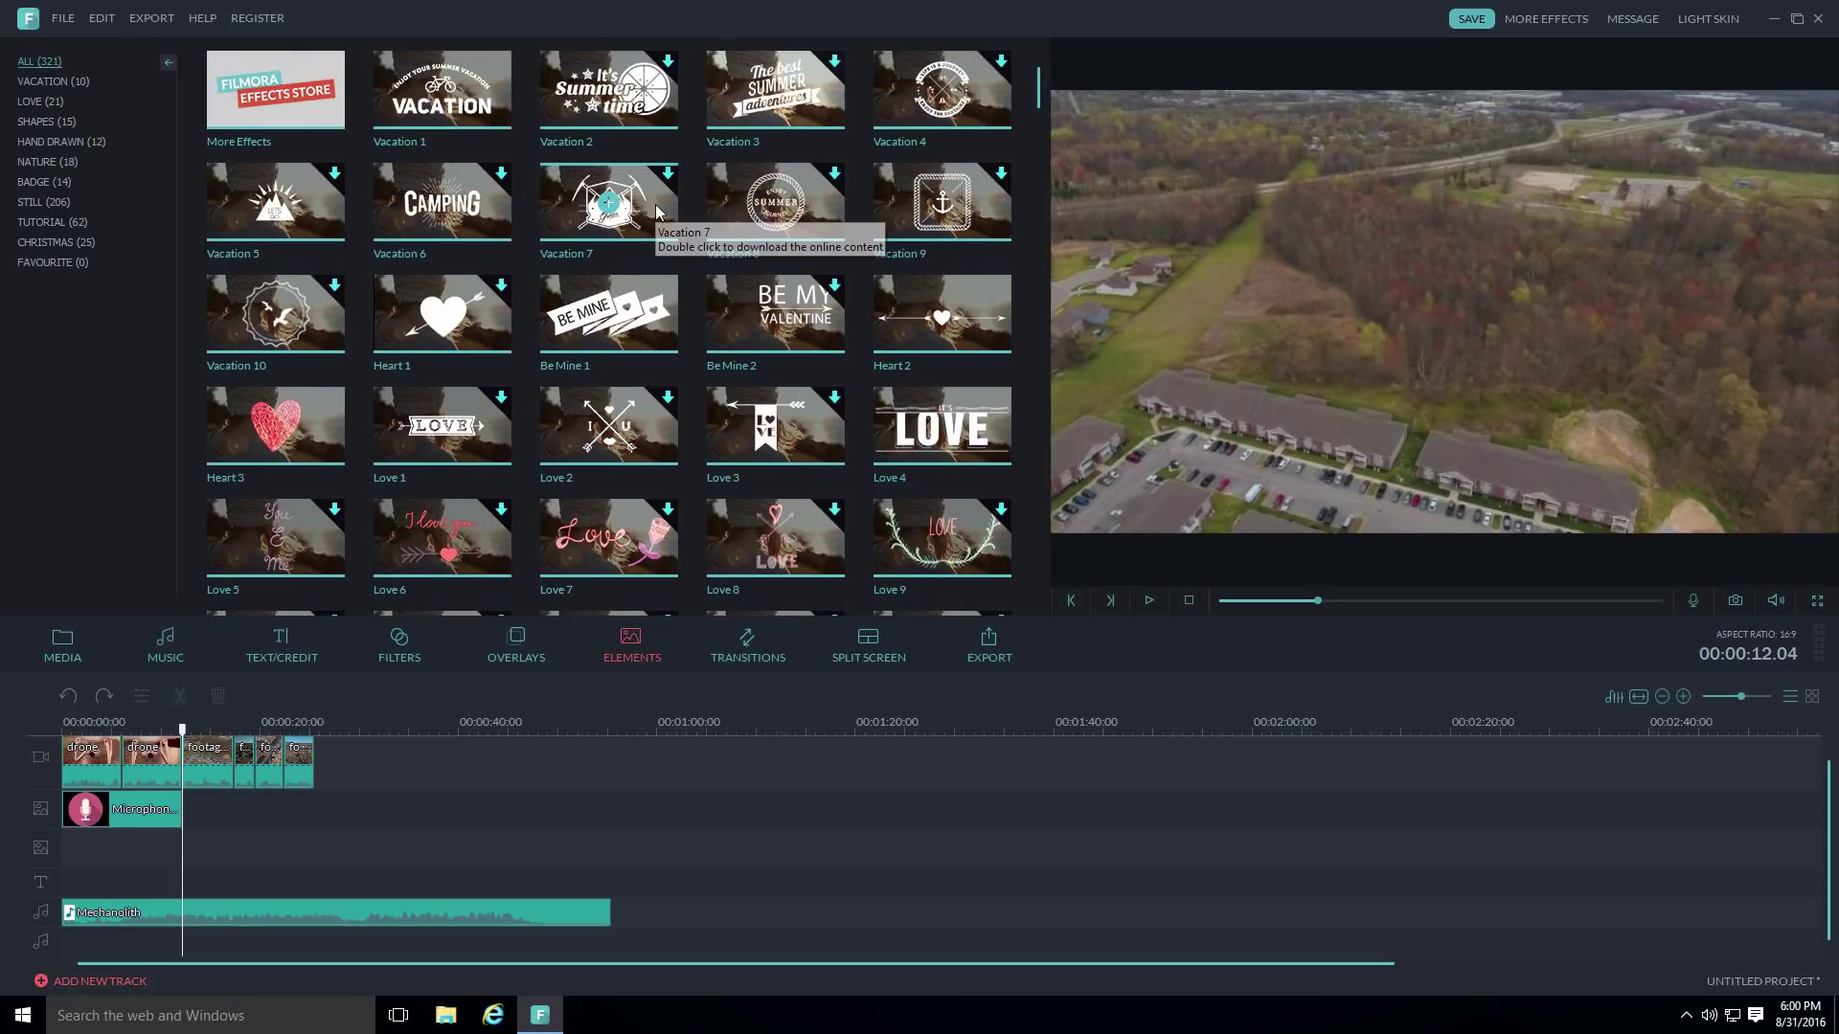
Place a Dissolve transition between the second drone clip and the first footage clip, and play it back.
{"action": "left_click", "coordinate": [744, 652]}
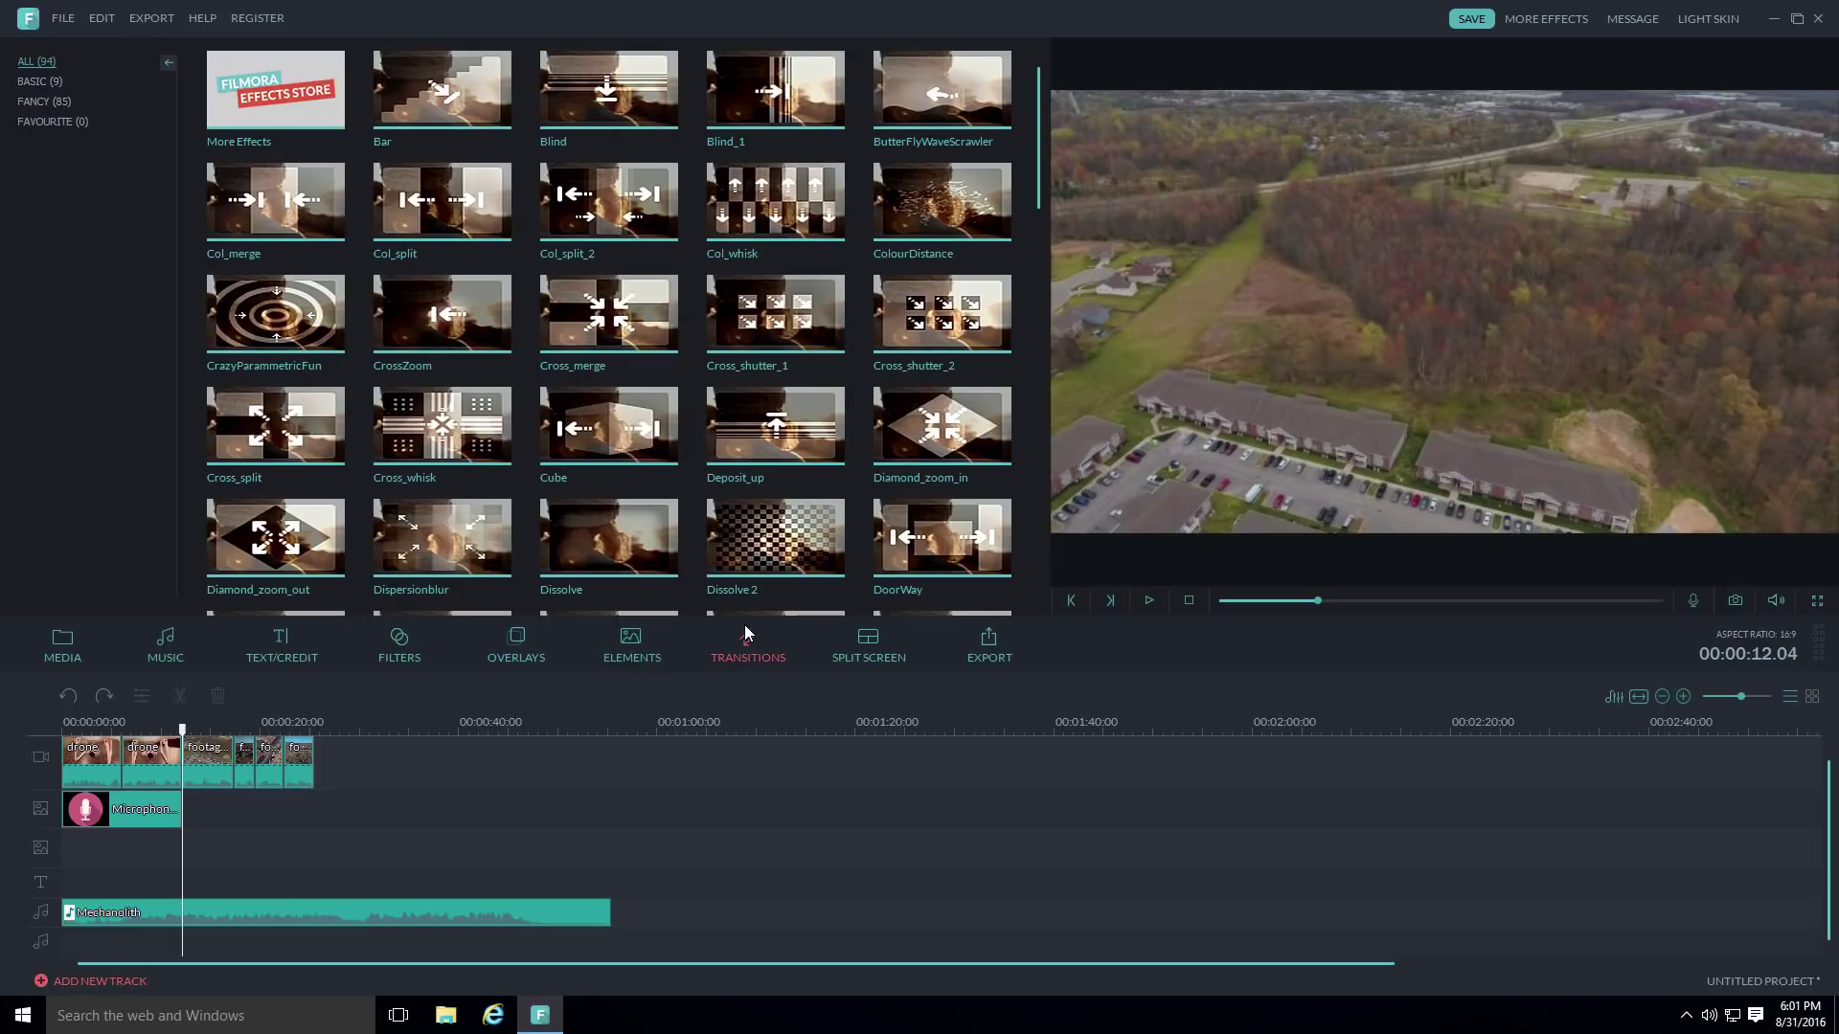
{"action": "left_click", "coordinate": [568, 552]}
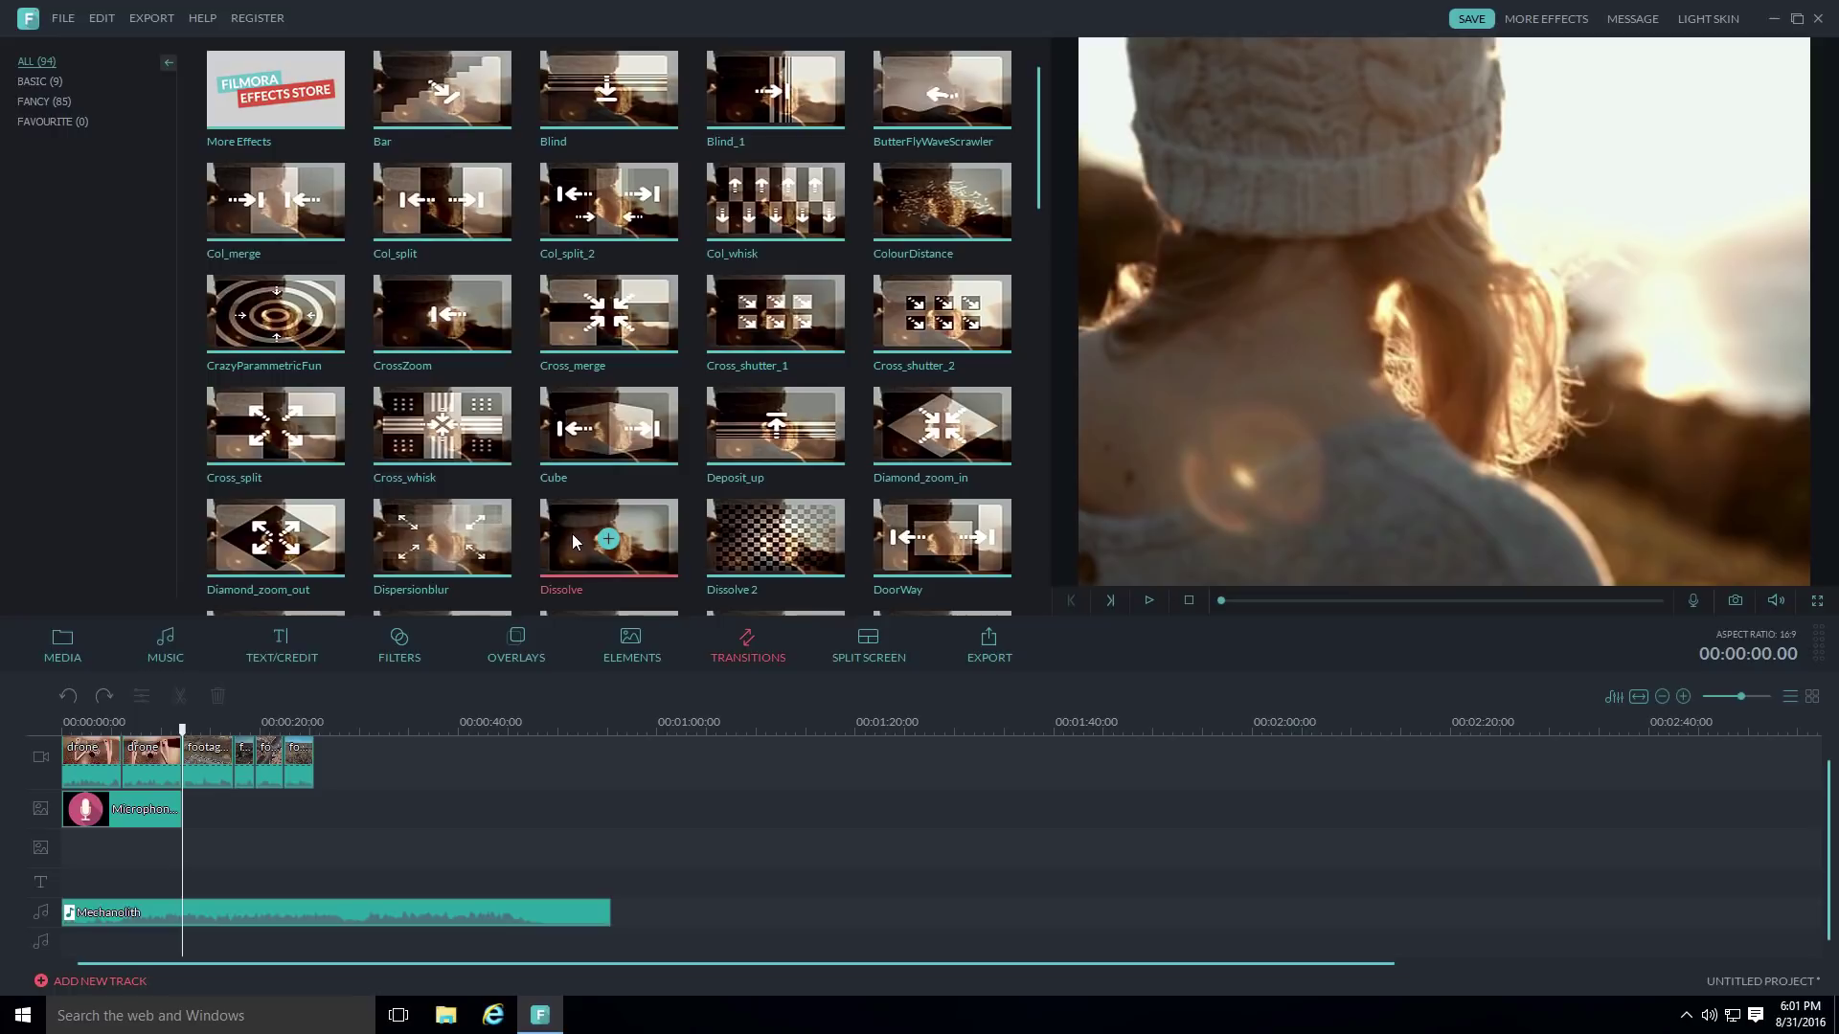
{"action": "mouse_move", "coordinate": [560, 541]}
{"action": "left_mouse_down"}
{"action": "mouse_move", "coordinate": [187, 766]}
{"action": "mouse_move", "coordinate": [272, 760]}
{"action": "left_mouse_up"}
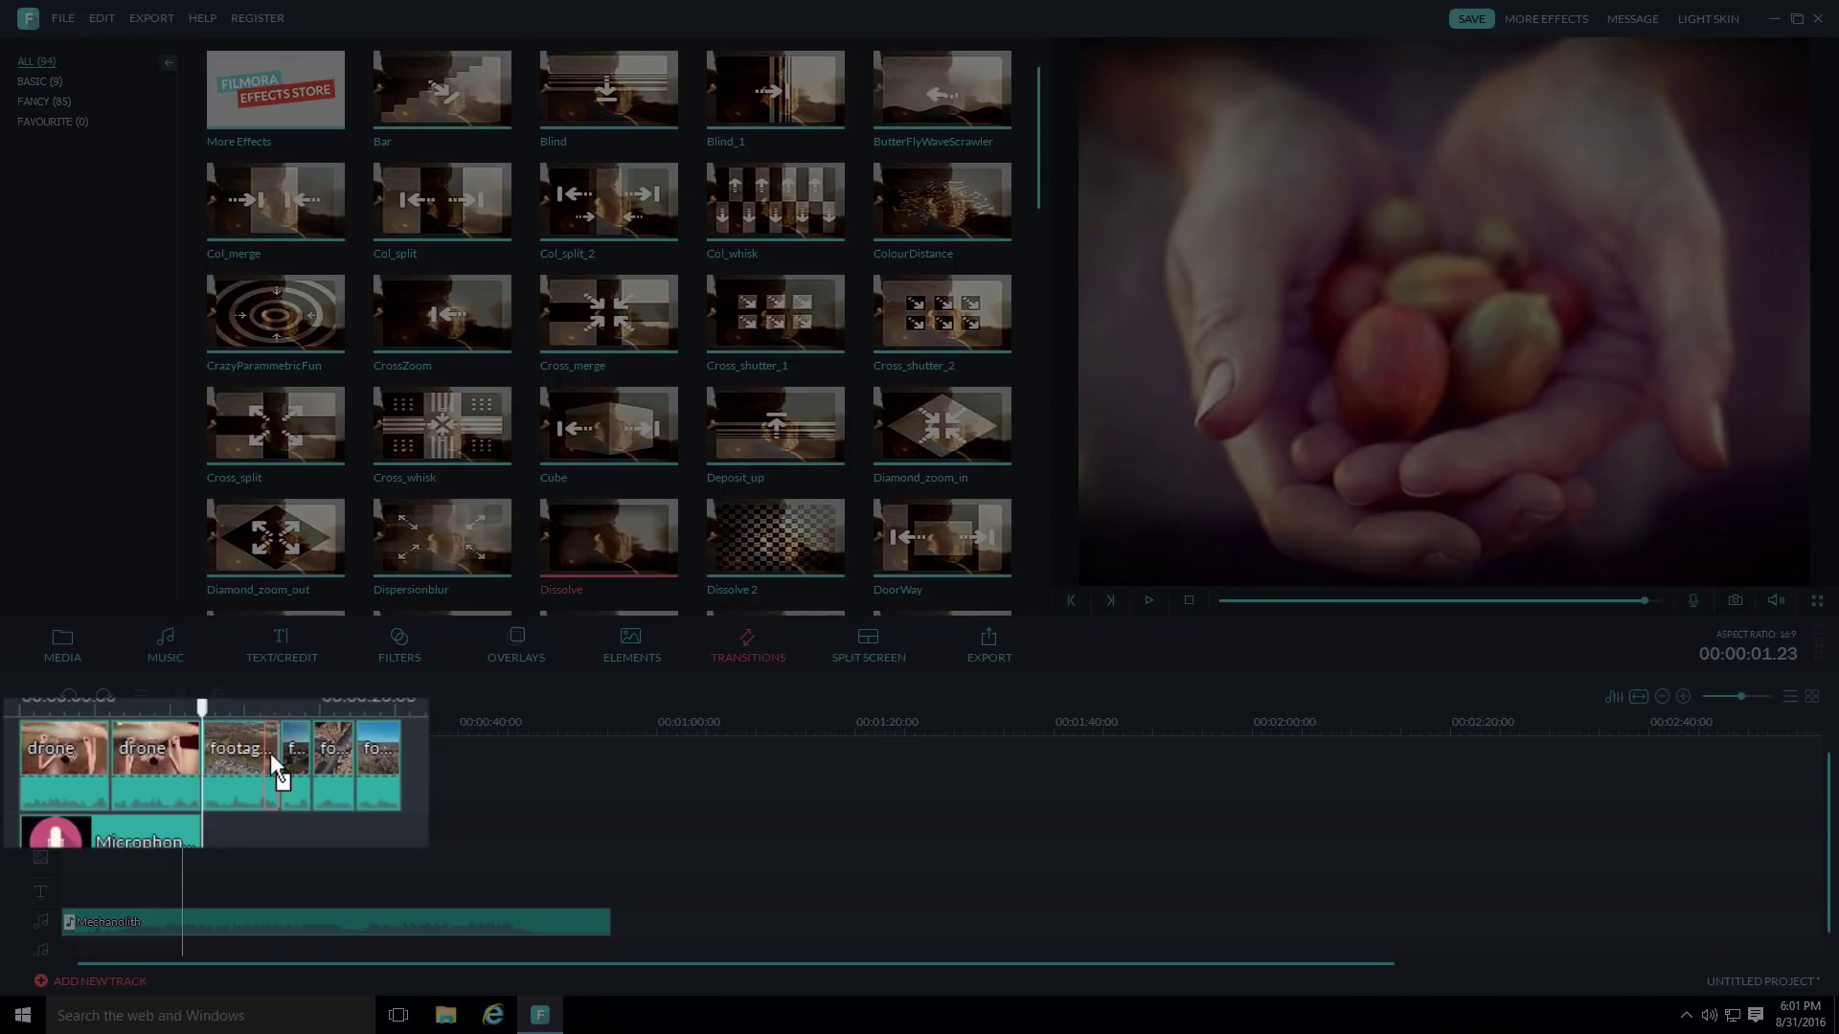
{"action": "left_click_drag", "start_coordinate": [205, 749], "coordinate": [202, 750]}
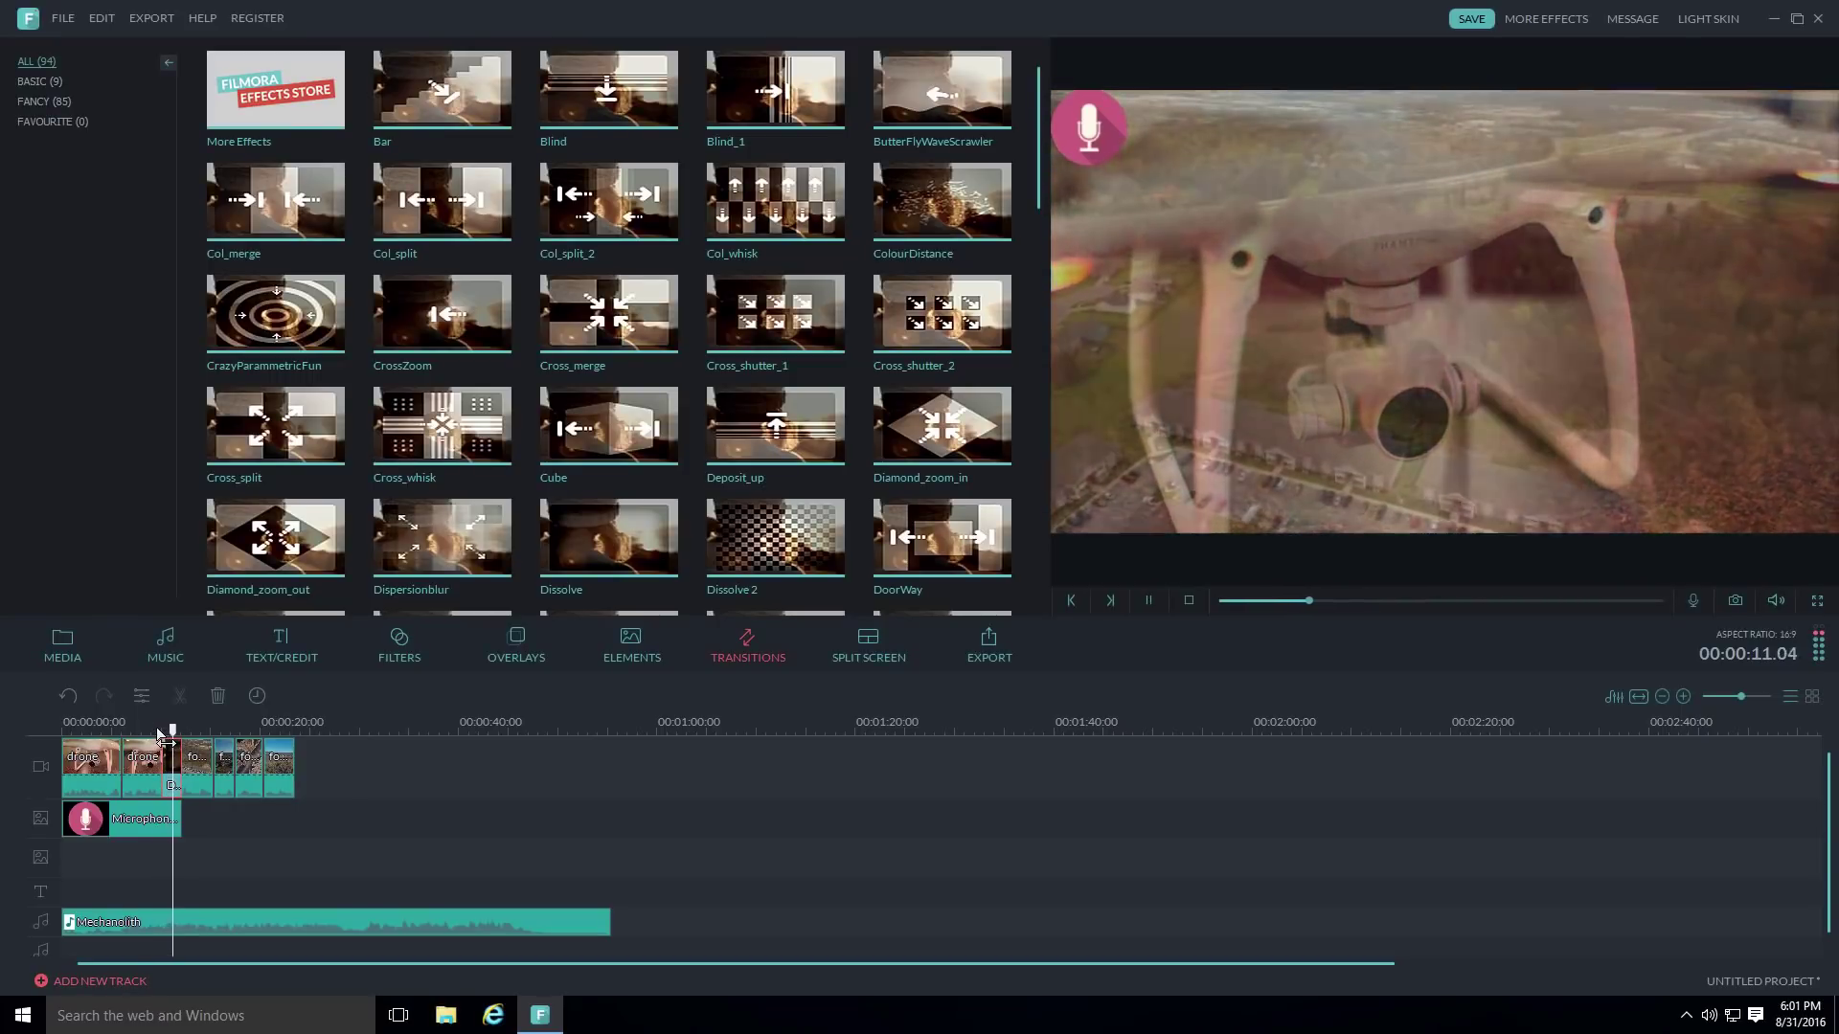
{"action": "key", "text": "space"}
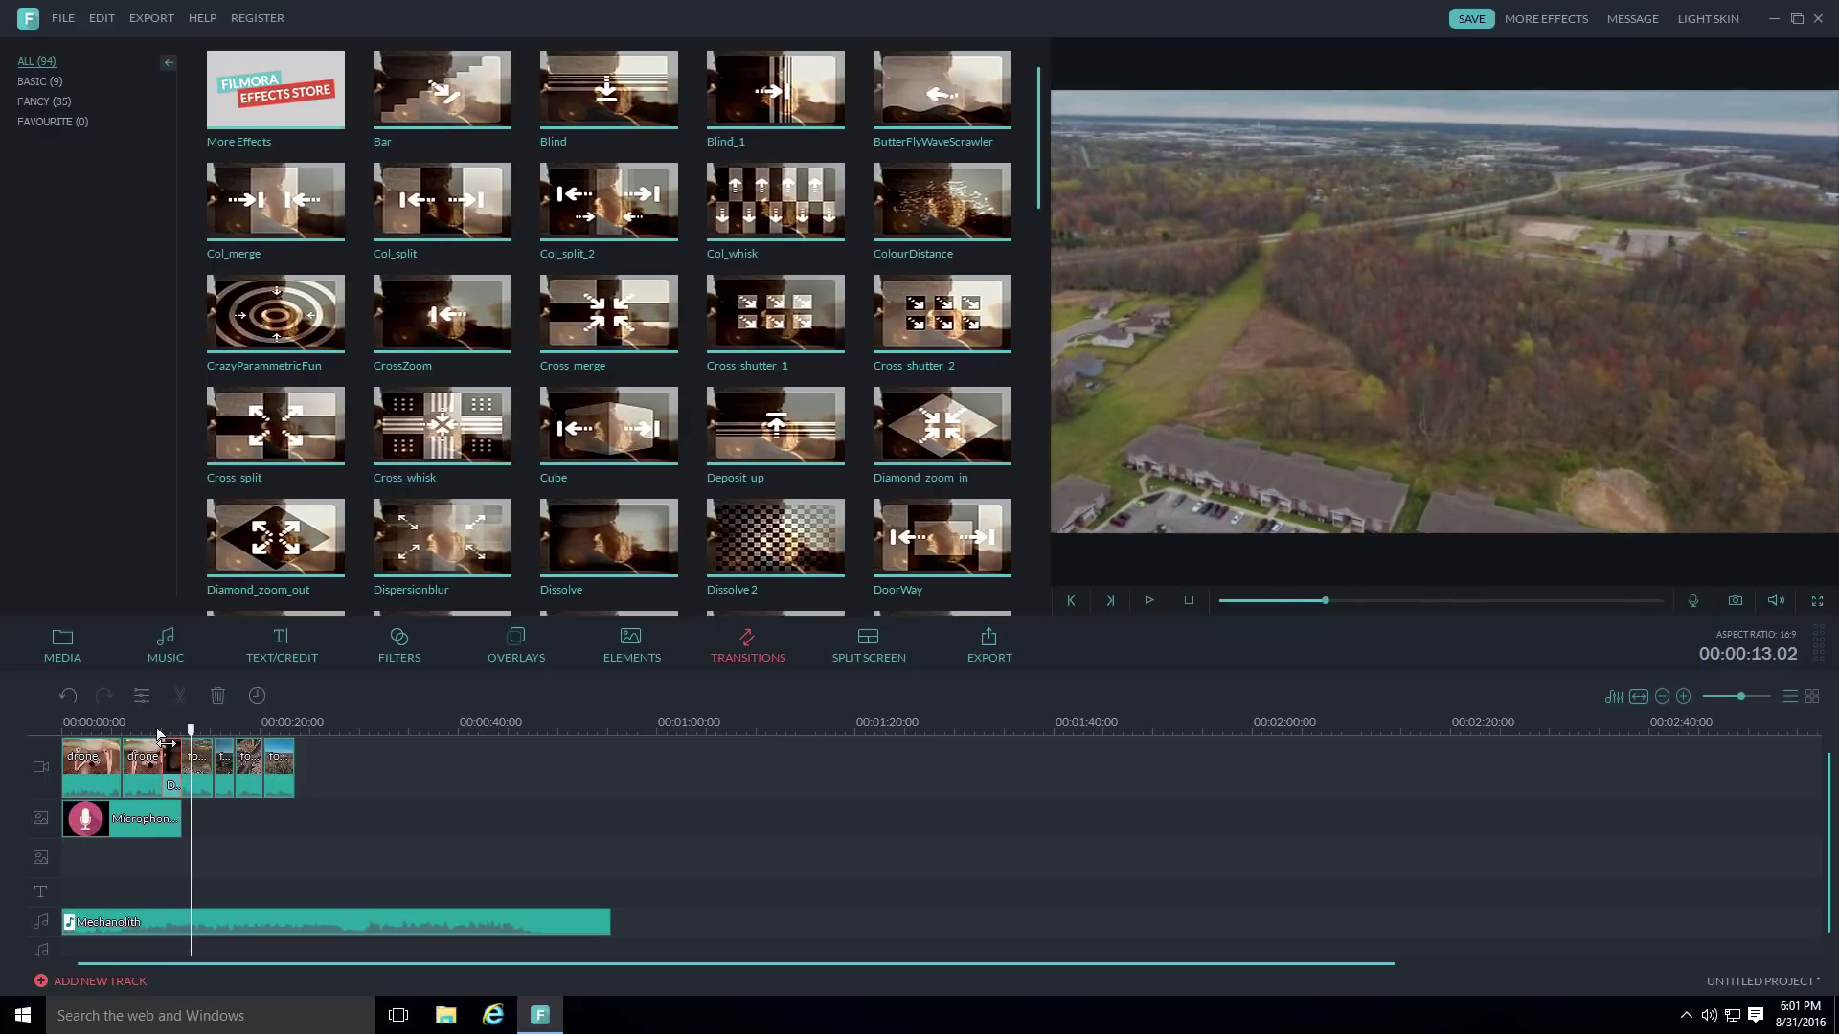
Look at the available split-screen layouts.
{"action": "left_click", "coordinate": [201, 825]}
{"action": "left_click", "coordinate": [869, 658]}
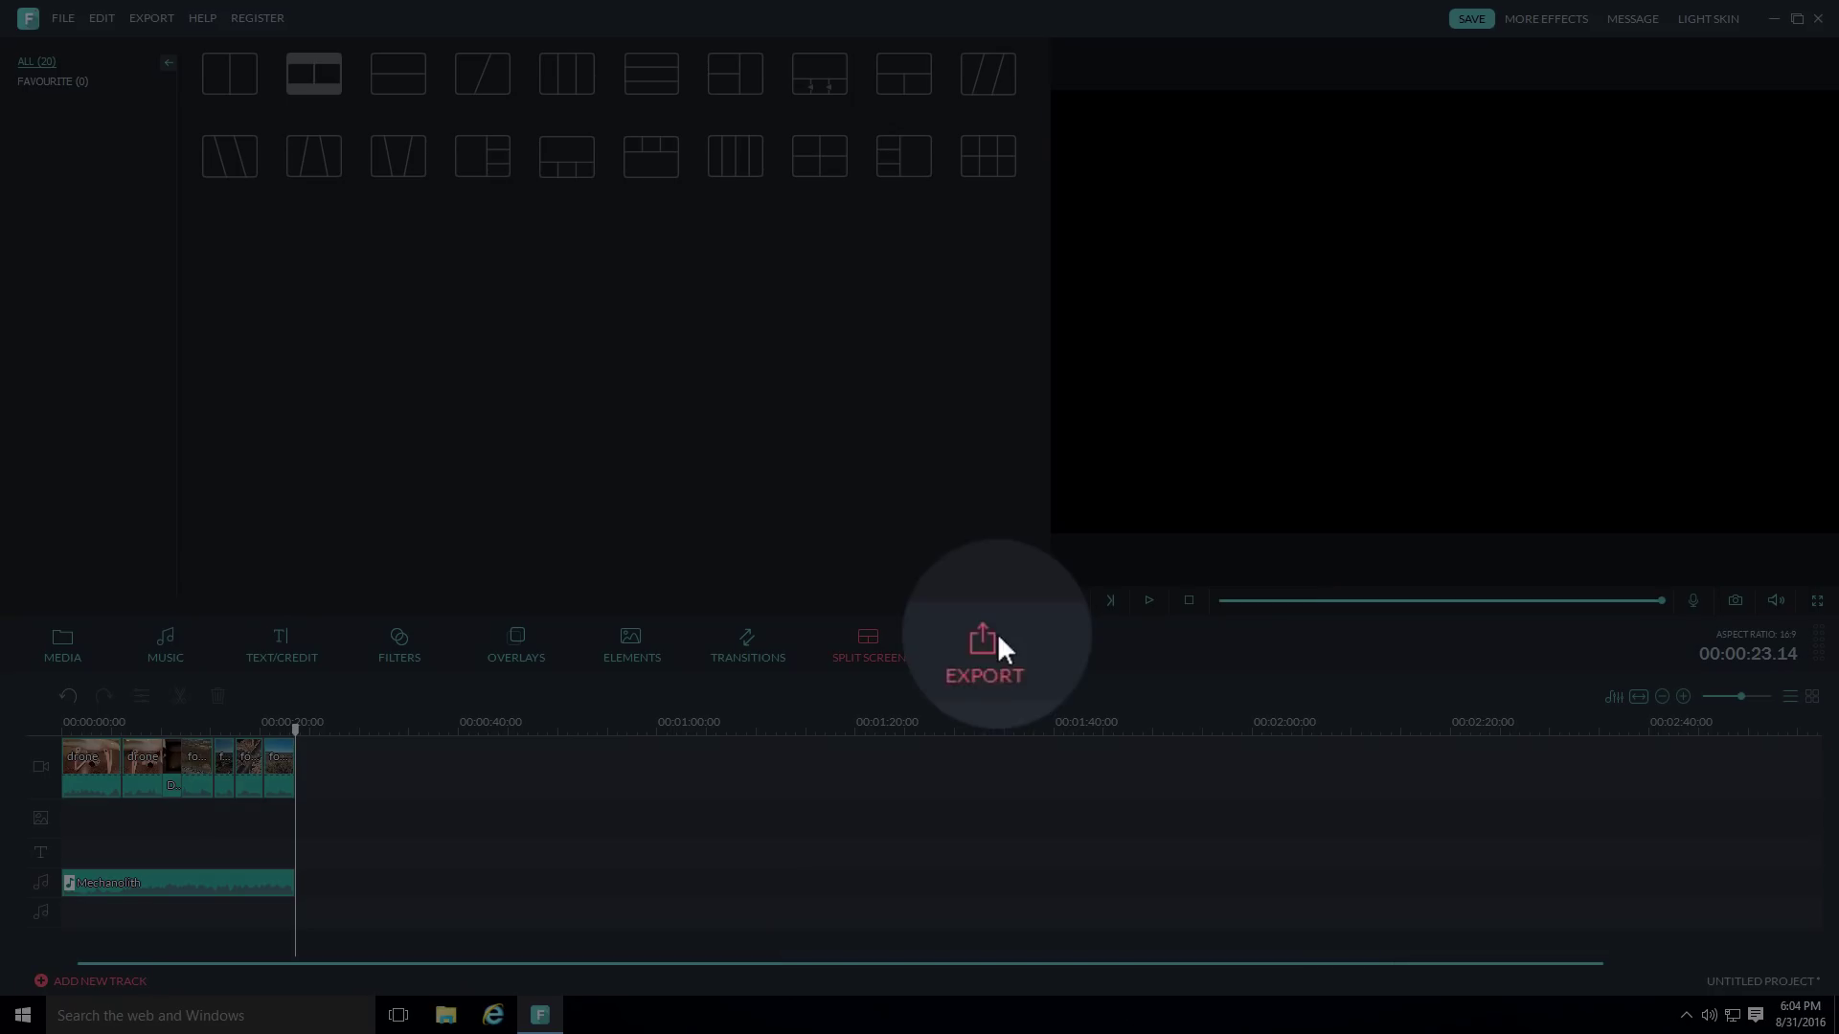
Open the export options for the MP4 named Mic-Review, review the resolution choices, and keep 1920*1080 at Best quality.
{"action": "left_click", "coordinate": [996, 634]}
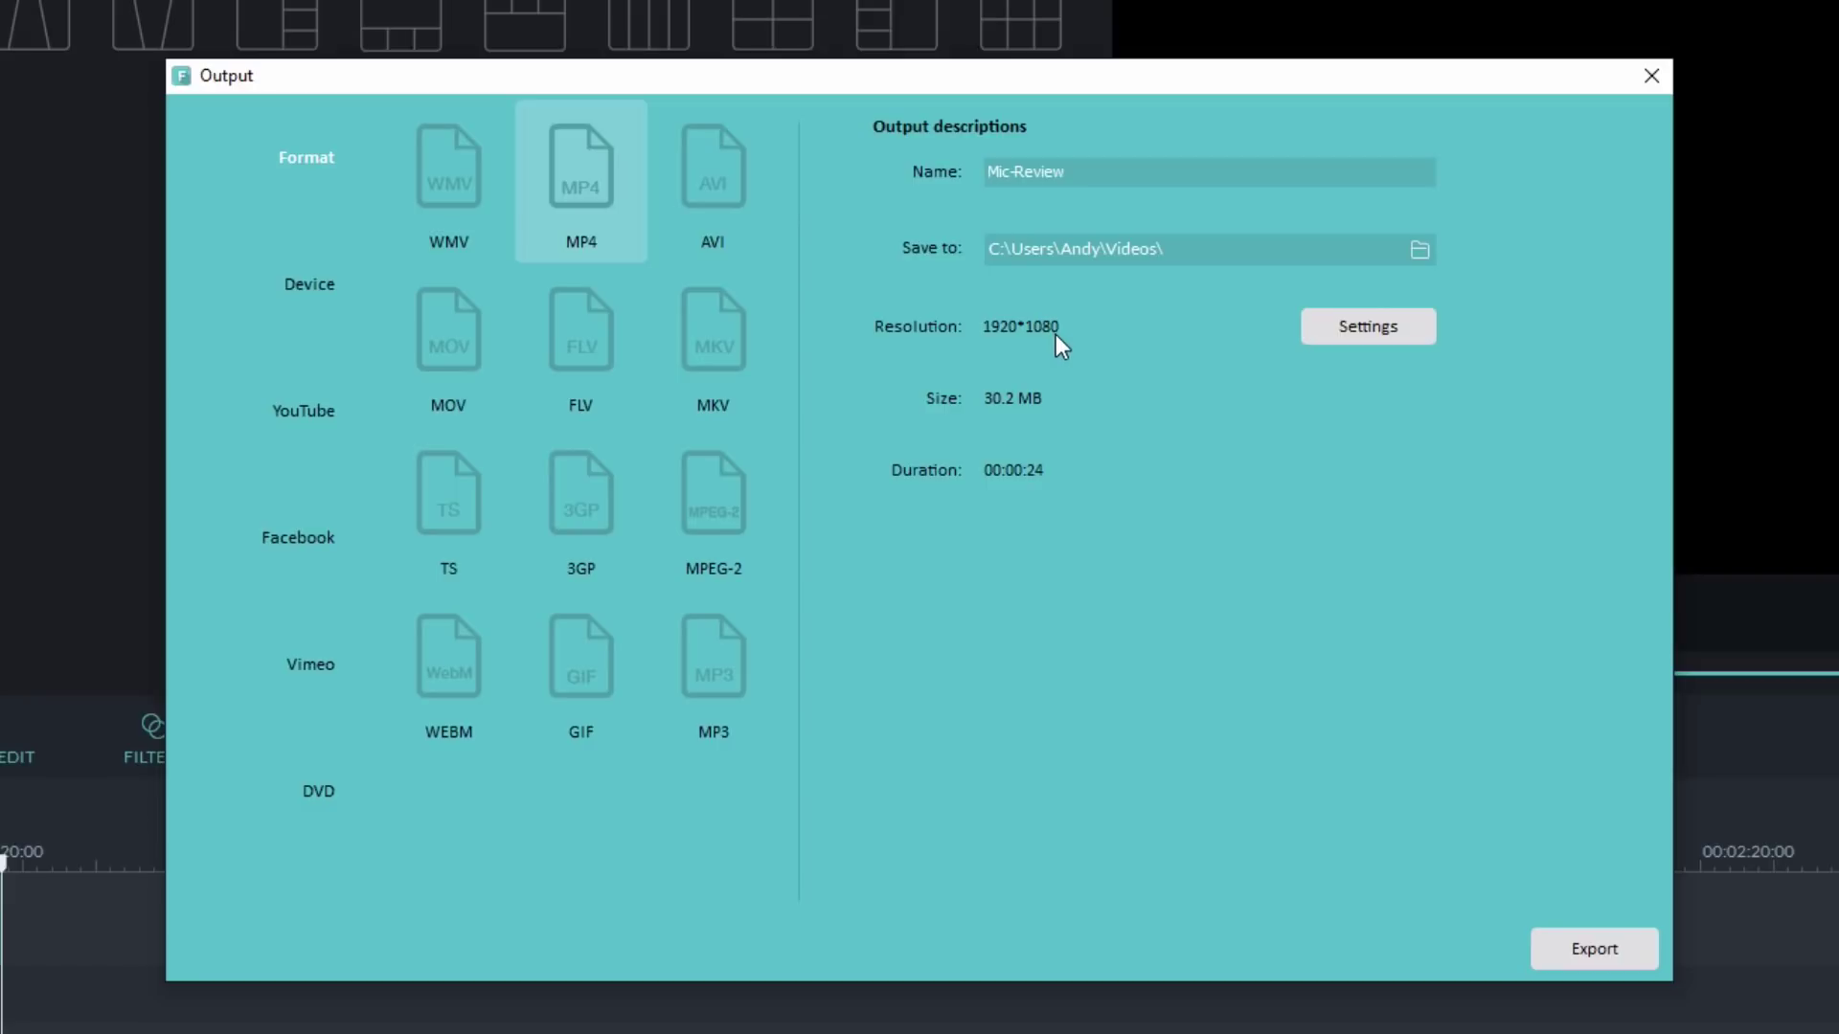
{"action": "left_click", "coordinate": [1370, 329]}
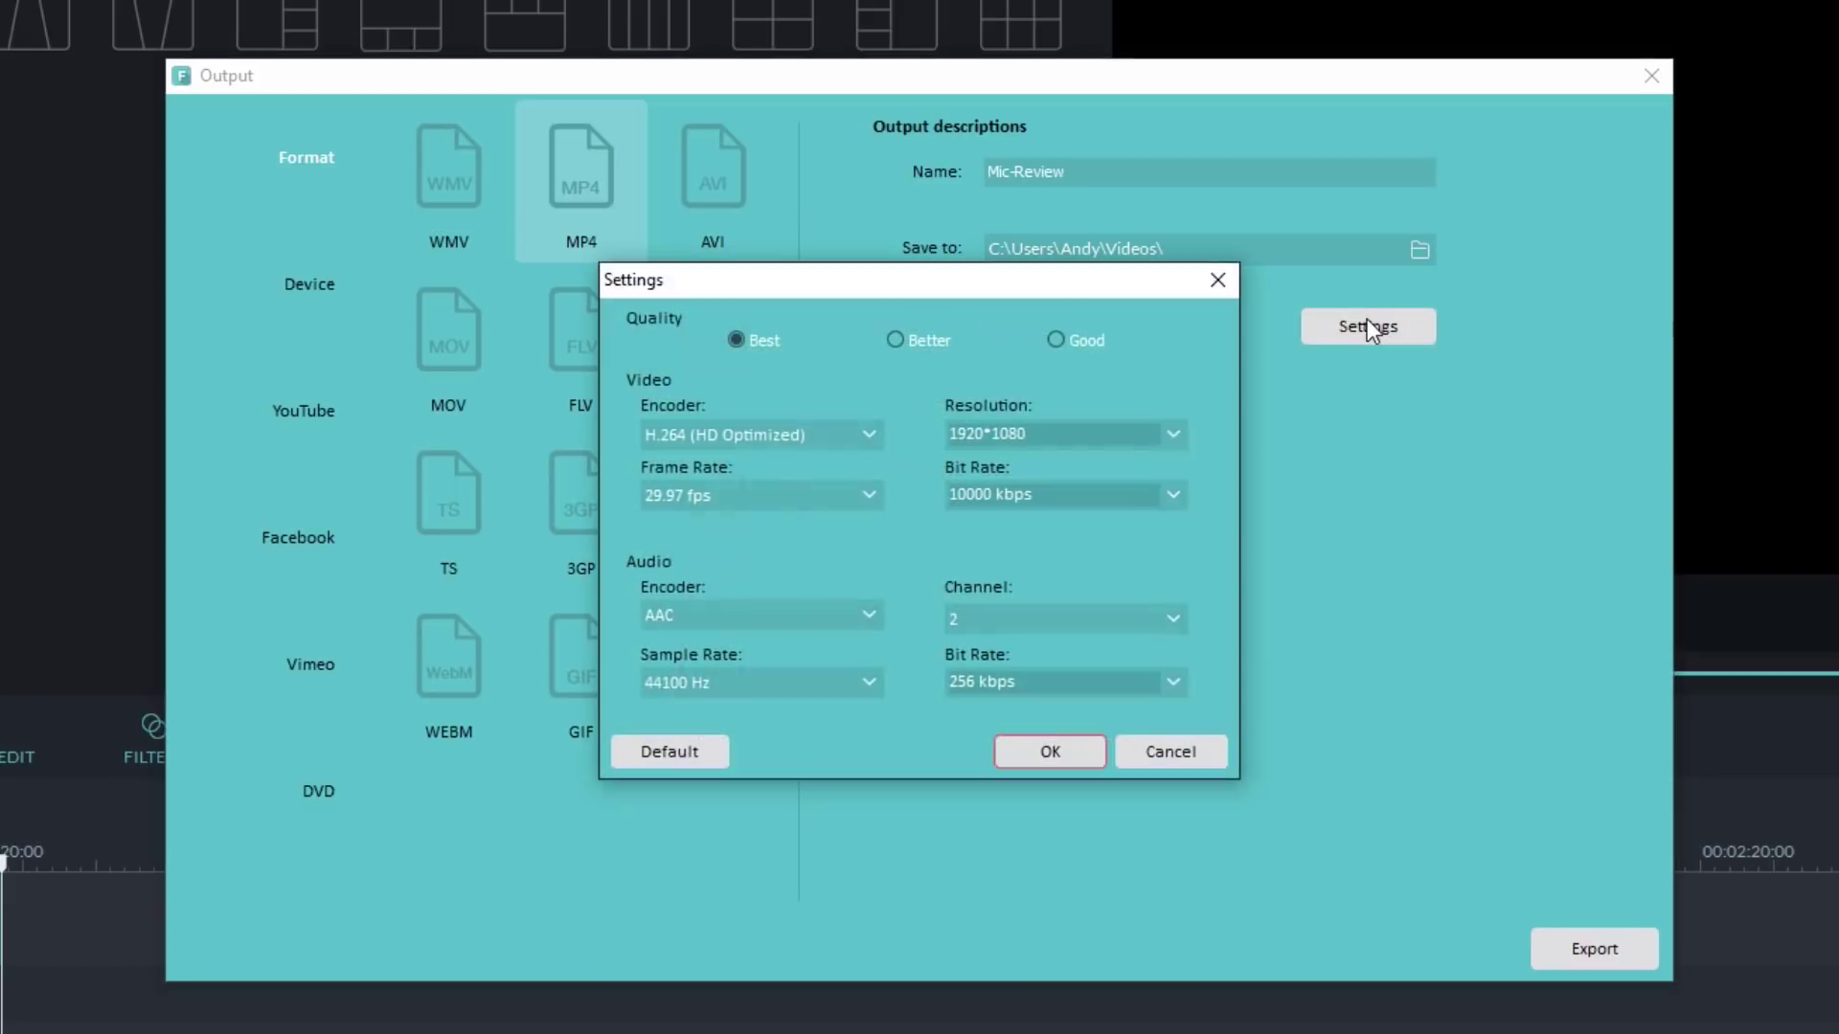
{"action": "left_click", "coordinate": [1172, 434]}
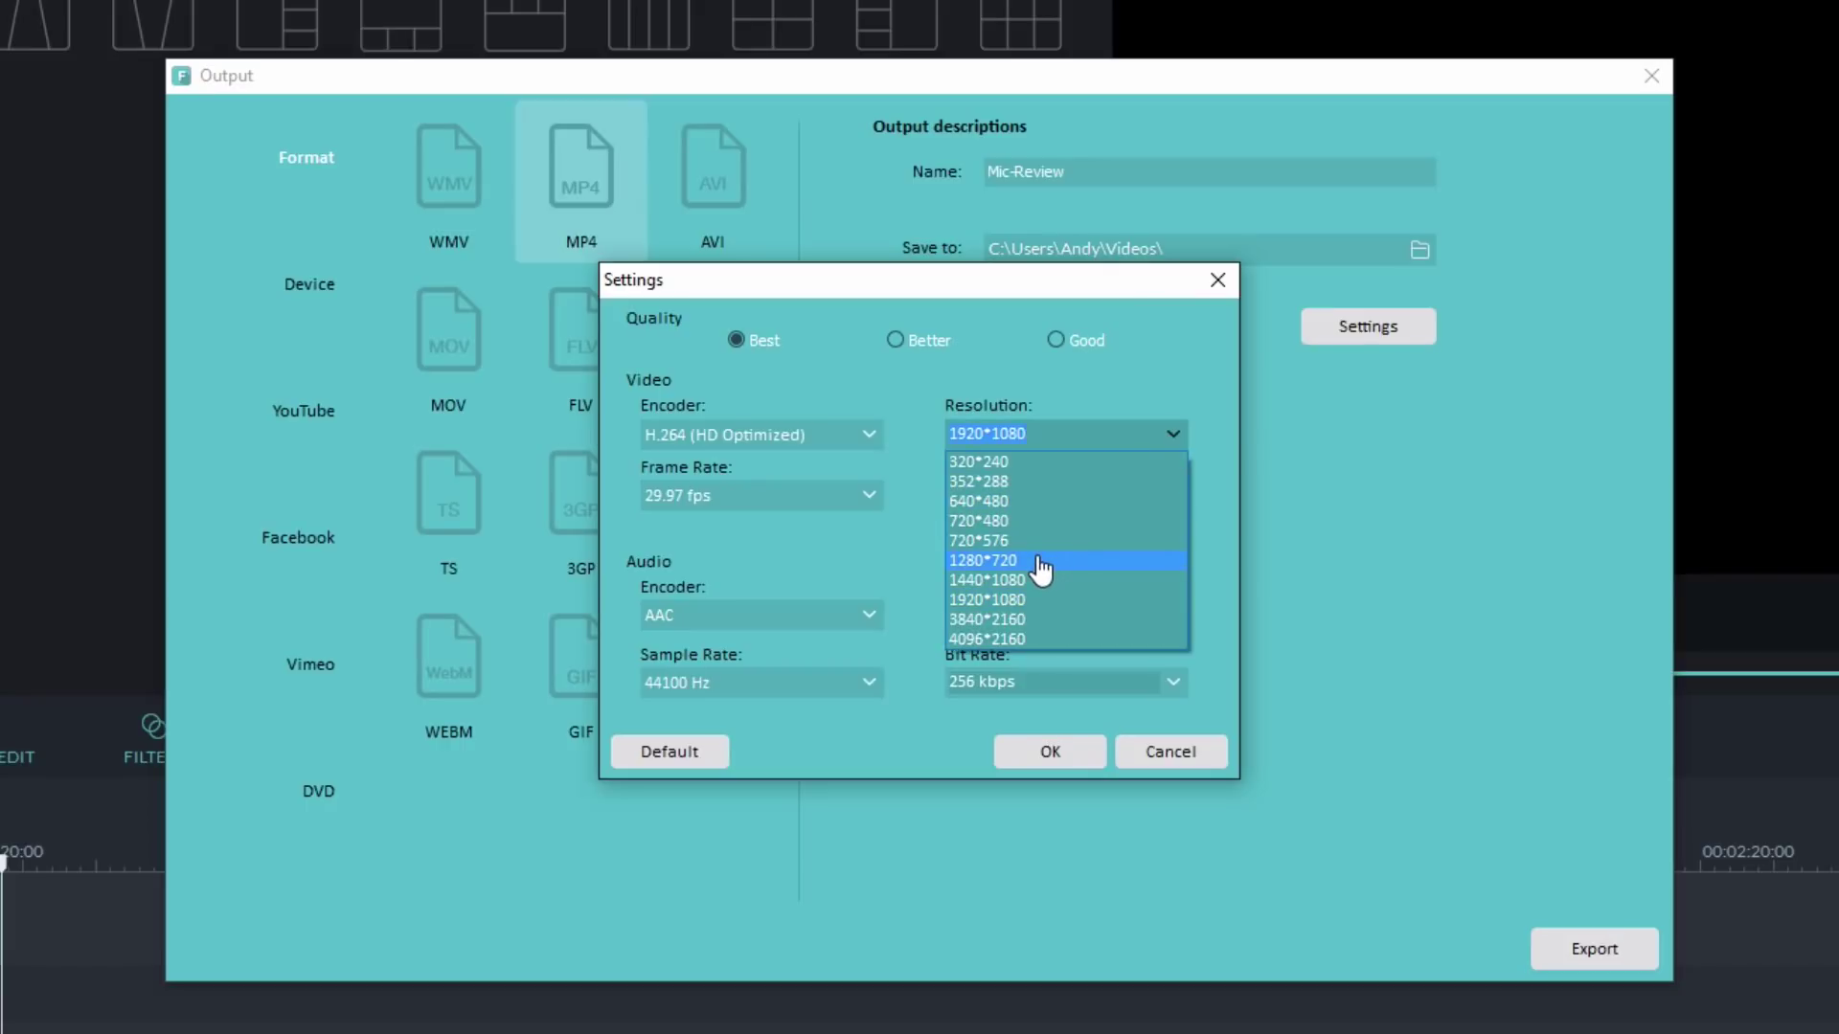
{"action": "left_click", "coordinate": [1203, 360]}
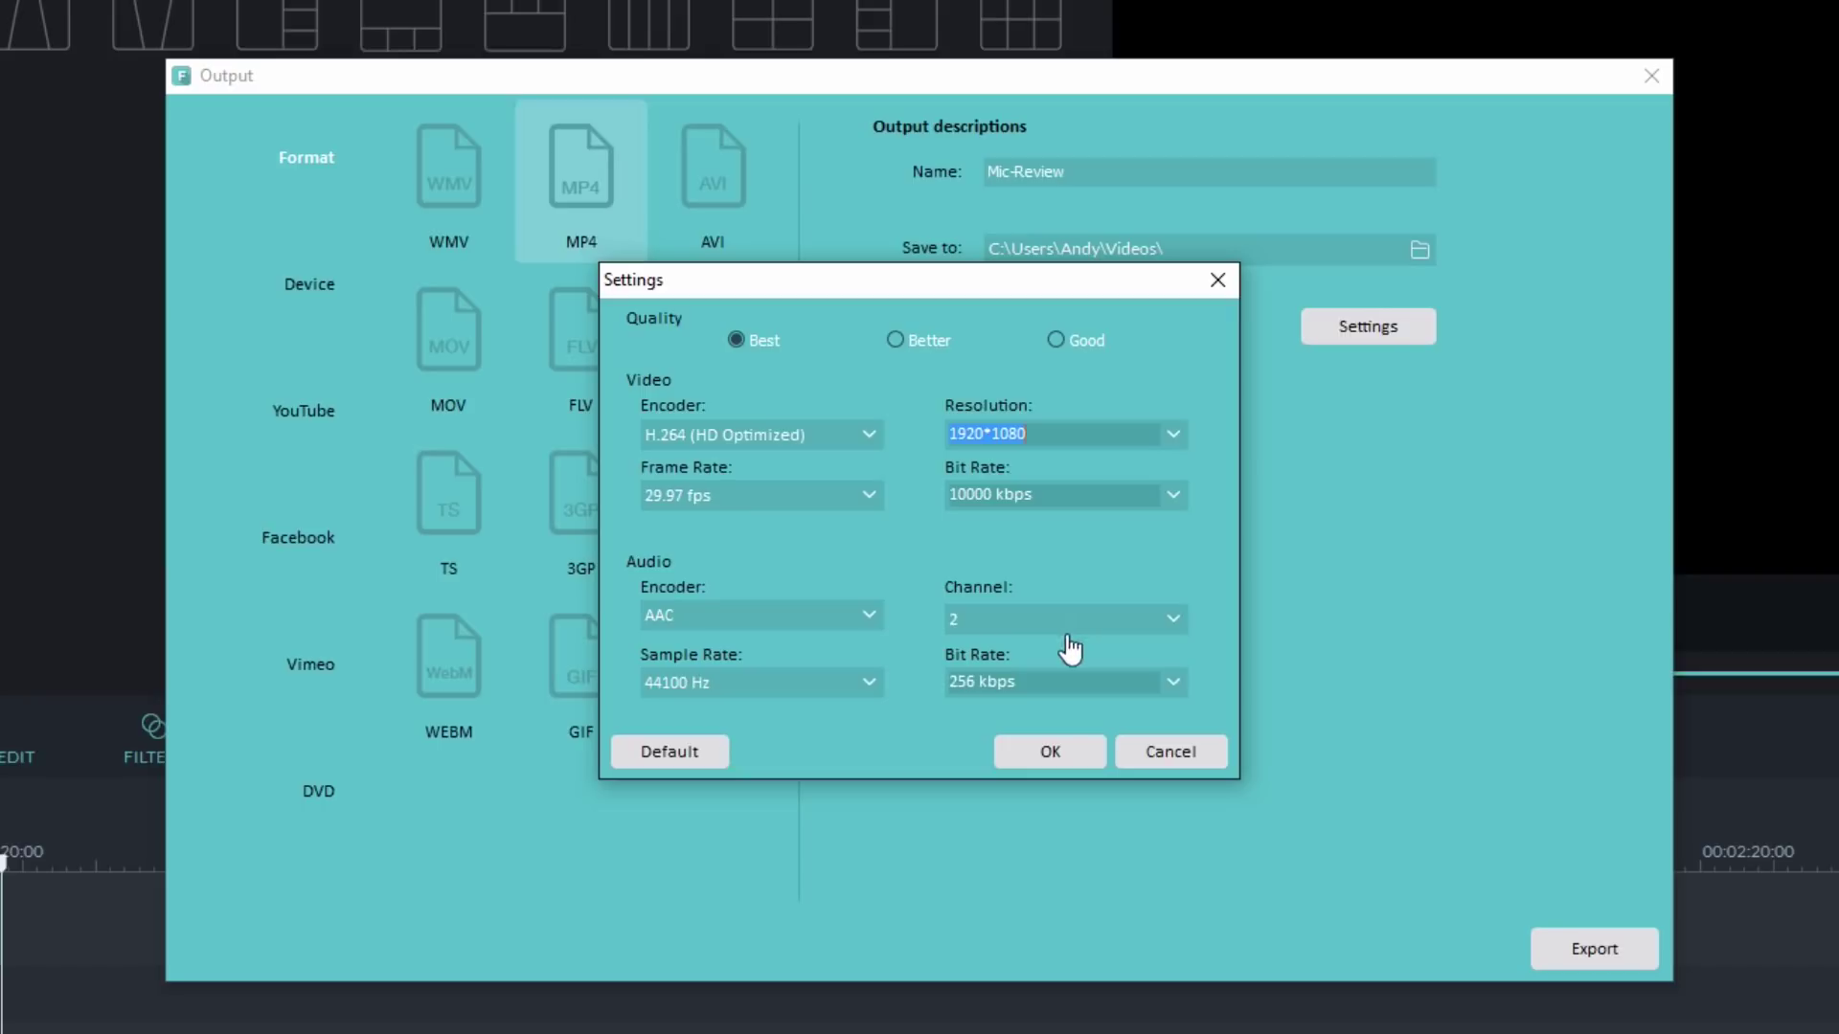
{"action": "left_click", "coordinate": [1058, 751]}
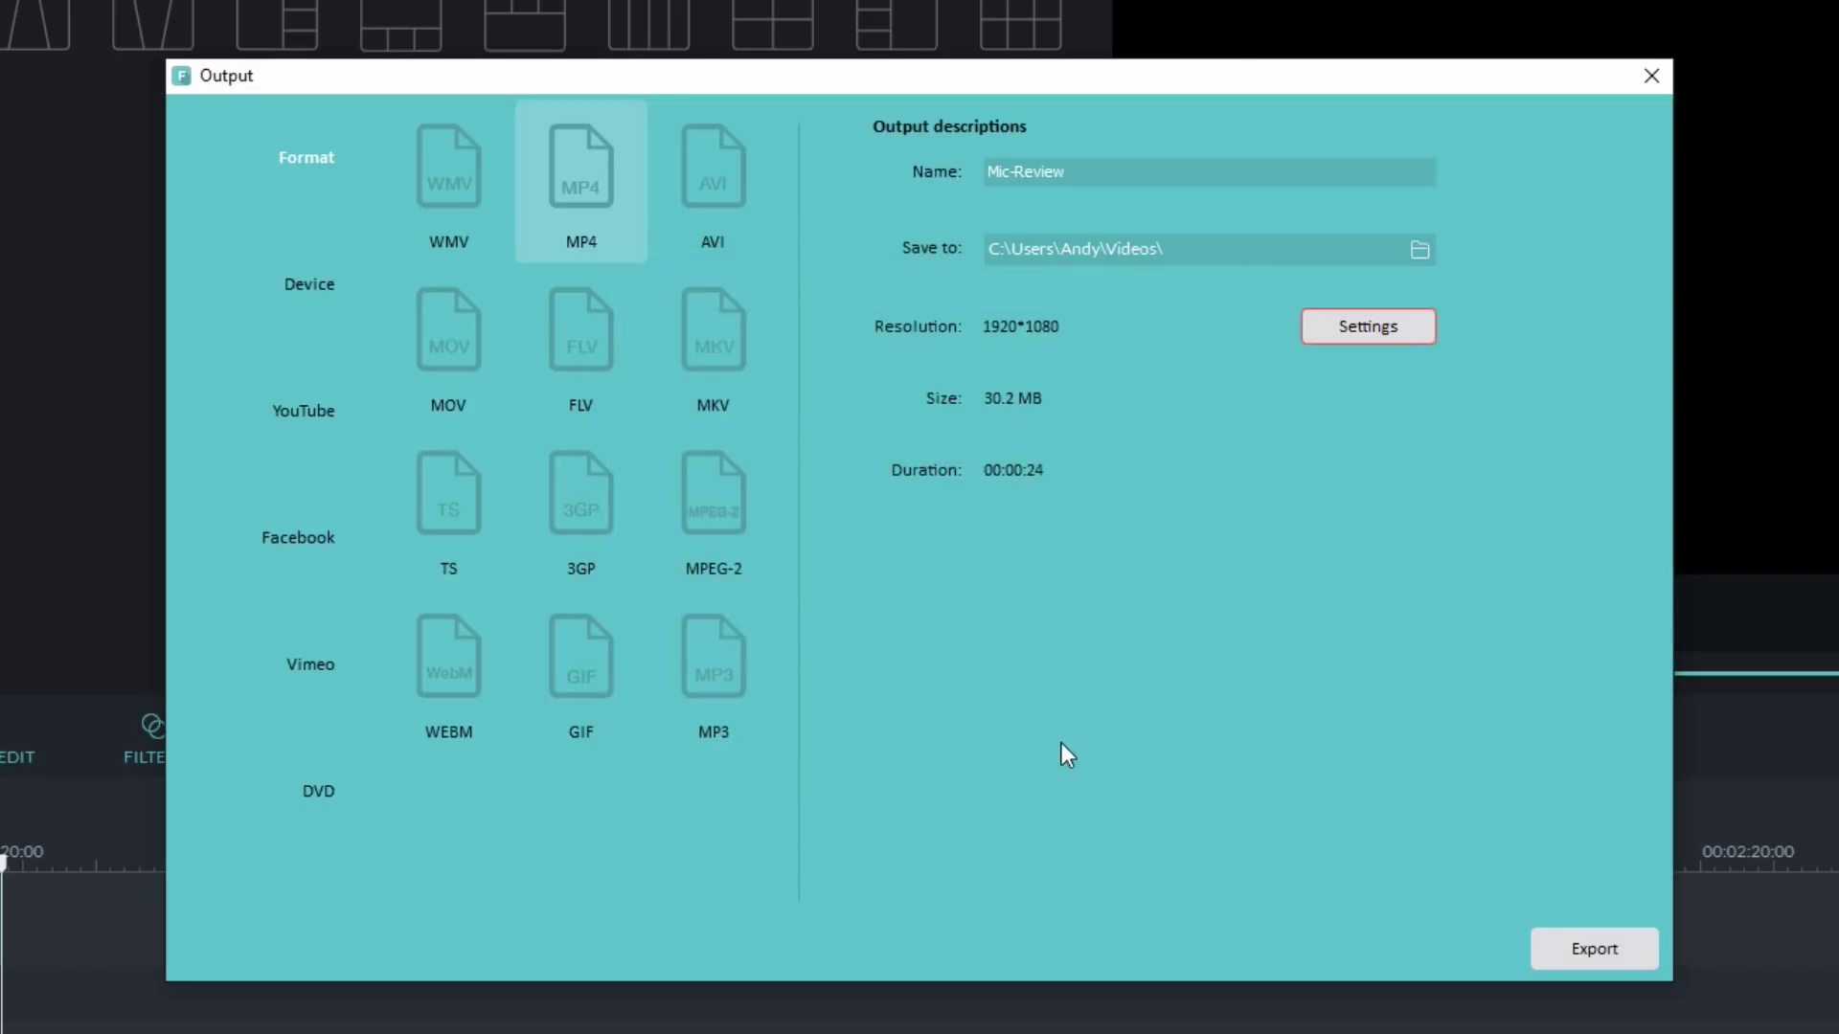
Export the movie as an MP4 and open the folder containing the finished file.
{"action": "left_click", "coordinate": [1559, 948]}
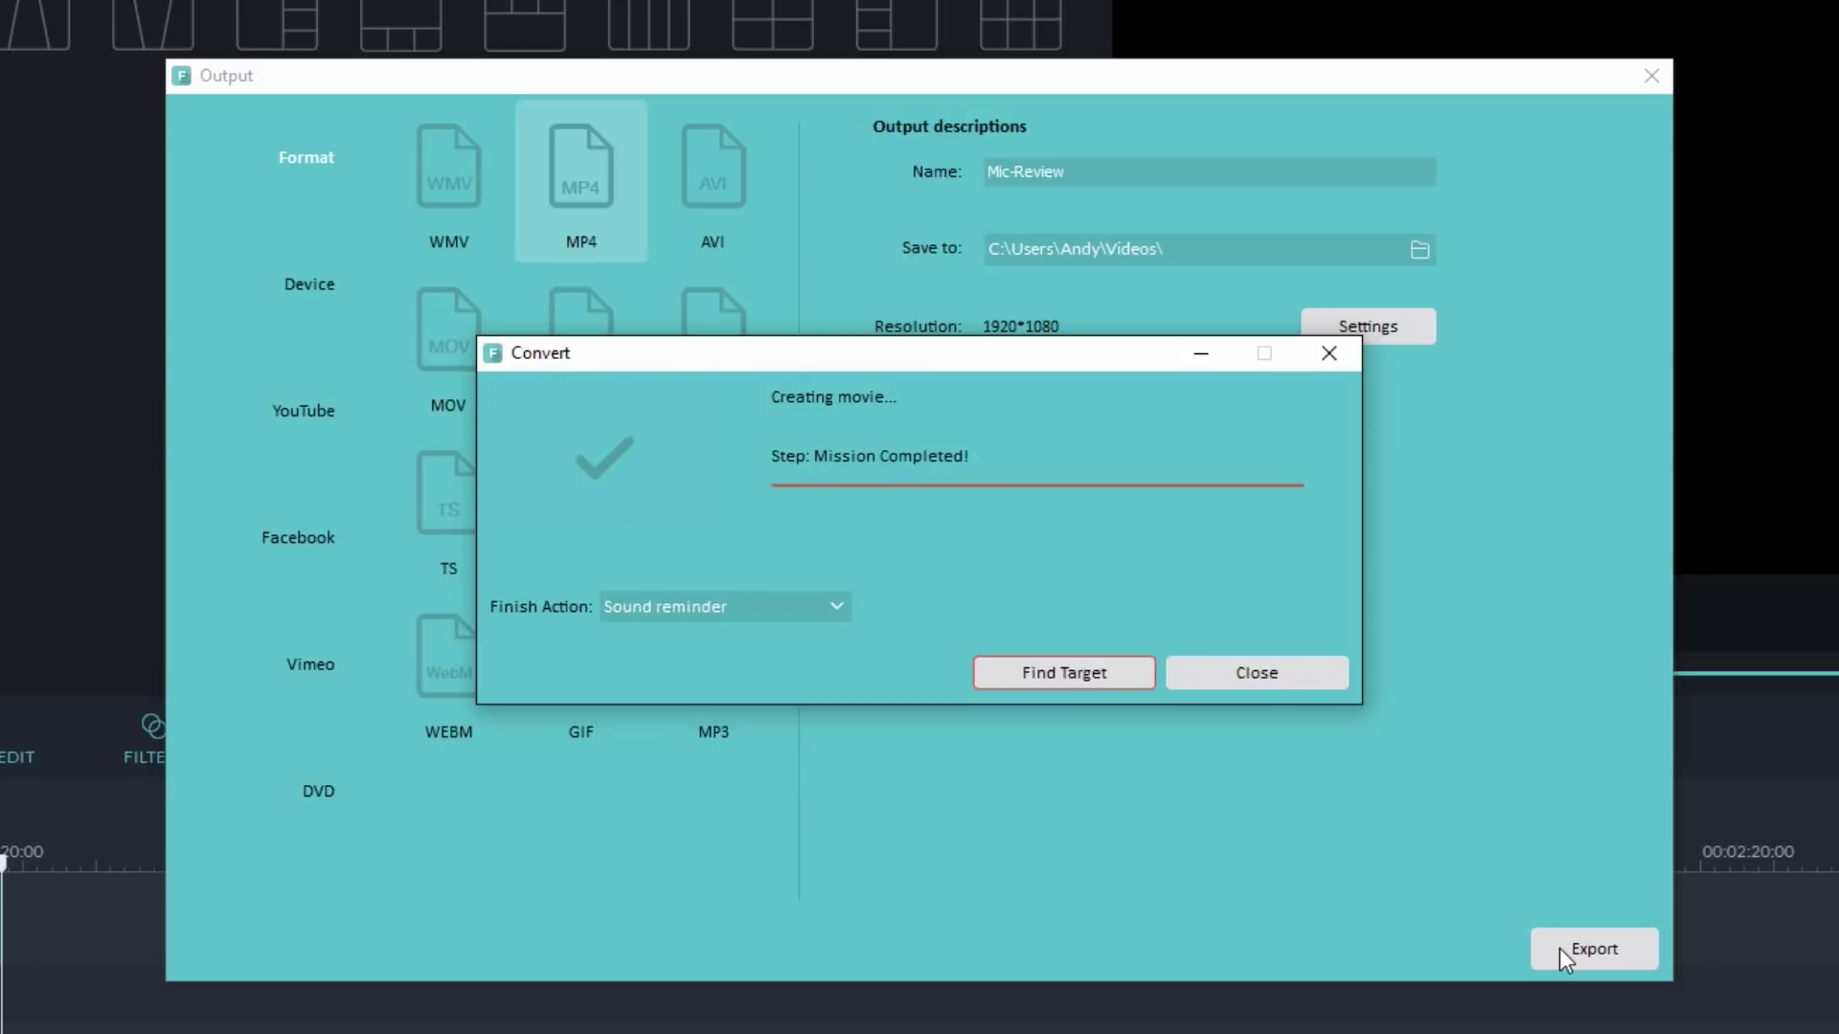
{"action": "left_click", "coordinate": [1128, 674]}
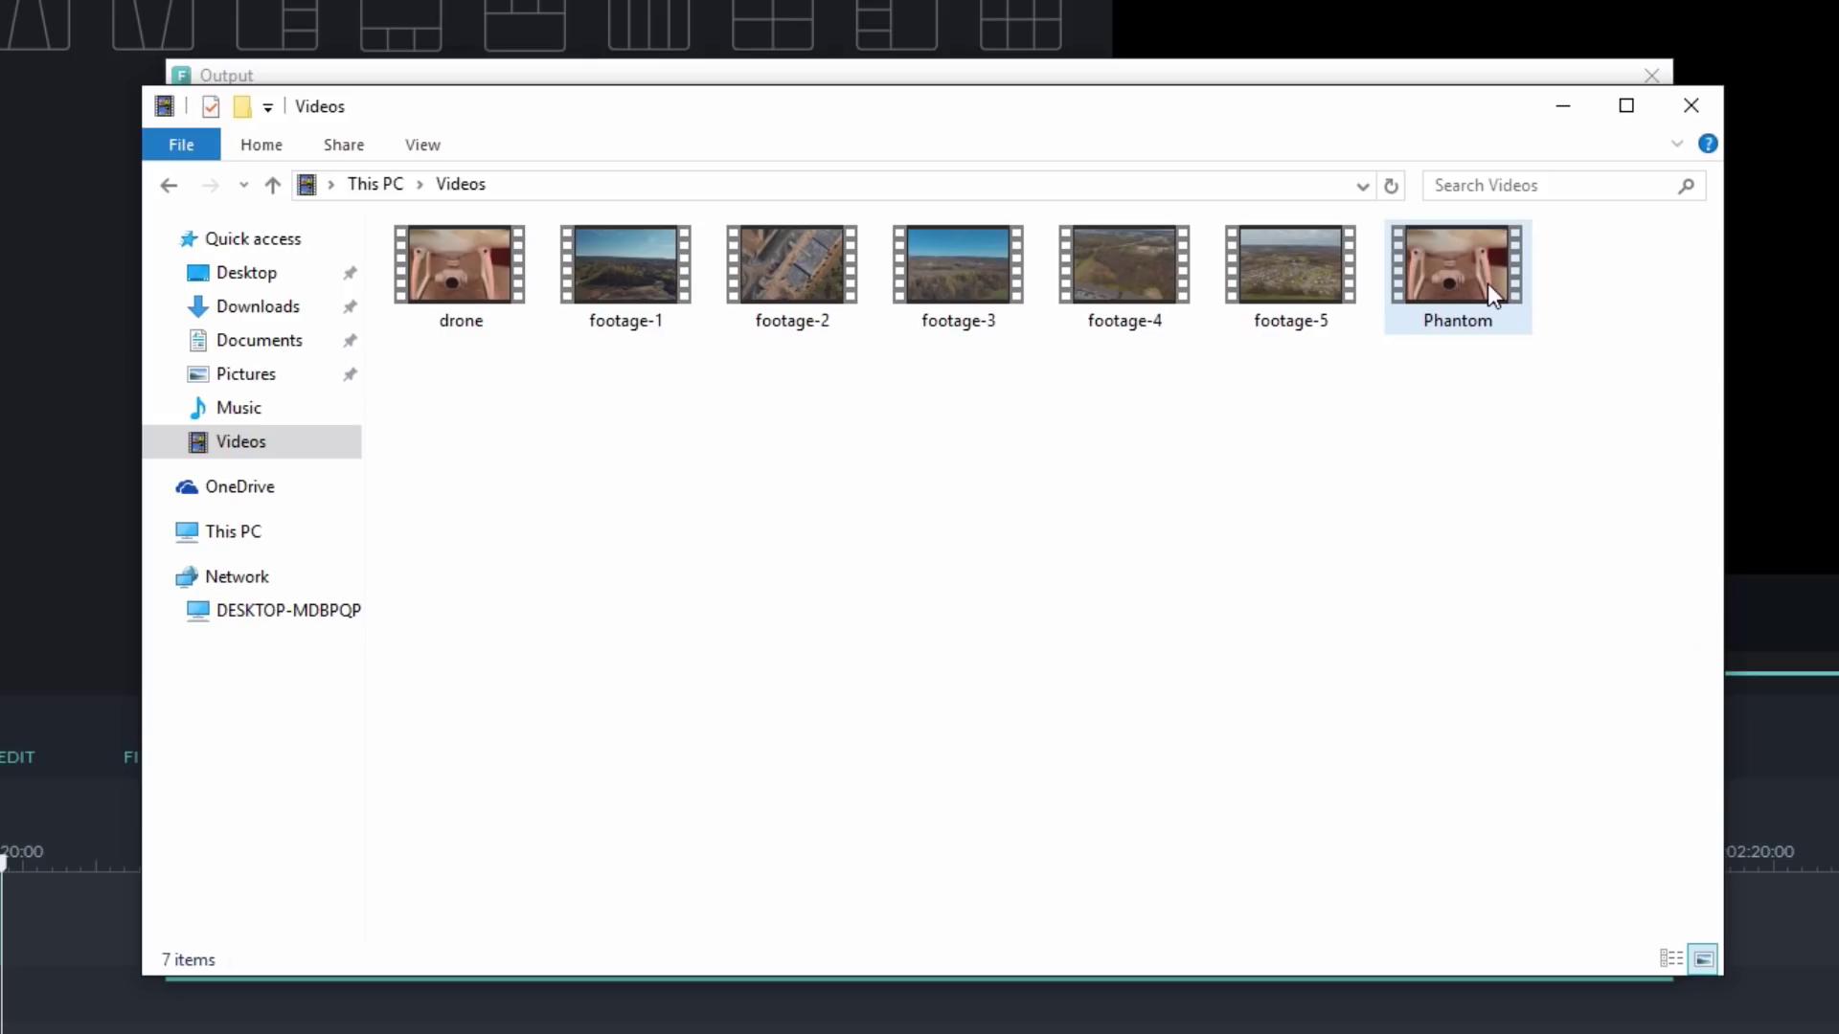